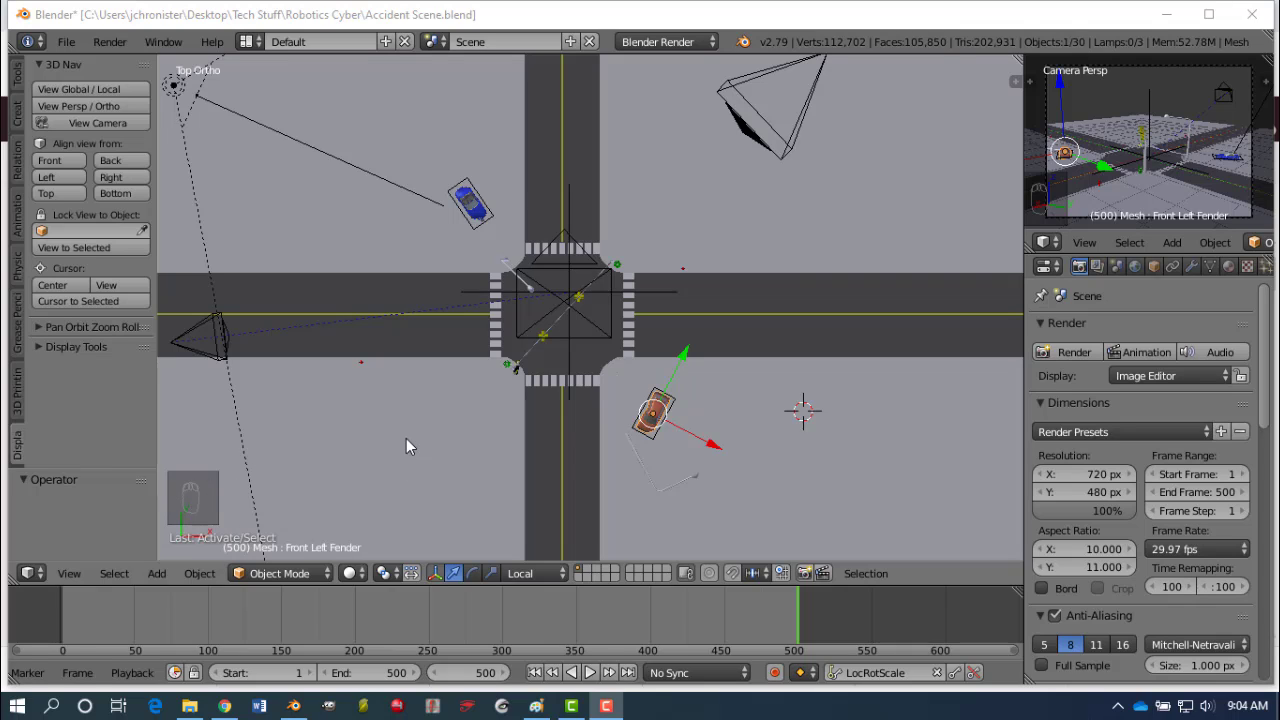
Maximize the window and examine the intersection scene from above and at a slight angle.
{"action": "left_click", "coordinate": [1218, 20]}
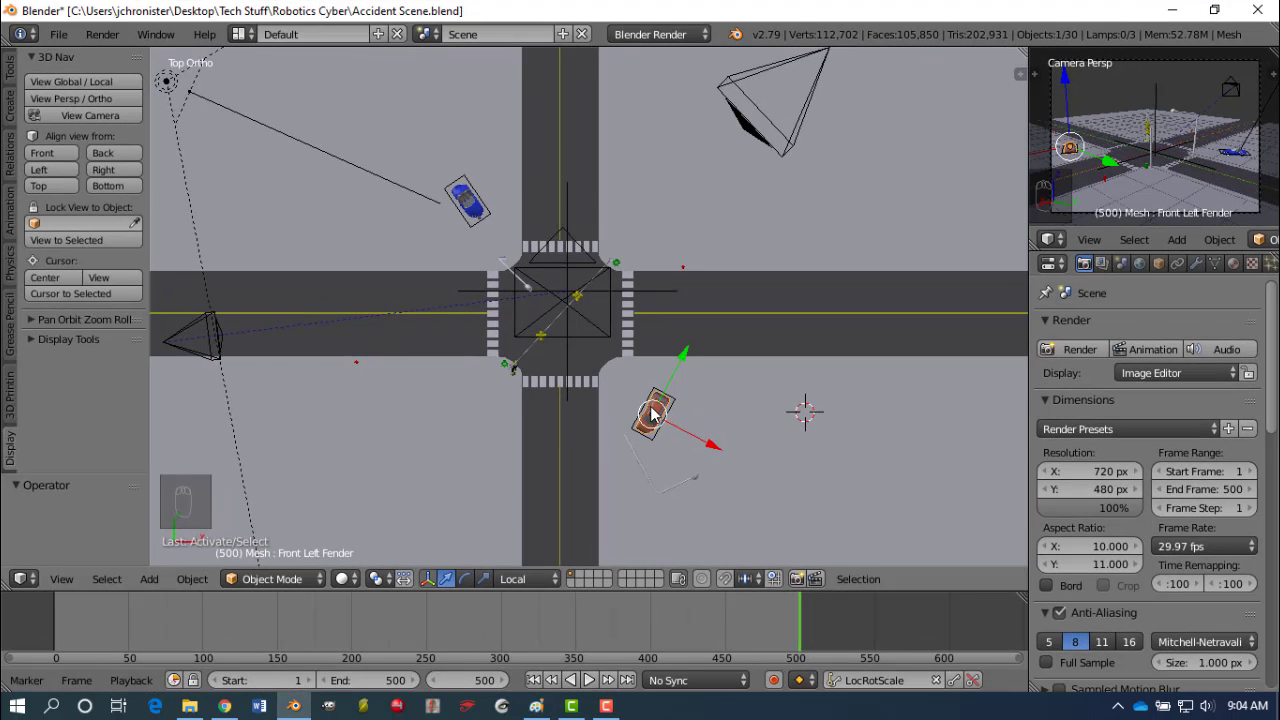
{"action": "scroll", "coordinate": [520, 392], "scroll_direction": "up", "scroll_amount": 5}
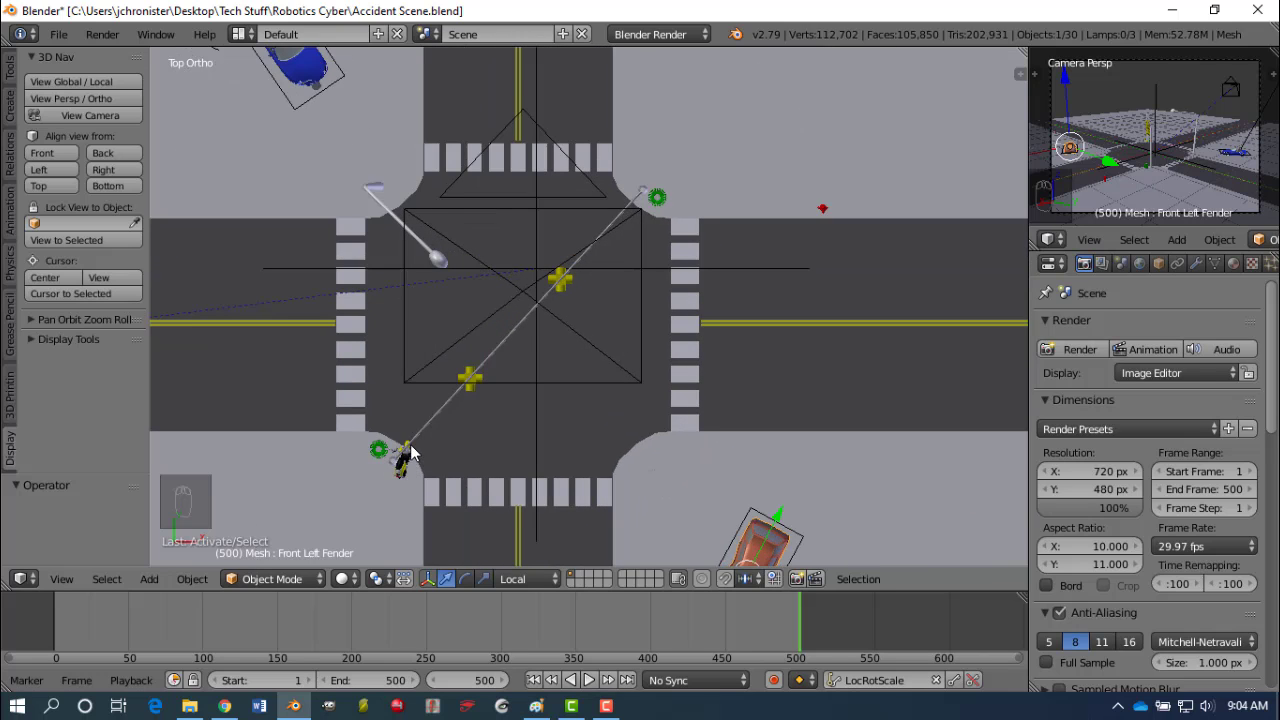
{"action": "scroll", "coordinate": [420, 430], "scroll_direction": "down", "scroll_amount": 5}
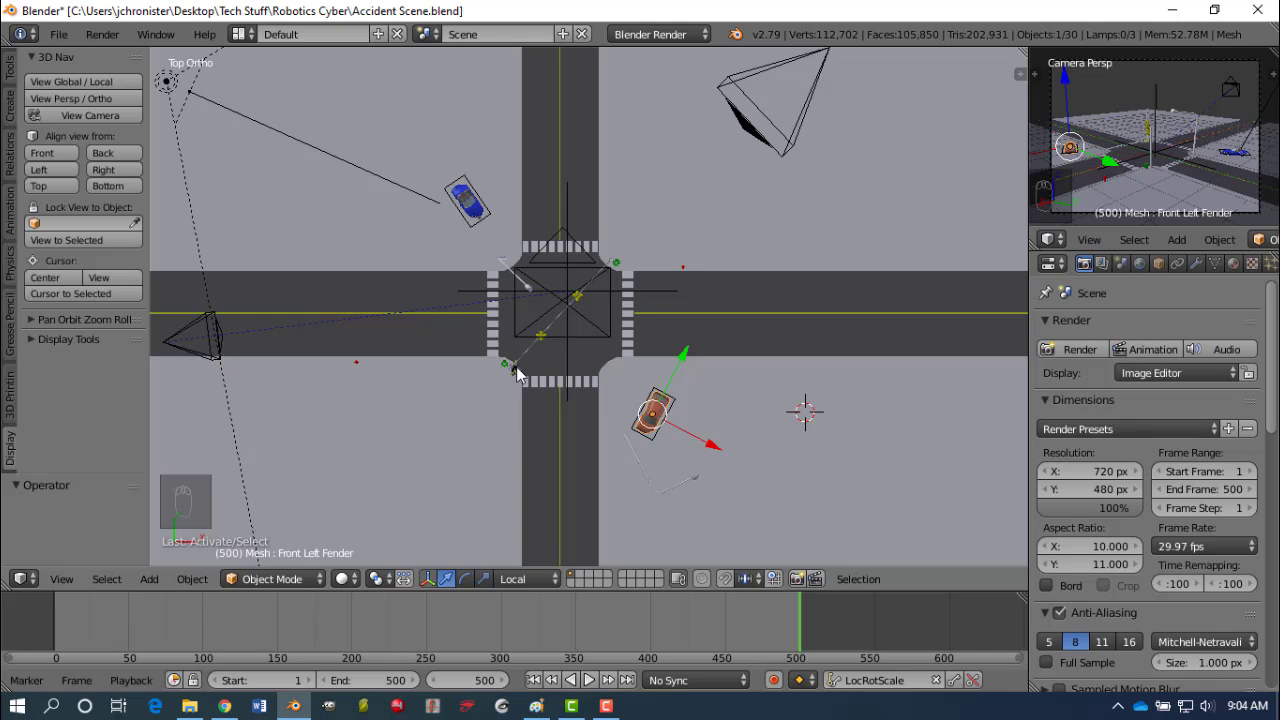
{"action": "middle_click_drag", "start_coordinate": [516, 374], "coordinate": [525, 295]}
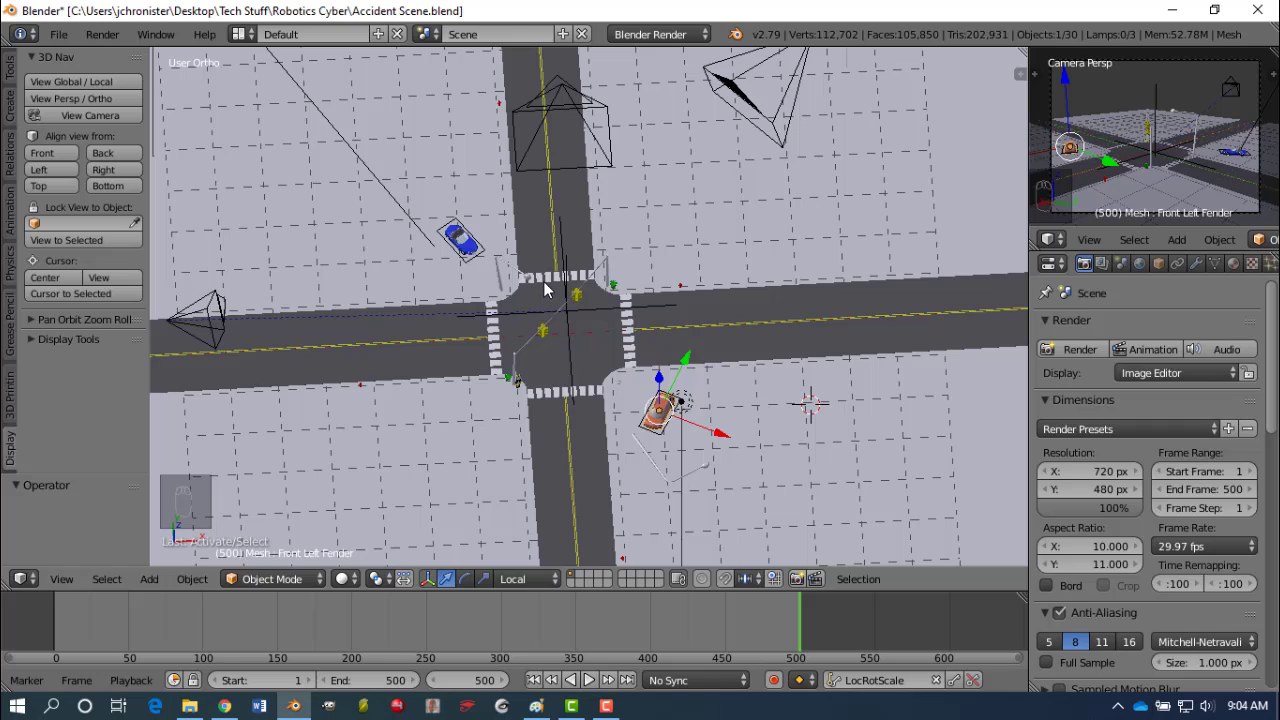
{"action": "middle_click_drag", "start_coordinate": [545, 289], "coordinate": [441, 258]}
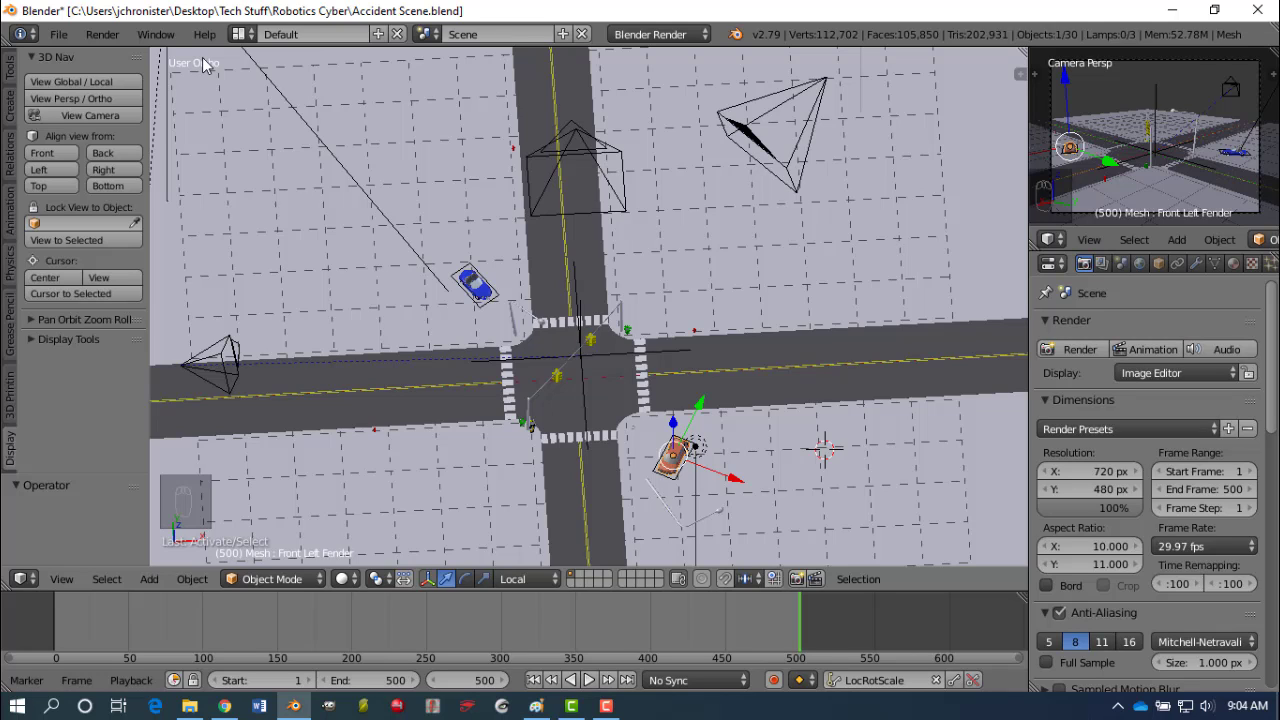
Toggle the viewport between perspective and orthographic projection, finishing in orthographic.
{"action": "key", "text": "KP_5"}
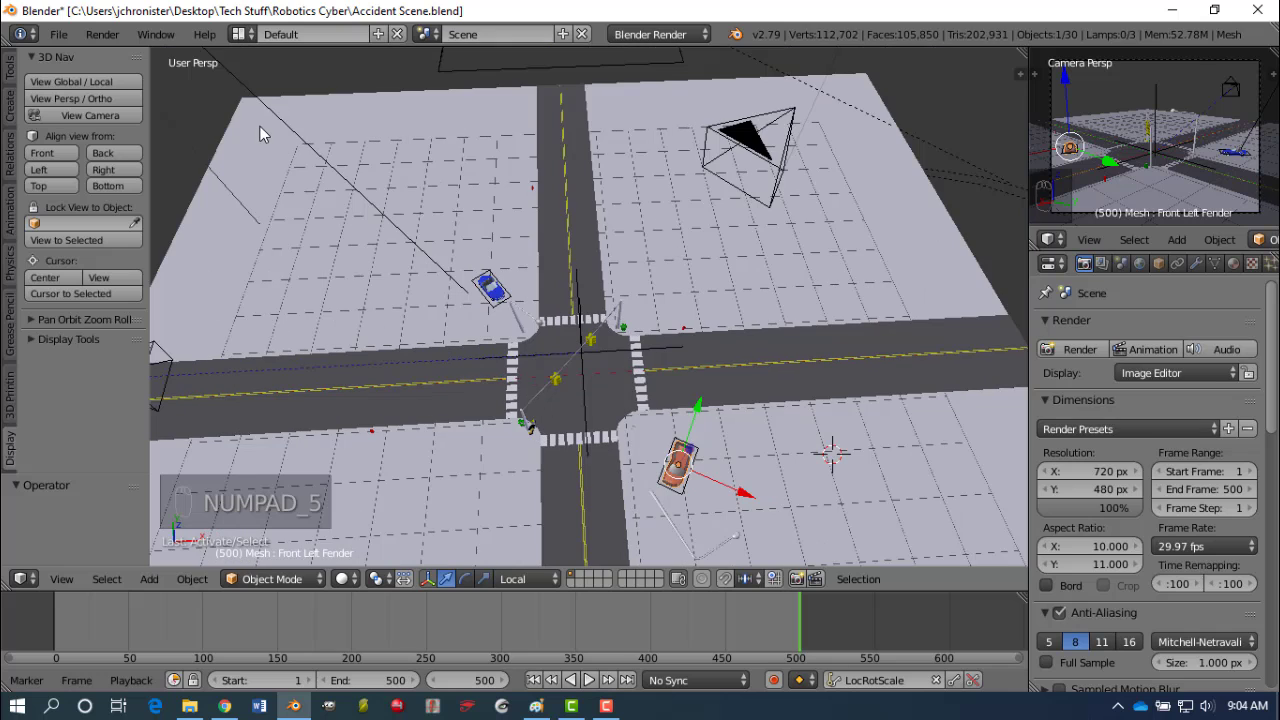
{"action": "key", "text": "KP_5"}
{"action": "key", "text": "KP_5"}
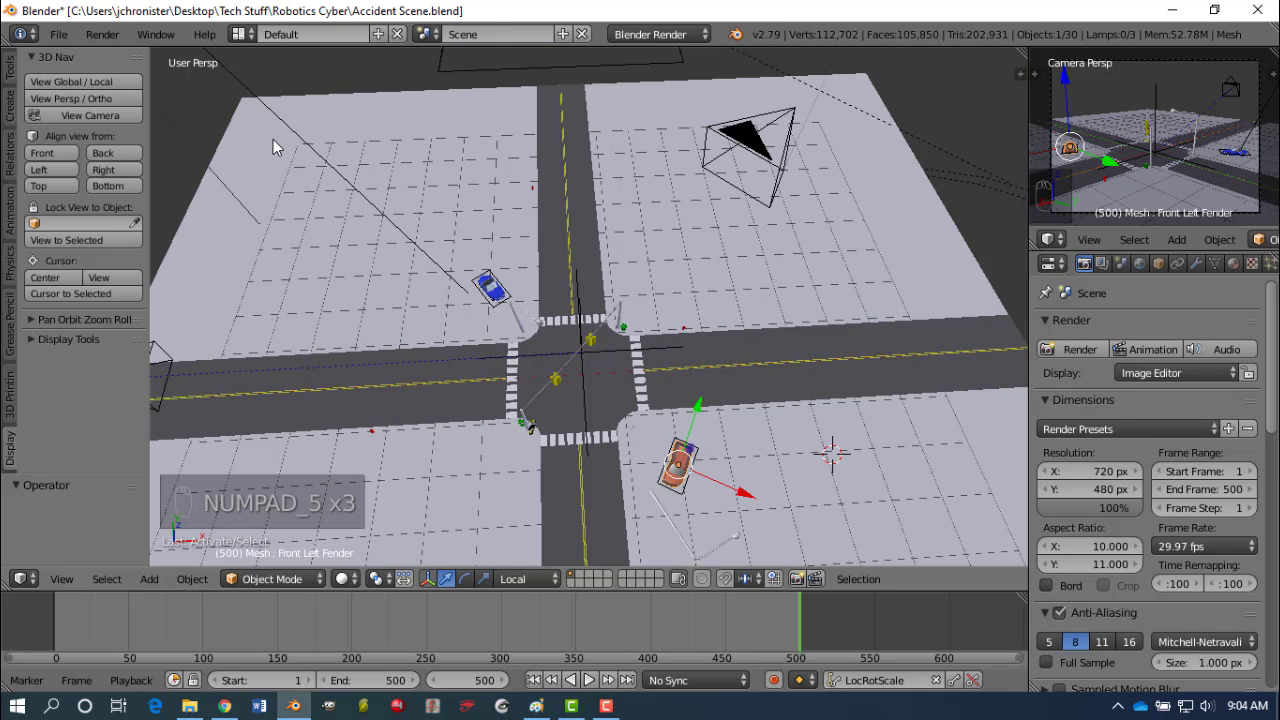
{"action": "key", "text": "KP_5"}
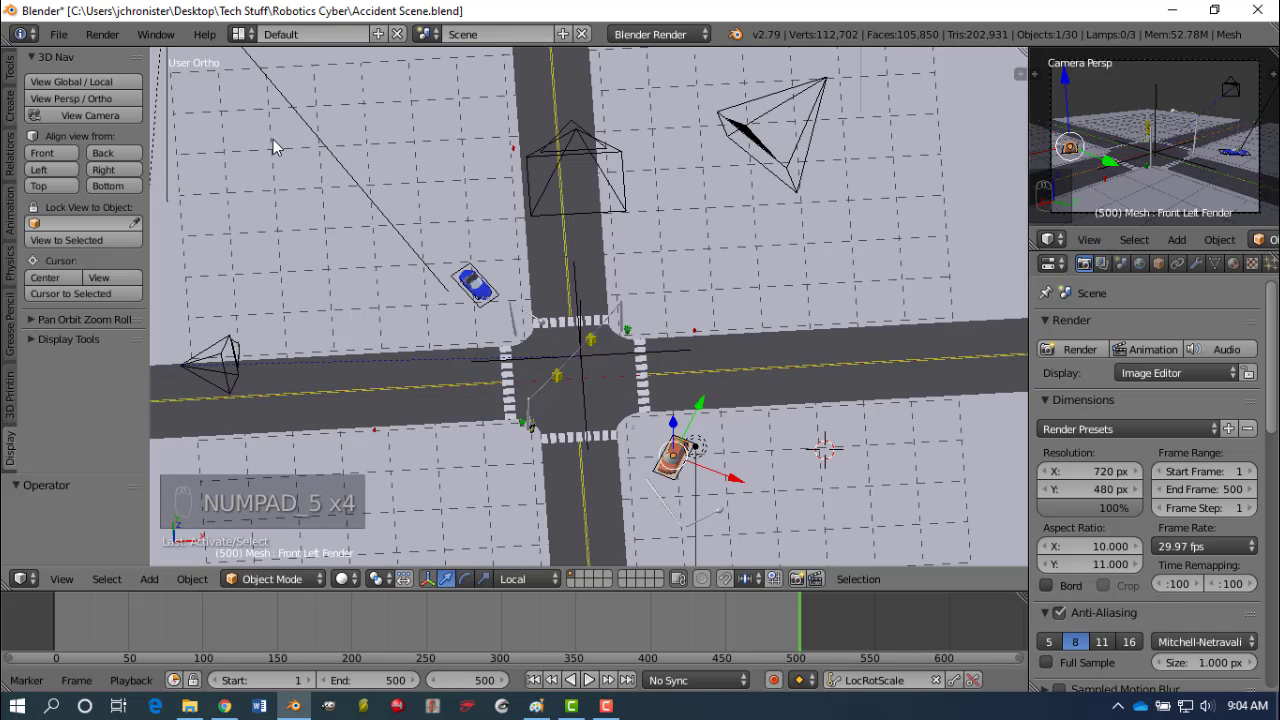
View the scene from the top, front, right and active camera, finishing in the top view.
{"action": "key", "text": "KP_7"}
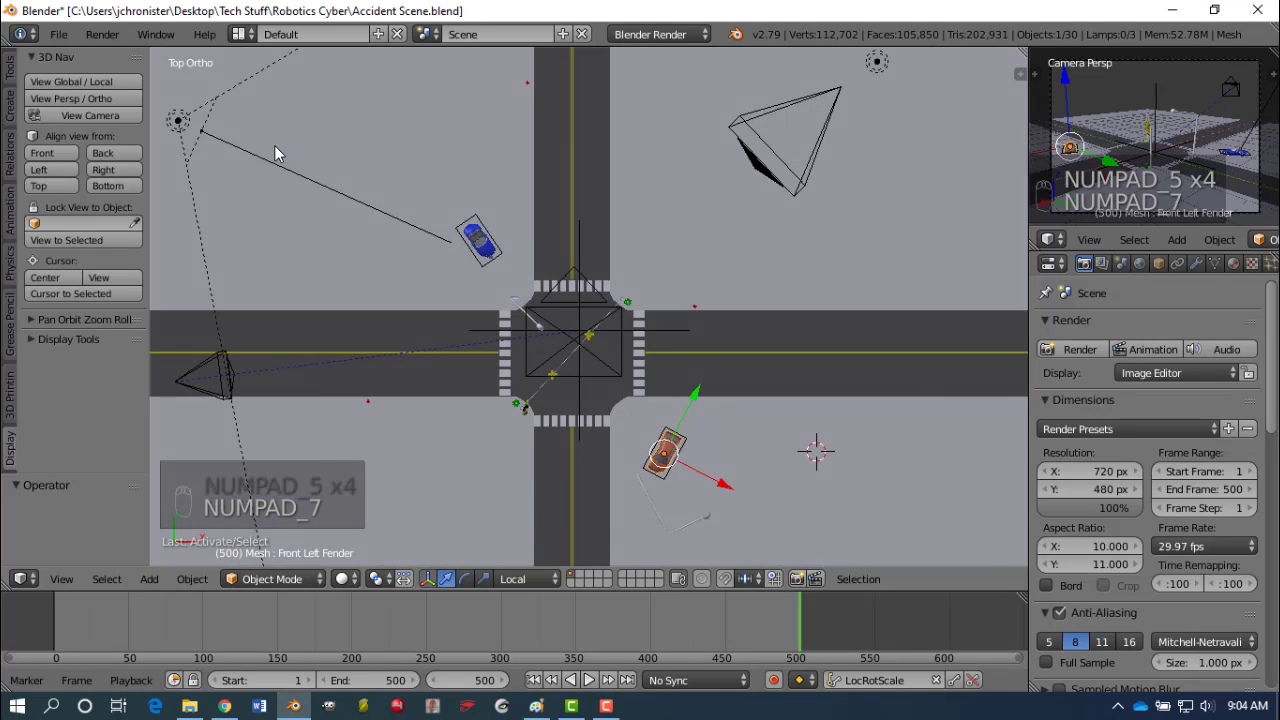
{"action": "key", "text": "KP_1"}
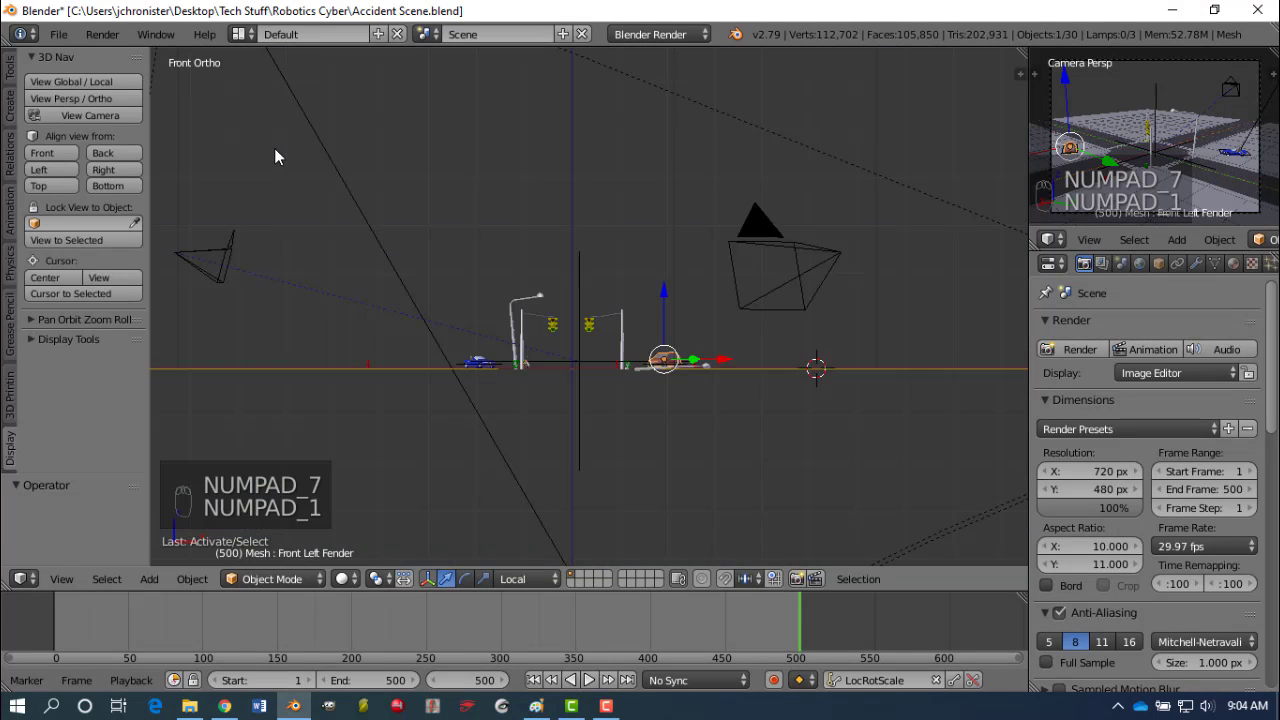
{"action": "key", "text": "KP_3"}
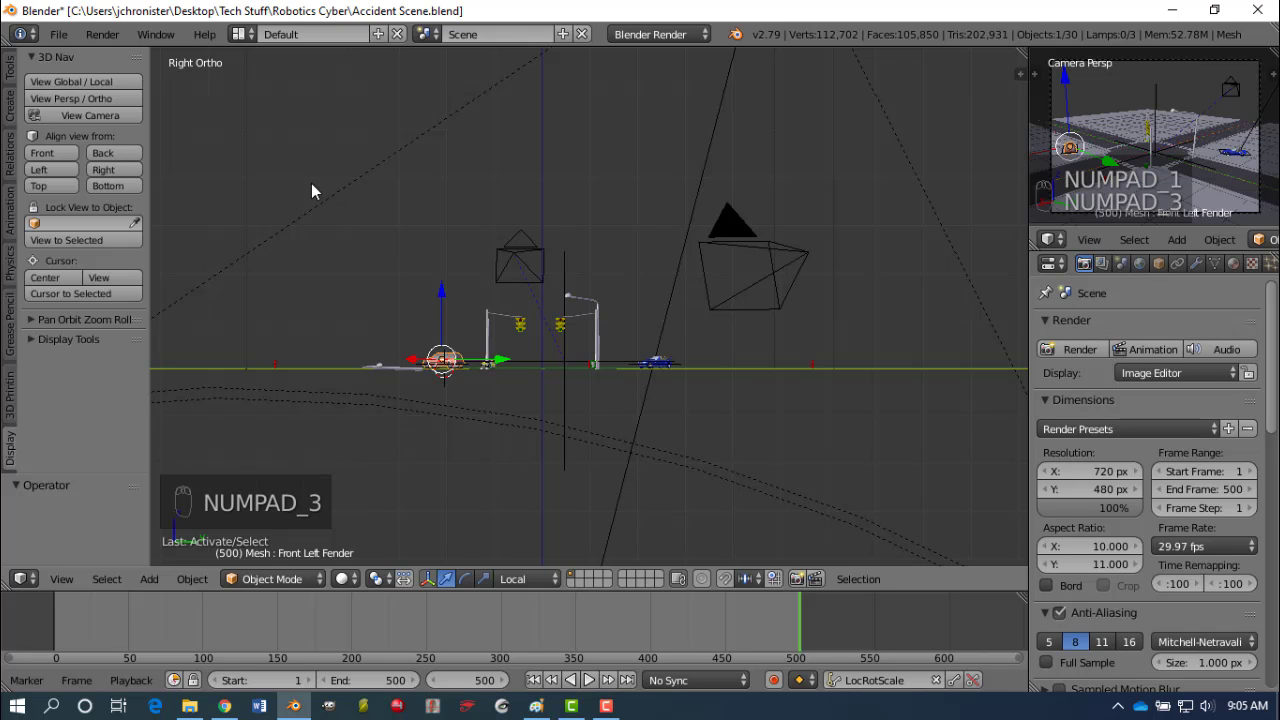
{"action": "key", "text": "KP_0"}
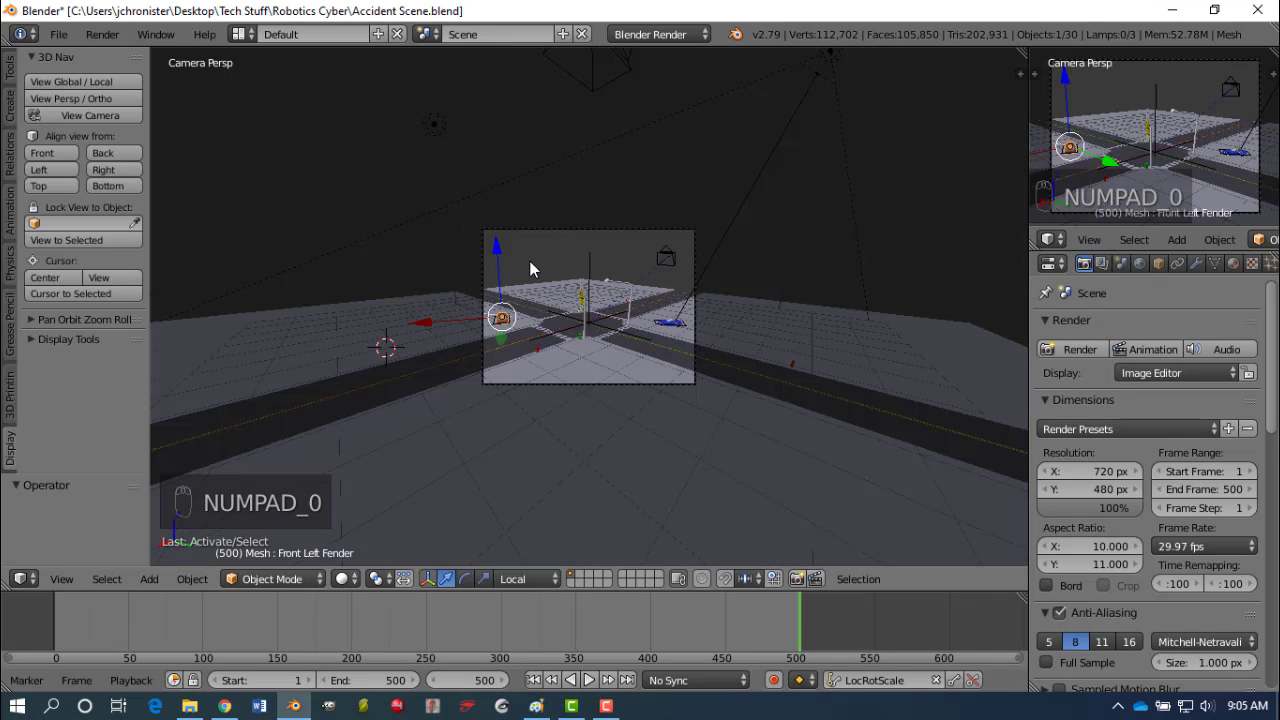
{"action": "scroll", "coordinate": [563, 302], "scroll_direction": "up", "scroll_amount": 4}
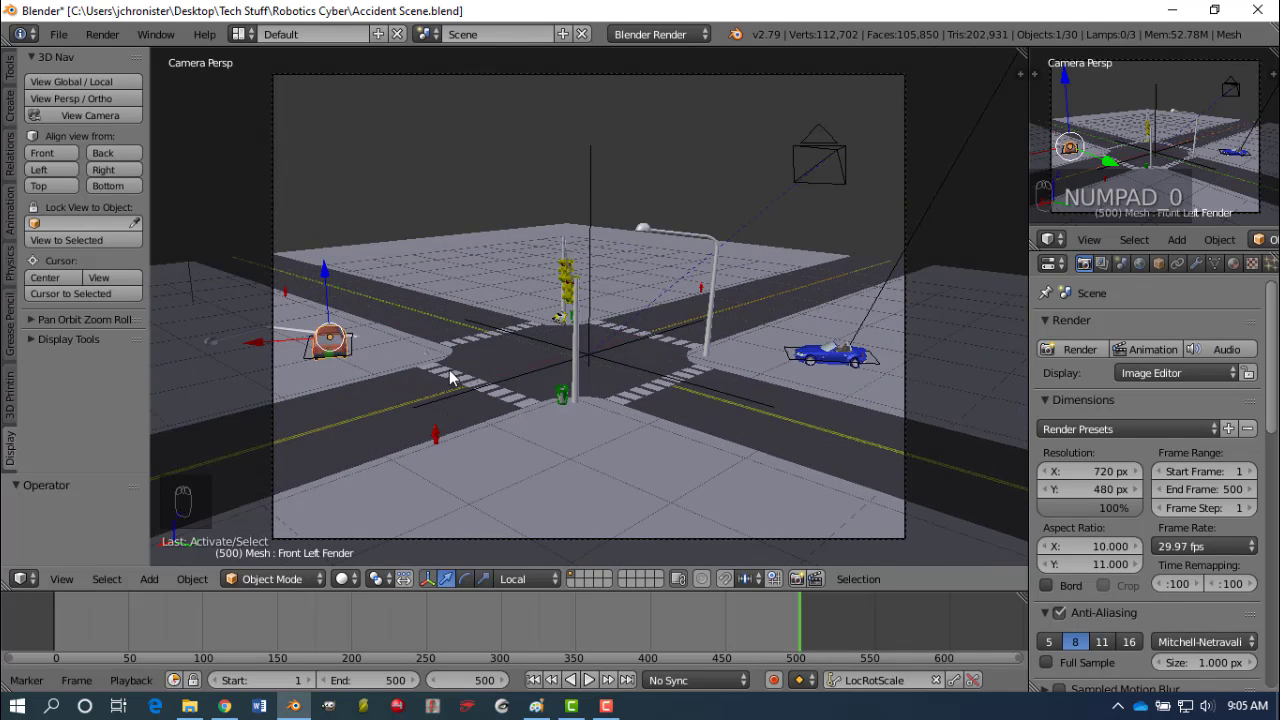
{"action": "key", "text": "KP_7"}
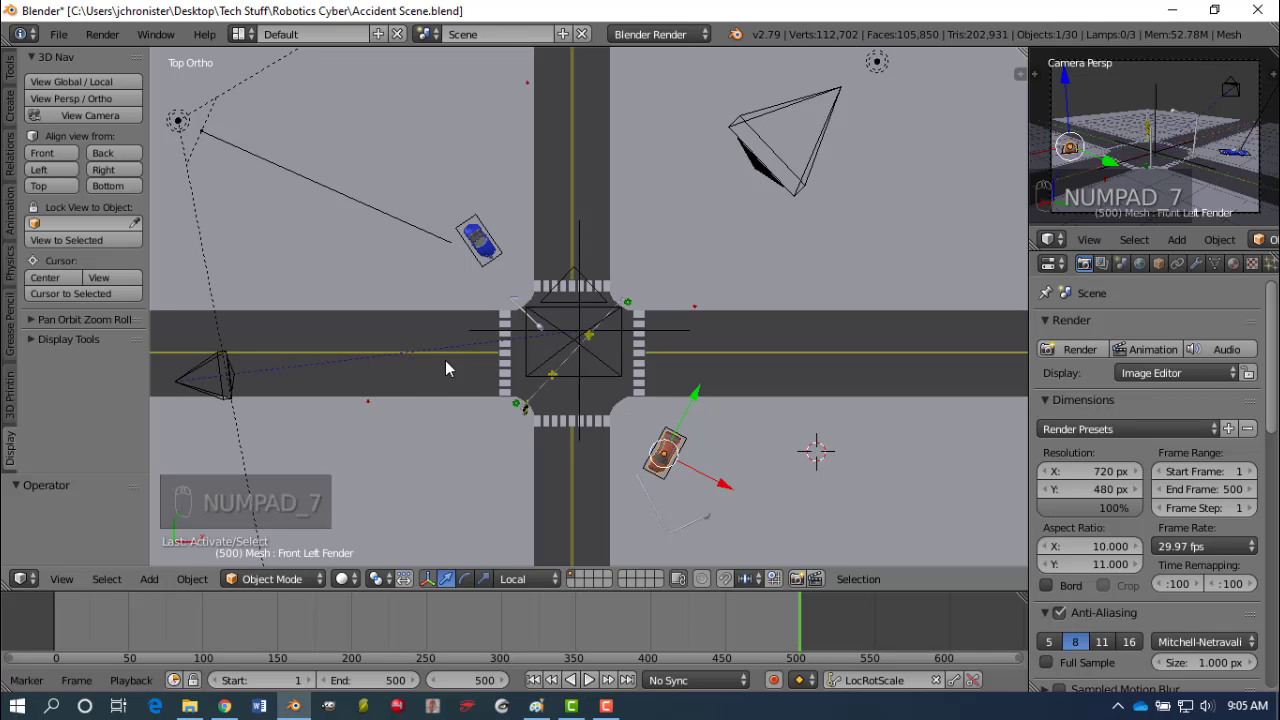
Switch the viewport to the front view and back to the top view.
{"action": "left_click", "coordinate": [60, 580]}
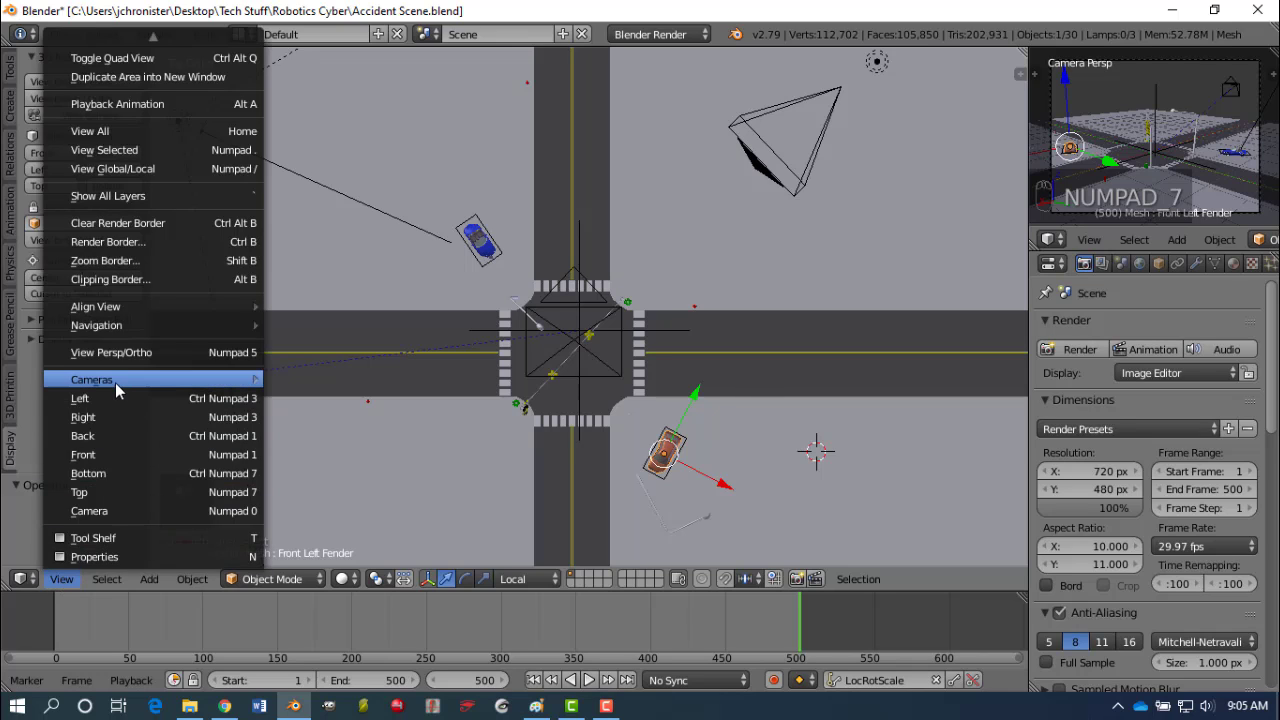
{"action": "mouse_move", "coordinate": [116, 381]}
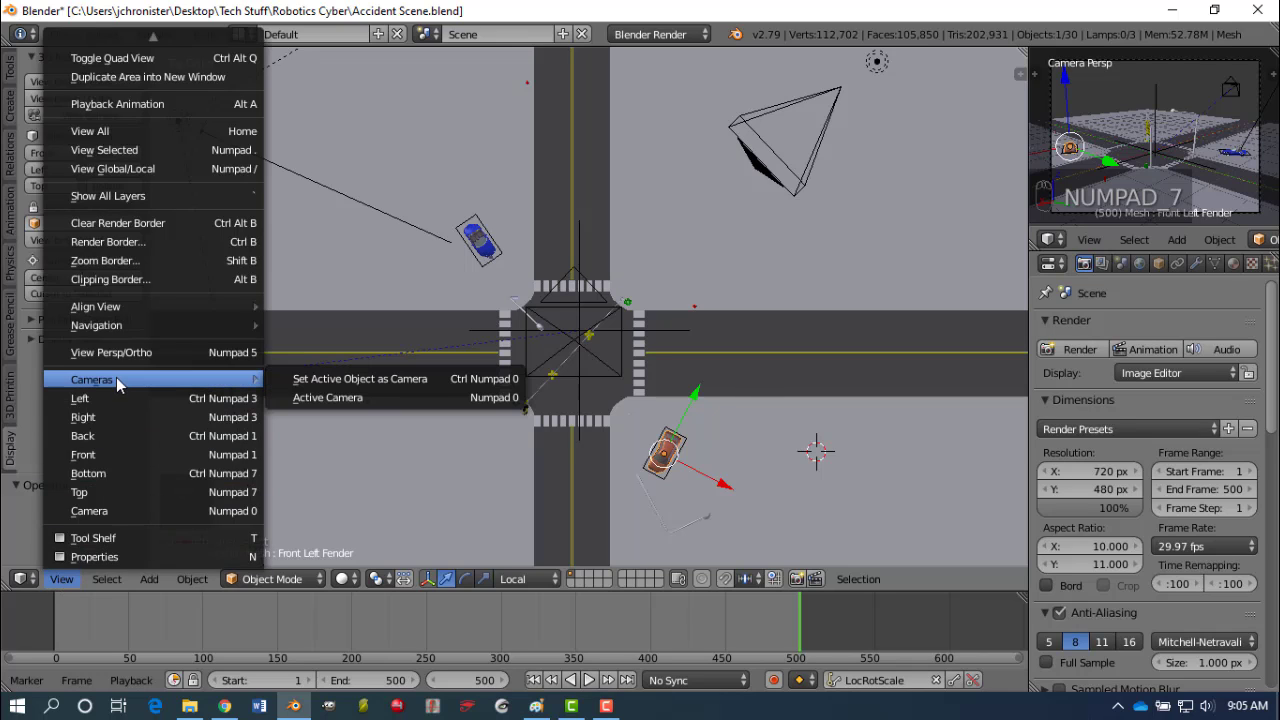
{"action": "left_click", "coordinate": [111, 451]}
{"action": "left_click", "coordinate": [62, 578]}
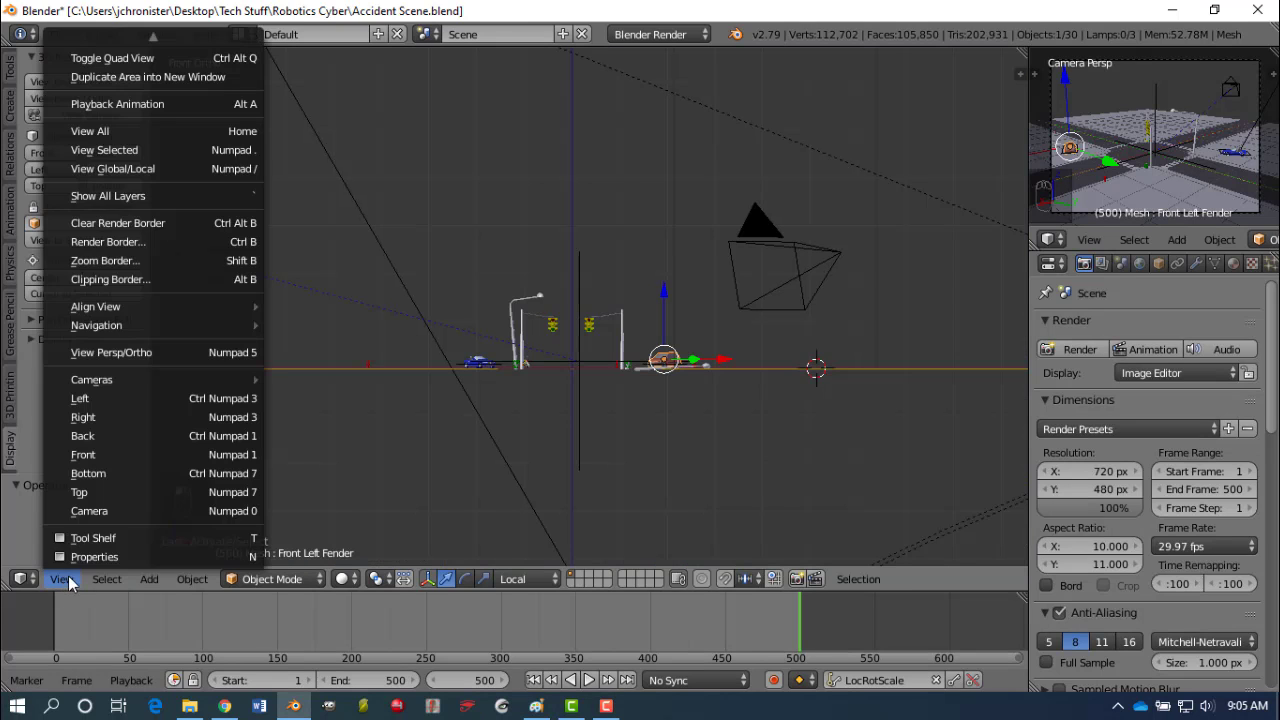
{"action": "left_click", "coordinate": [97, 492]}
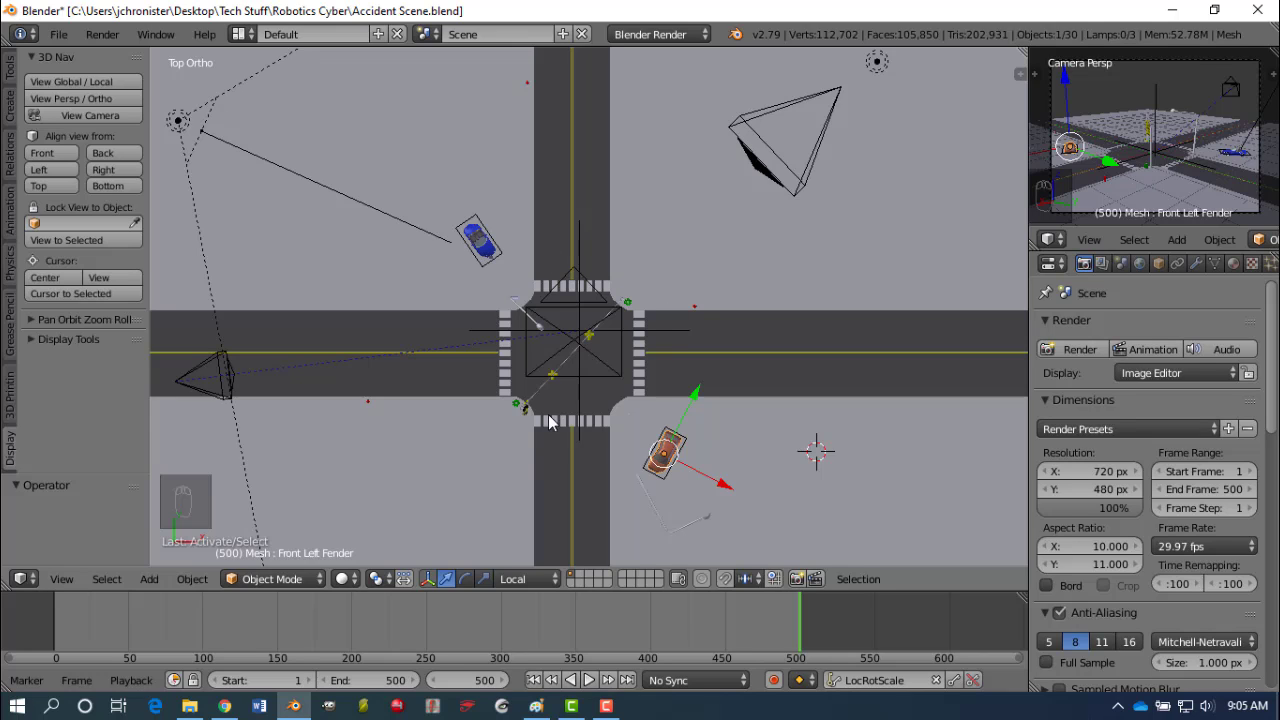
Examine the intersection at an angle, including both cars, the scooter, the traffic lights and the fallen street lamp.
{"action": "scroll", "coordinate": [555, 405], "scroll_direction": "up", "scroll_amount": 3}
{"action": "middle_click_drag", "start_coordinate": [541, 416], "coordinate": [628, 243]}
{"action": "scroll", "coordinate": [631, 296], "scroll_direction": "up", "scroll_amount": 2}
{"action": "middle_click_drag", "start_coordinate": [632, 300], "coordinate": [591, 250]}
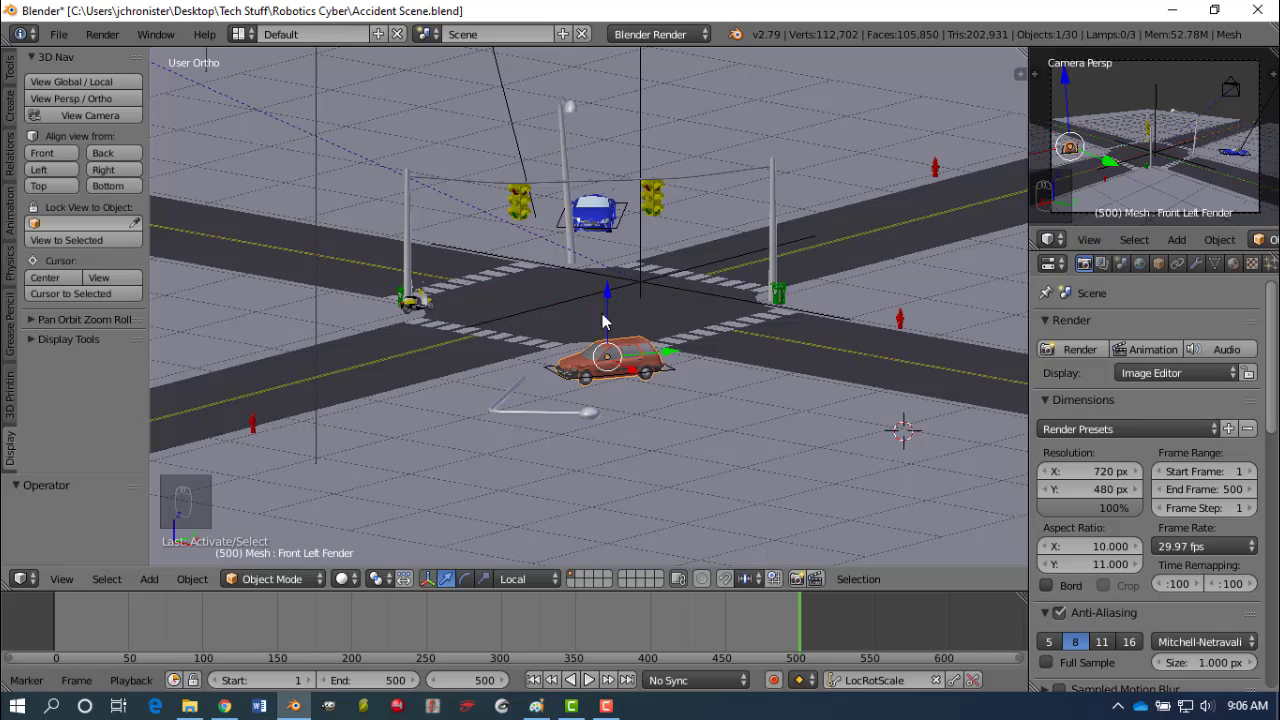
{"action": "middle_click_drag", "start_coordinate": [601, 344], "coordinate": [798, 358]}
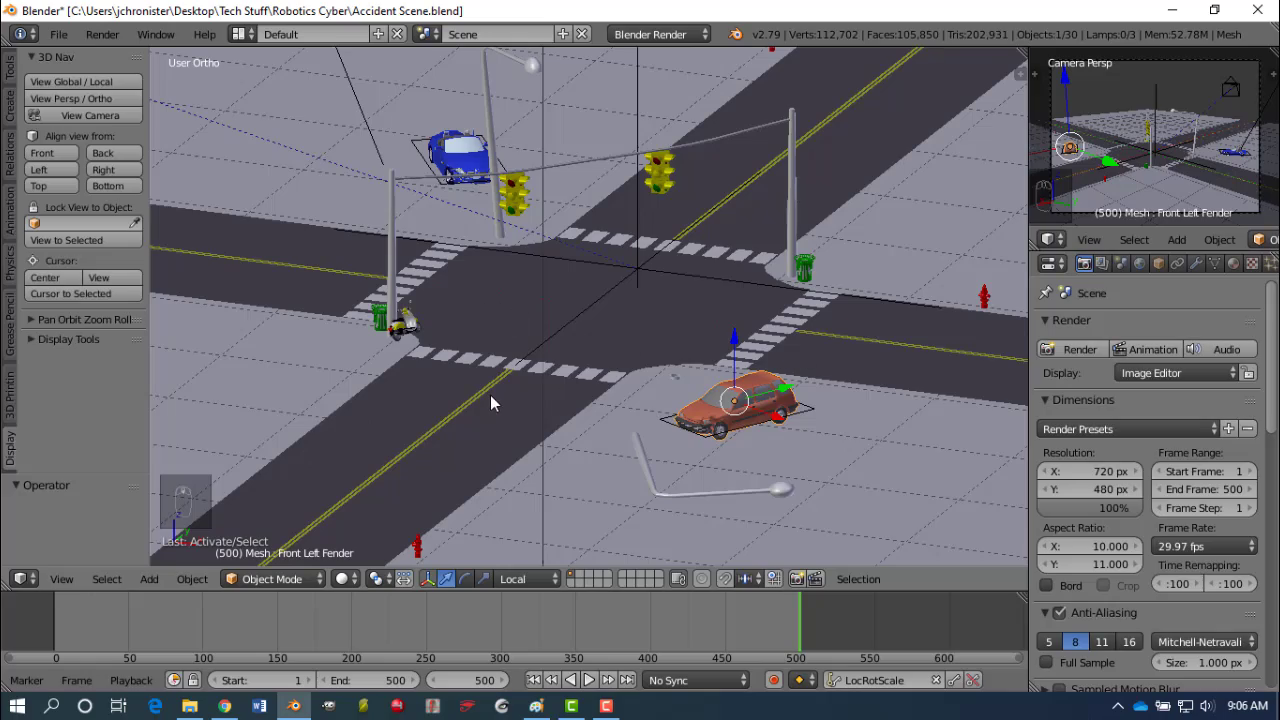
{"action": "mouse_move", "coordinate": [535, 381]}
{"action": "middle_mouse_down"}
{"action": "mouse_move", "coordinate": [484, 367]}
{"action": "mouse_move", "coordinate": [570, 354]}
{"action": "mouse_move", "coordinate": [523, 388]}
{"action": "mouse_move", "coordinate": [549, 377]}
{"action": "middle_mouse_up"}
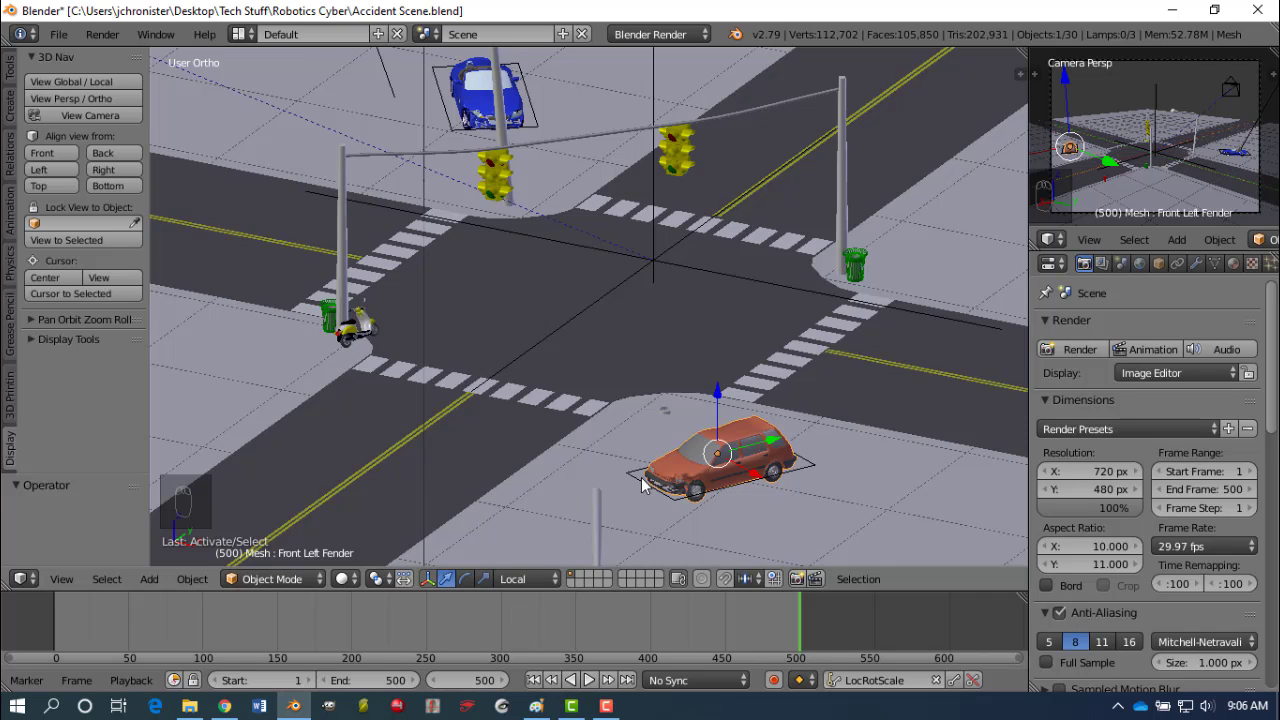
{"action": "middle_click_drag", "start_coordinate": [630, 480], "coordinate": [633, 441]}
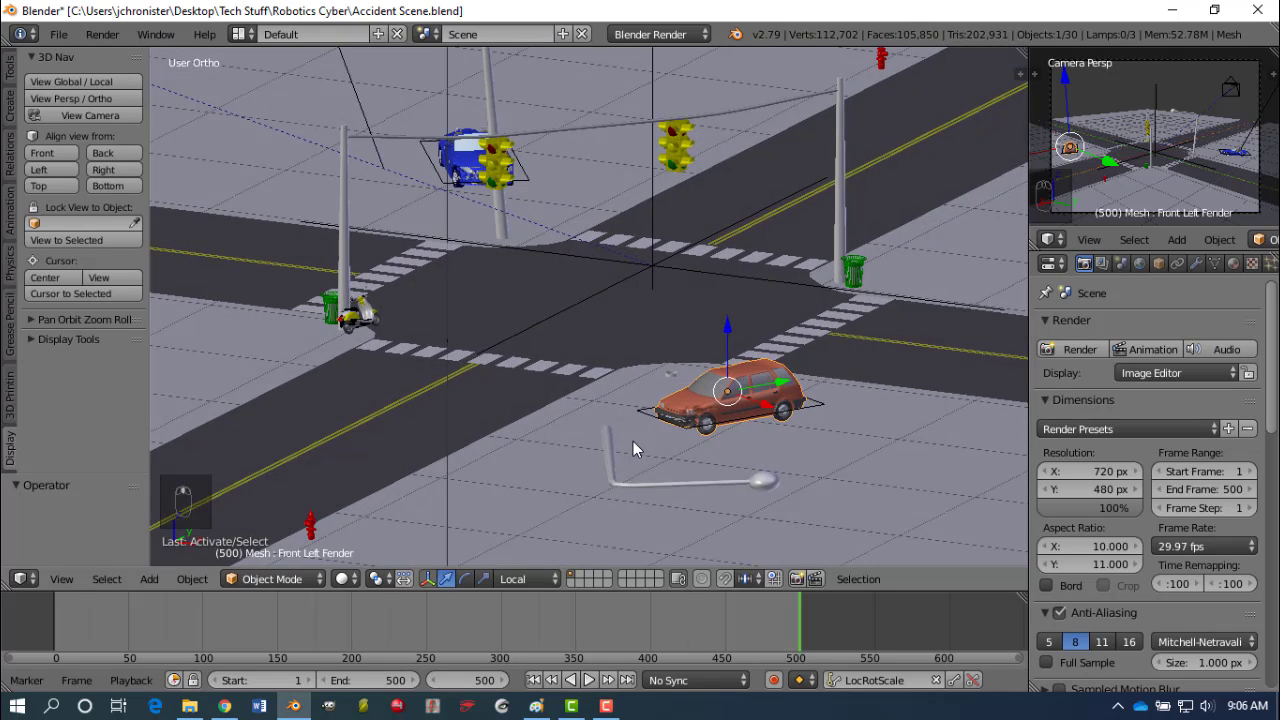
{"action": "scroll", "coordinate": [589, 437], "scroll_direction": "up", "scroll_amount": 1}
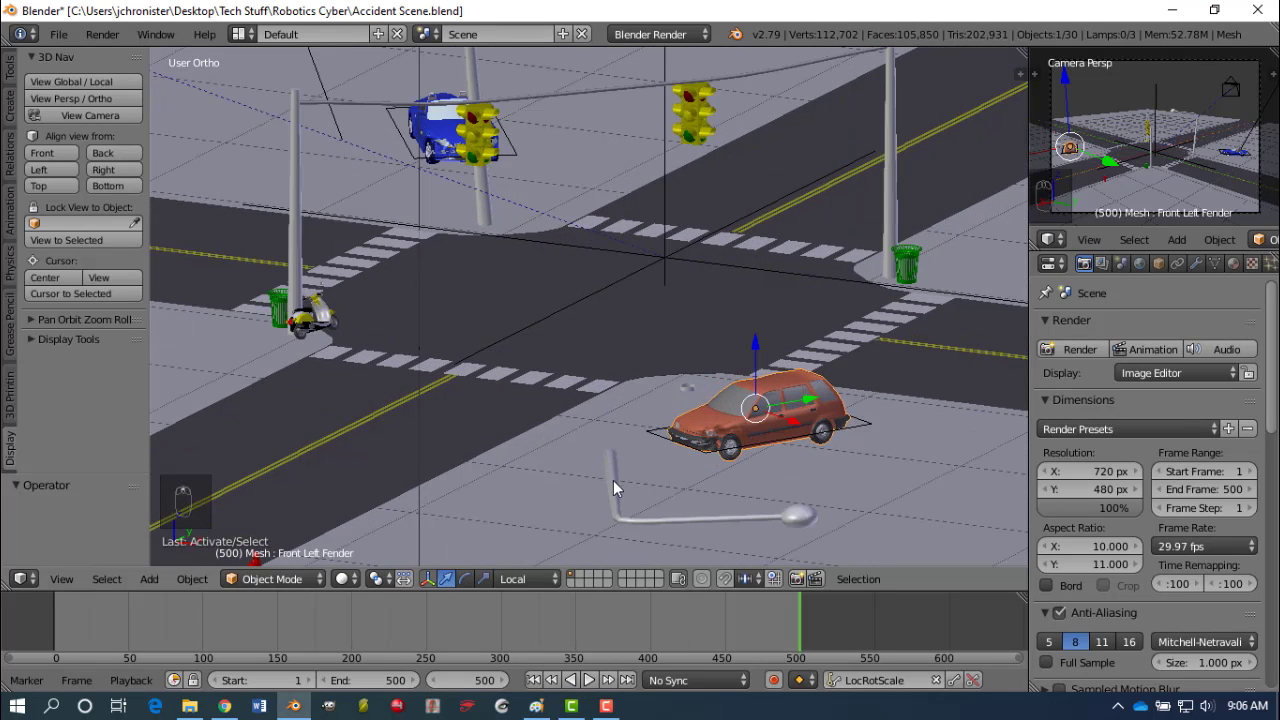
Play the scene's animation while viewing the intersection from another side, and stop the playback.
{"action": "left_click", "coordinate": [590, 680]}
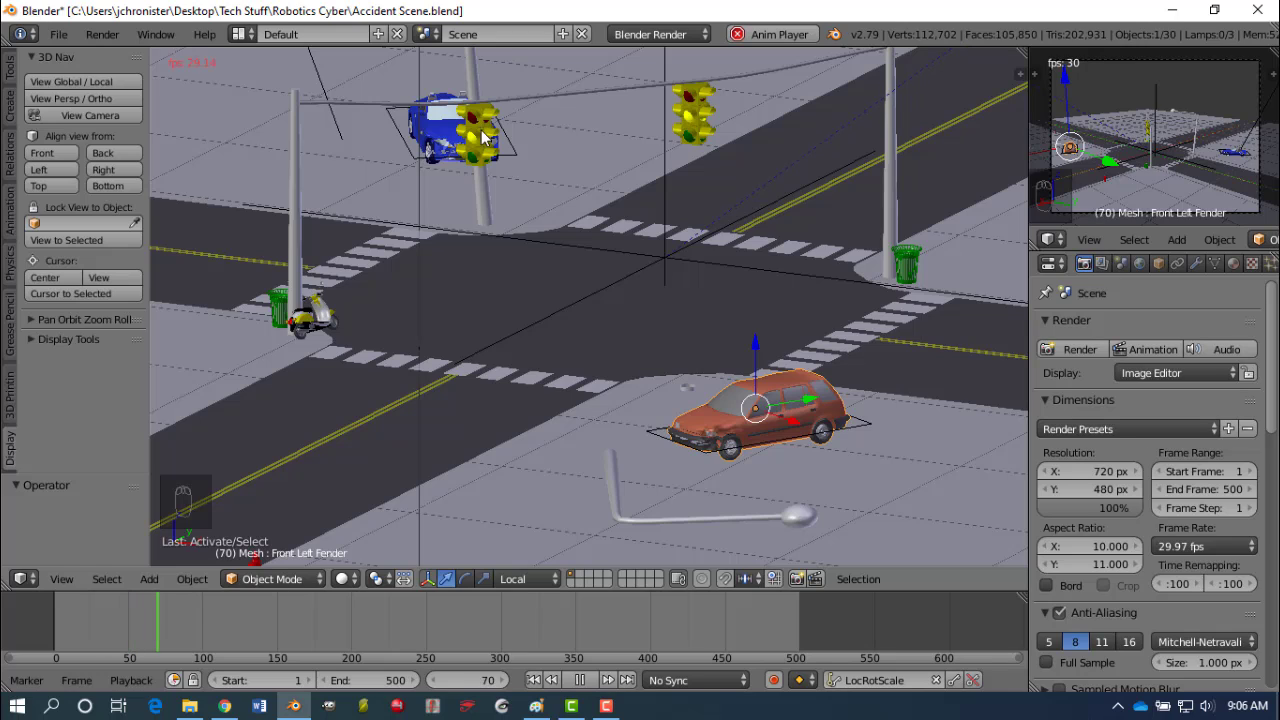
{"action": "middle_click_drag", "start_coordinate": [735, 318], "coordinate": [650, 315]}
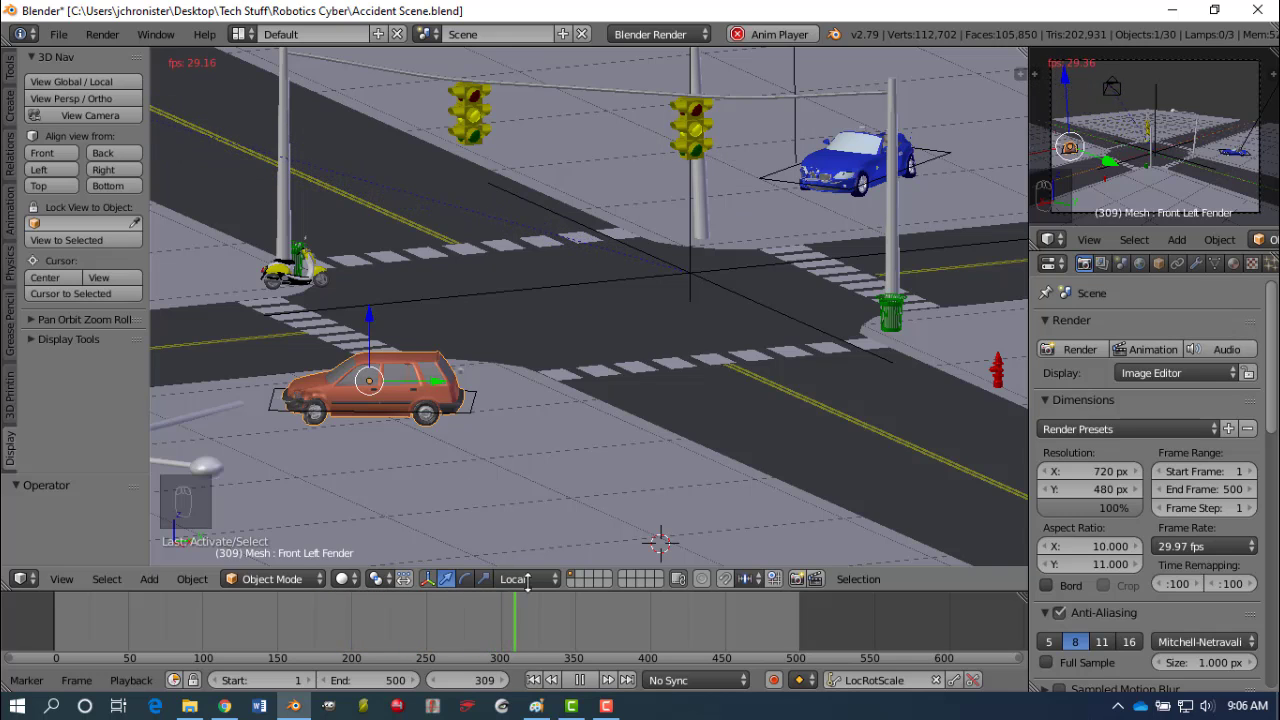
{"action": "left_click", "coordinate": [588, 682]}
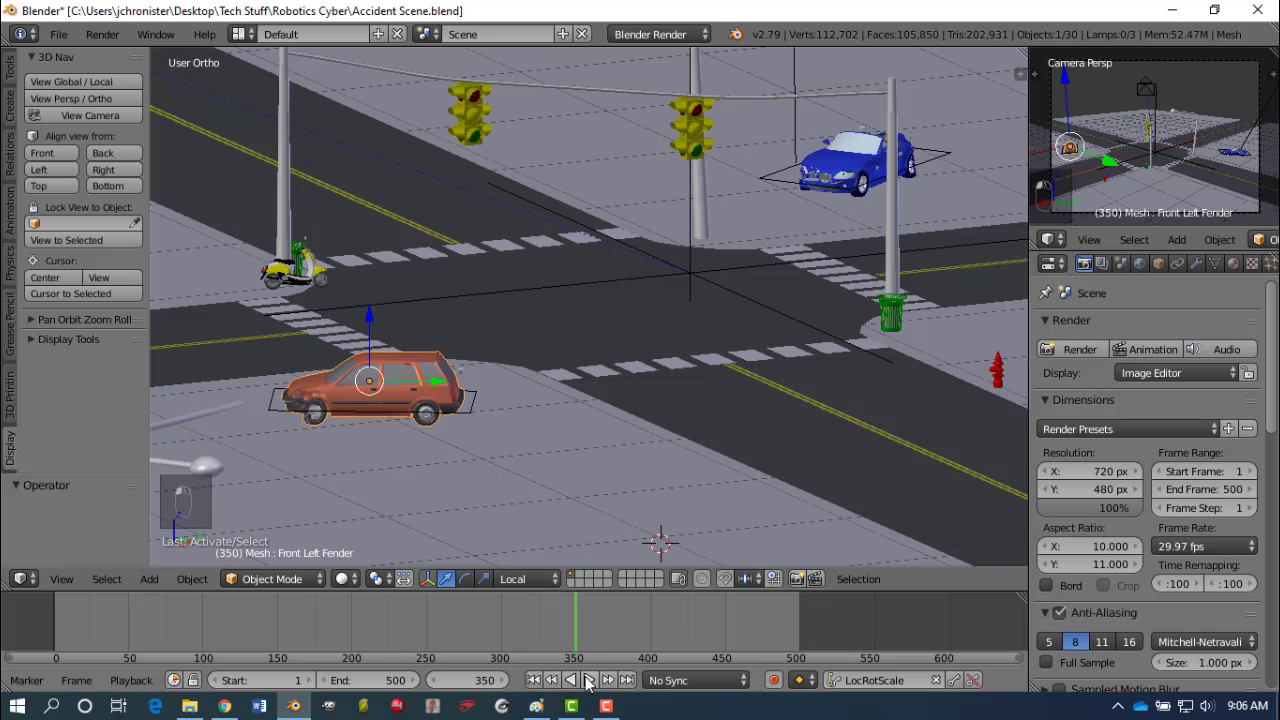
Jump between the first and last frames of the timeline, finishing on frame 1.
{"action": "left_click", "coordinate": [533, 680]}
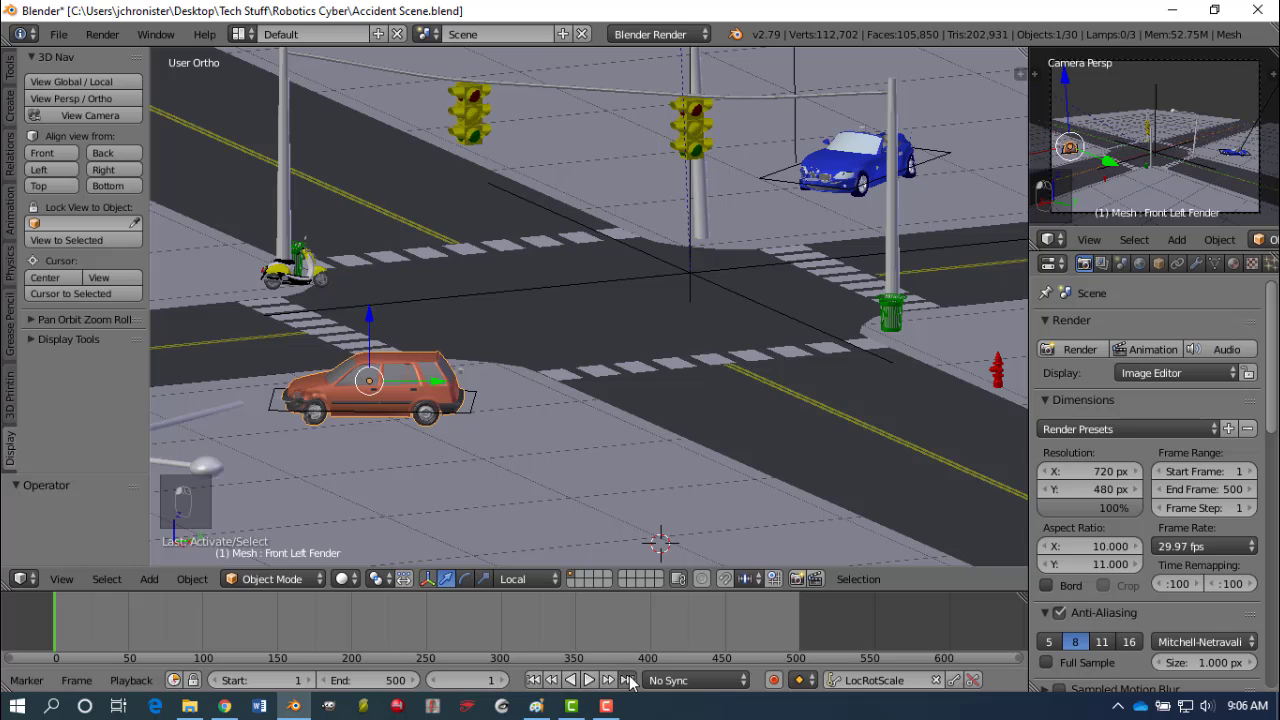
{"action": "left_click", "coordinate": [629, 678]}
{"action": "left_click", "coordinate": [532, 681]}
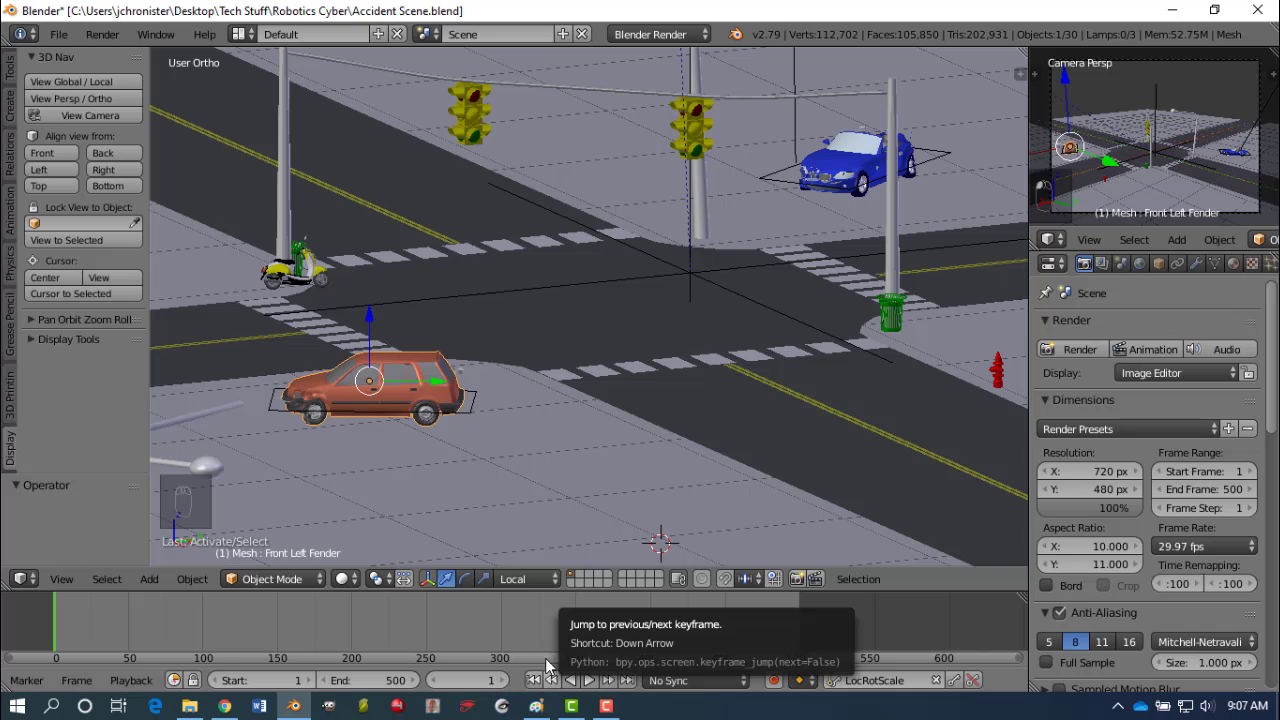
Select the ground plane and inspect the intersection around it from several angles and distances.
{"action": "middle_click_drag", "start_coordinate": [534, 495], "coordinate": [584, 505]}
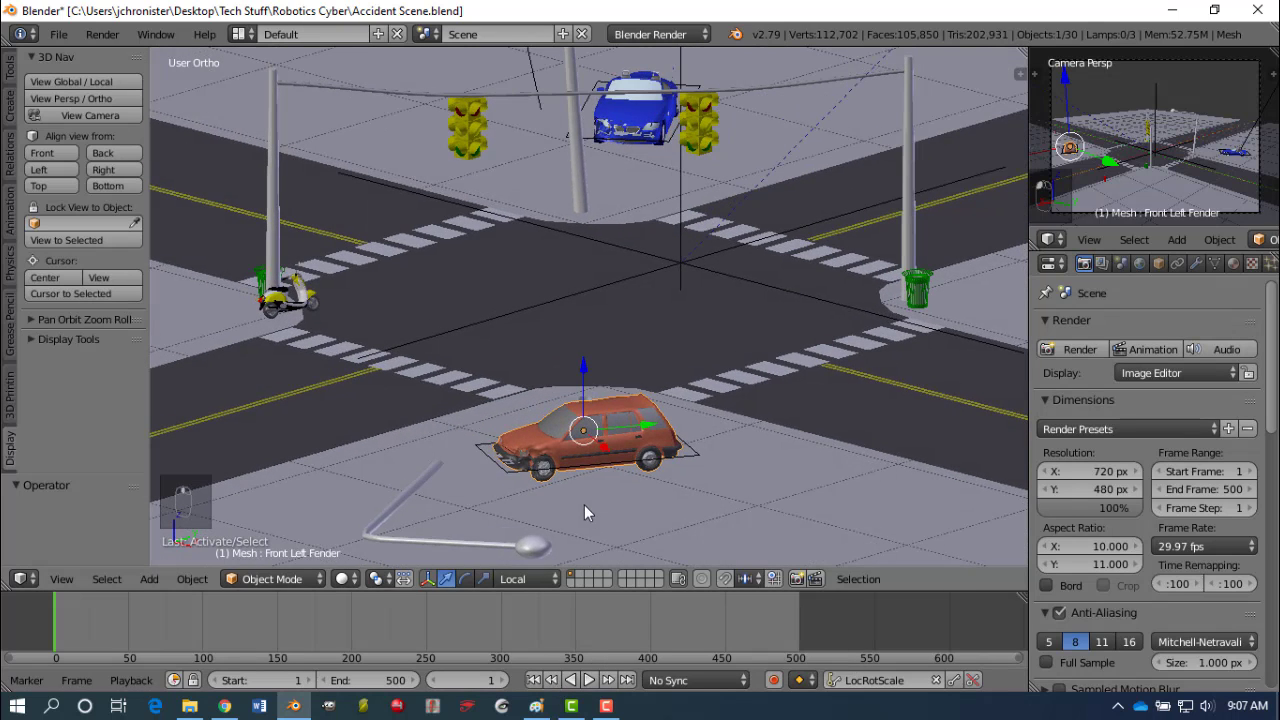
{"action": "right_click", "coordinate": [506, 471]}
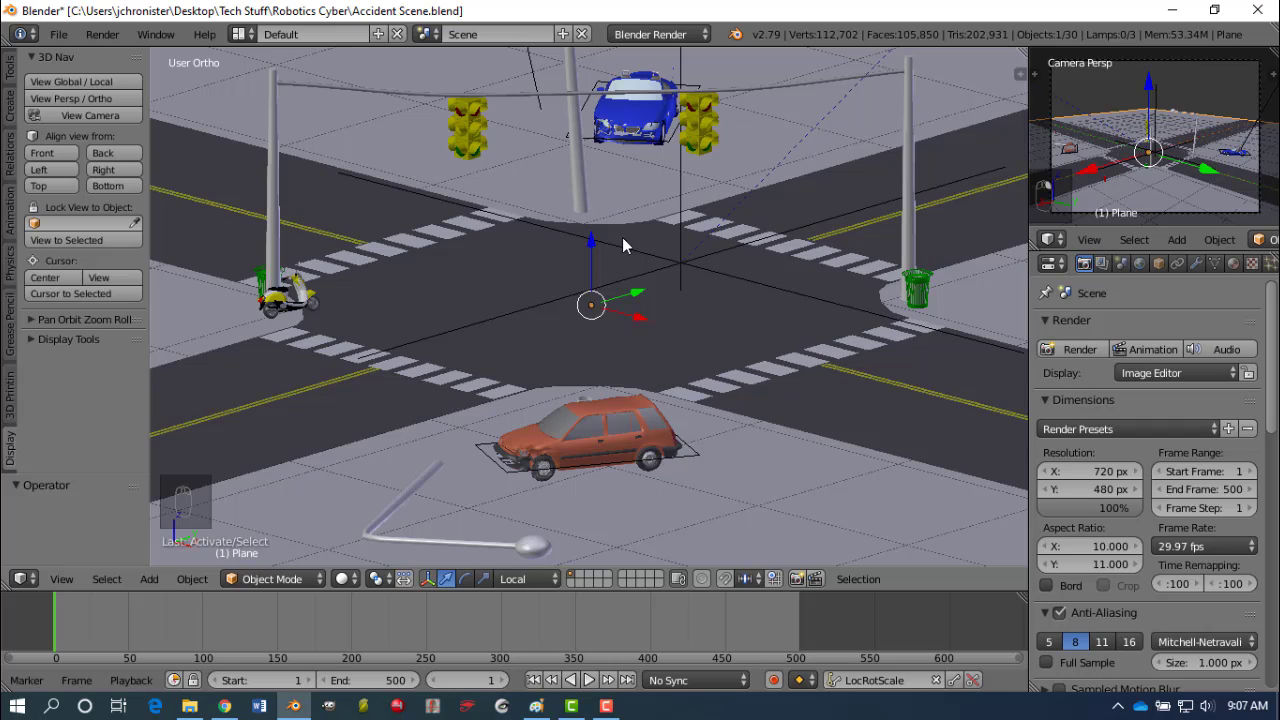
{"action": "middle_click_drag", "start_coordinate": [560, 503], "coordinate": [708, 487]}
{"action": "scroll", "coordinate": [362, 362], "scroll_direction": "up", "scroll_amount": 4}
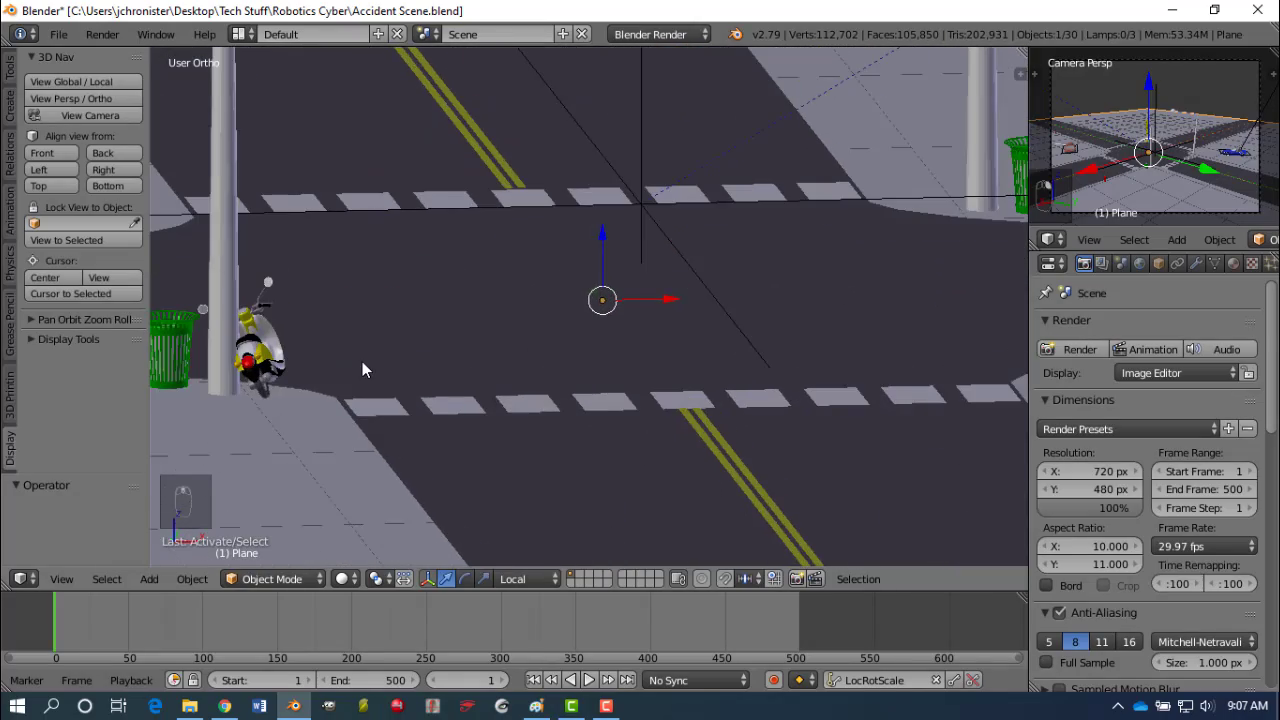
{"action": "middle_click_drag", "start_coordinate": [362, 361], "coordinate": [323, 366]}
{"action": "scroll", "coordinate": [409, 394], "scroll_direction": "down", "scroll_amount": 3}
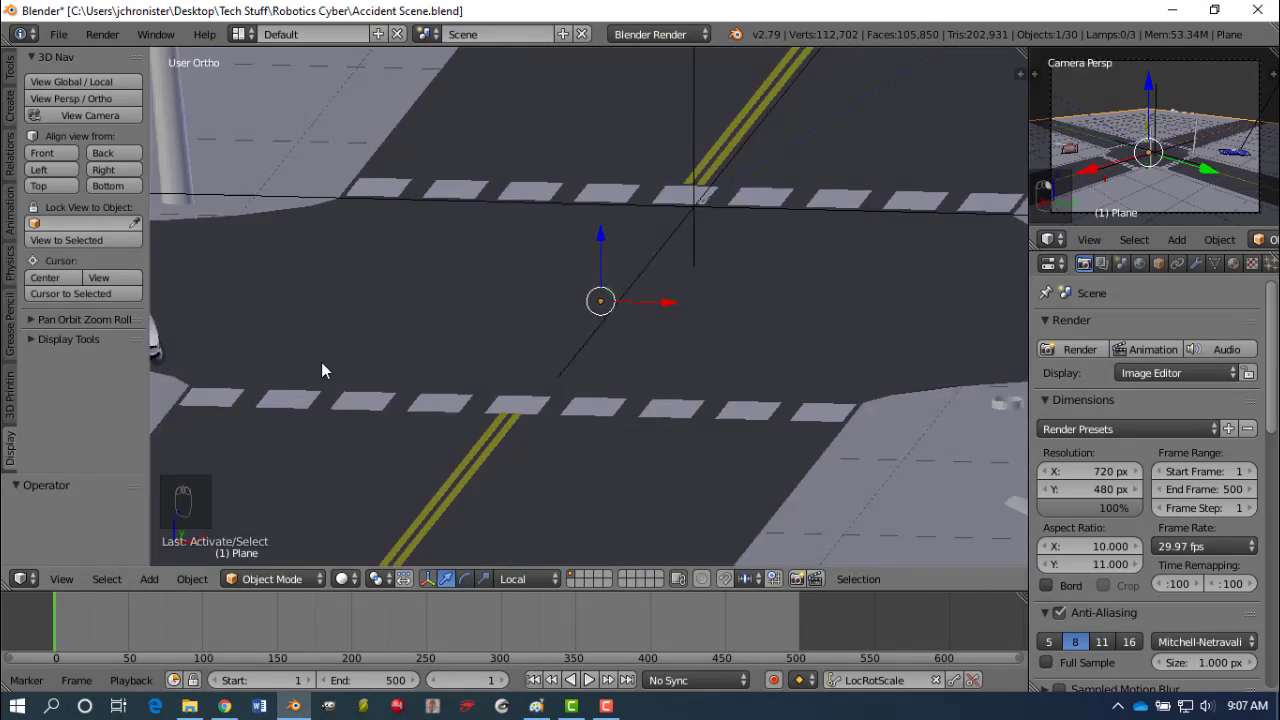
{"action": "scroll", "coordinate": [517, 394], "scroll_direction": "down", "scroll_amount": 2}
Select the damaged red car and frame the view on it.
{"action": "middle_click_drag", "start_coordinate": [645, 410], "coordinate": [597, 422]}
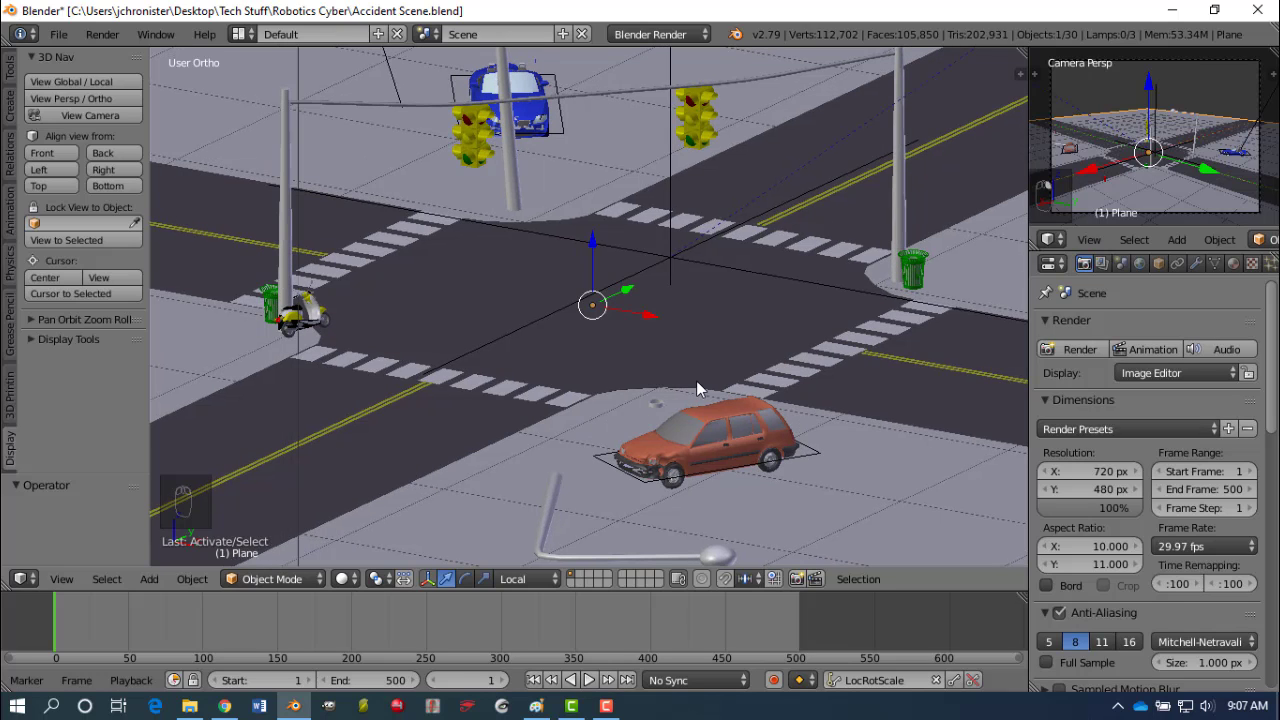
{"action": "right_click", "coordinate": [719, 413]}
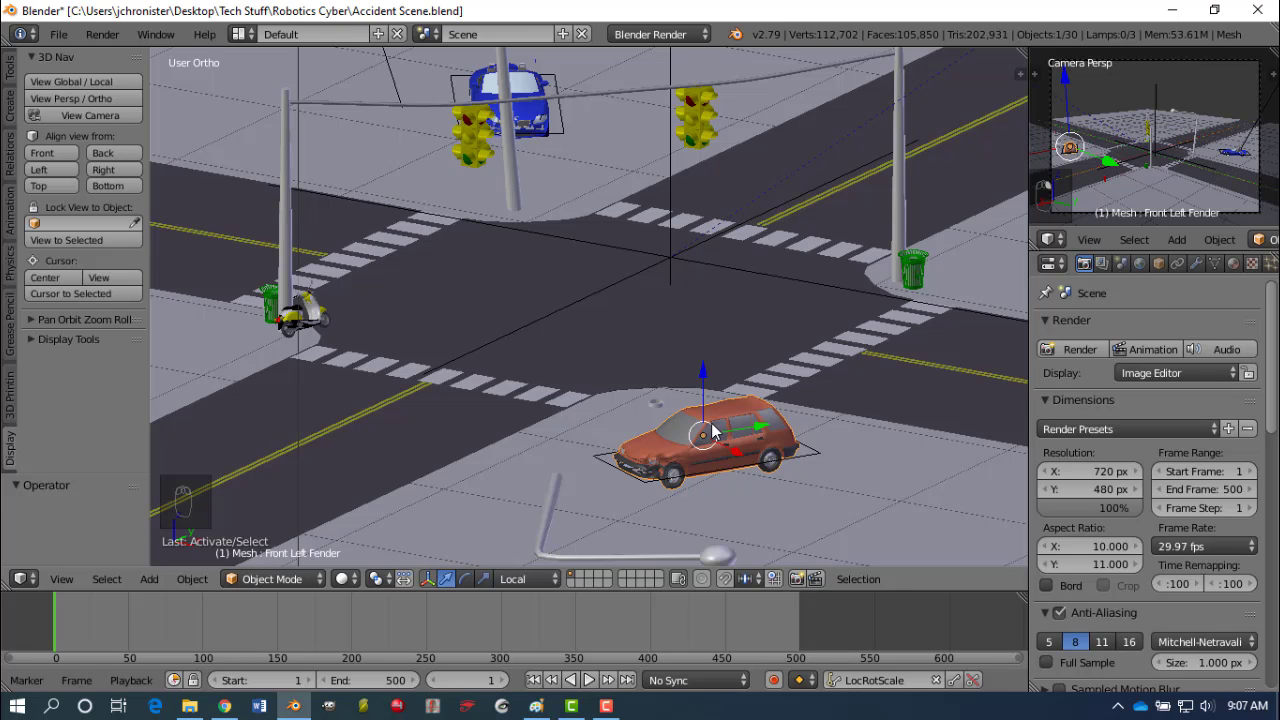
{"action": "key", "text": "KP_Decimal"}
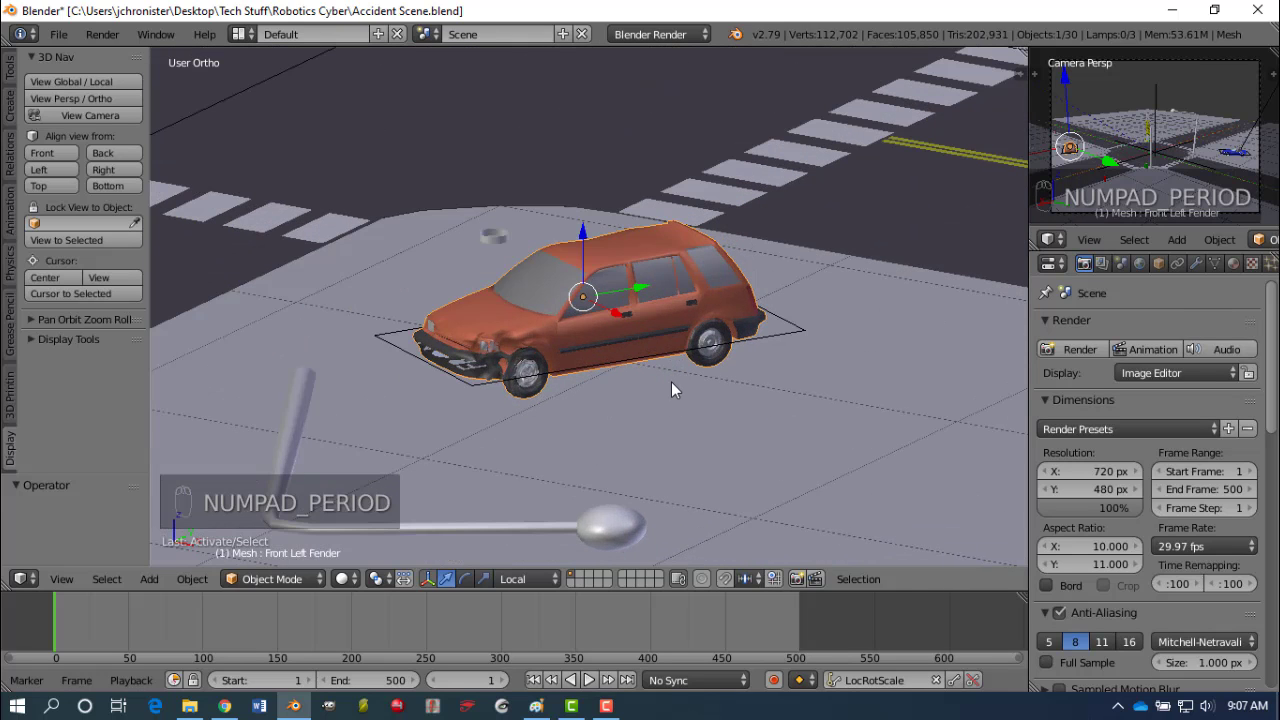
Select the blue car across the intersection, frame the view on it and inspect it from several angles.
{"action": "scroll", "coordinate": [670, 370], "scroll_direction": "down", "scroll_amount": 6}
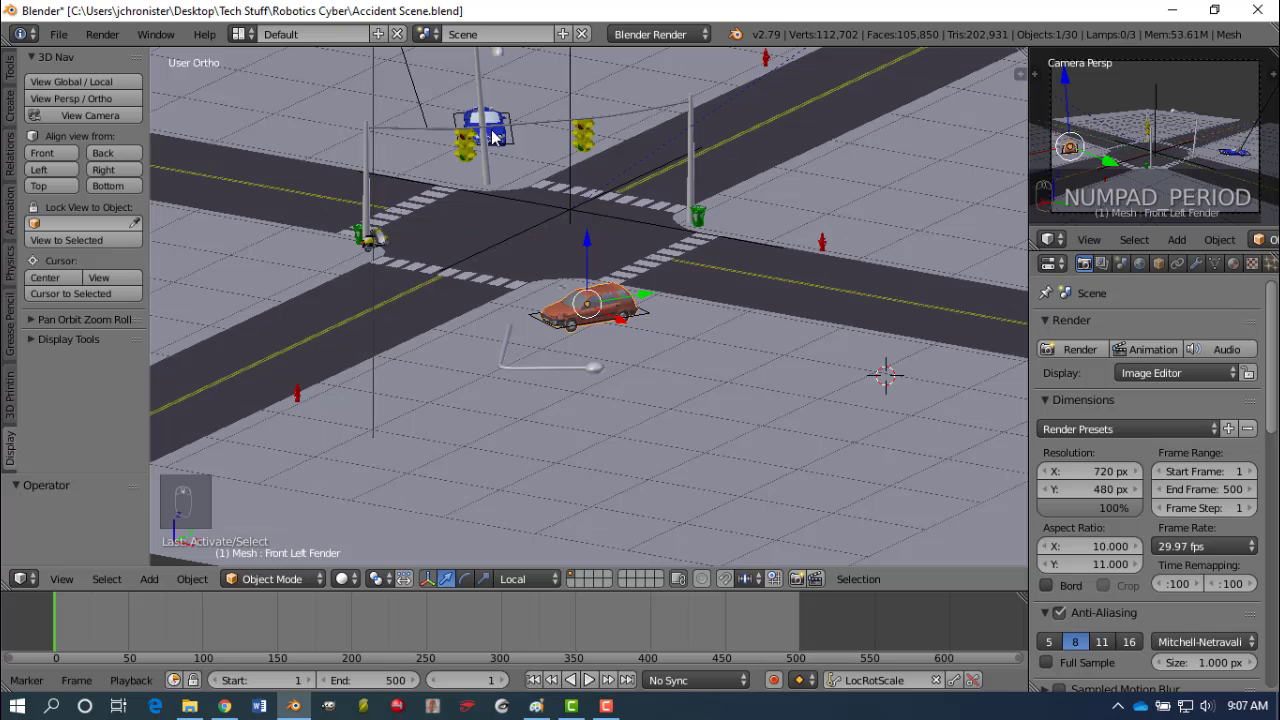
{"action": "right_click", "coordinate": [493, 139]}
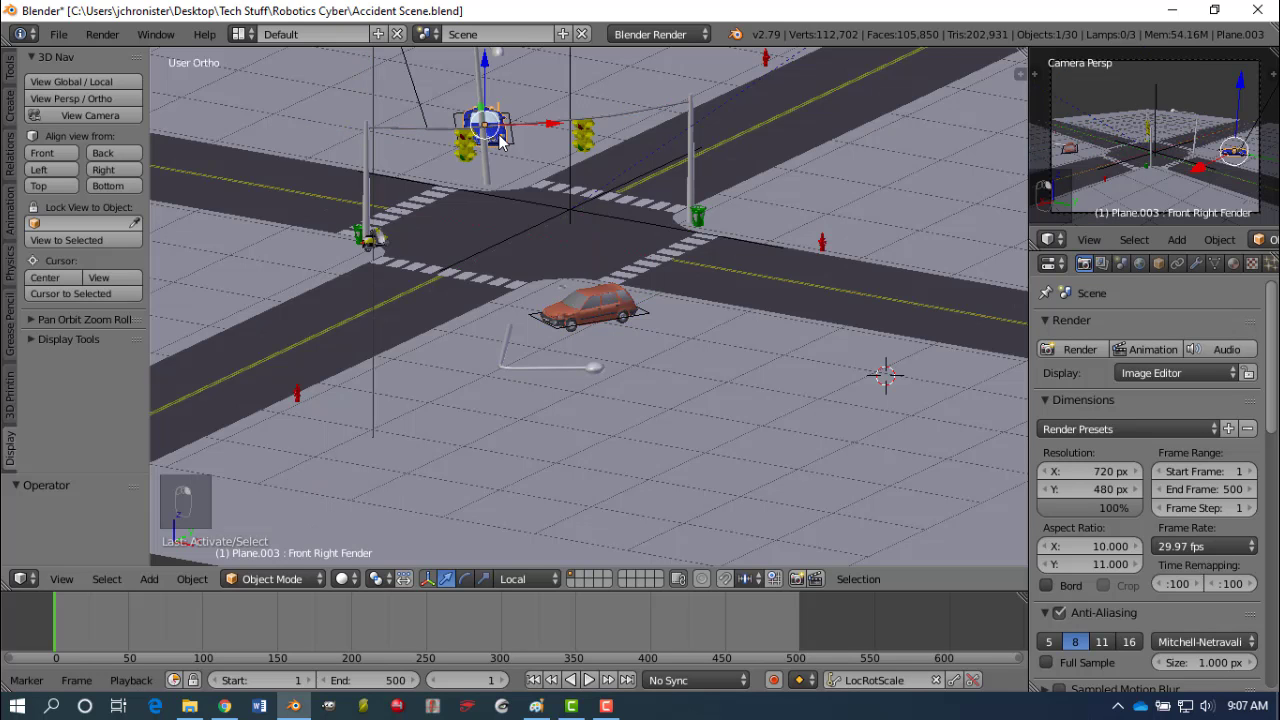
{"action": "key", "text": "KP_Decimal"}
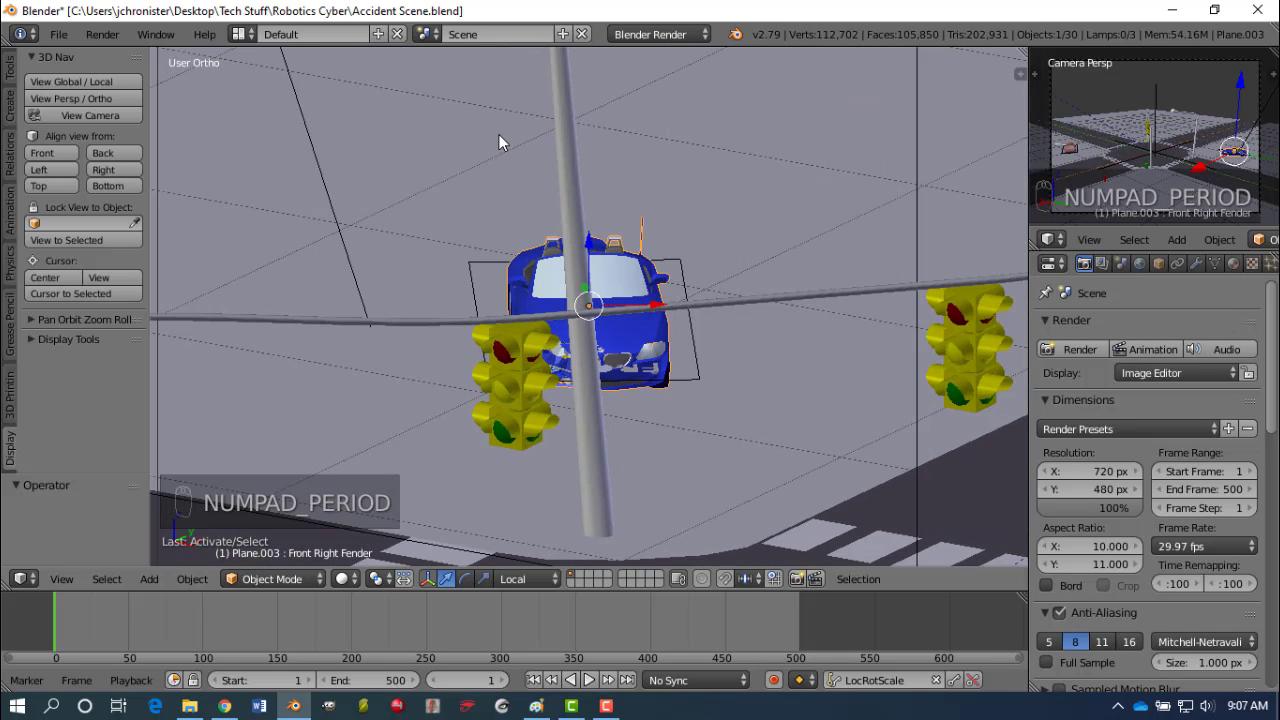
{"action": "middle_click_drag", "start_coordinate": [753, 400], "coordinate": [300, 540]}
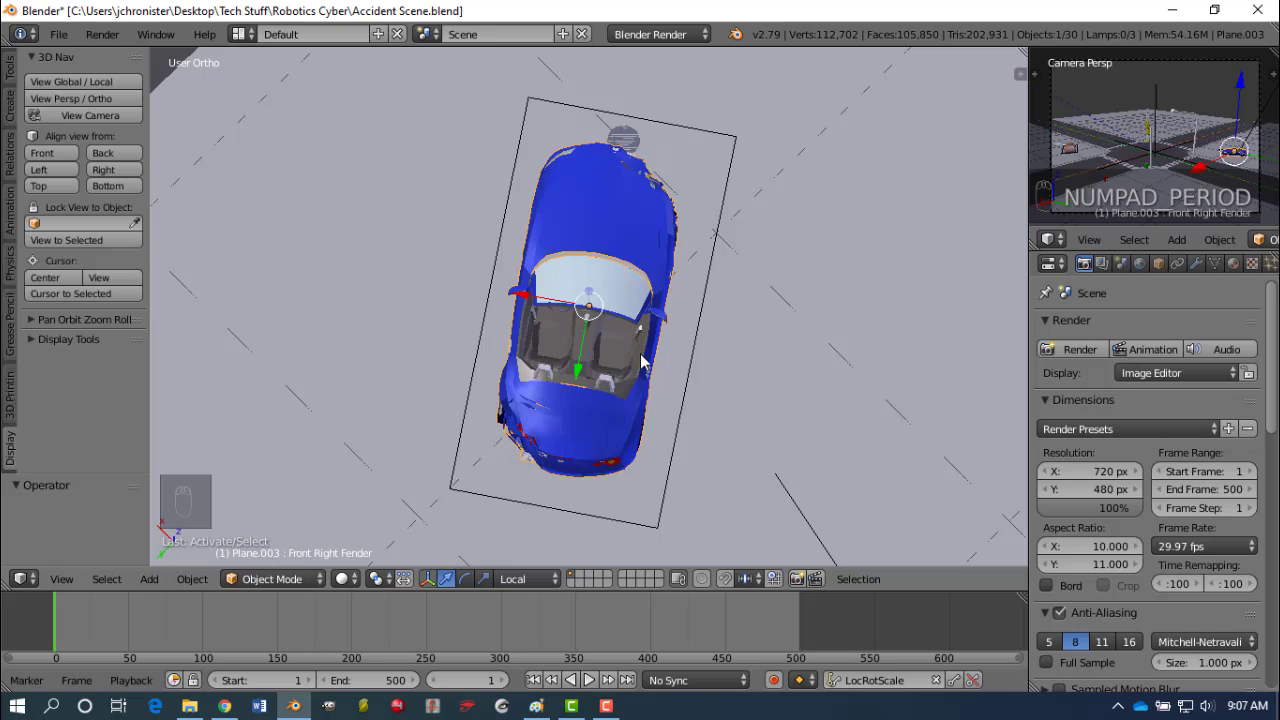
{"action": "middle_click_drag", "start_coordinate": [643, 356], "coordinate": [537, 343]}
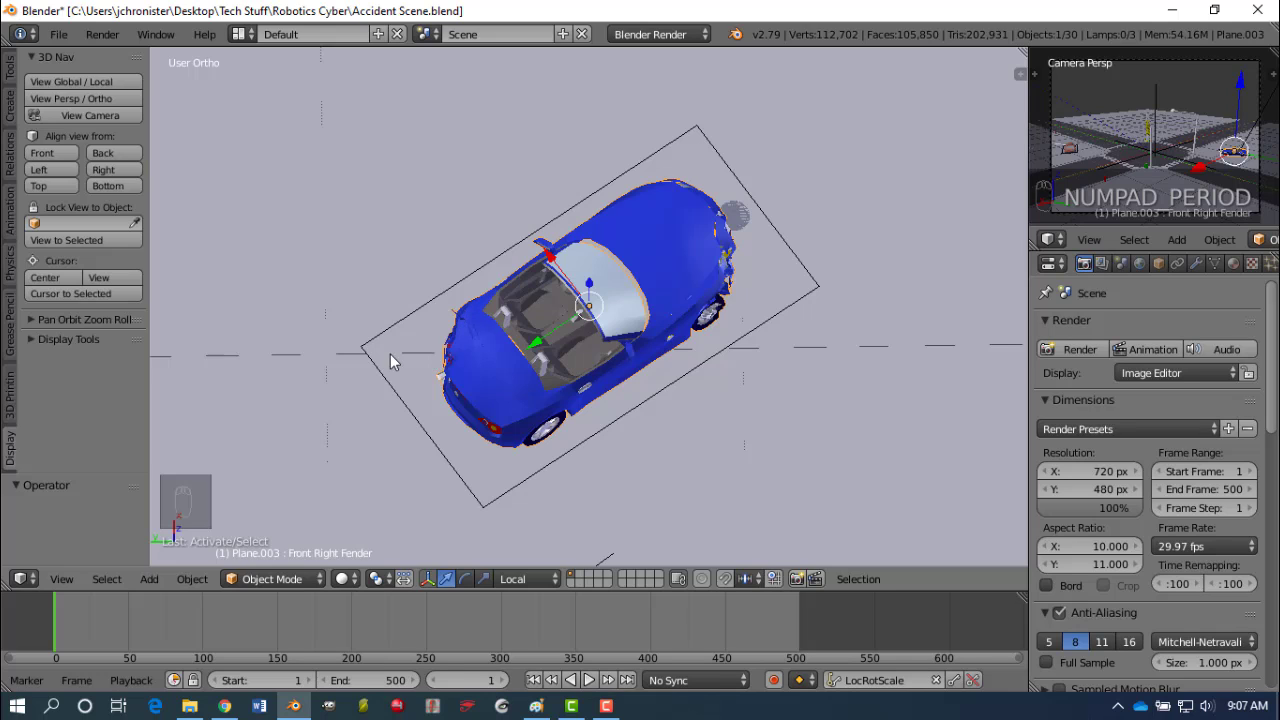
{"action": "middle_click_drag", "start_coordinate": [391, 360], "coordinate": [500, 285]}
{"action": "scroll", "coordinate": [523, 260], "scroll_direction": "up", "scroll_amount": 3}
{"action": "scroll", "coordinate": [545, 223], "scroll_direction": "down", "scroll_amount": 6}
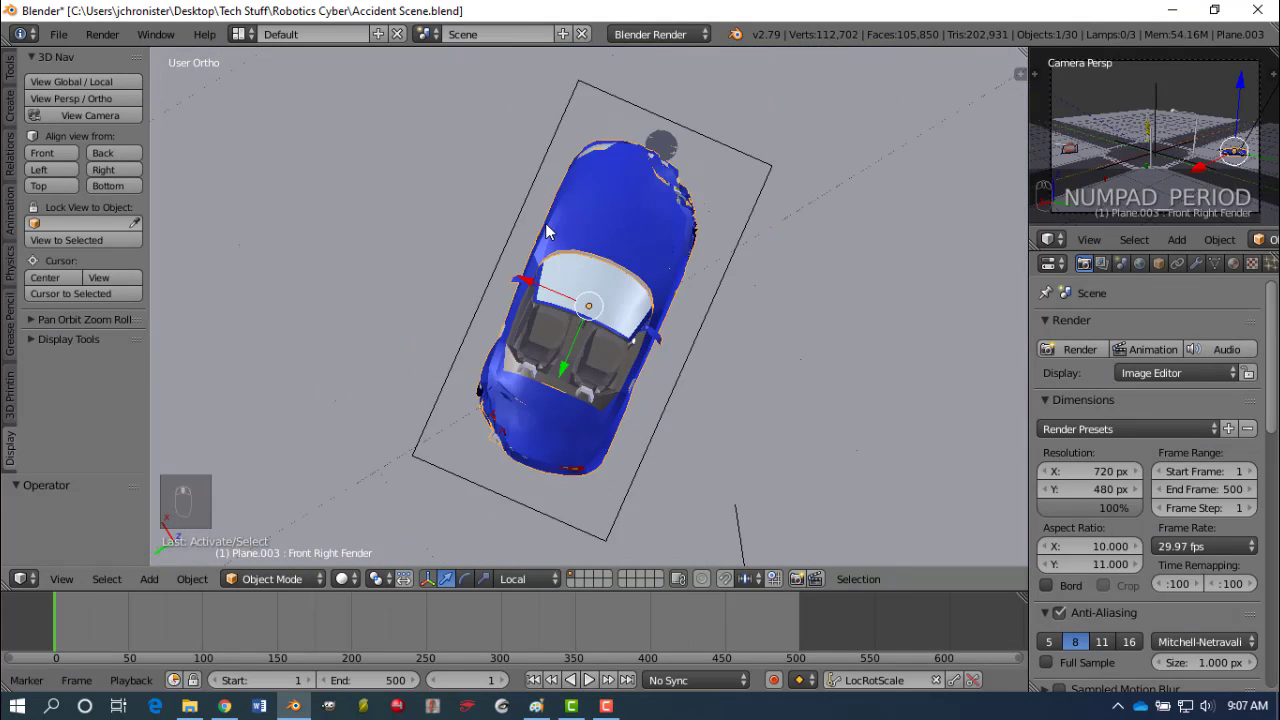
Select the red car again, frame the view on it and examine its damage and surroundings from several sides.
{"action": "scroll", "coordinate": [600, 180], "scroll_direction": "down", "scroll_amount": 8}
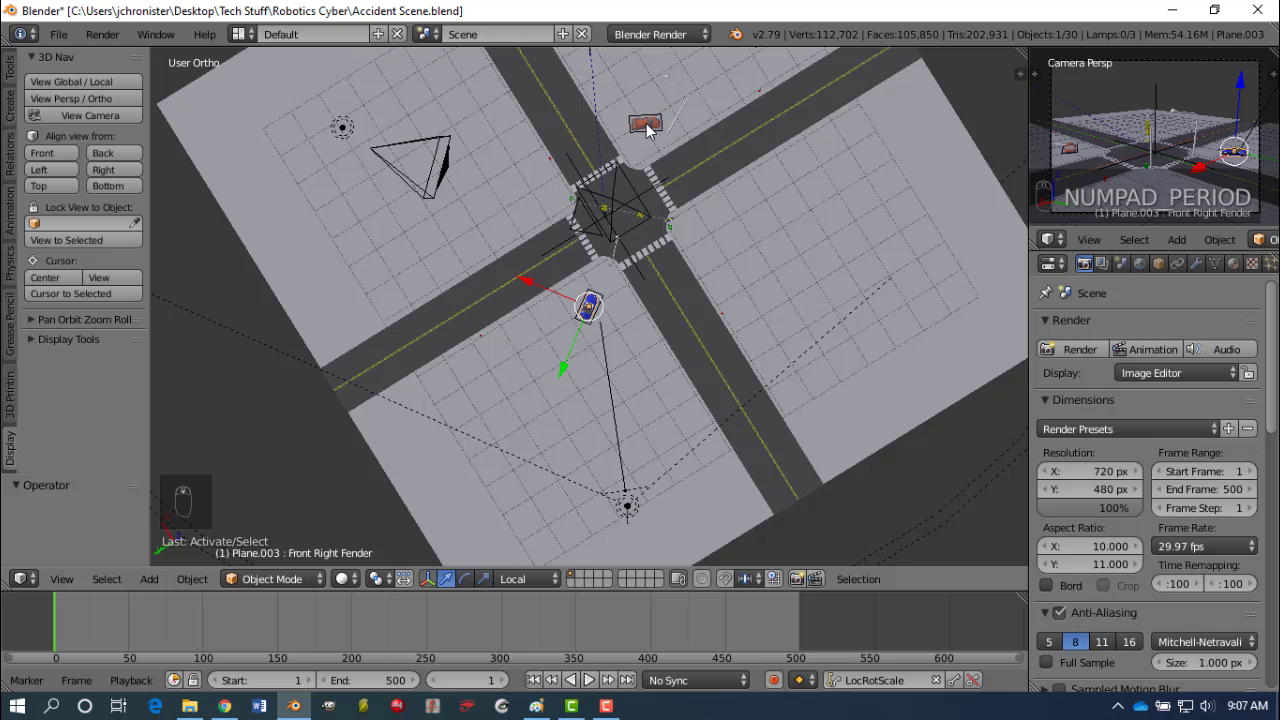
{"action": "right_click", "coordinate": [647, 128]}
{"action": "key", "text": "KP_Decimal"}
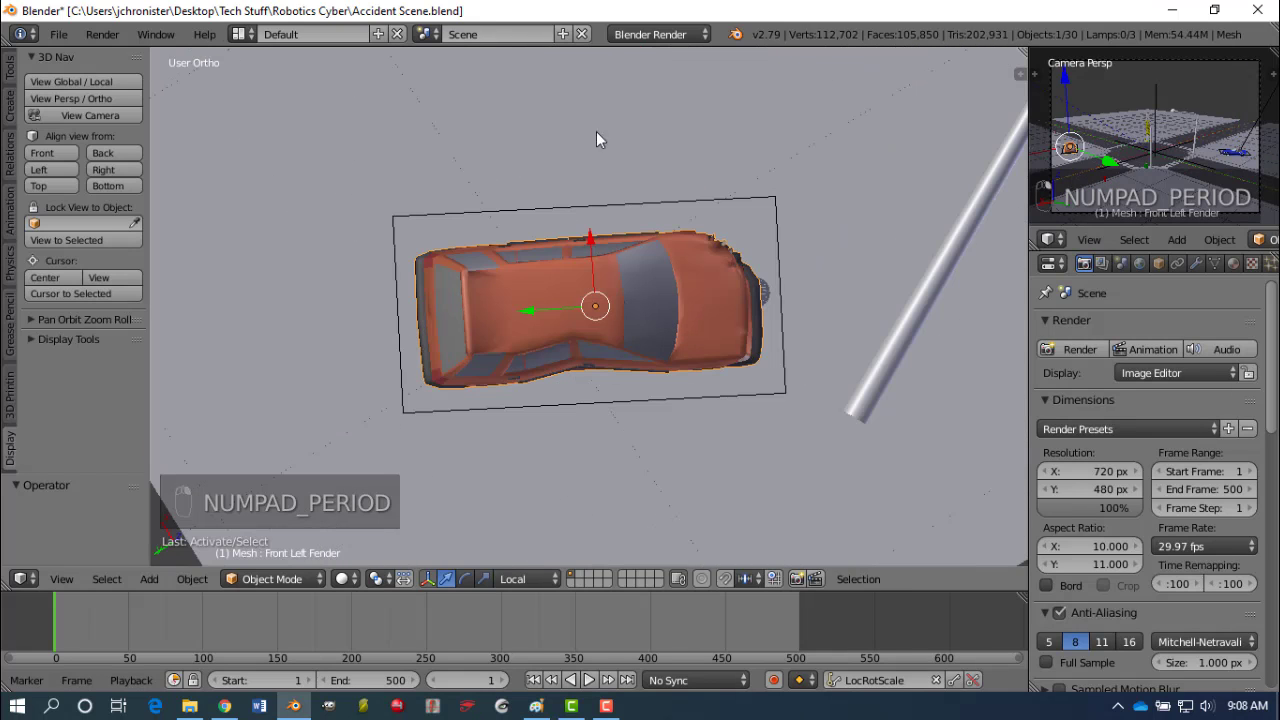
{"action": "middle_click_drag", "start_coordinate": [702, 420], "coordinate": [374, 314]}
{"action": "scroll", "coordinate": [534, 436], "scroll_direction": "up", "scroll_amount": 3}
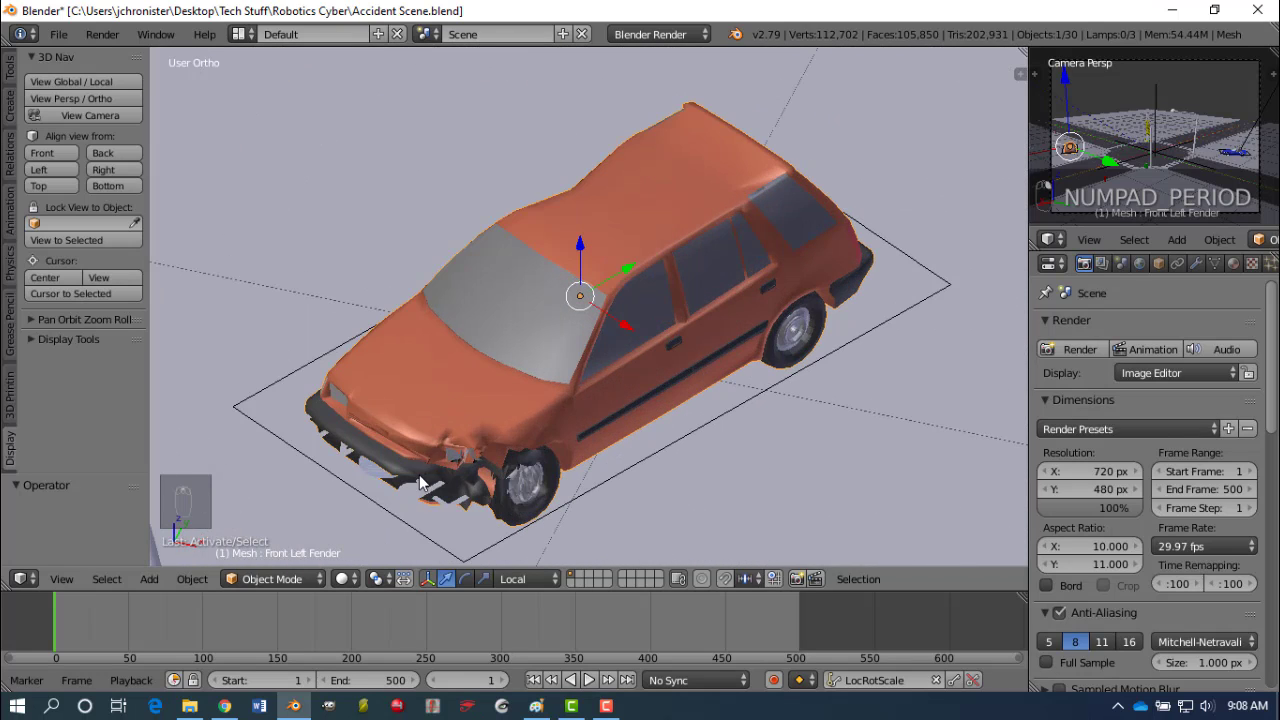
{"action": "scroll", "coordinate": [512, 425], "scroll_direction": "down", "scroll_amount": 4}
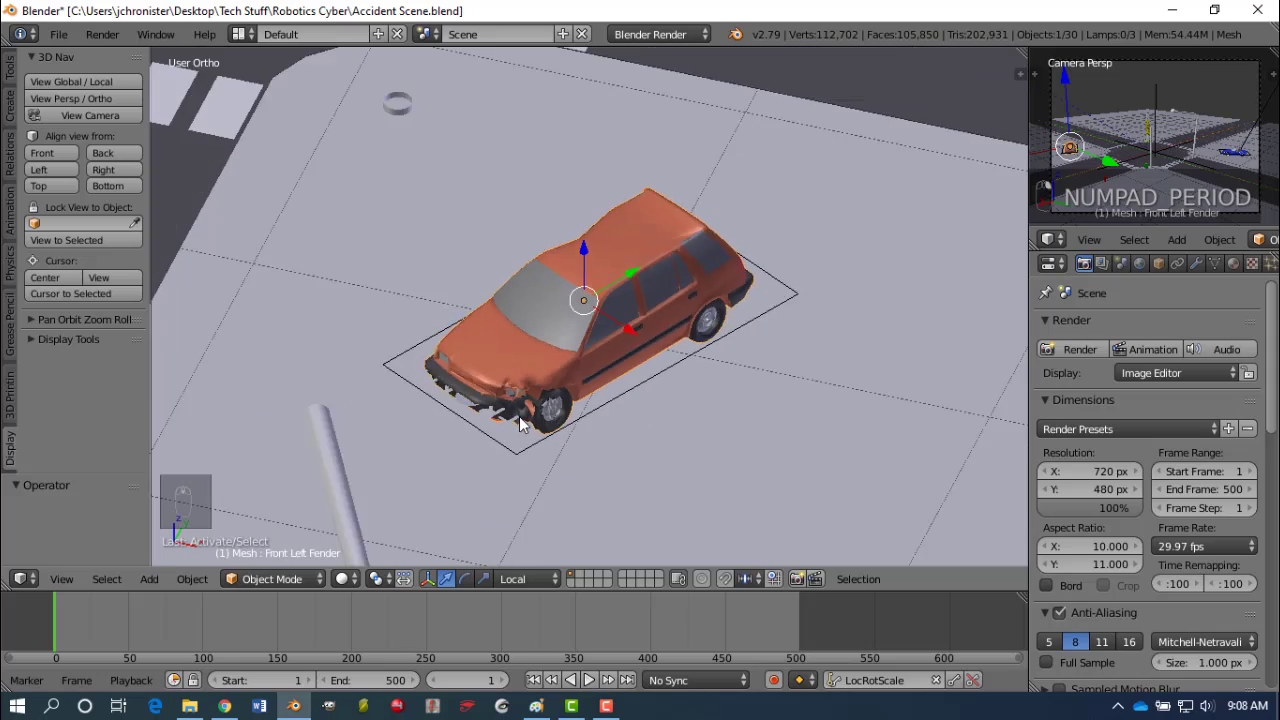
{"action": "middle_click_drag", "start_coordinate": [519, 416], "coordinate": [902, 422]}
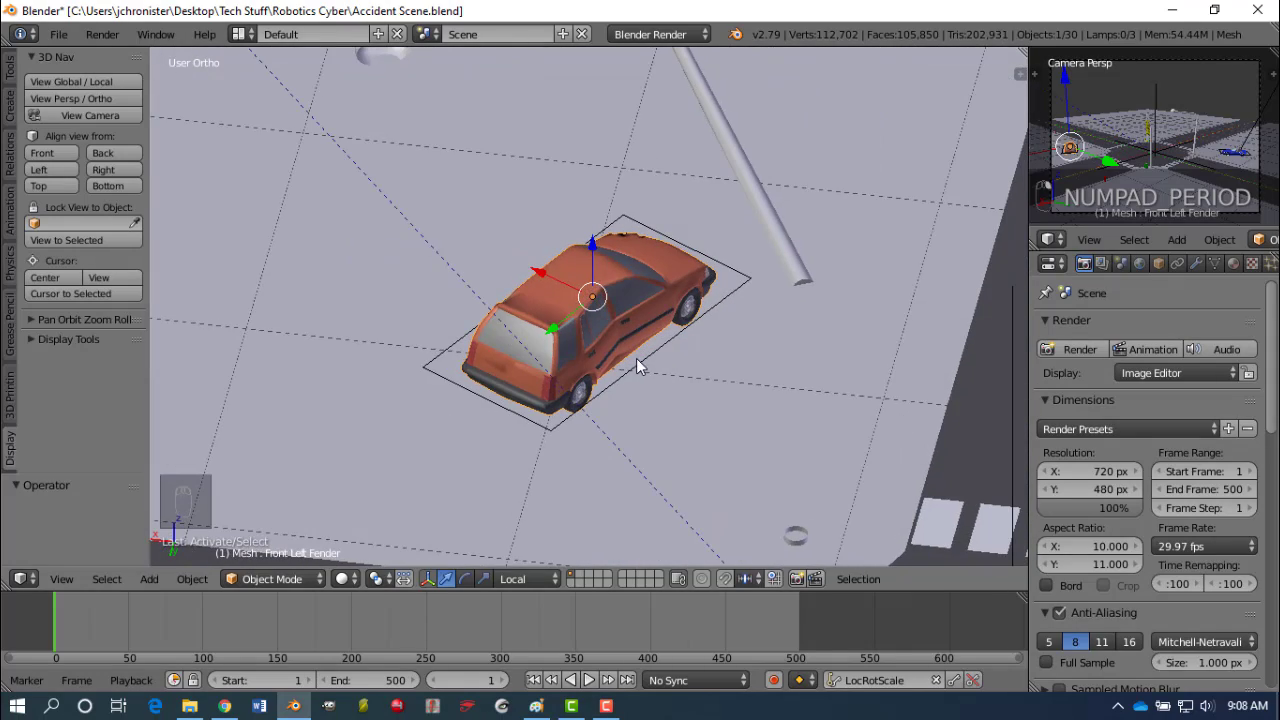
{"action": "scroll", "coordinate": [640, 364], "scroll_direction": "down", "scroll_amount": 5}
{"action": "middle_click_drag", "start_coordinate": [677, 390], "coordinate": [371, 419]}
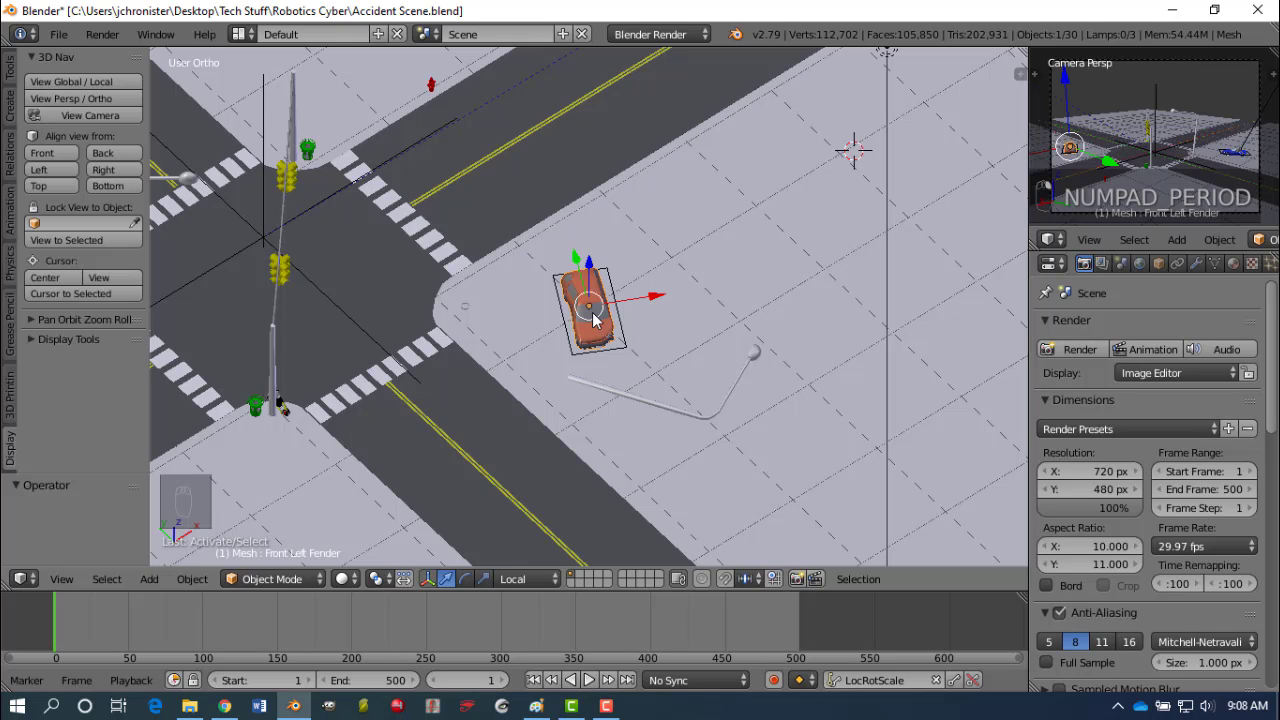
Select the motorcycle at the crosswalk corner and show the whole intersection in top view.
{"action": "right_click", "coordinate": [282, 408]}
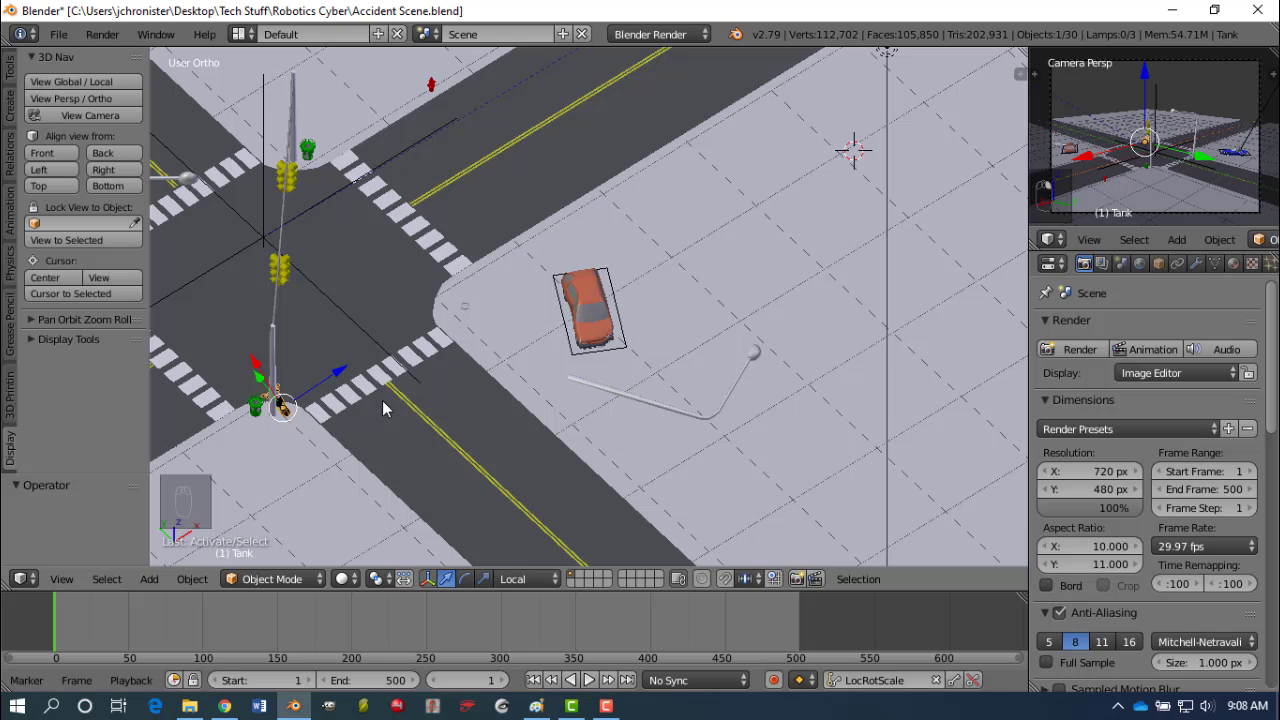
{"action": "key", "text": "KP_7"}
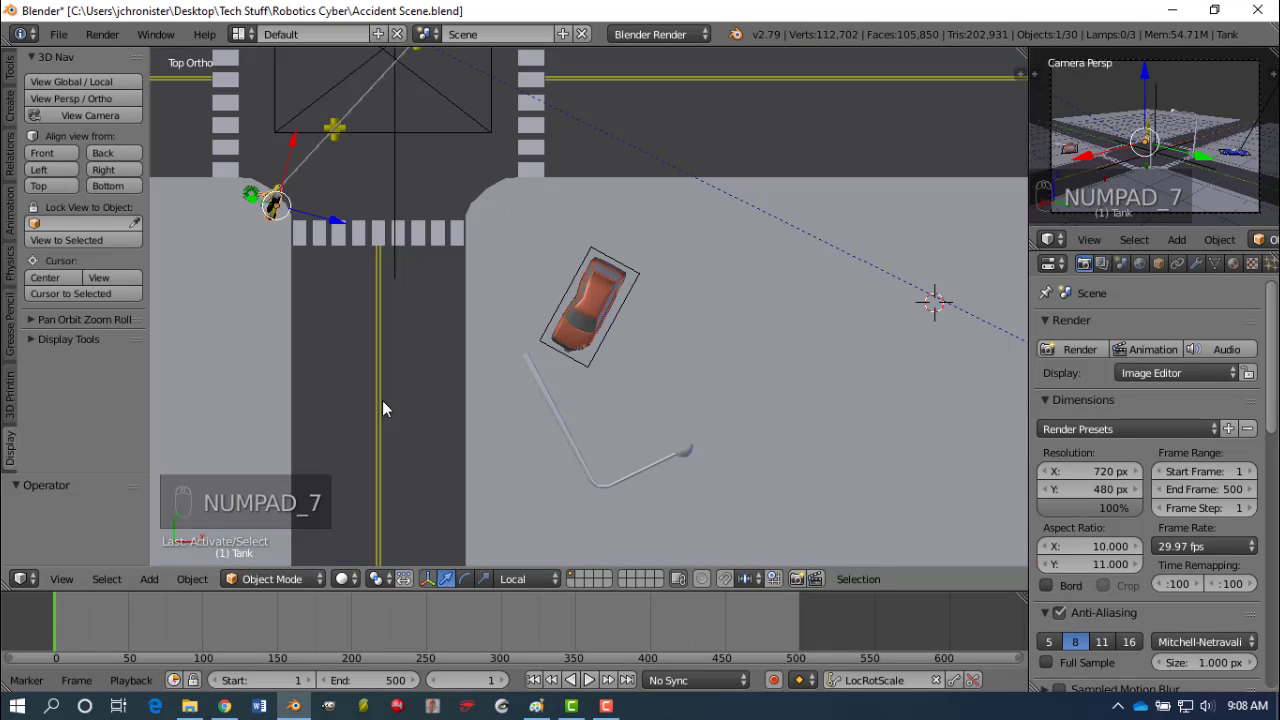
{"action": "scroll", "coordinate": [648, 313], "scroll_direction": "down", "scroll_amount": 5}
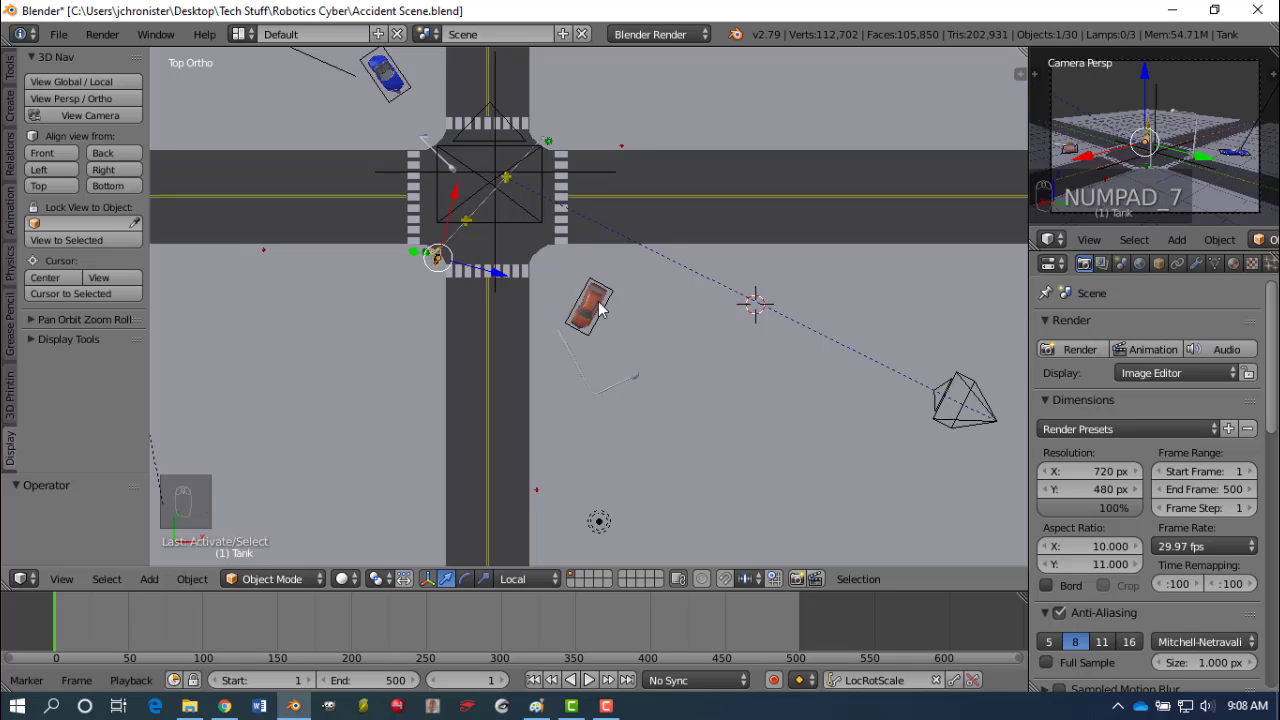
Move the red car onto the east road's upper lane, about 5.9 in X and 2.6 in Y, and rotate it about 60°.
{"action": "right_click", "coordinate": [591, 307]}
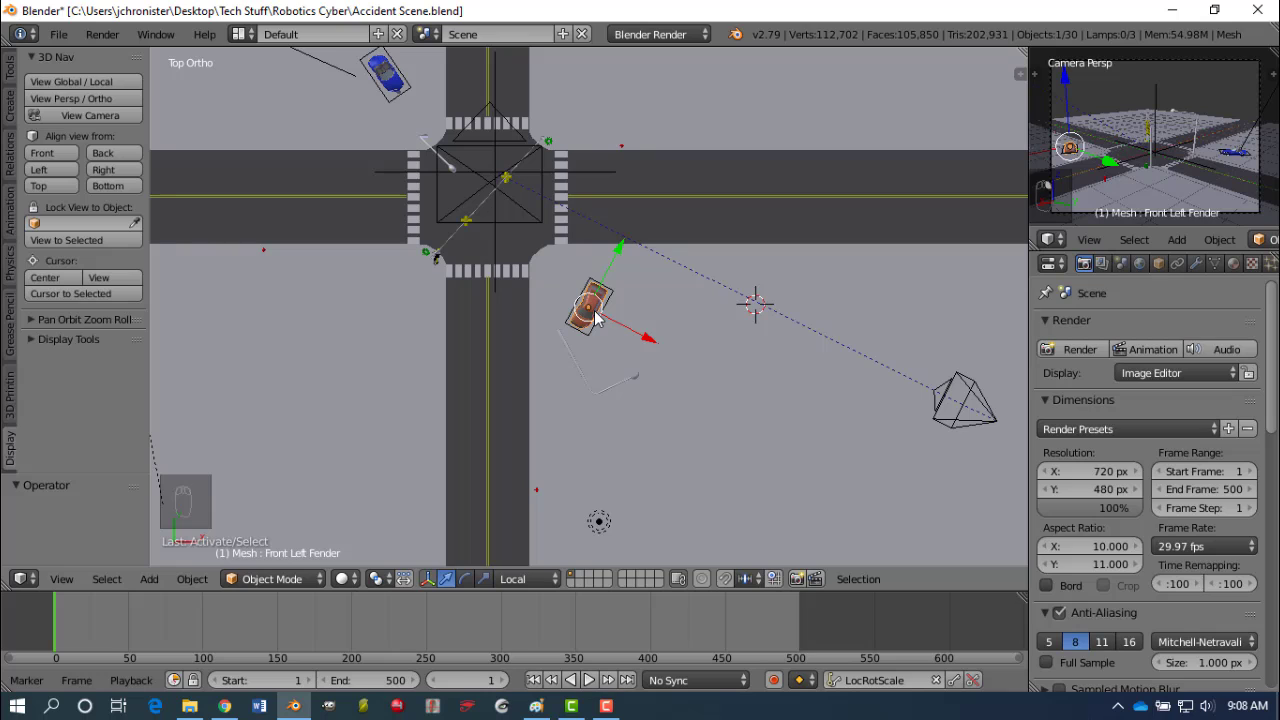
{"action": "key", "text": "g"}
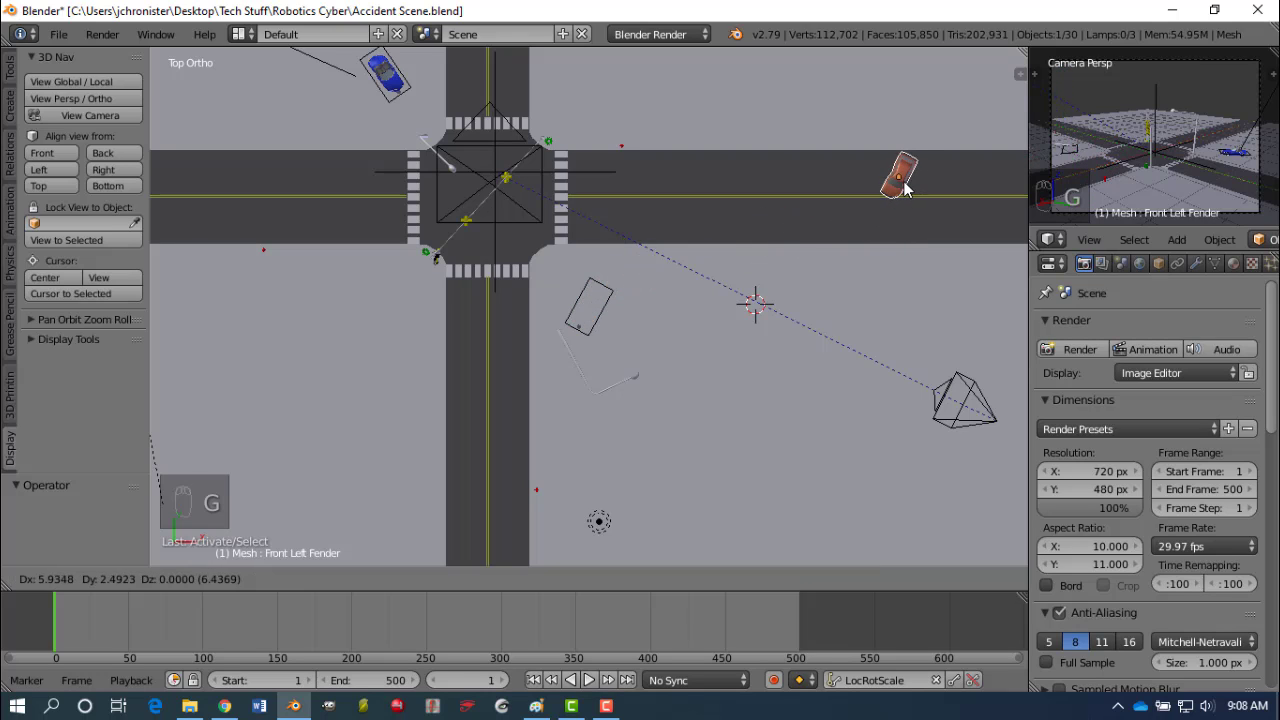
{"action": "left_click", "coordinate": [903, 227]}
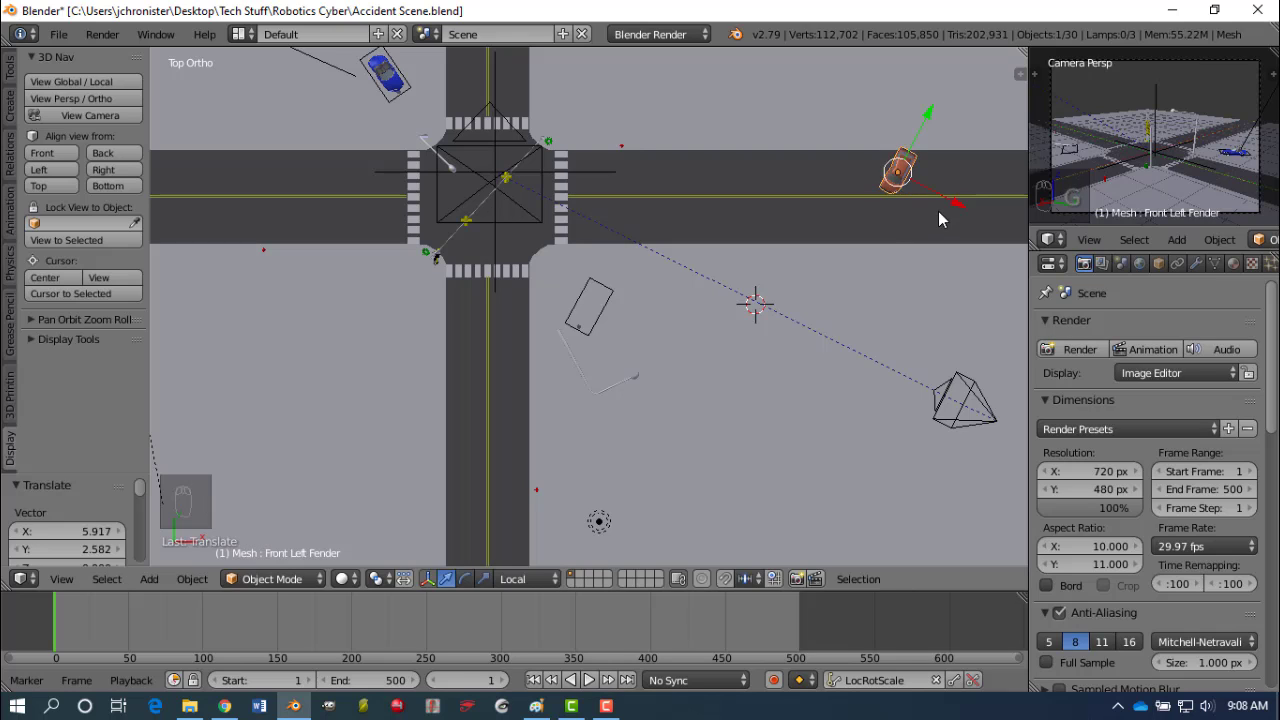
{"action": "key", "text": "r"}
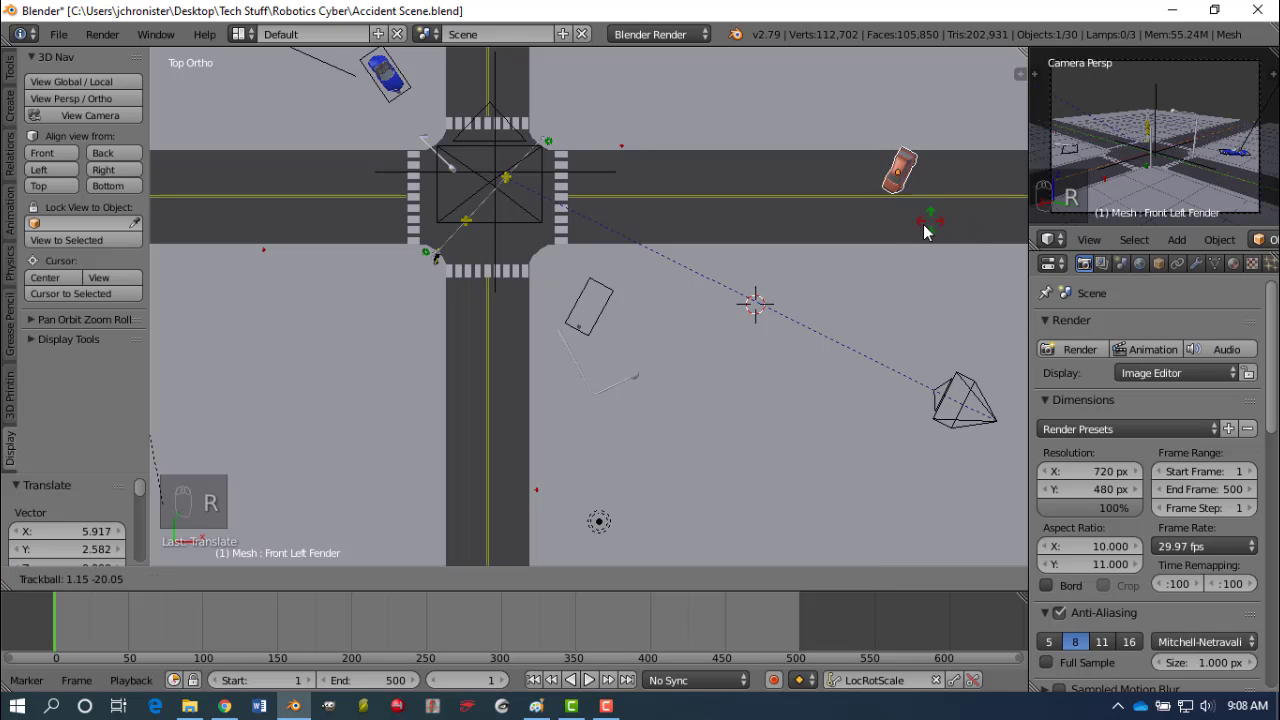
{"action": "right_click", "coordinate": [950, 232]}
{"action": "key", "text": "r"}
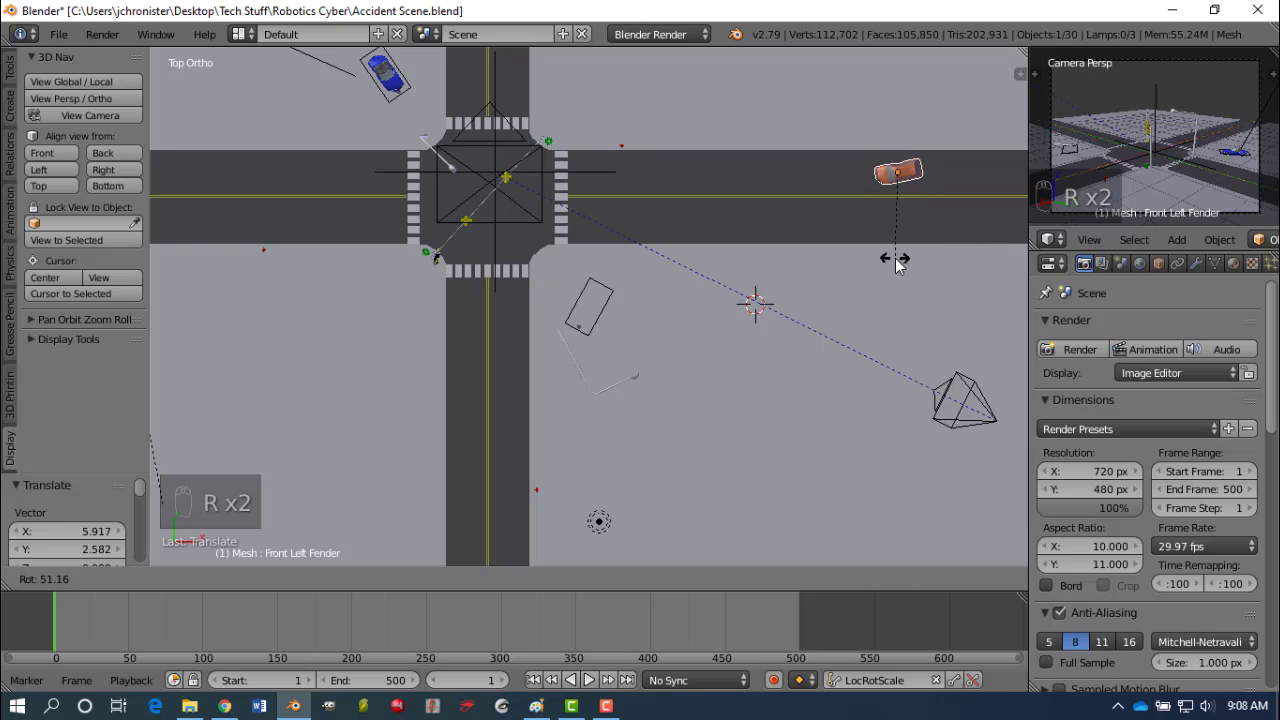
{"action": "left_click", "coordinate": [880, 267]}
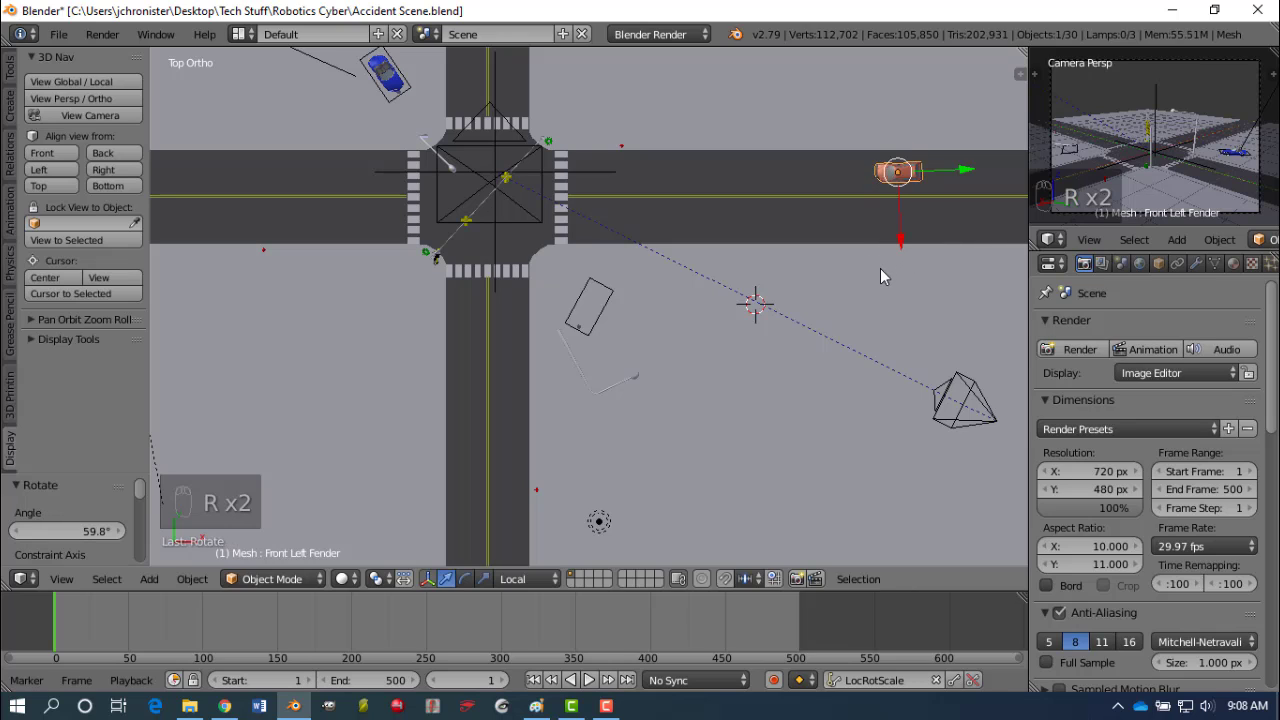
Select the blue car northwest of the intersection and return to the top view.
{"action": "middle_click_drag", "start_coordinate": [880, 268], "coordinate": [858, 251]}
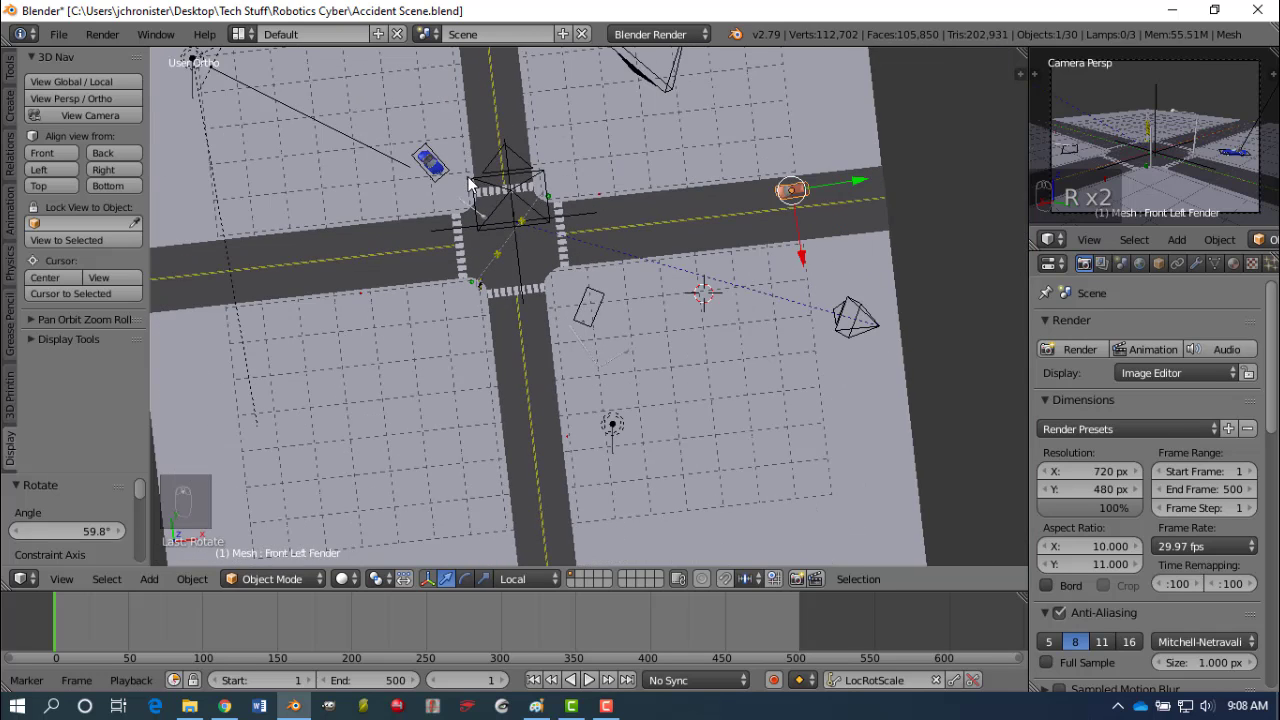
{"action": "scroll", "coordinate": [840, 202], "scroll_direction": "up", "scroll_amount": 2}
{"action": "middle_click_drag", "start_coordinate": [840, 202], "coordinate": [792, 200]}
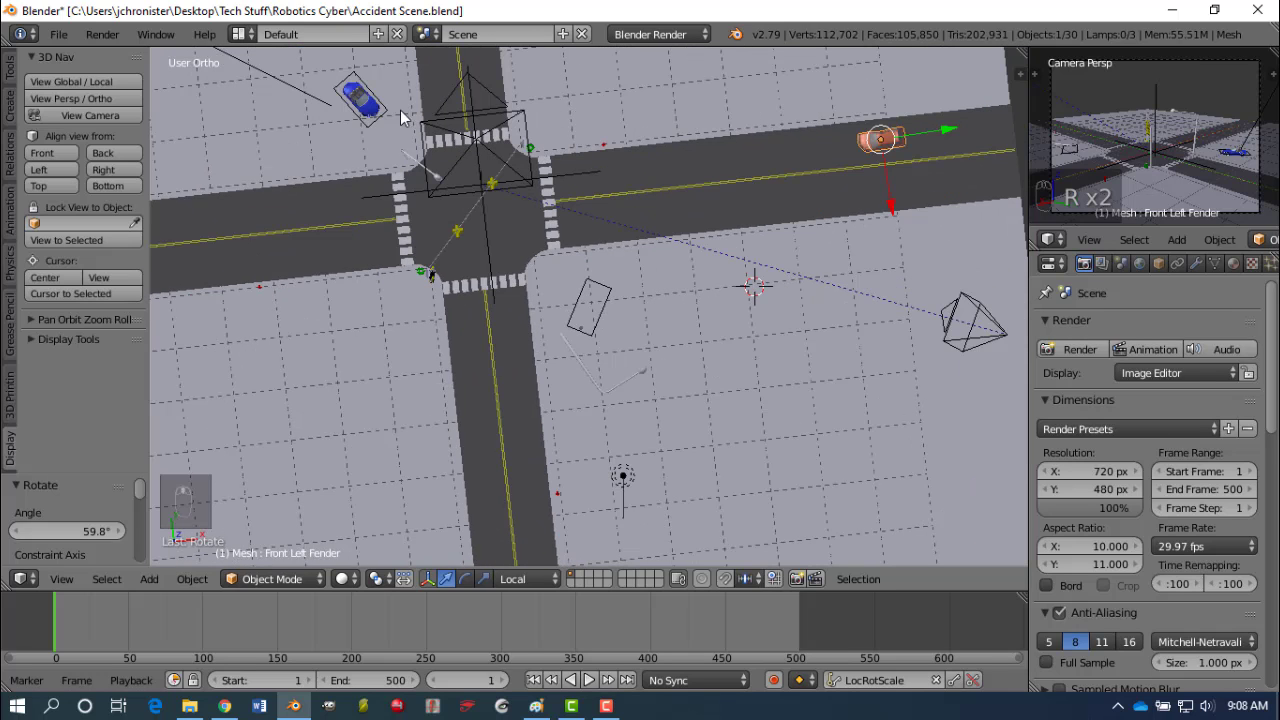
{"action": "right_click", "coordinate": [368, 101]}
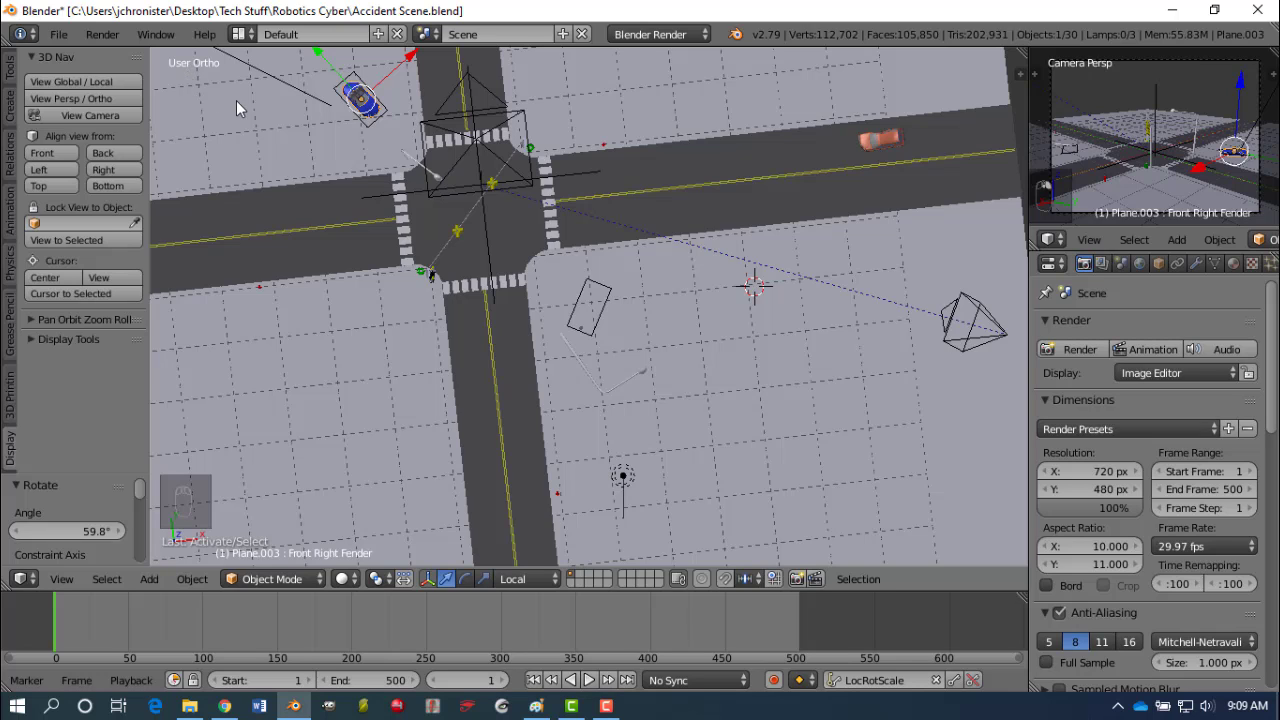
{"action": "key", "text": "KP_7"}
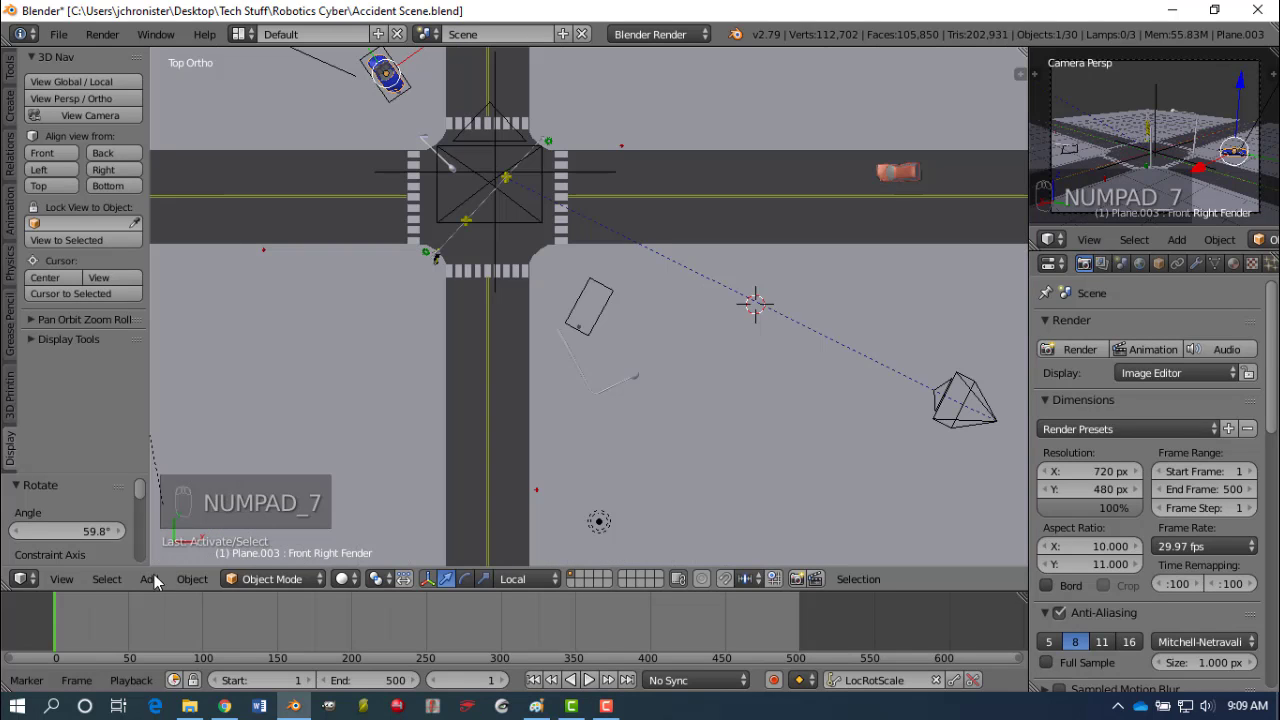
{"action": "left_click", "coordinate": [70, 580]}
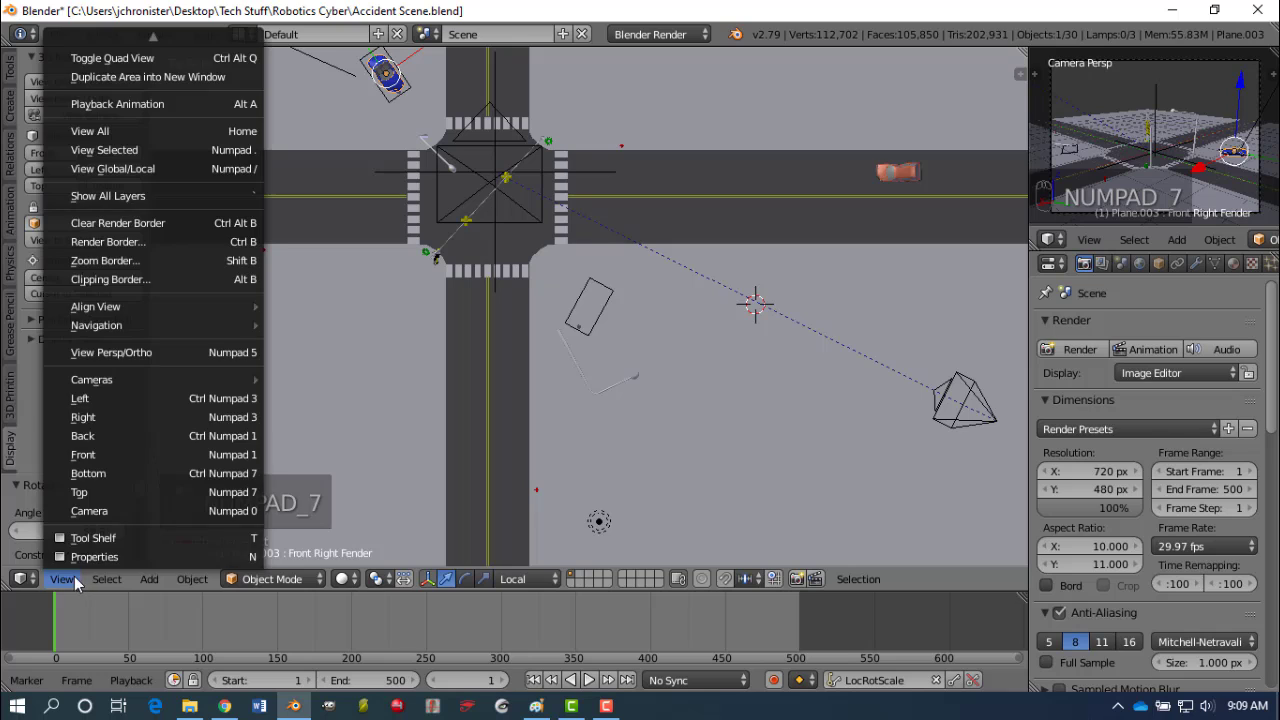
{"action": "left_click", "coordinate": [96, 492]}
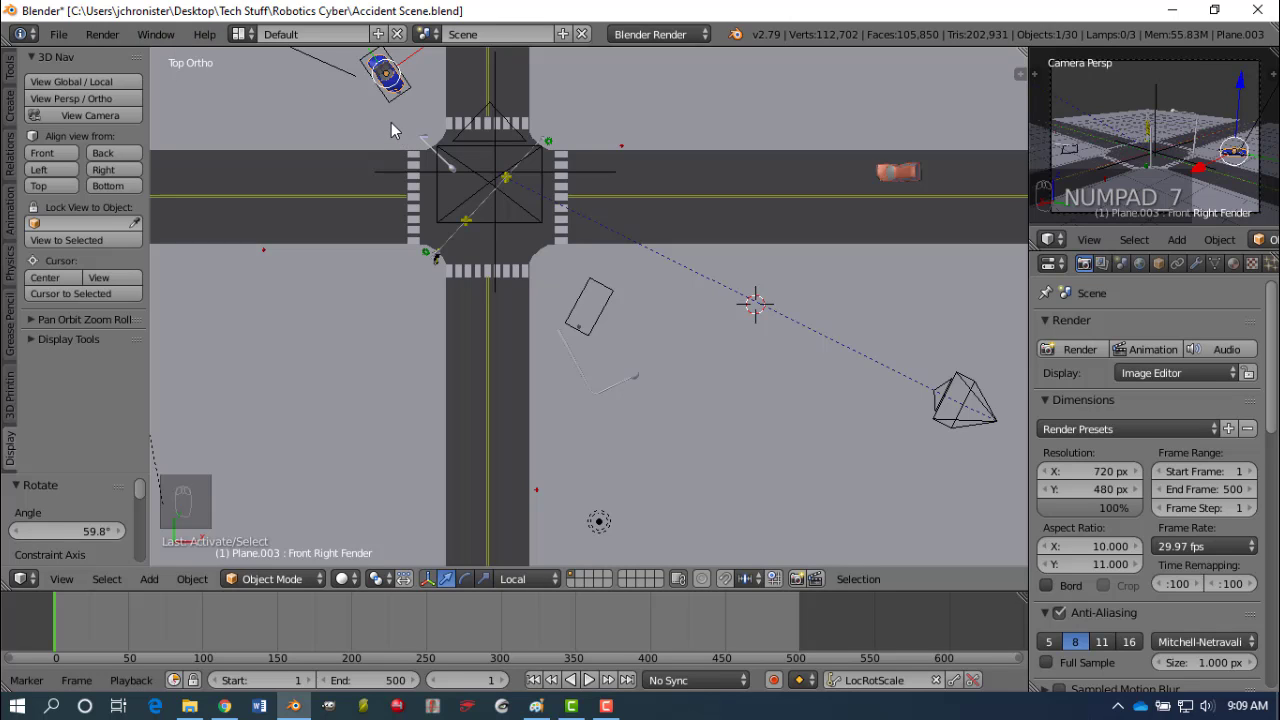
Move the blue car onto the south road's right lane, about 2.4 in X and -6.5 in Y, and rotate it about -144°.
{"action": "key", "text": "g"}
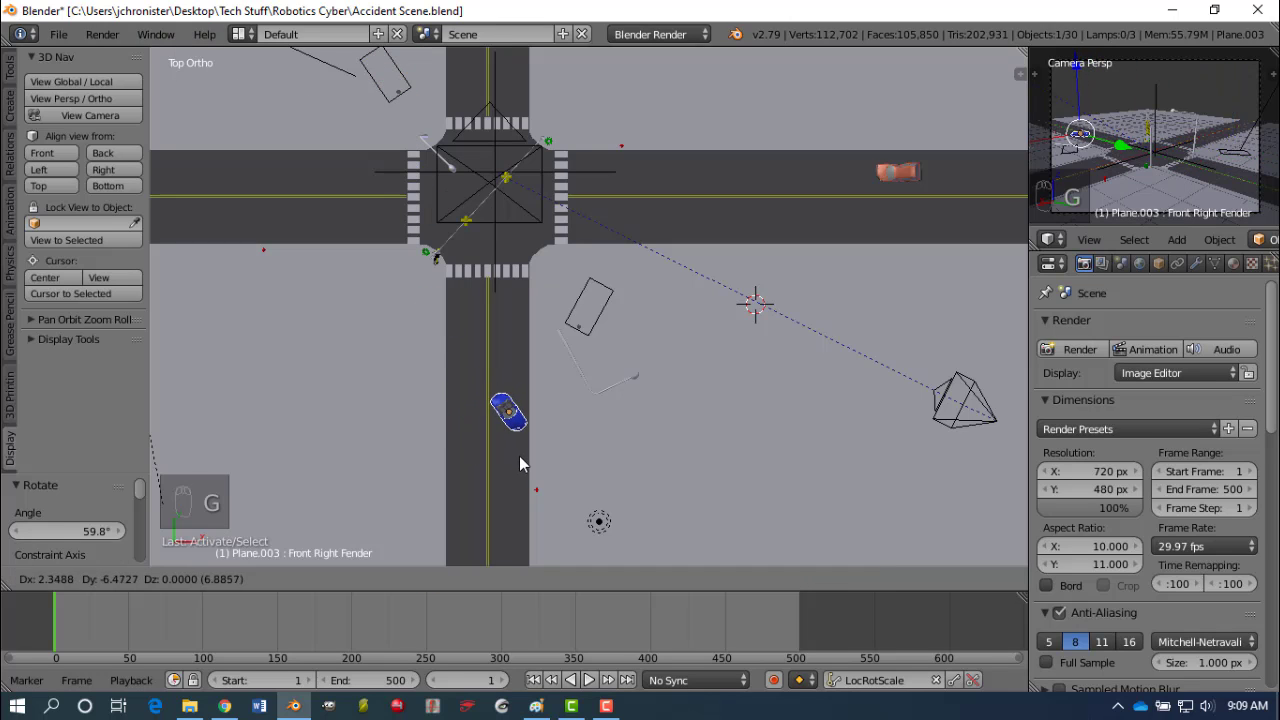
{"action": "left_click", "coordinate": [520, 456]}
{"action": "key", "text": "r"}
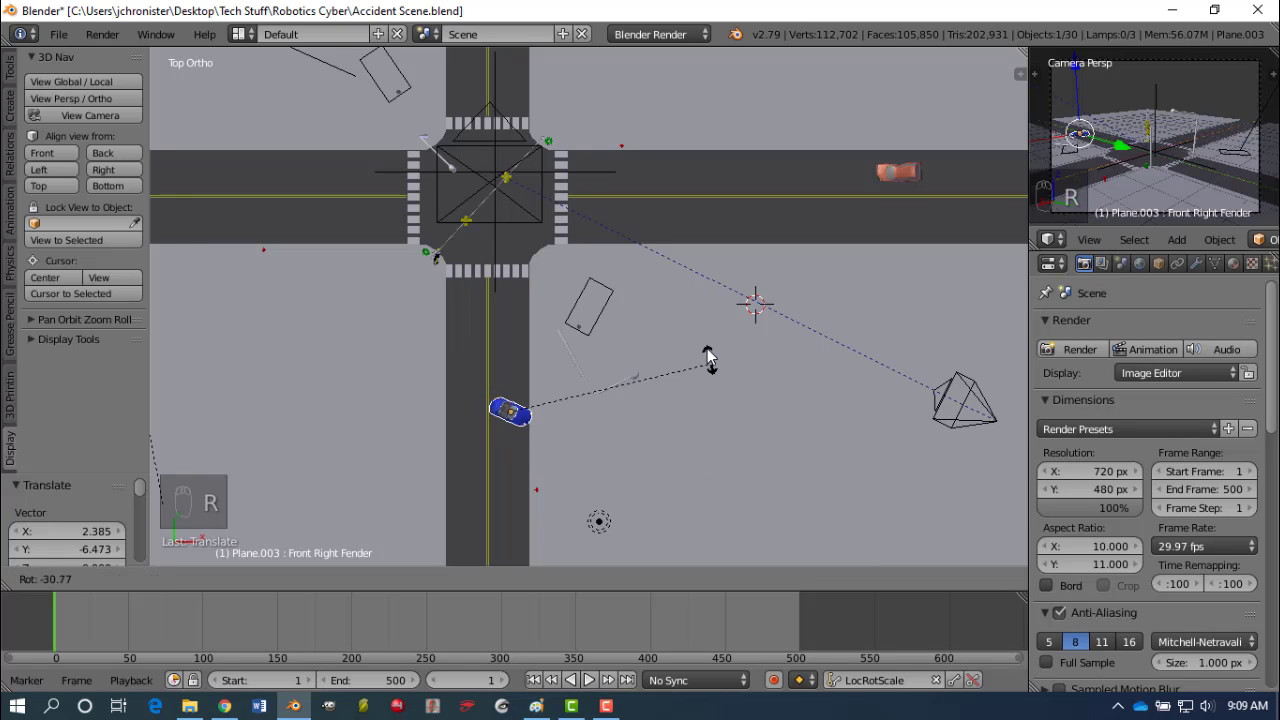
{"action": "left_click", "coordinate": [417, 277]}
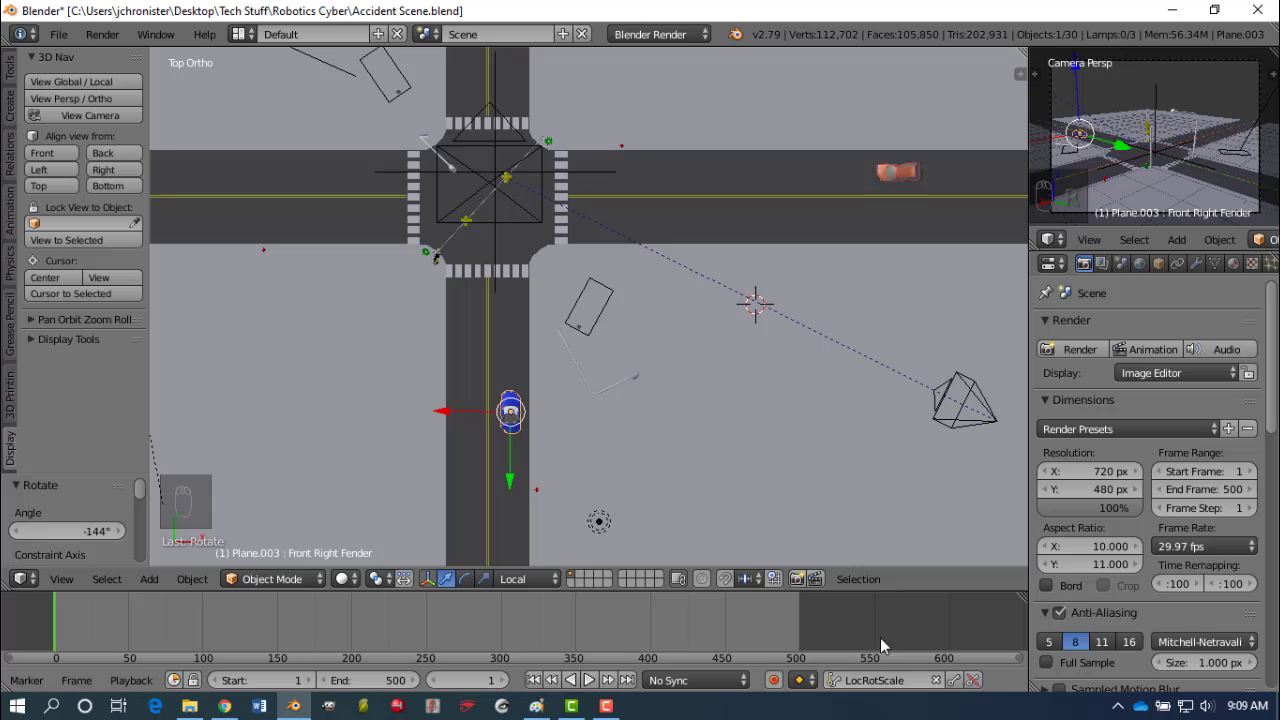
Turn on automatic keyframing and move the blue car about 0.95 along its local Y axis, away from the intersection, on frame 1.
{"action": "left_click", "coordinate": [775, 682]}
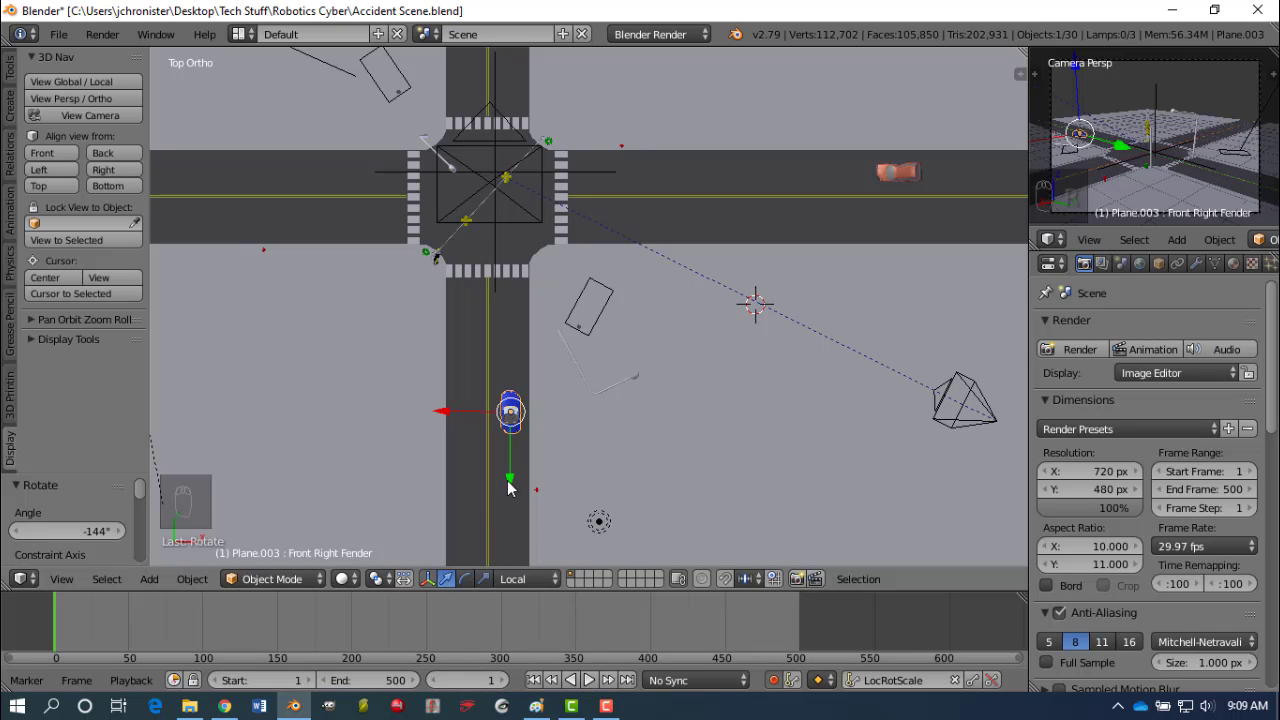
{"action": "left_click_drag", "start_coordinate": [510, 480], "coordinate": [508, 526]}
{"action": "left_click_drag", "start_coordinate": [76, 622], "coordinate": [148, 618]}
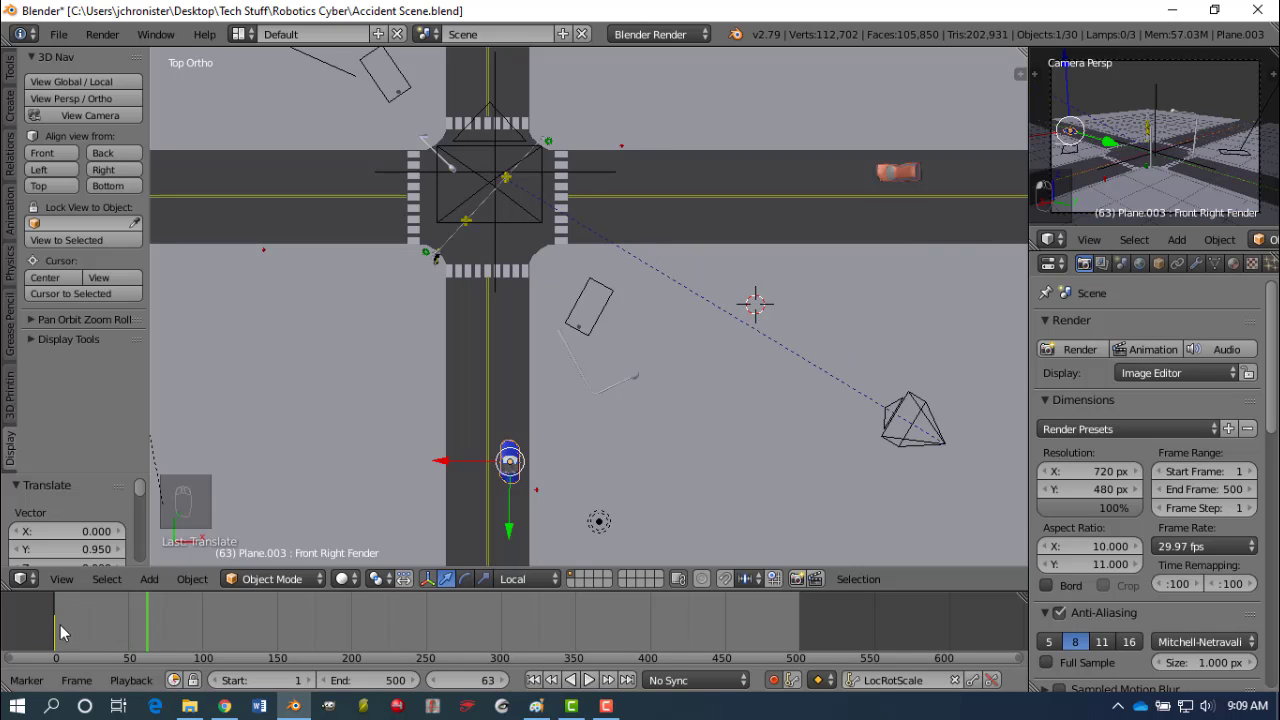
{"action": "left_click", "coordinate": [533, 680]}
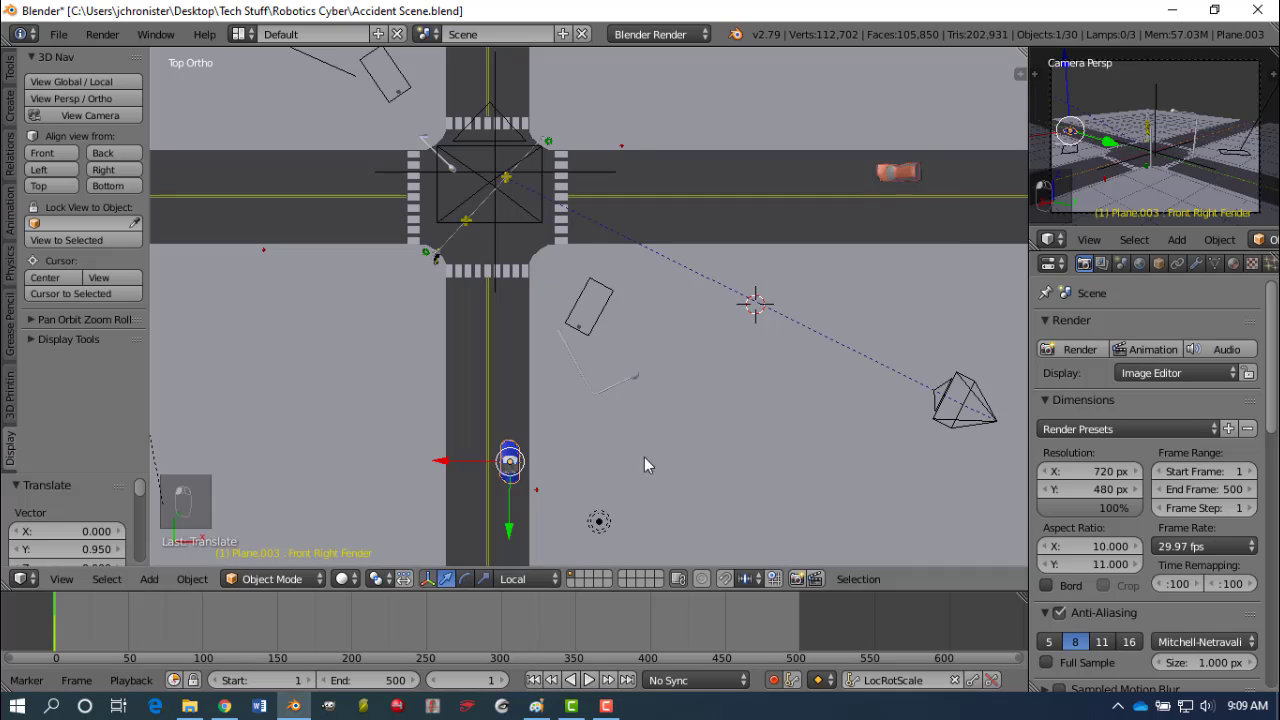
Move the red car about -0.49 along its local Y axis, toward the intersection, and rotate it about 2.8° on frame 1.
{"action": "right_click", "coordinate": [903, 176]}
{"action": "key", "text": "g"}
{"action": "key", "text": "y"}
{"action": "key", "text": "y"}
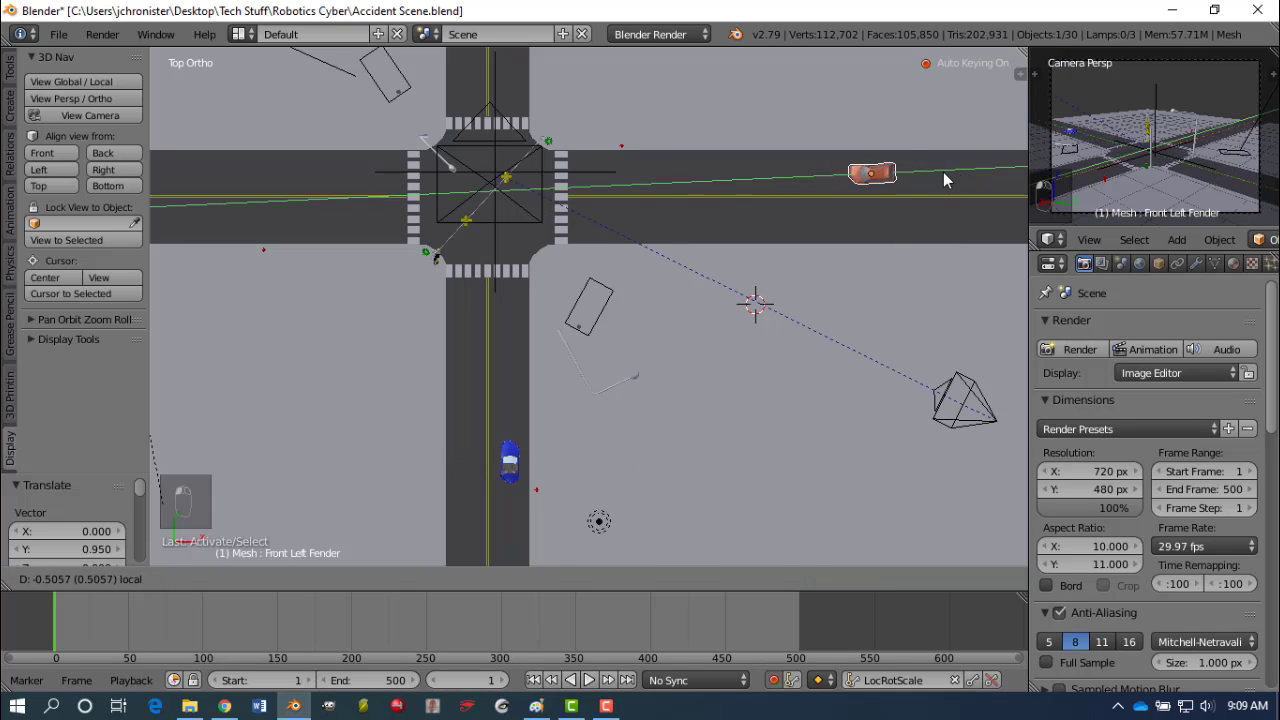
{"action": "left_click", "coordinate": [951, 210]}
{"action": "key", "text": "r"}
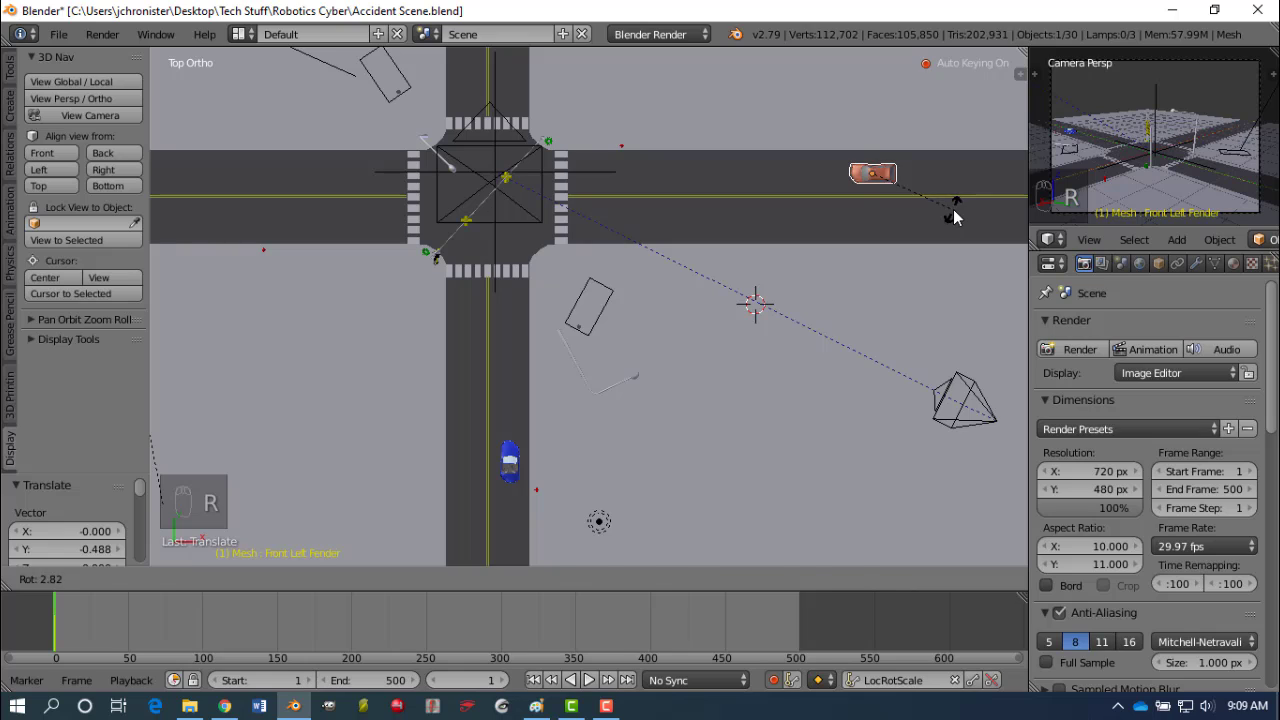
{"action": "left_click", "coordinate": [940, 203]}
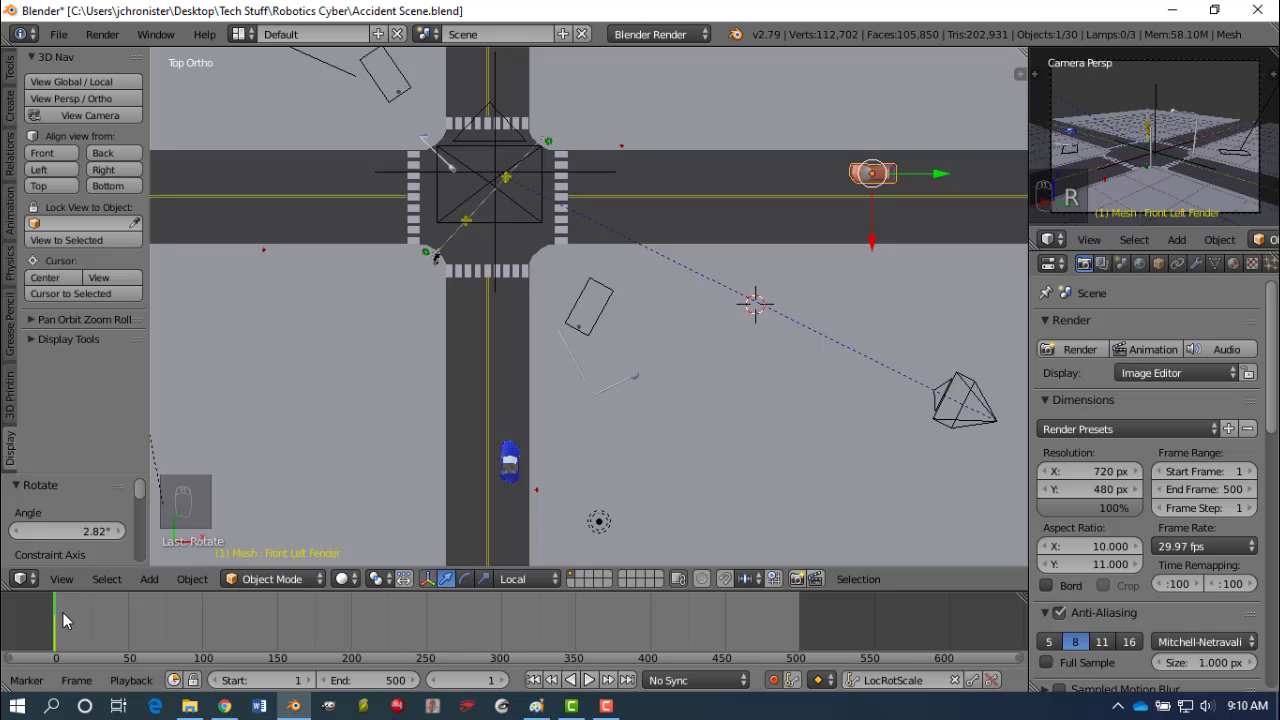
On frame 100, move the red car about -4.9 in X and -0.5 in Y, near the east crosswalk, and rotate it about -11.3°.
{"action": "left_click_drag", "start_coordinate": [63, 608], "coordinate": [204, 628]}
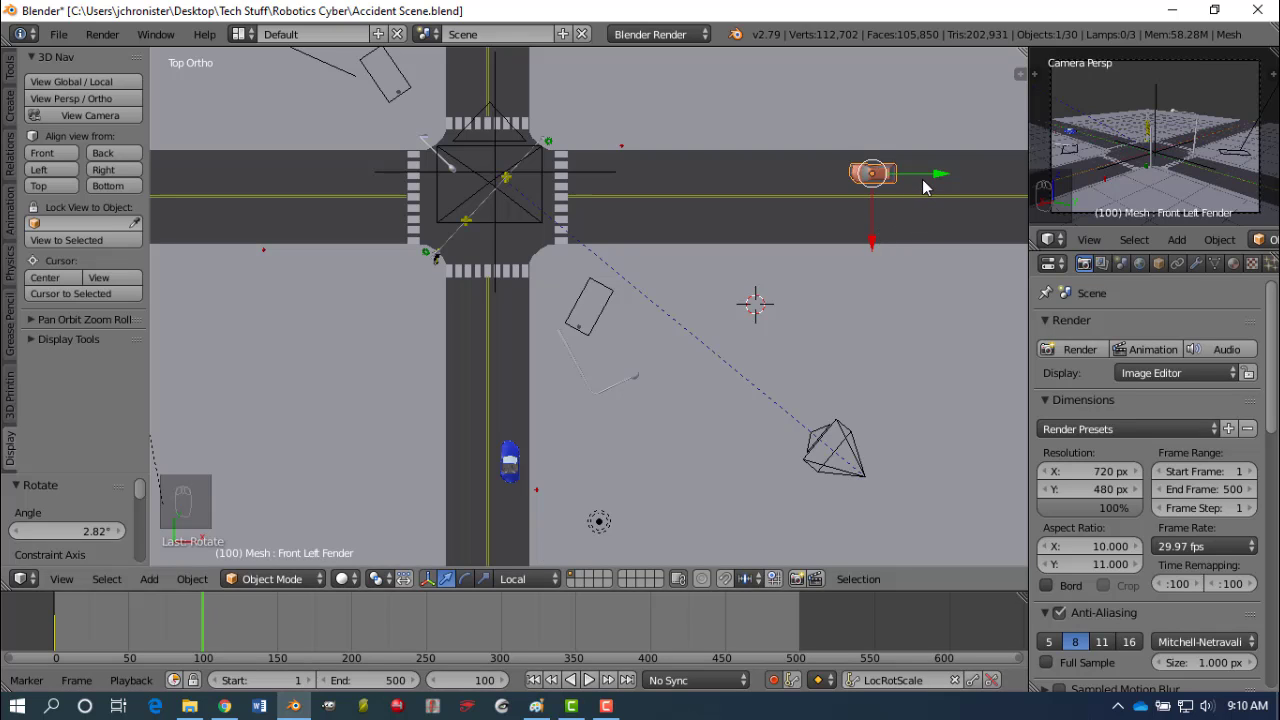
{"action": "key", "text": "g"}
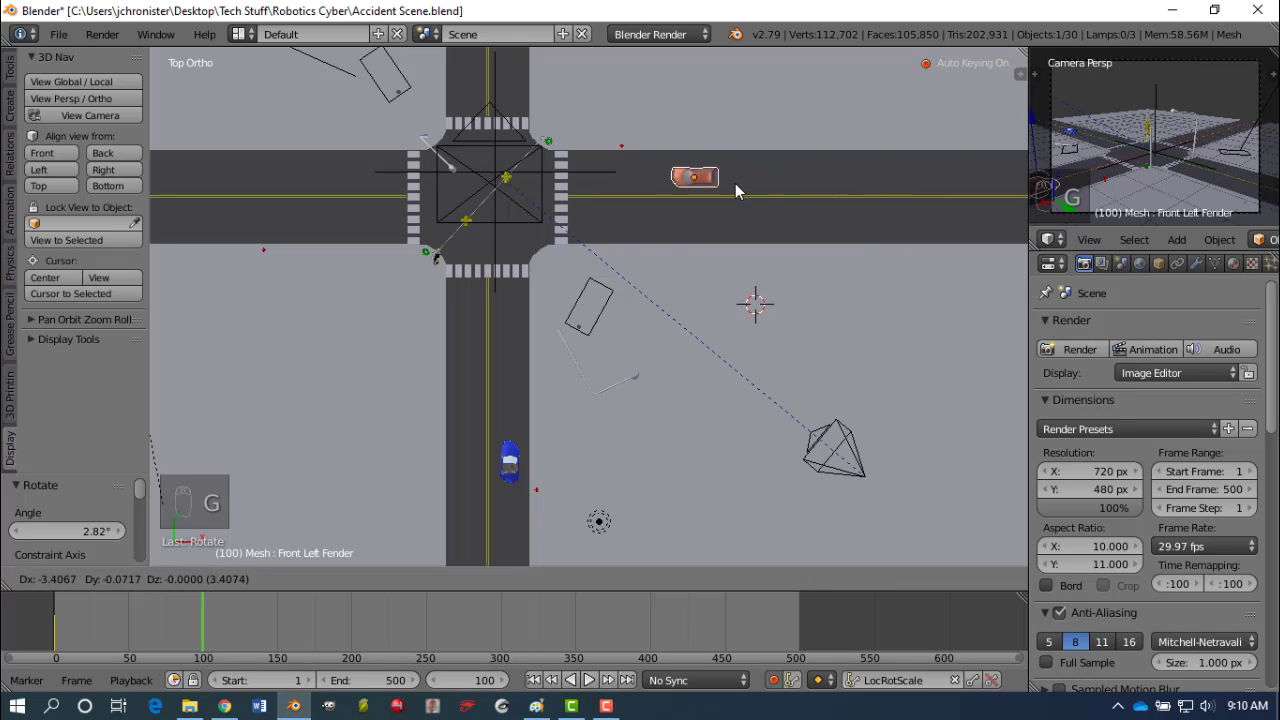
{"action": "left_click", "coordinate": [741, 187]}
{"action": "key", "text": "r"}
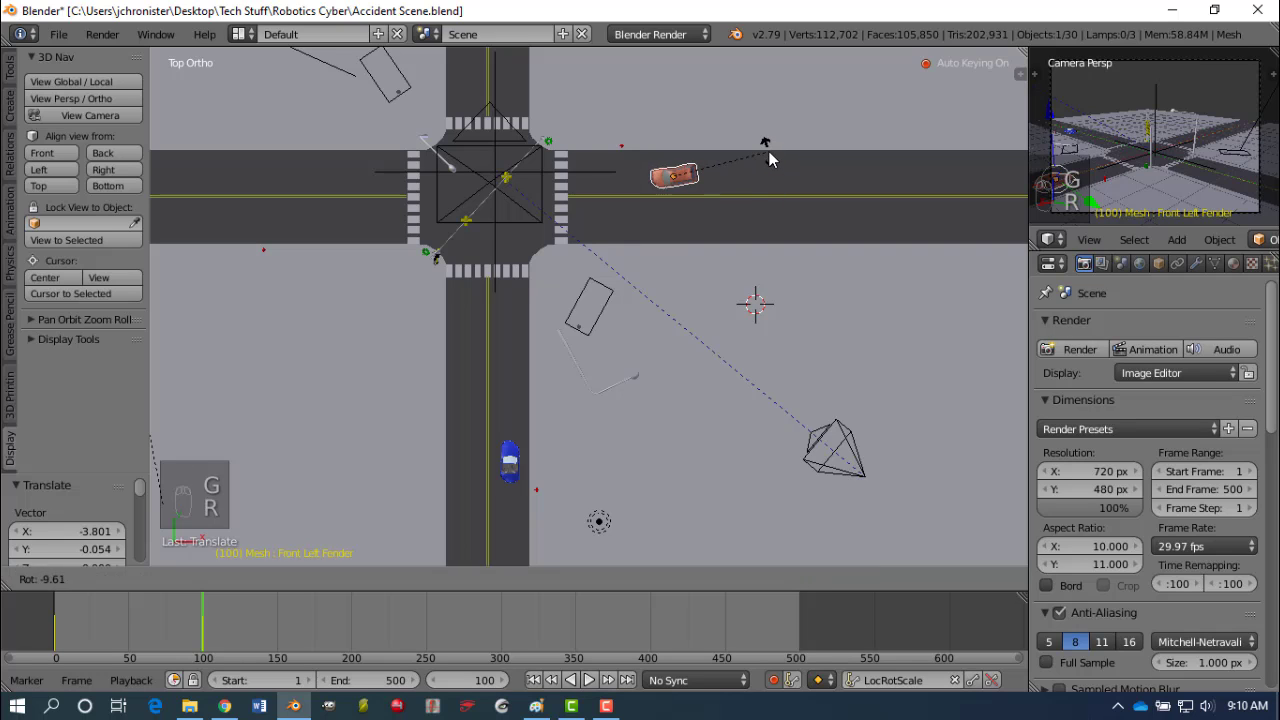
{"action": "left_click", "coordinate": [745, 190]}
{"action": "key", "text": "g"}
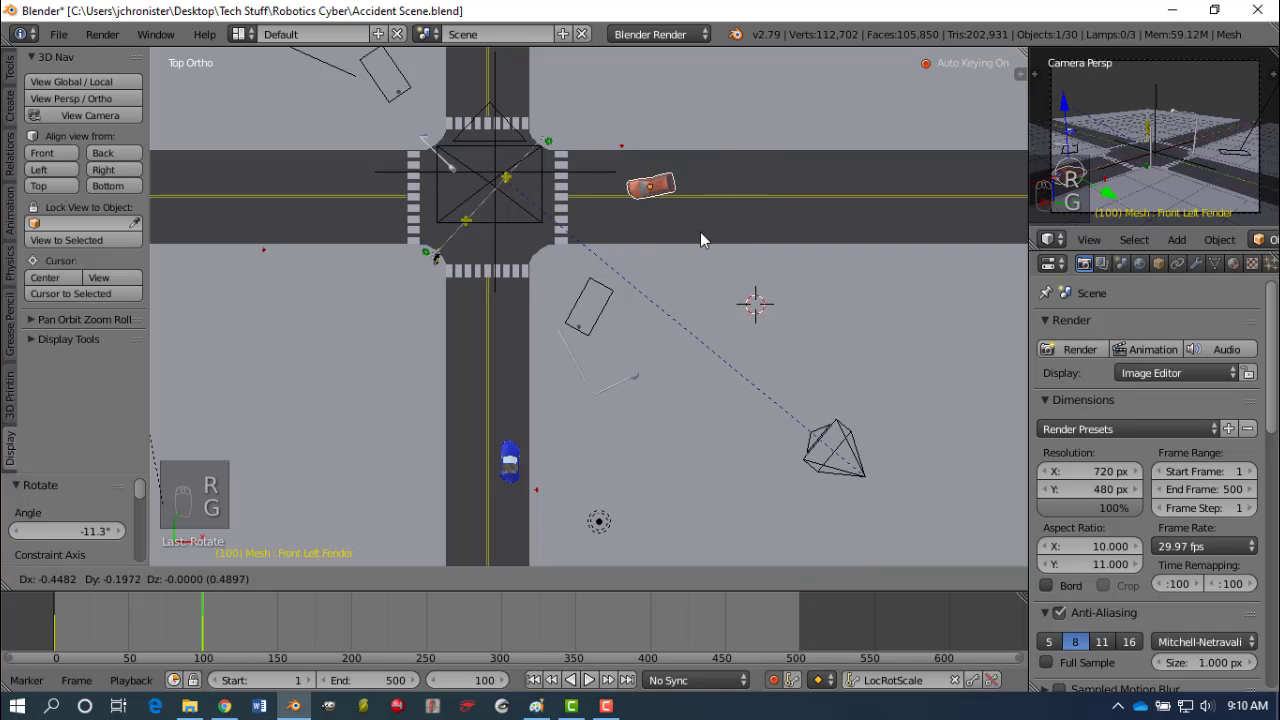
{"action": "left_click", "coordinate": [670, 245]}
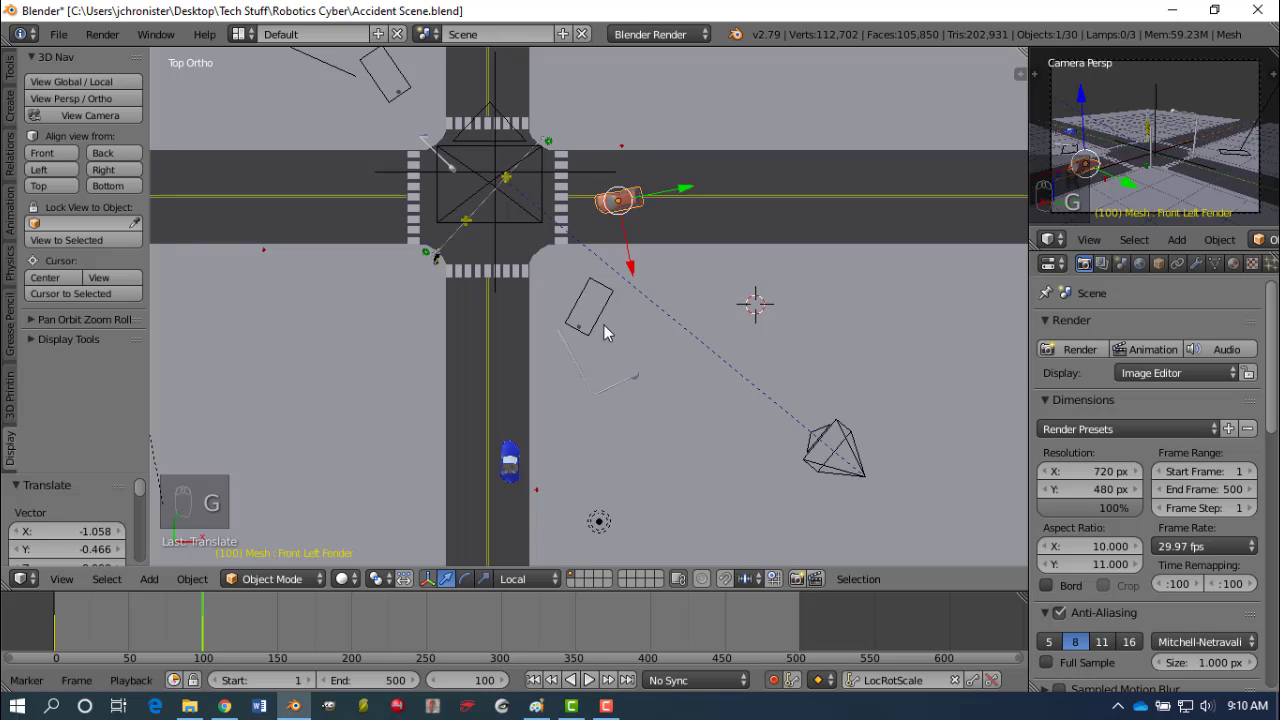
Move the blue car about -0.07 in X and 2.98 in Y, up to the south crosswalk, on frame 100.
{"action": "right_click", "coordinate": [510, 462]}
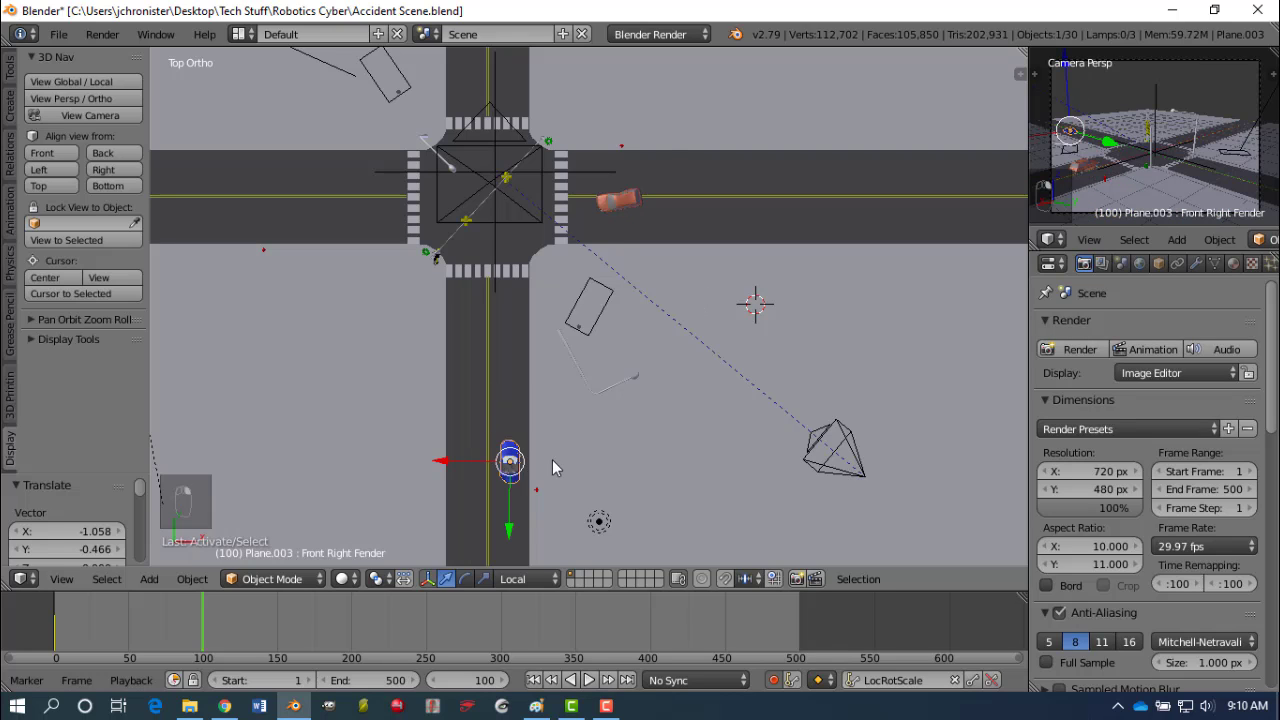
{"action": "key", "text": "g"}
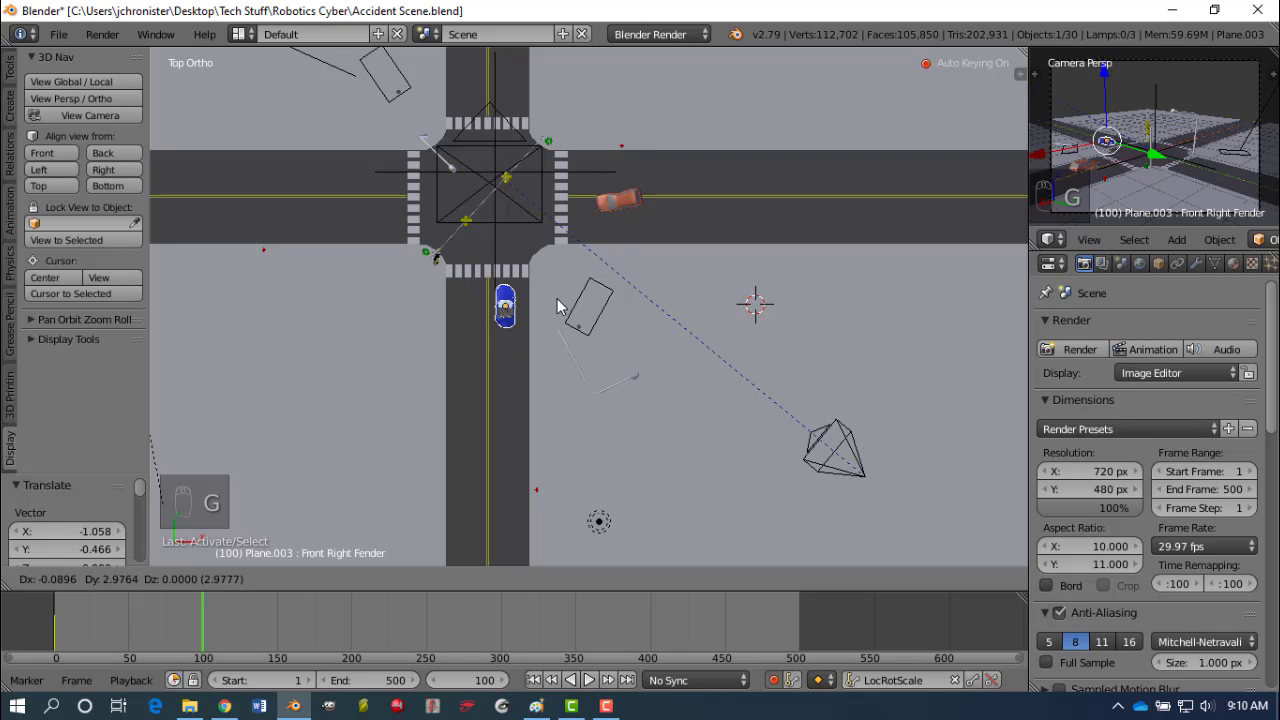
{"action": "left_click", "coordinate": [563, 308]}
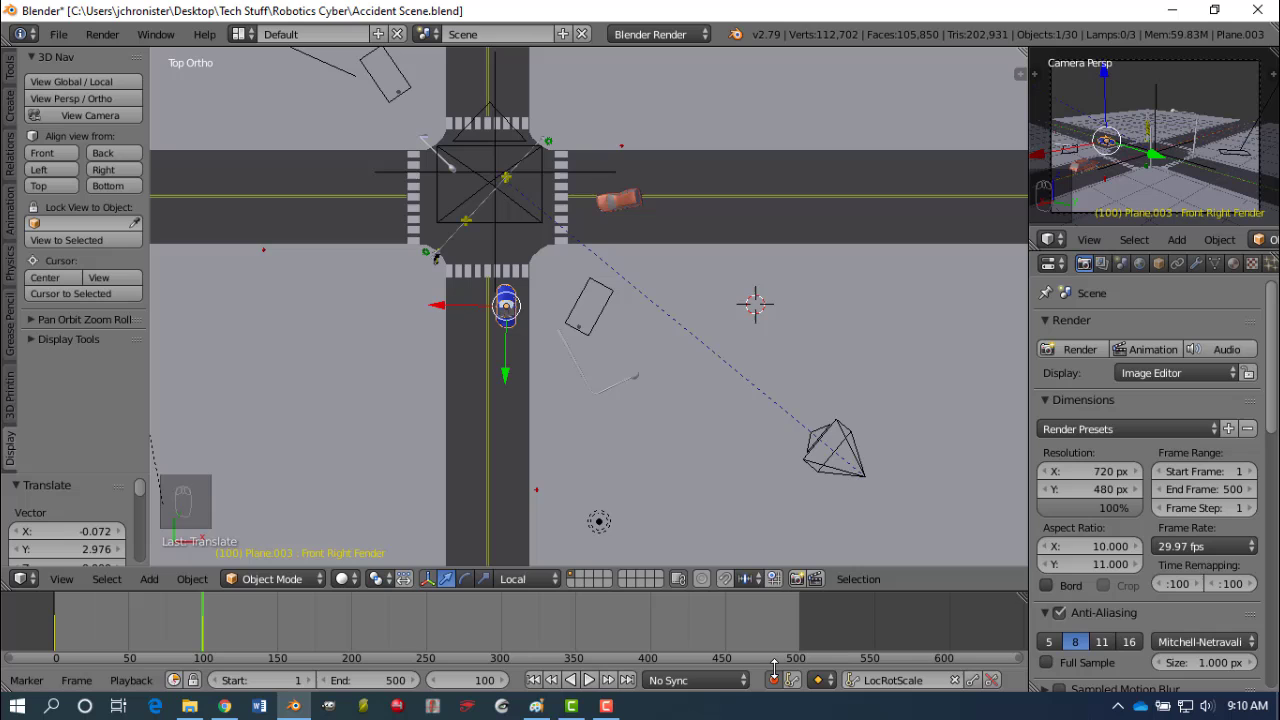
Play the animation from the start and check both cars' motion toward the intersection.
{"action": "left_click", "coordinate": [534, 680]}
{"action": "left_click", "coordinate": [588, 681]}
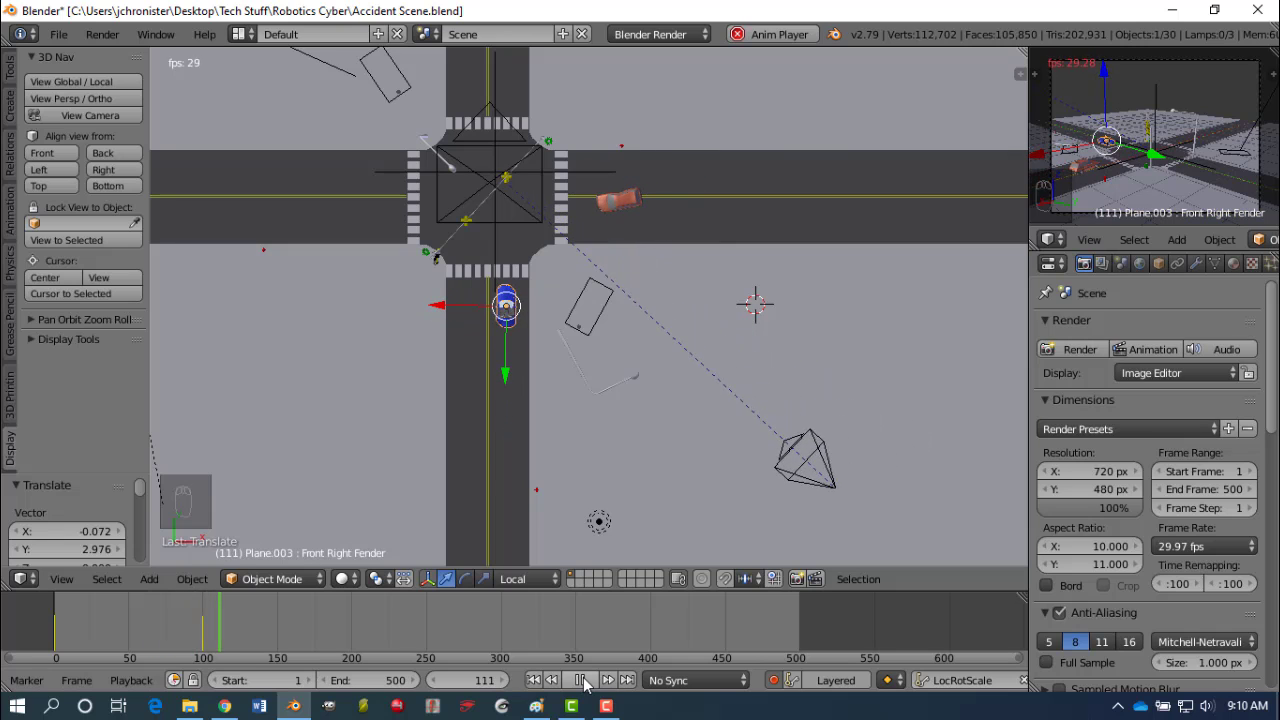
{"action": "left_click", "coordinate": [581, 680]}
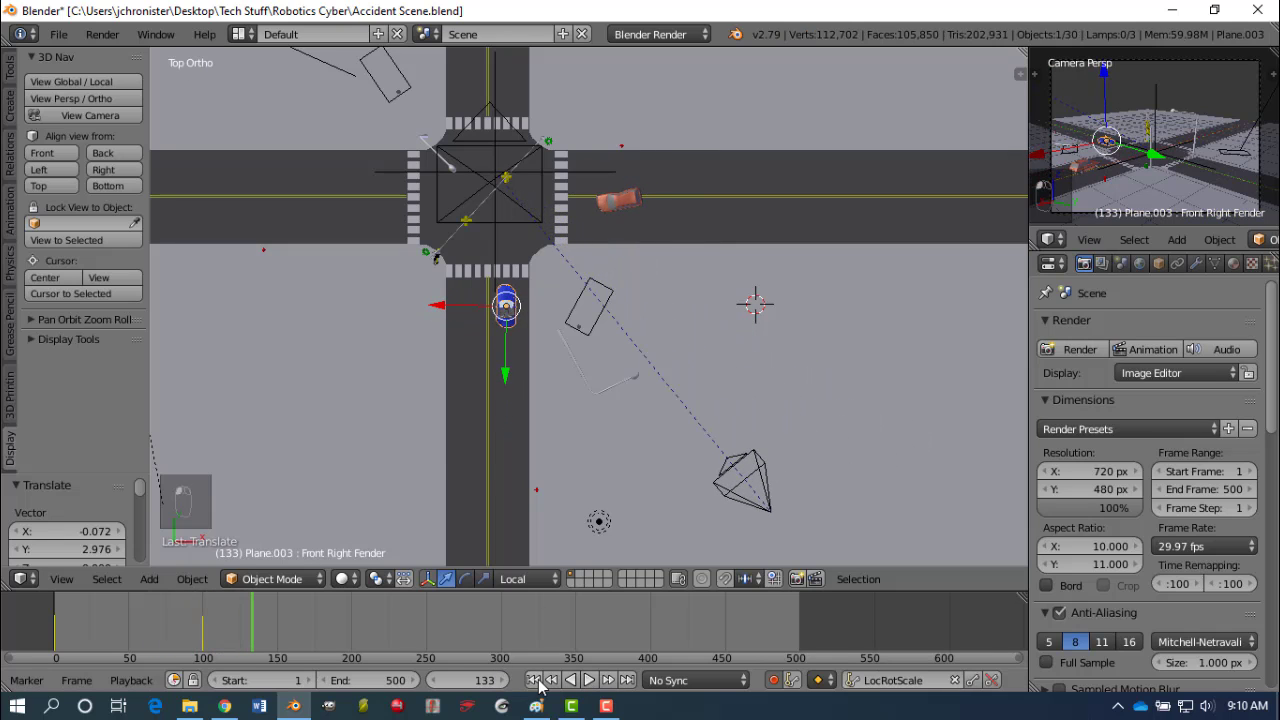
{"action": "left_click", "coordinate": [534, 680]}
{"action": "left_click", "coordinate": [172, 630]}
{"action": "key", "text": "alt+a"}
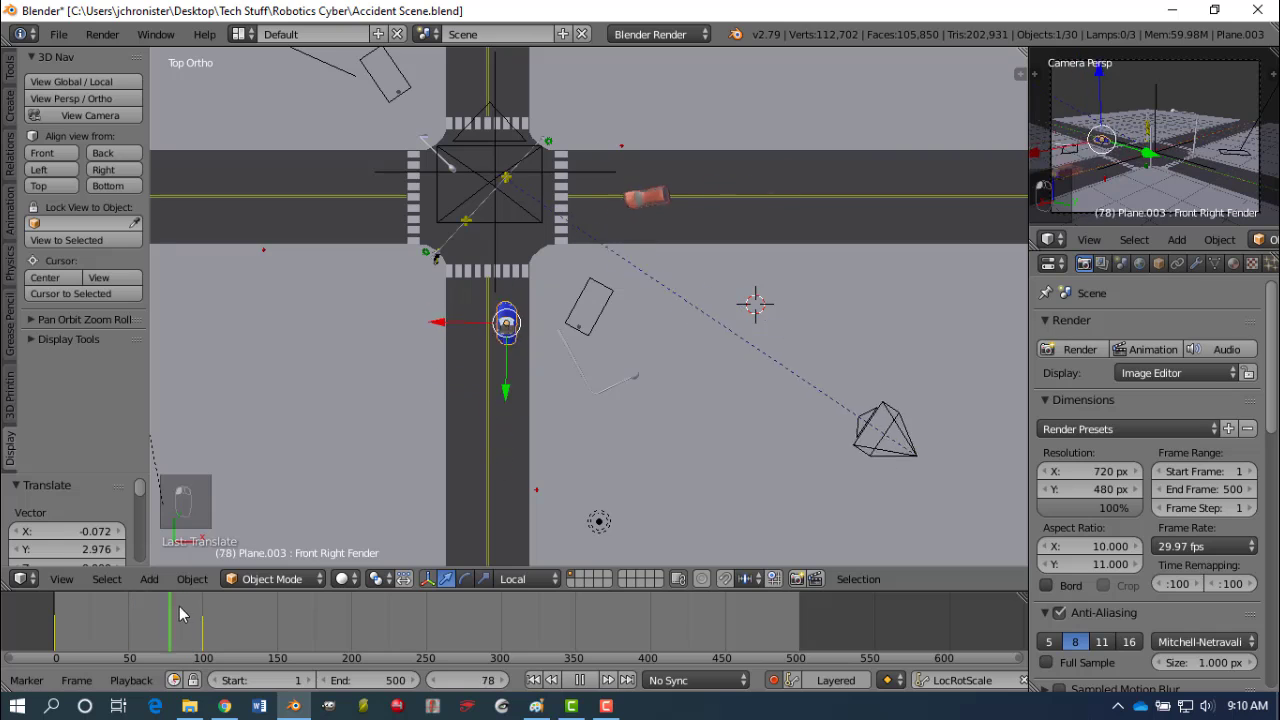
On frame 130, move the red car about -1.59 in X and -0.53 in Y, into the intersection.
{"action": "left_click_drag", "start_coordinate": [180, 607], "coordinate": [250, 634]}
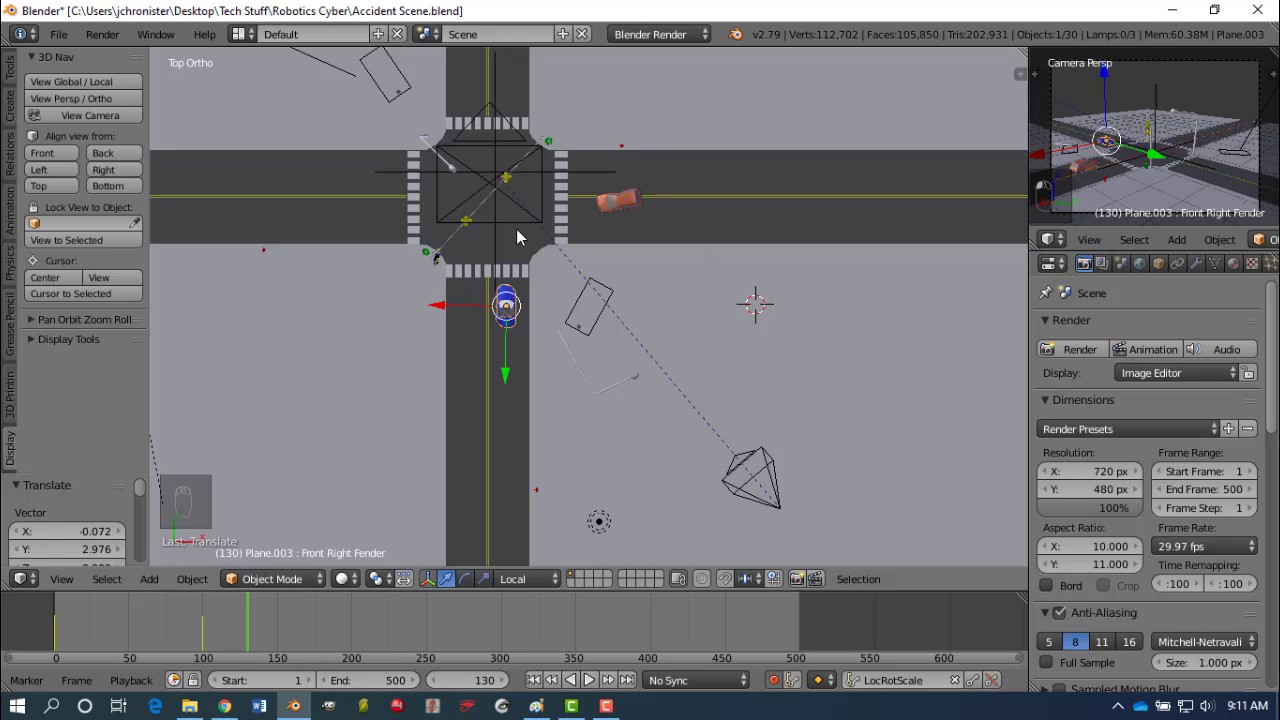
{"action": "scroll", "coordinate": [559, 265], "scroll_direction": "up", "scroll_amount": 4}
{"action": "middle_click_drag", "start_coordinate": [558, 270], "coordinate": [668, 403], "text": "shift"}
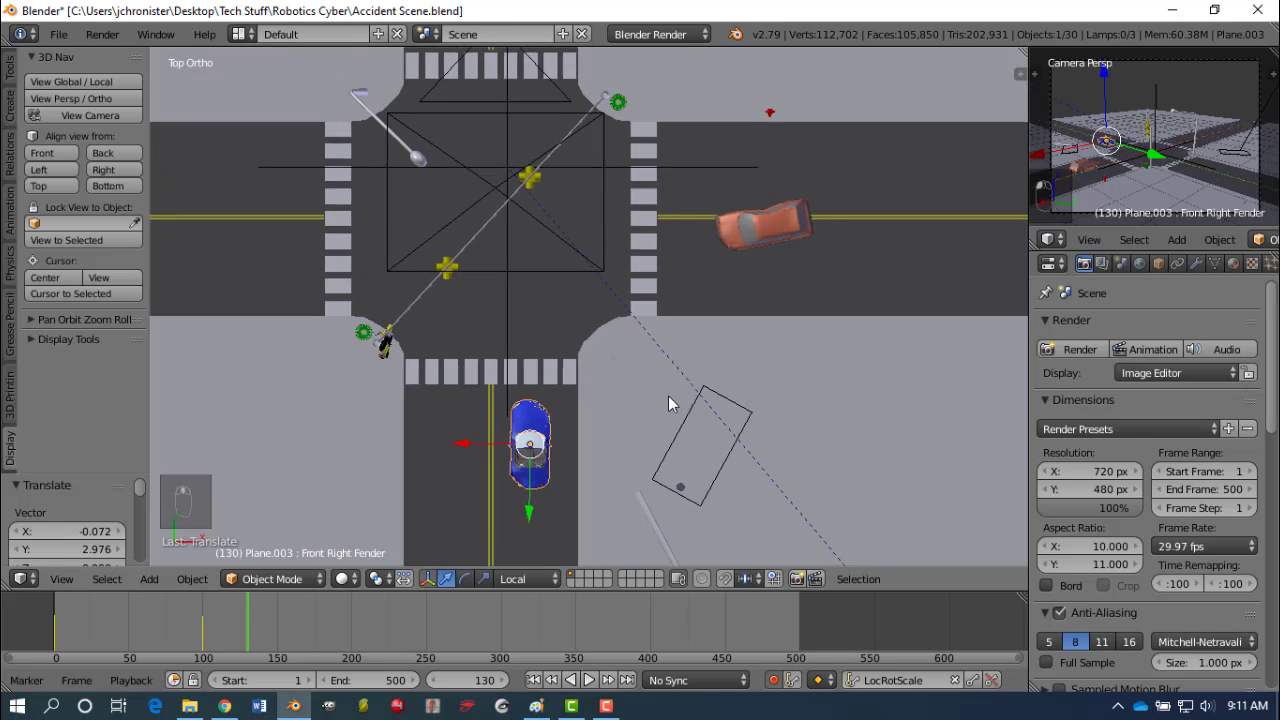
{"action": "scroll", "coordinate": [680, 386], "scroll_direction": "up", "scroll_amount": 1}
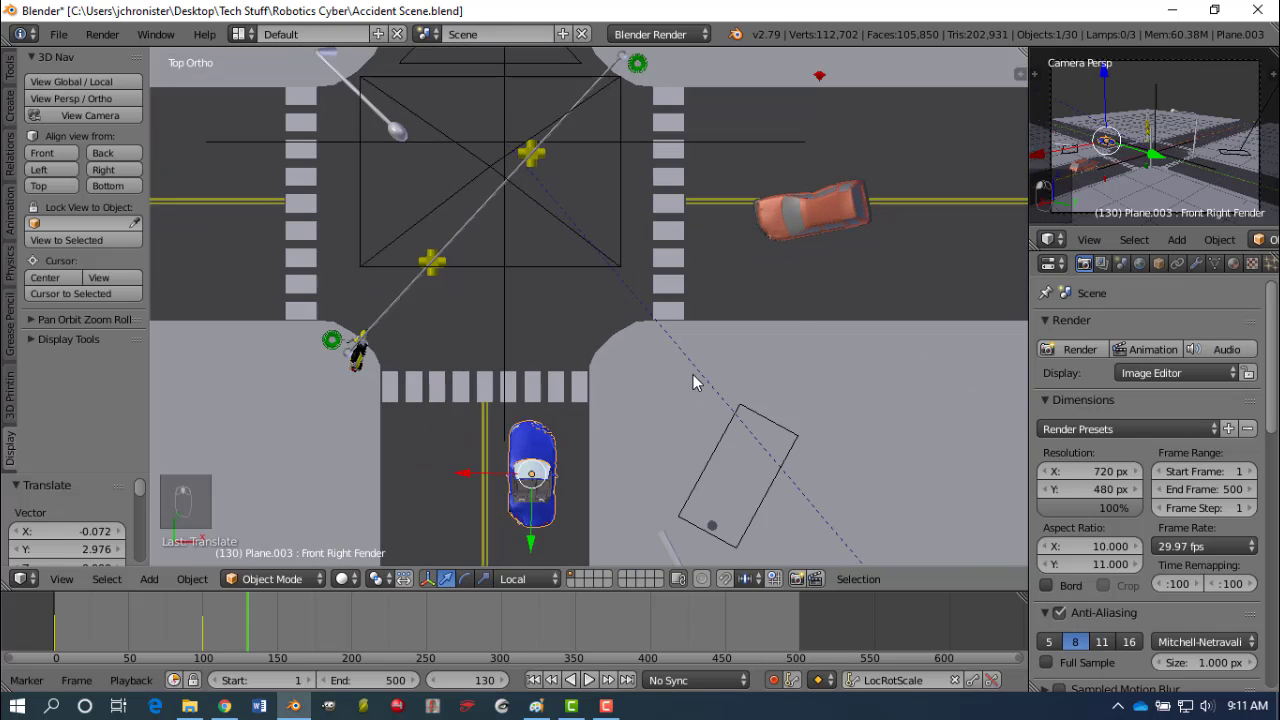
{"action": "key", "text": "g"}
{"action": "right_click", "coordinate": [775, 265]}
{"action": "right_click", "coordinate": [820, 238]}
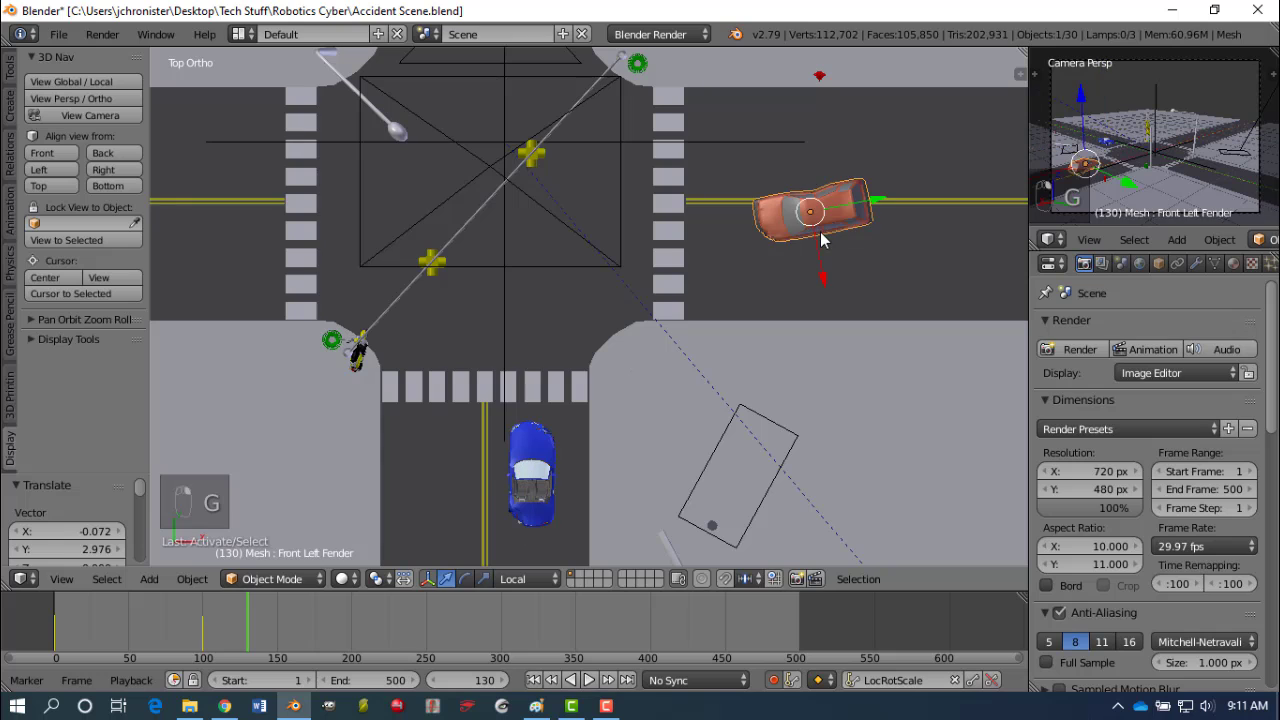
{"action": "key", "text": "g"}
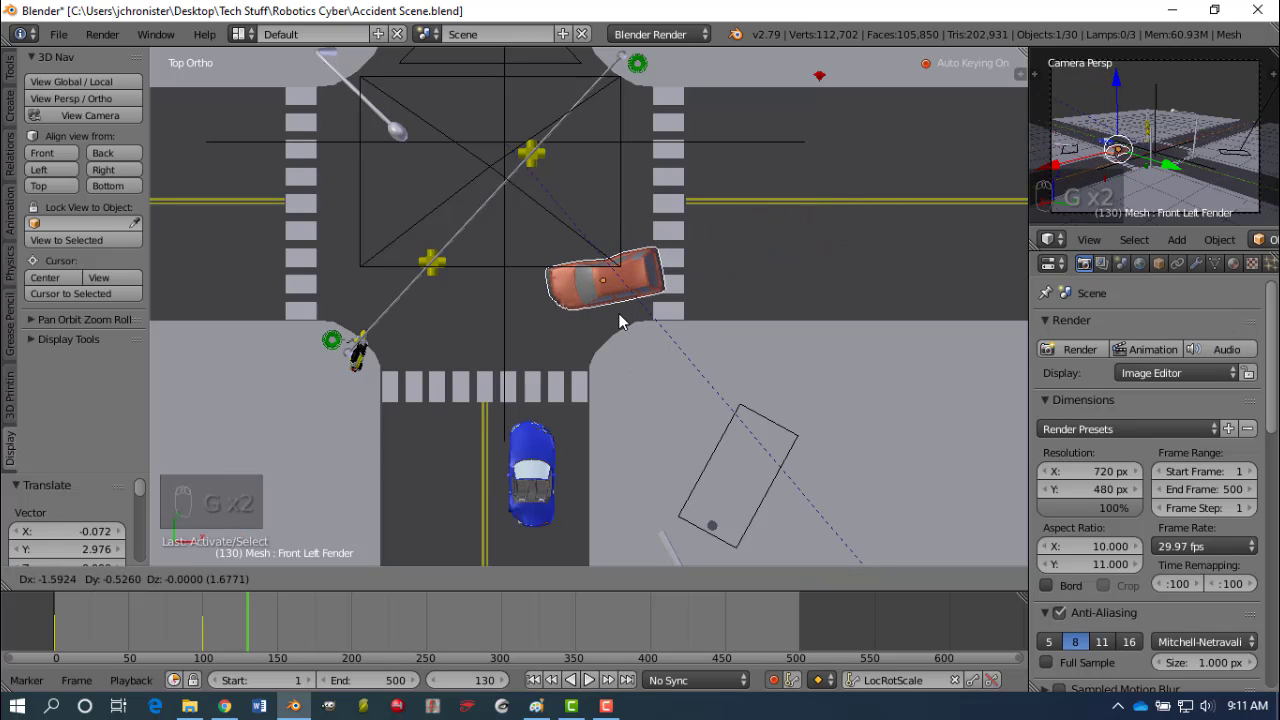
{"action": "left_click", "coordinate": [620, 323]}
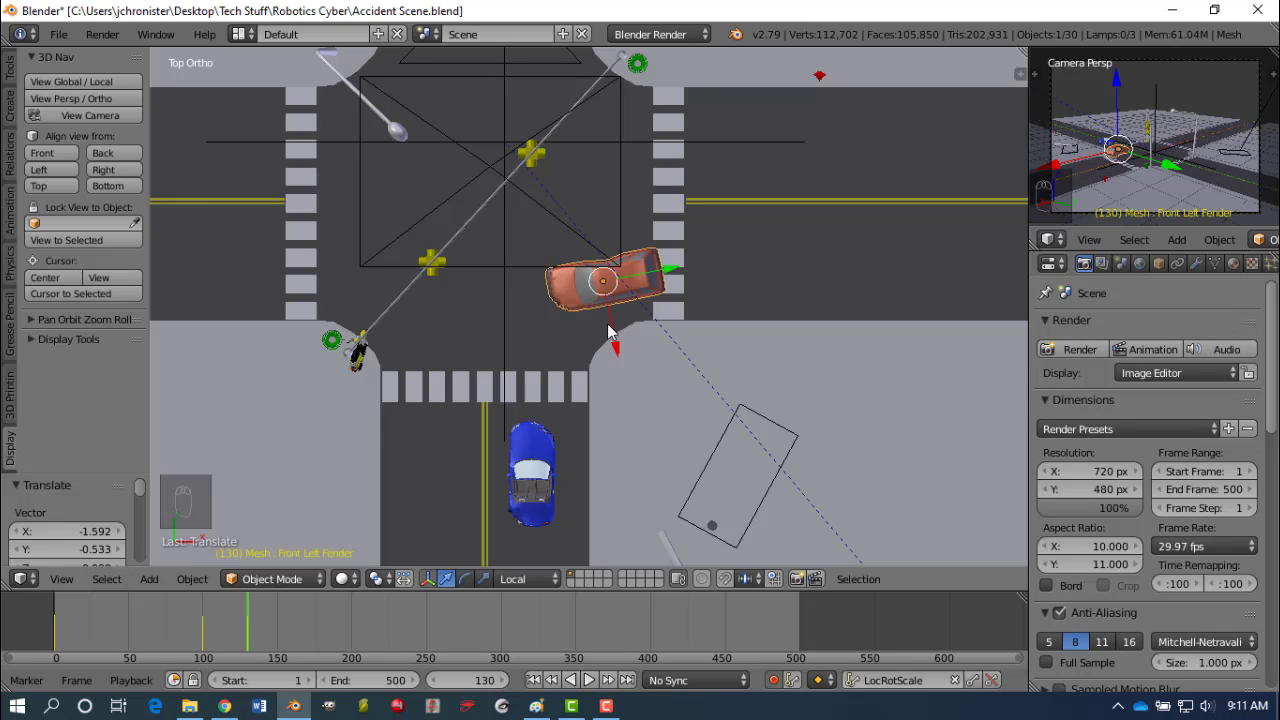
On frame 130, move the blue car about 0.9 in Y, up to the red car, and rotate it about -9°.
{"action": "right_click", "coordinate": [536, 445]}
{"action": "key", "text": "g"}
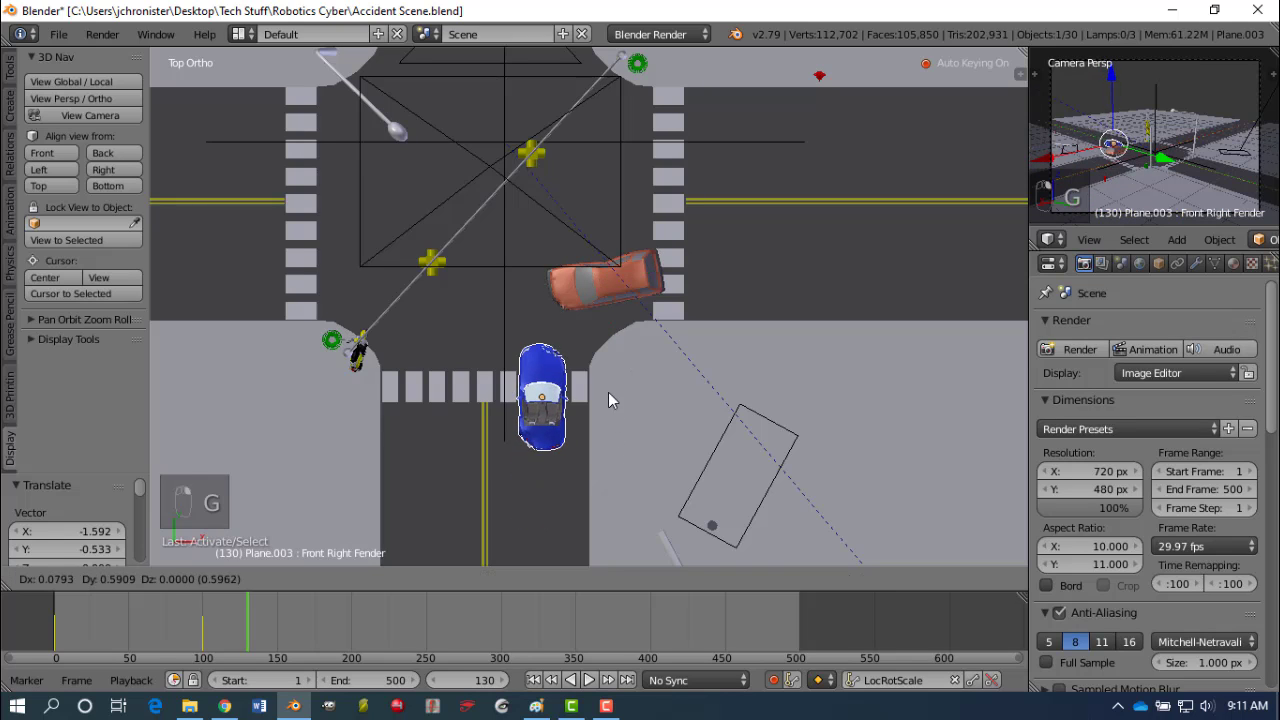
{"action": "left_click", "coordinate": [603, 357]}
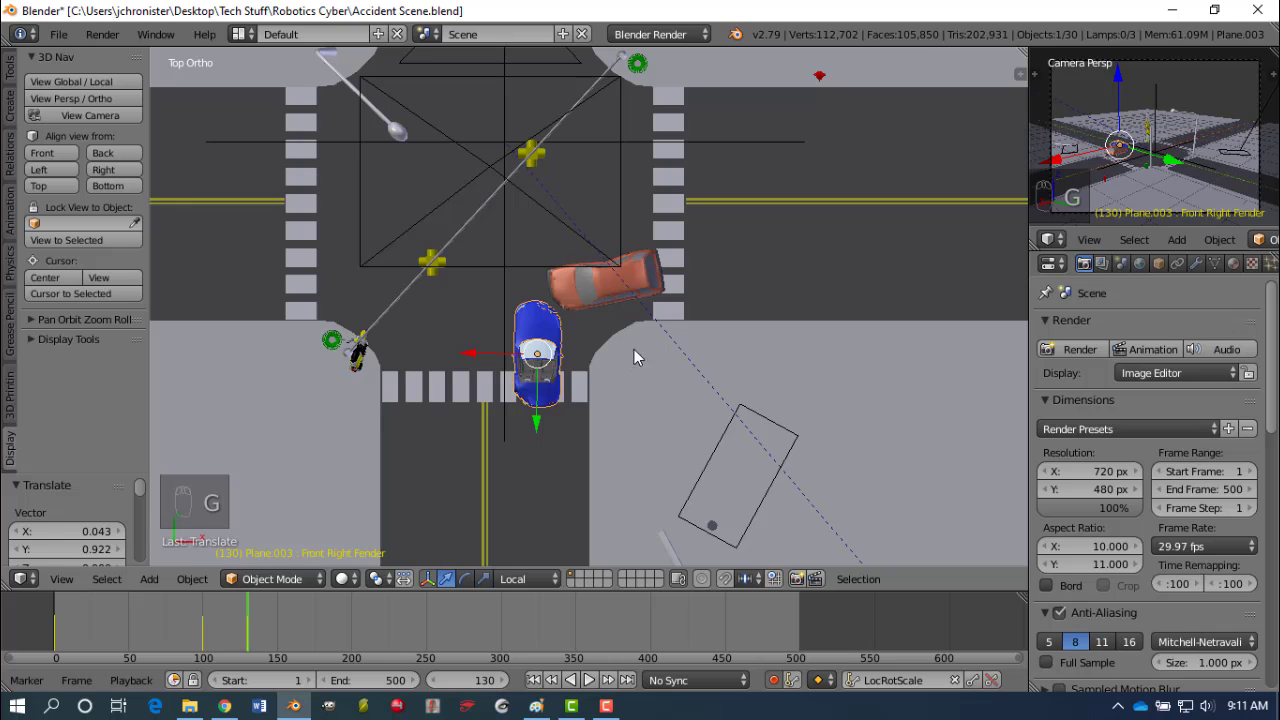
{"action": "key", "text": "r"}
{"action": "left_click", "coordinate": [590, 378]}
{"action": "key", "text": "g"}
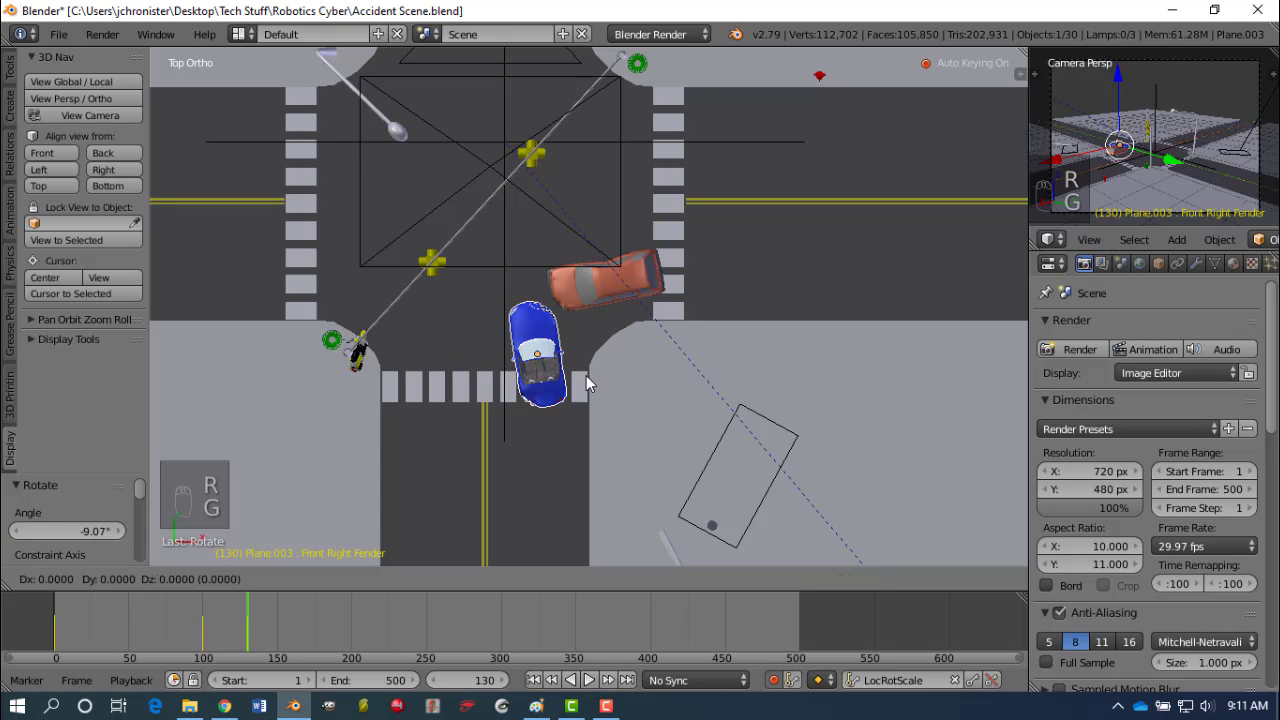
{"action": "left_click", "coordinate": [588, 381]}
Nudge the red car about -0.08 in X and -0.04 in Y so its front corner touches the blue car.
{"action": "right_click", "coordinate": [603, 309]}
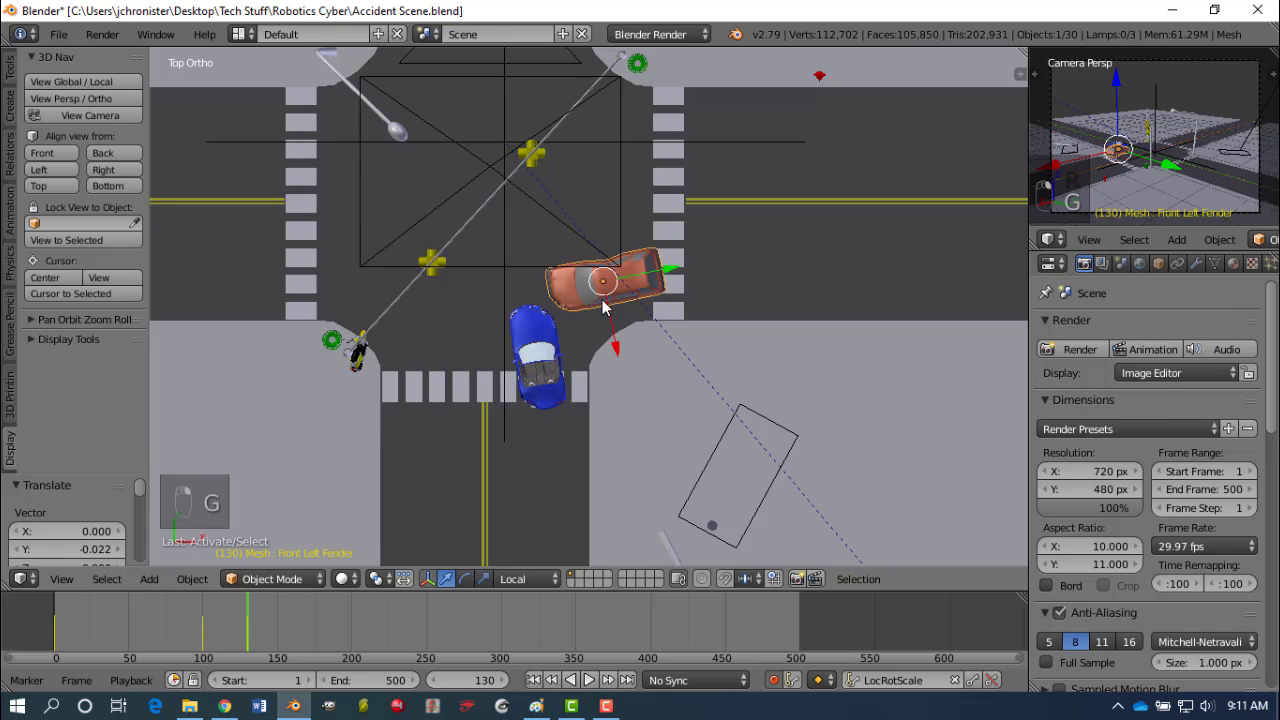
{"action": "scroll", "coordinate": [603, 309], "scroll_direction": "up", "scroll_amount": 3}
{"action": "key", "text": "g"}
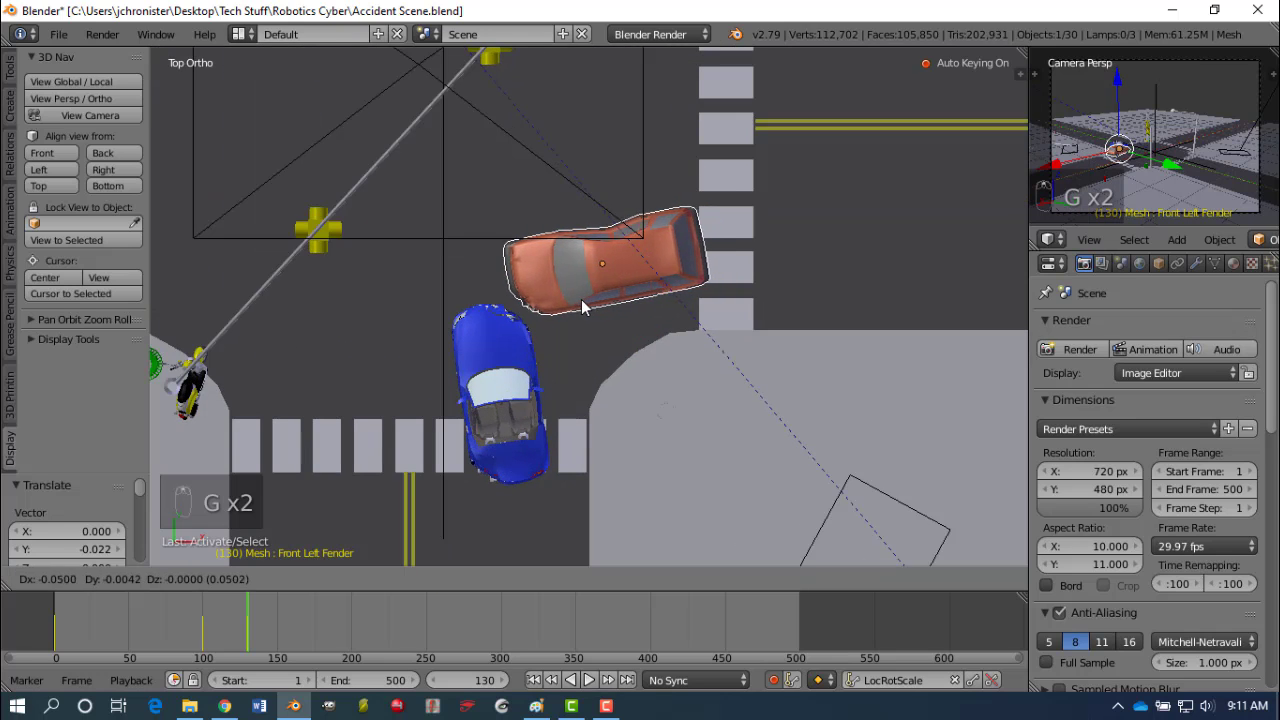
{"action": "left_click", "coordinate": [580, 314]}
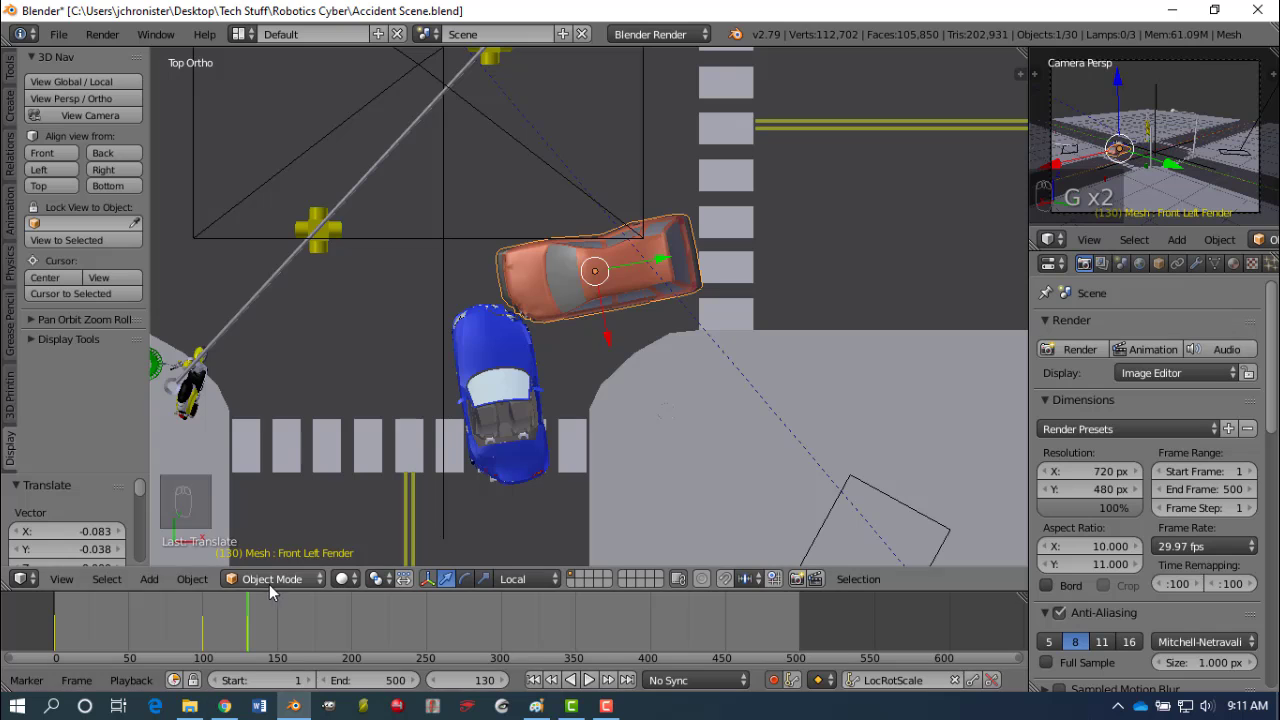
Play the animation from frame 1 through the collision to check the cars' motion.
{"action": "left_click", "coordinate": [246, 614]}
{"action": "mouse_move", "coordinate": [246, 614]}
{"action": "left_mouse_down"}
{"action": "mouse_move", "coordinate": [193, 604]}
{"action": "mouse_move", "coordinate": [253, 605]}
{"action": "mouse_move", "coordinate": [160, 607]}
{"action": "mouse_move", "coordinate": [245, 608]}
{"action": "left_mouse_up"}
{"action": "scroll", "coordinate": [667, 420], "scroll_direction": "down", "scroll_amount": 5}
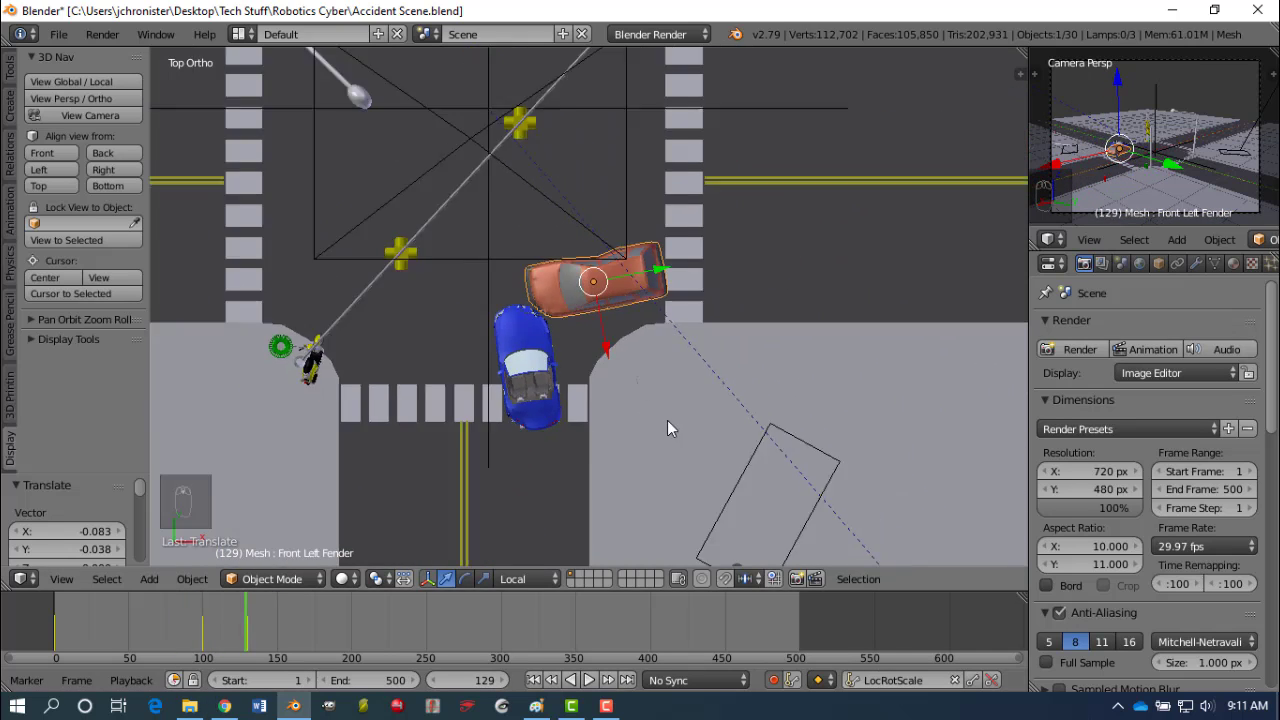
{"action": "left_click", "coordinate": [534, 680]}
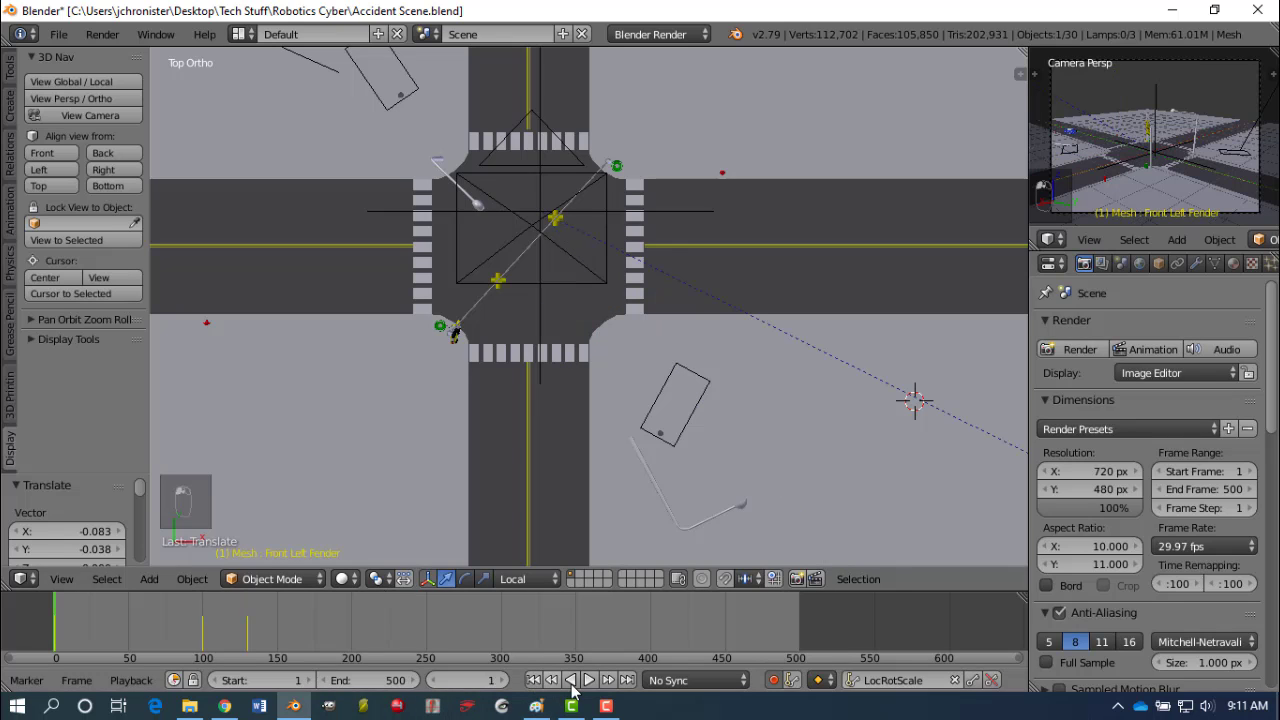
{"action": "left_click", "coordinate": [589, 680]}
{"action": "scroll", "coordinate": [669, 470], "scroll_direction": "down", "scroll_amount": 1}
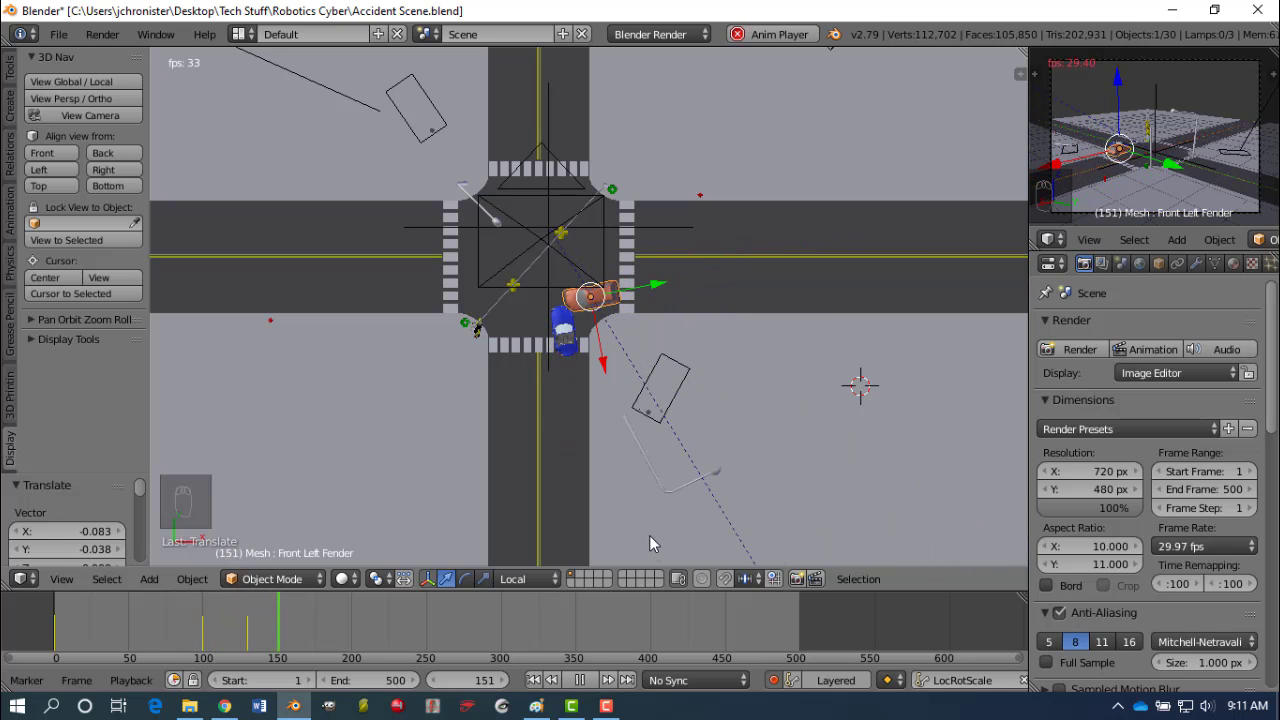
{"action": "left_click", "coordinate": [580, 680]}
On frame 126, just before the impact, set the red car's Front Left Fender shape key value to 0.
{"action": "scroll", "coordinate": [563, 342], "scroll_direction": "up", "scroll_amount": 5}
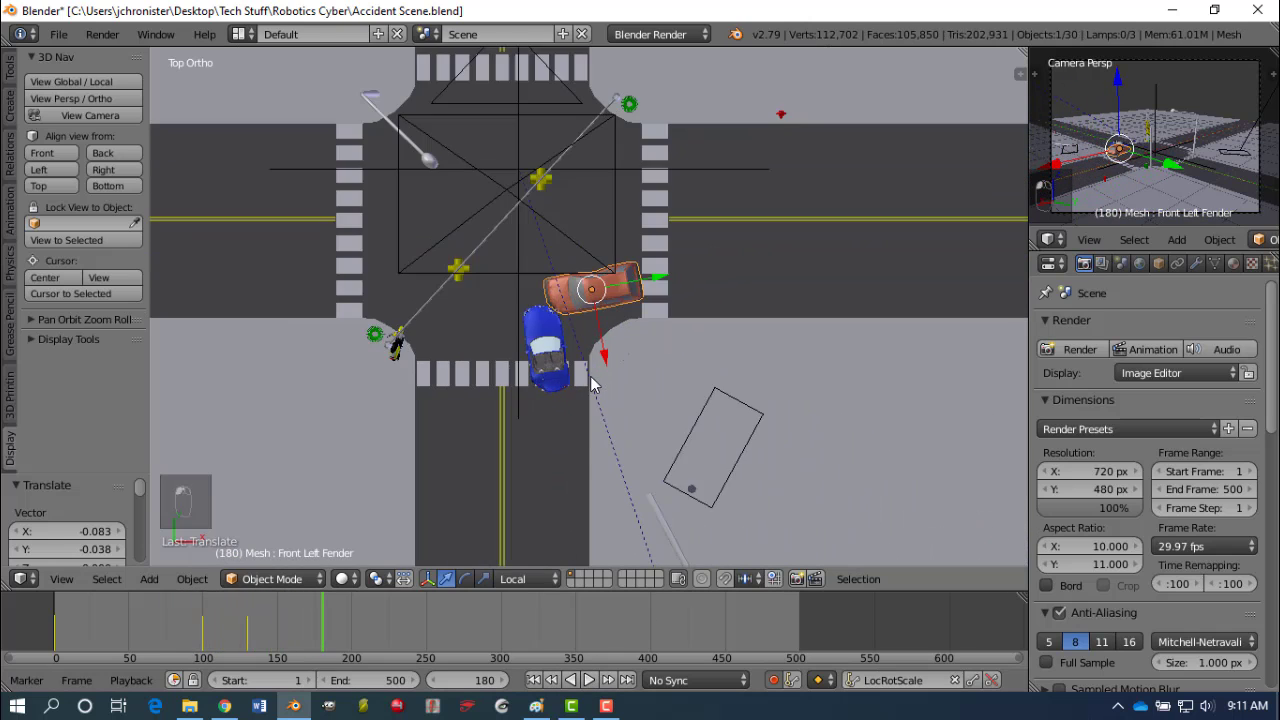
{"action": "scroll", "coordinate": [563, 342], "scroll_direction": "up", "scroll_amount": 3}
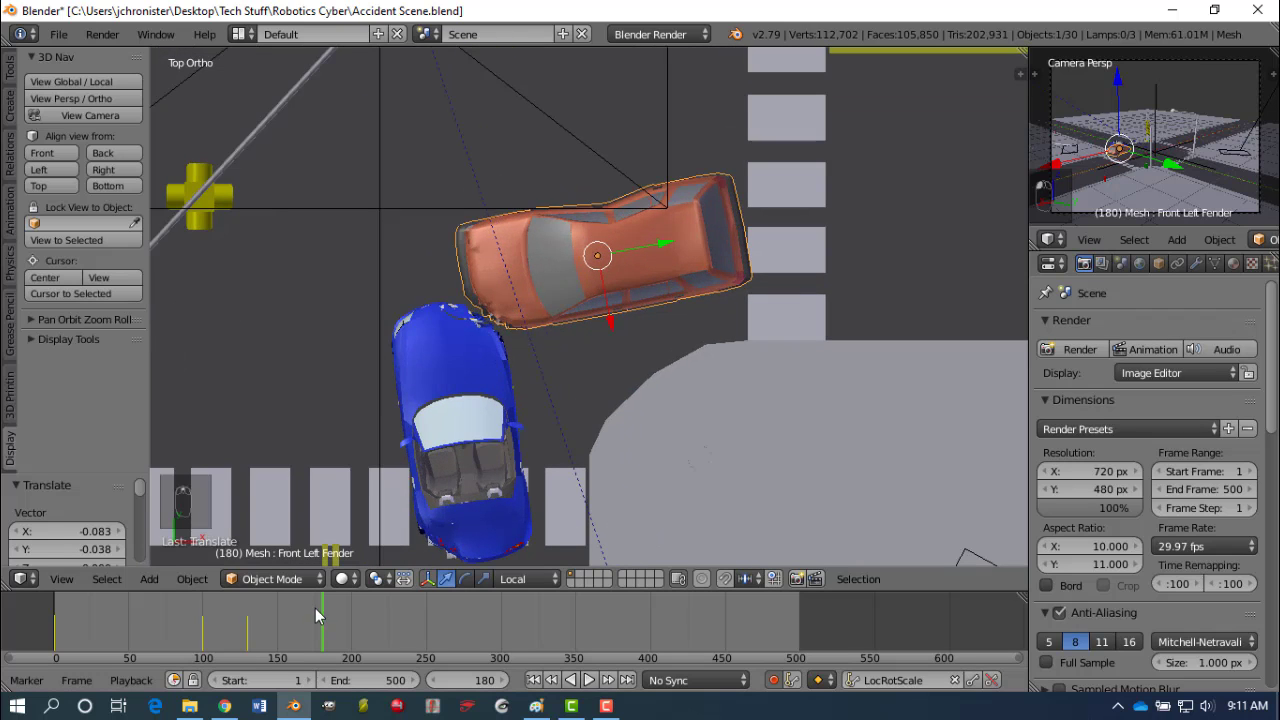
{"action": "left_click", "coordinate": [275, 614]}
{"action": "key", "text": "alt+a"}
{"action": "mouse_move", "coordinate": [273, 614]}
{"action": "left_mouse_down"}
{"action": "mouse_move", "coordinate": [228, 614]}
{"action": "mouse_move", "coordinate": [251, 614]}
{"action": "mouse_move", "coordinate": [231, 605]}
{"action": "mouse_move", "coordinate": [242, 603]}
{"action": "left_mouse_up"}
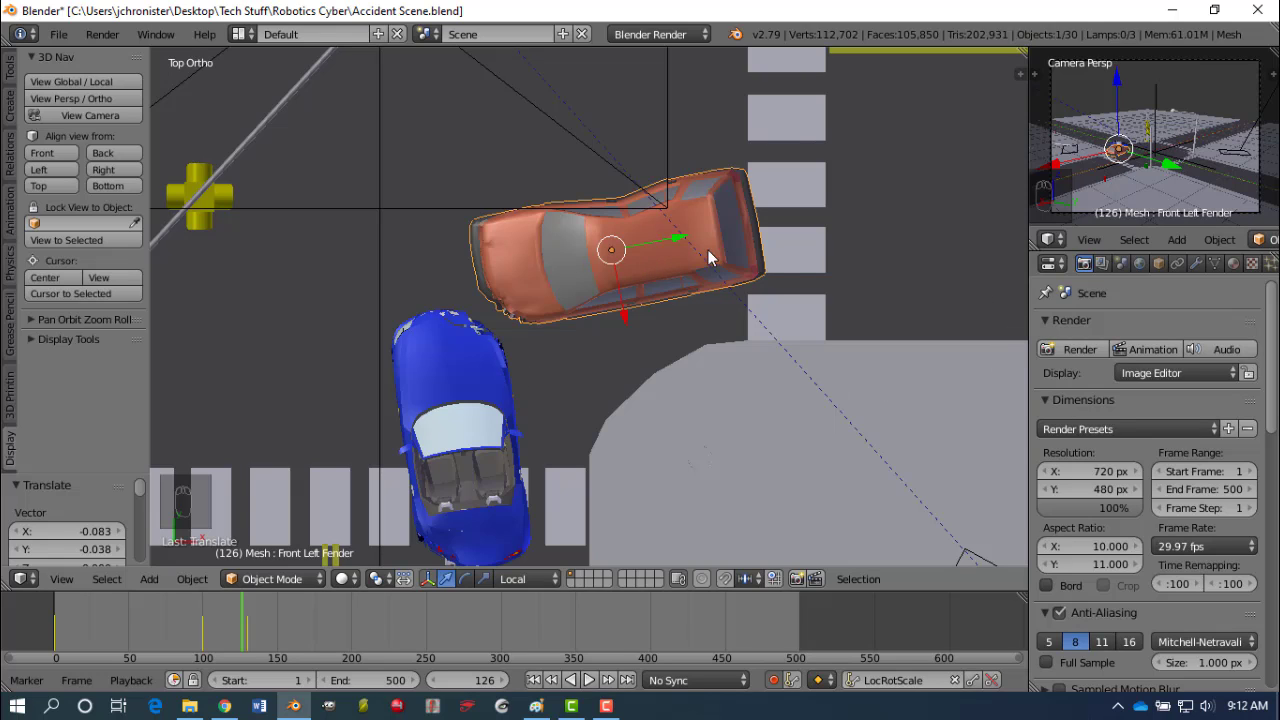
{"action": "left_click", "coordinate": [1216, 264]}
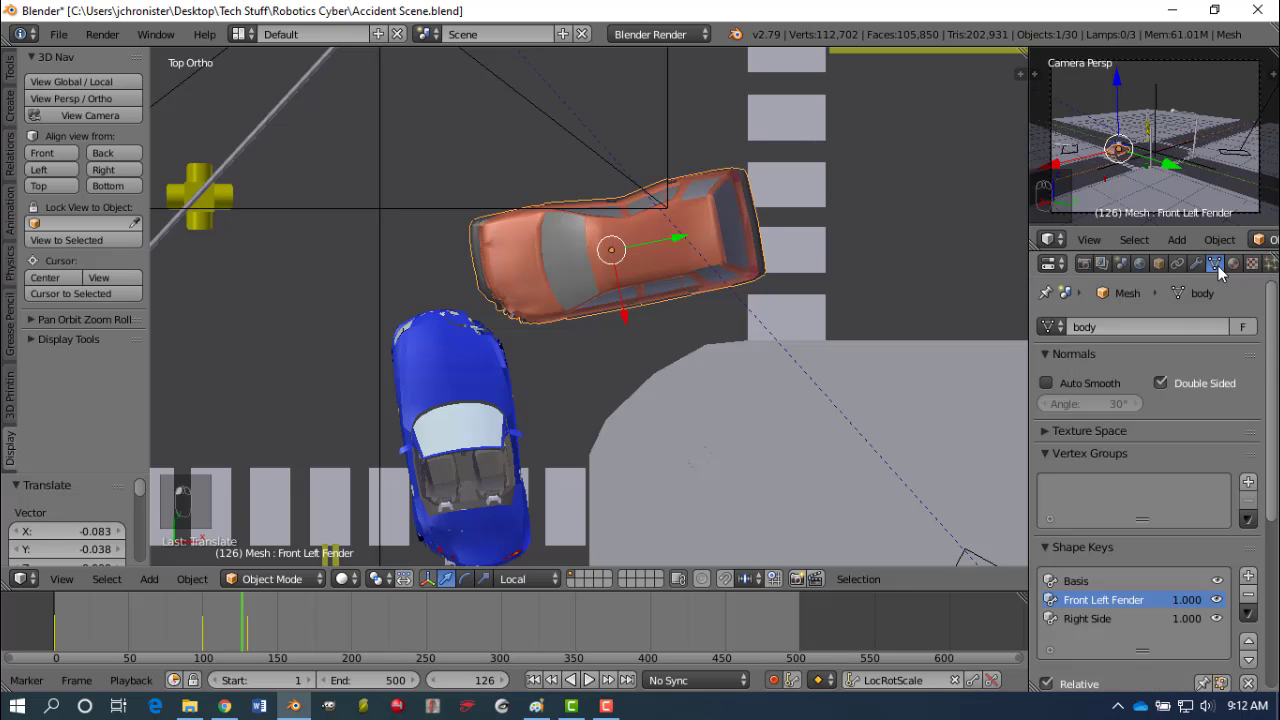
{"action": "scroll", "coordinate": [1144, 450], "scroll_direction": "down", "scroll_amount": 5}
{"action": "scroll", "coordinate": [1143, 457], "scroll_direction": "down", "scroll_amount": 1}
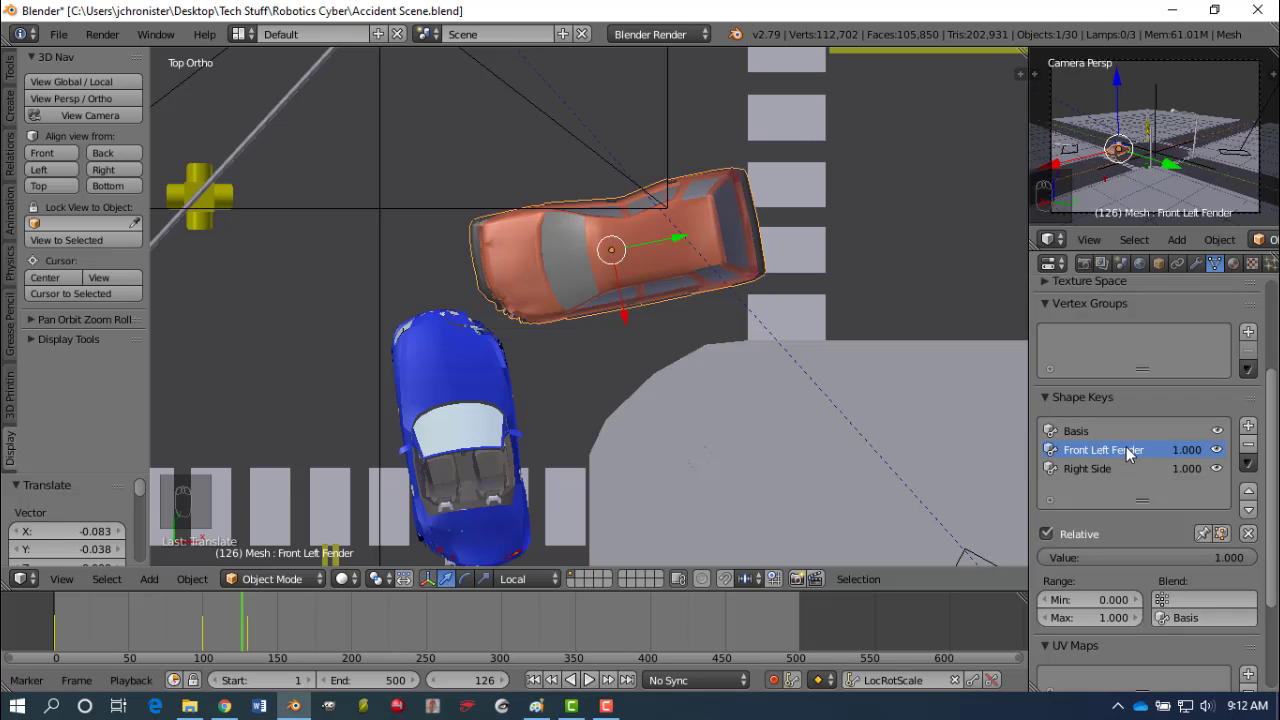
{"action": "left_click", "coordinate": [1121, 468]}
{"action": "left_click", "coordinate": [1121, 451]}
{"action": "left_click_drag", "start_coordinate": [1186, 559], "coordinate": [975, 559]}
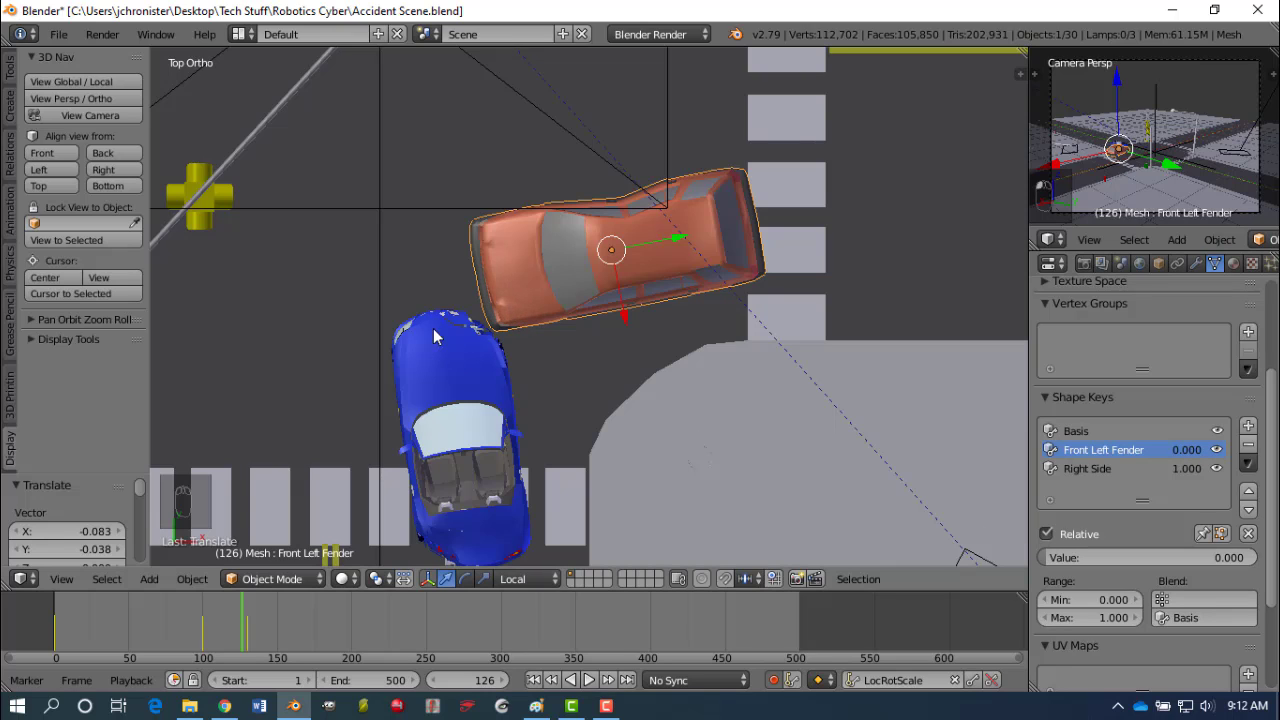
Set the blue car's Front Right Fender shape key to 0 and keyframe both cars' front fender shape keys at 0 on frame 125.
{"action": "right_click", "coordinate": [474, 395]}
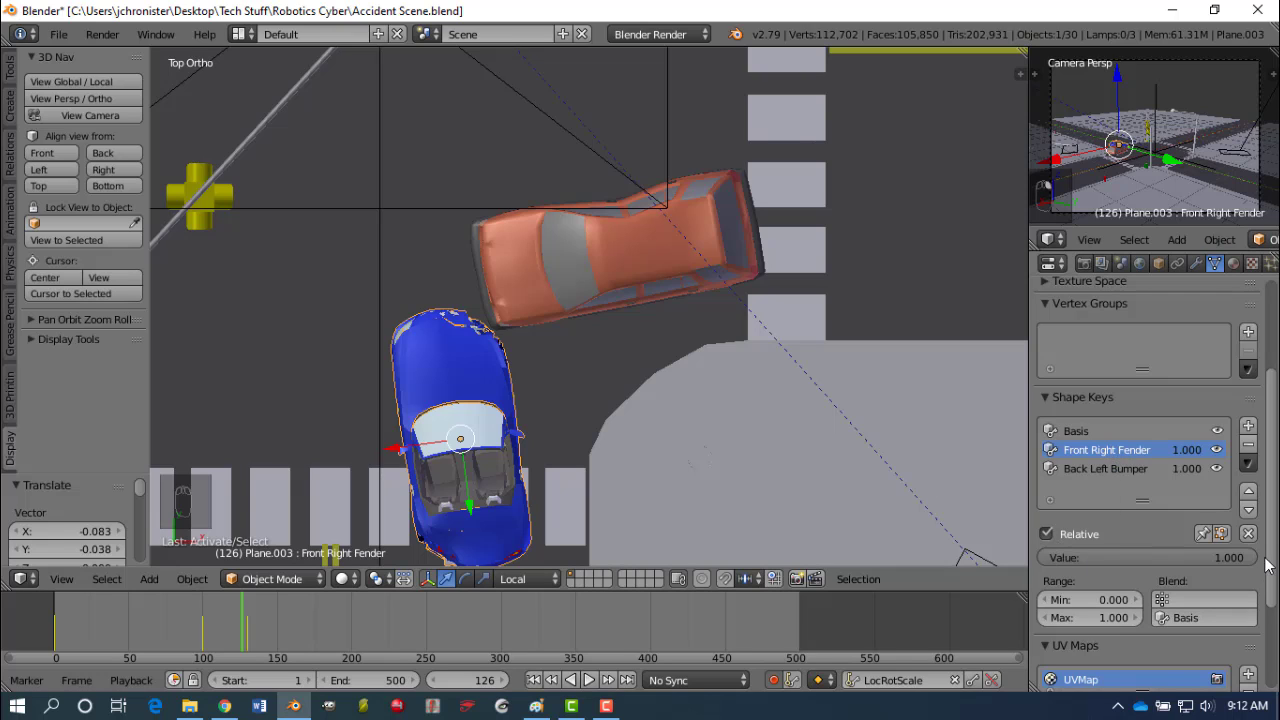
{"action": "left_click_drag", "start_coordinate": [1250, 557], "coordinate": [1045, 557]}
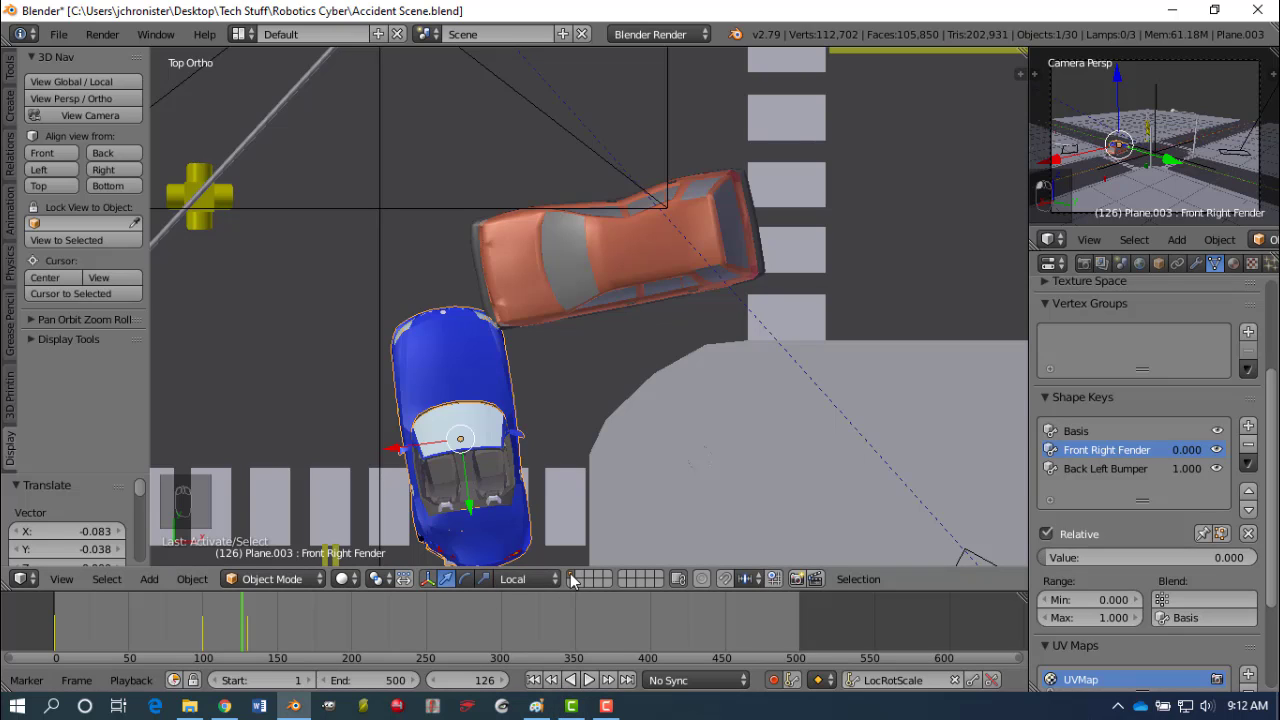
{"action": "left_click", "coordinate": [433, 680]}
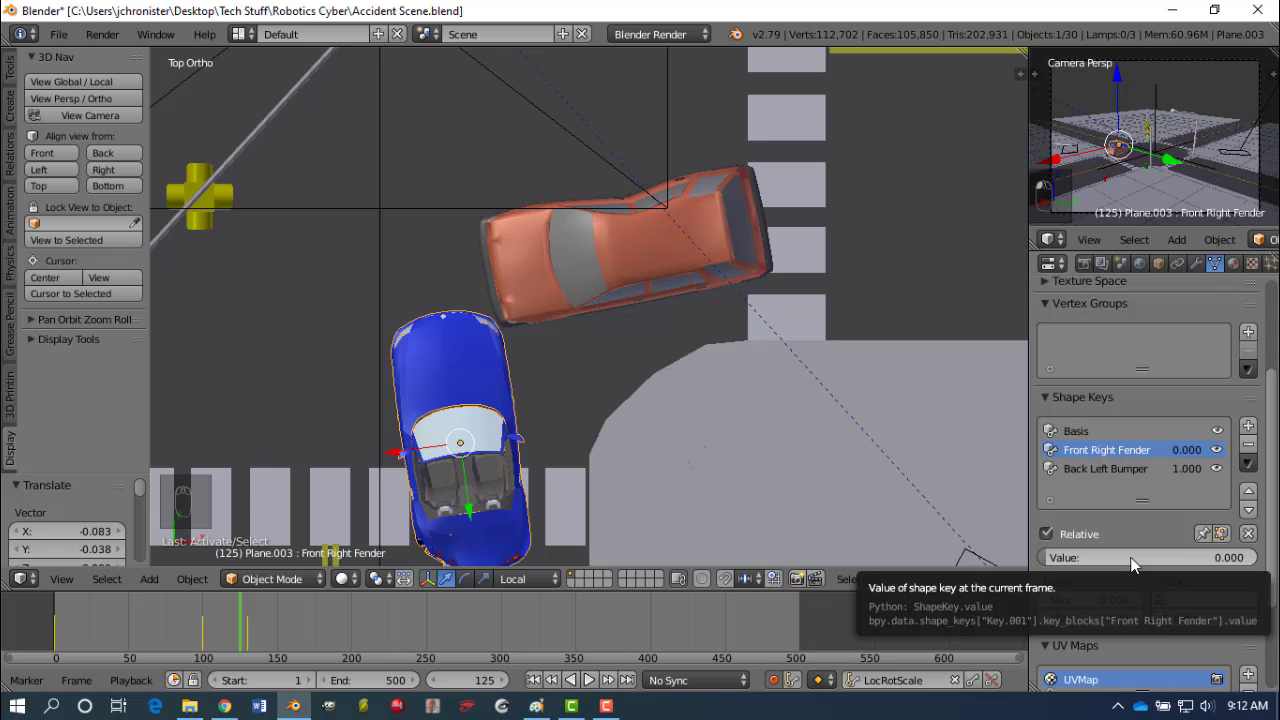
{"action": "key", "text": "i"}
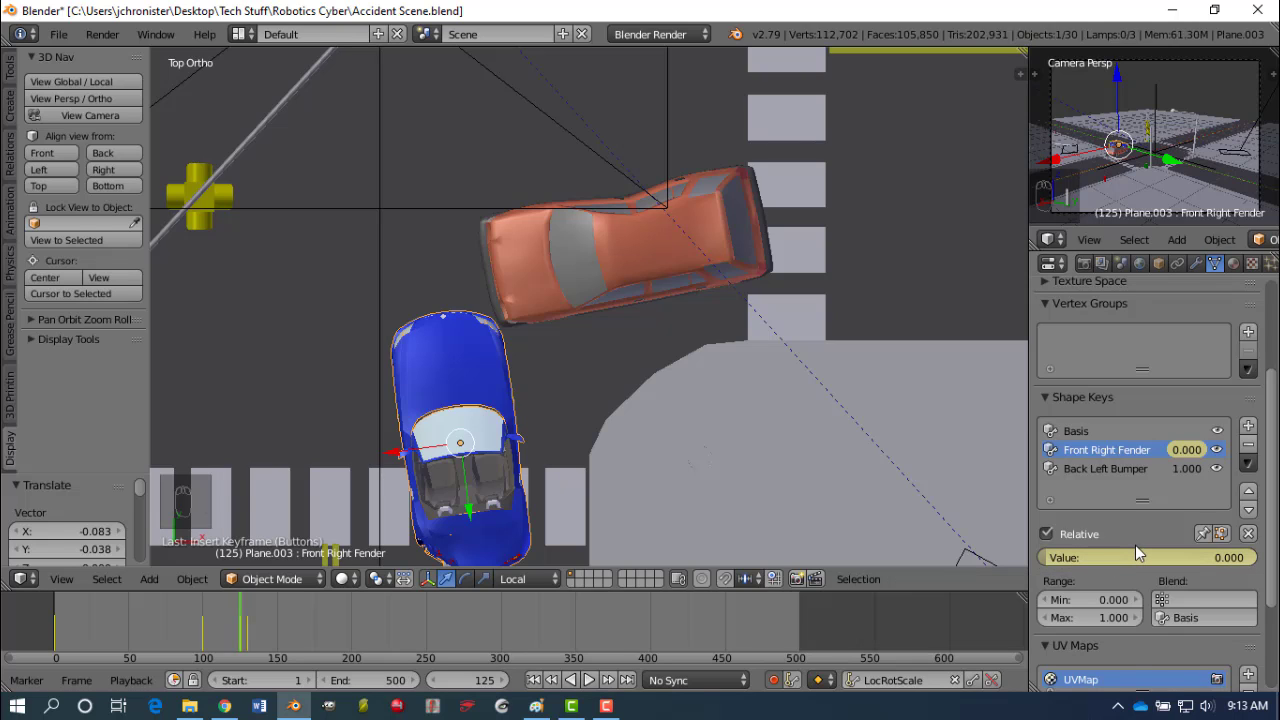
{"action": "right_click", "coordinate": [617, 238]}
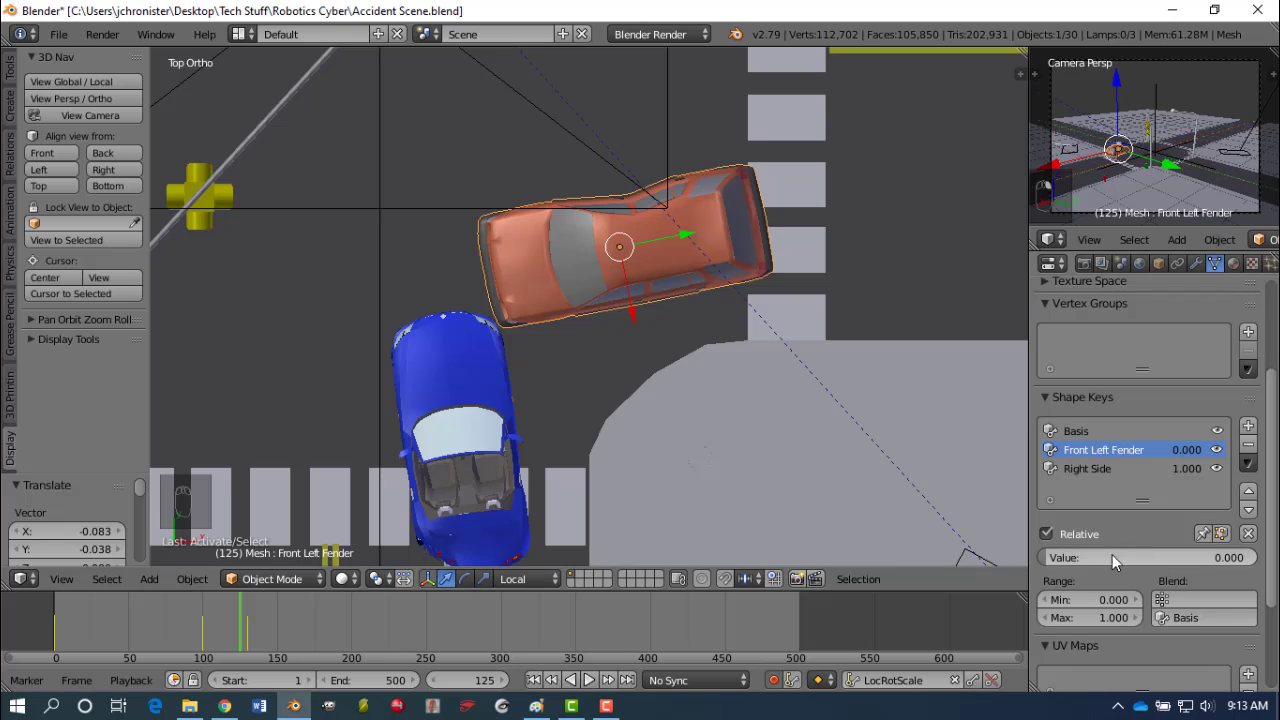
{"action": "key", "text": "i"}
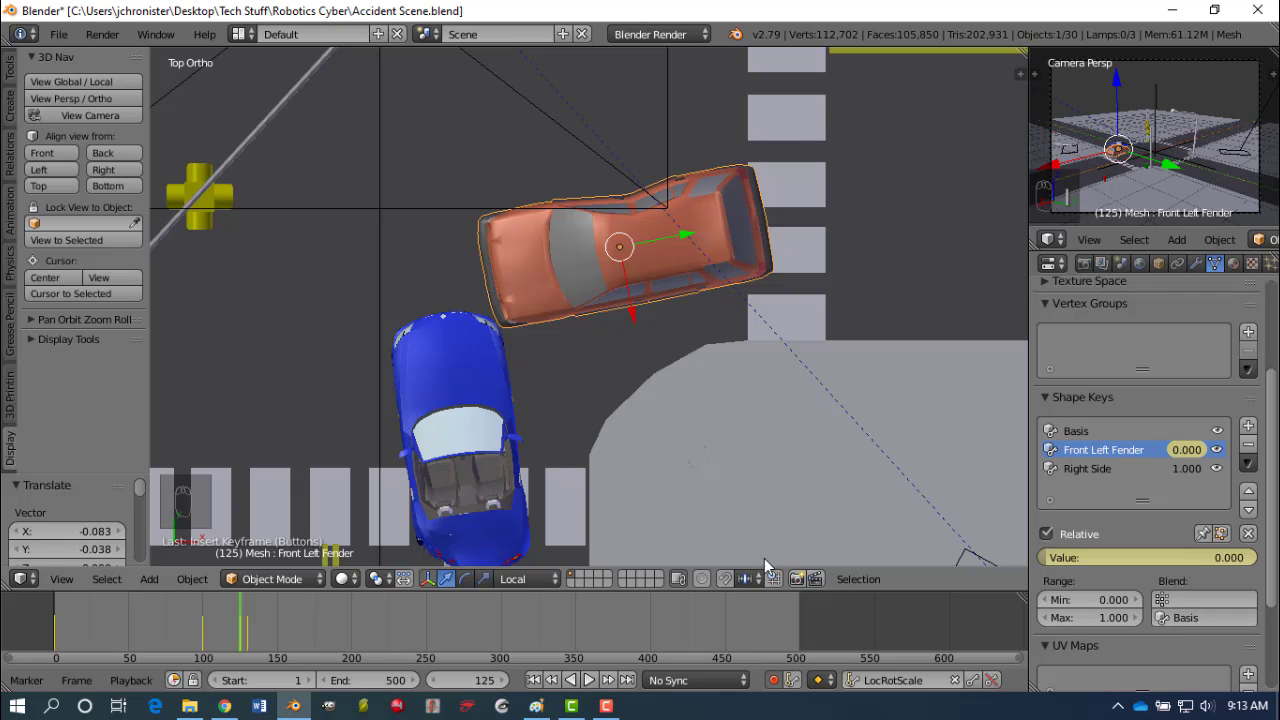
On frame 130, set the red car's Front Left Fender shape key to 1 and keyframe it.
{"action": "left_click", "coordinate": [503, 680]}
{"action": "left_click", "coordinate": [503, 680]}
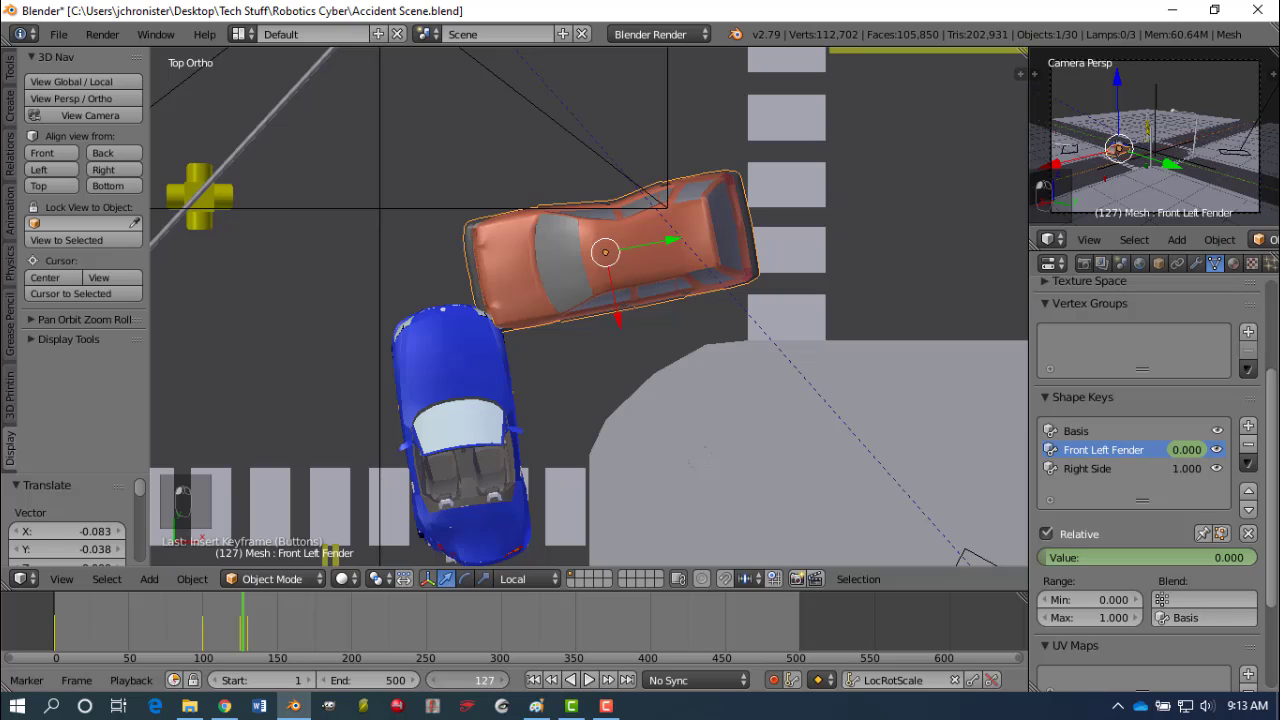
{"action": "key", "text": "Right"}
{"action": "left_click", "coordinate": [503, 680]}
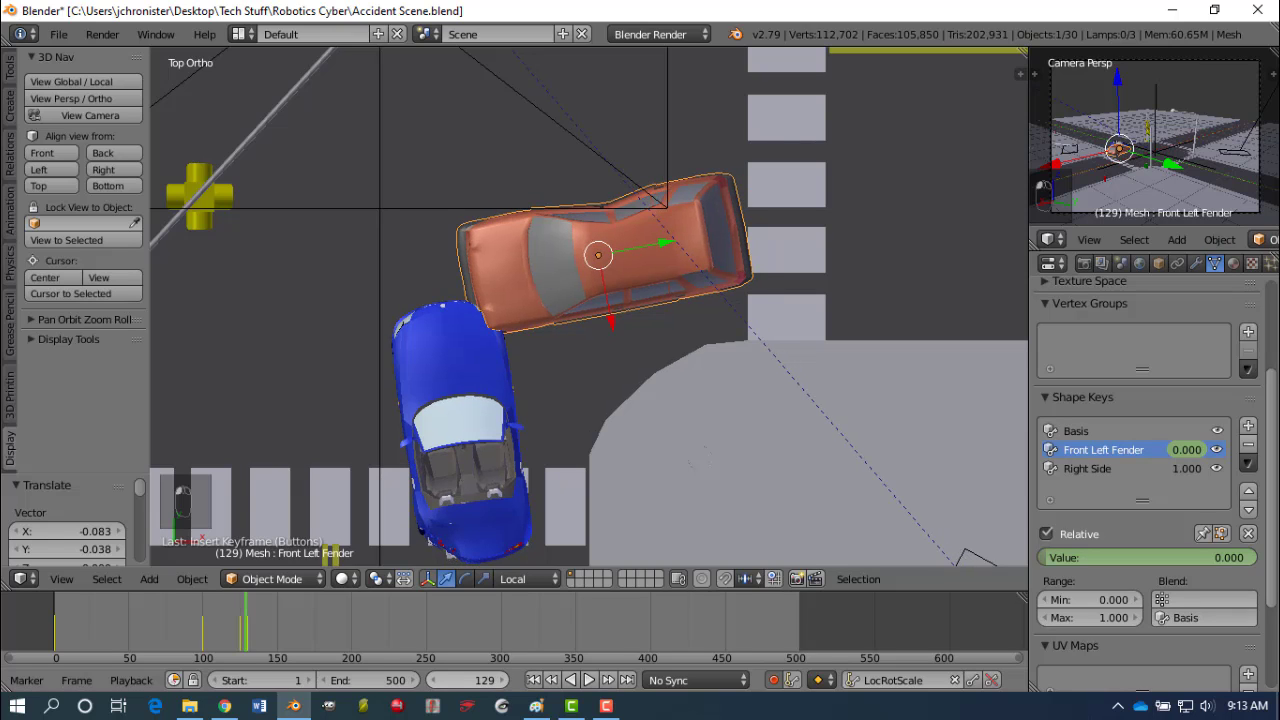
{"action": "key", "text": "Right"}
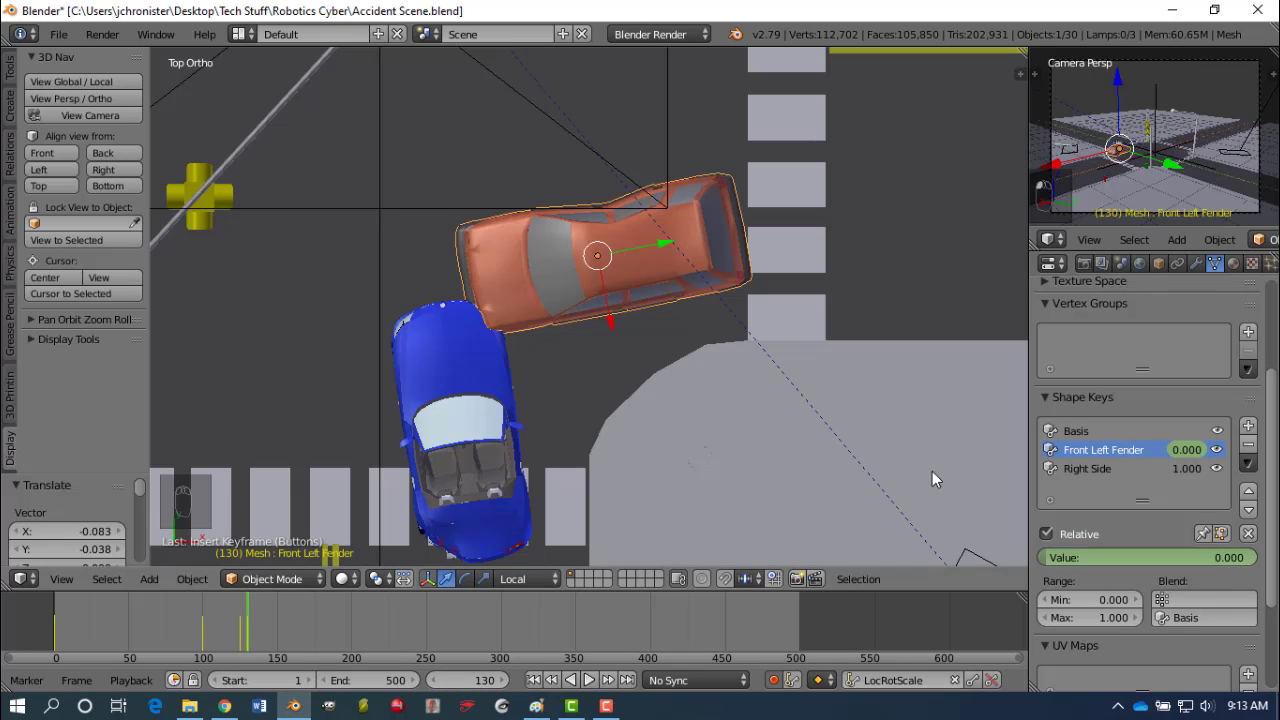
{"action": "left_click_drag", "start_coordinate": [1240, 560], "coordinate": [1276, 560]}
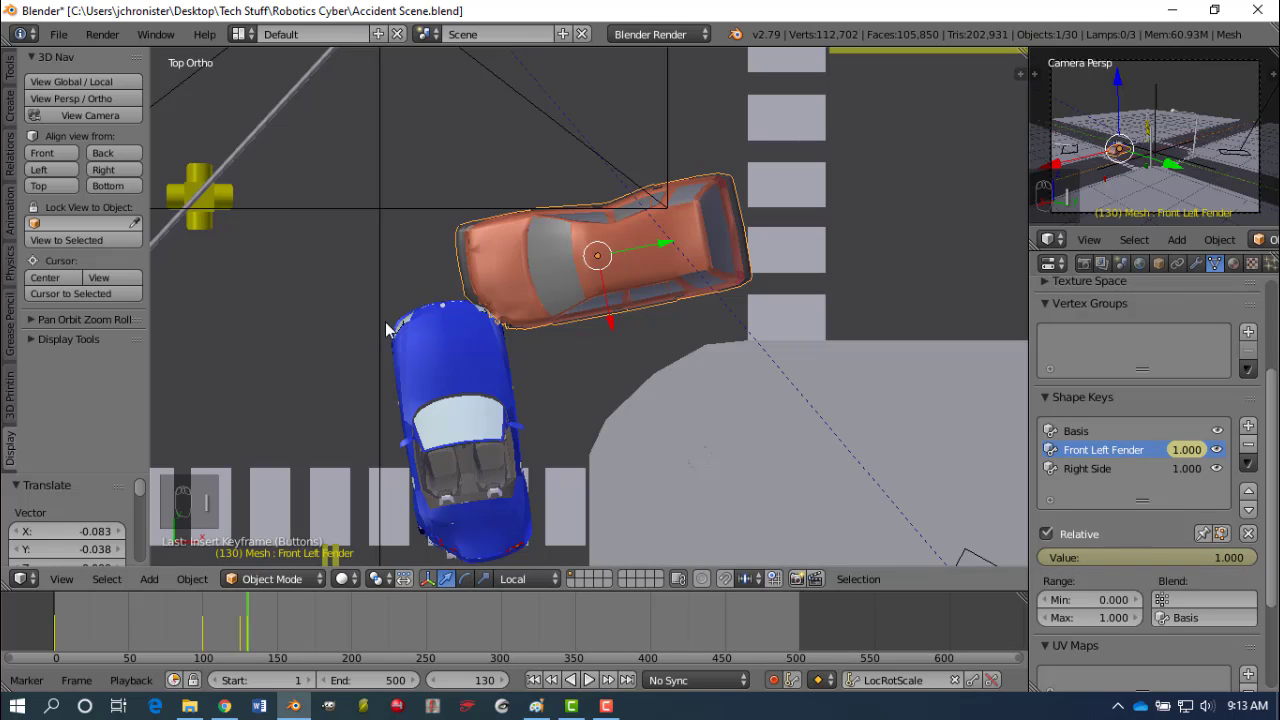
Set the blue car's Front Right Fender shape key to 1 and keyframe it on frame 130.
{"action": "right_click", "coordinate": [472, 350]}
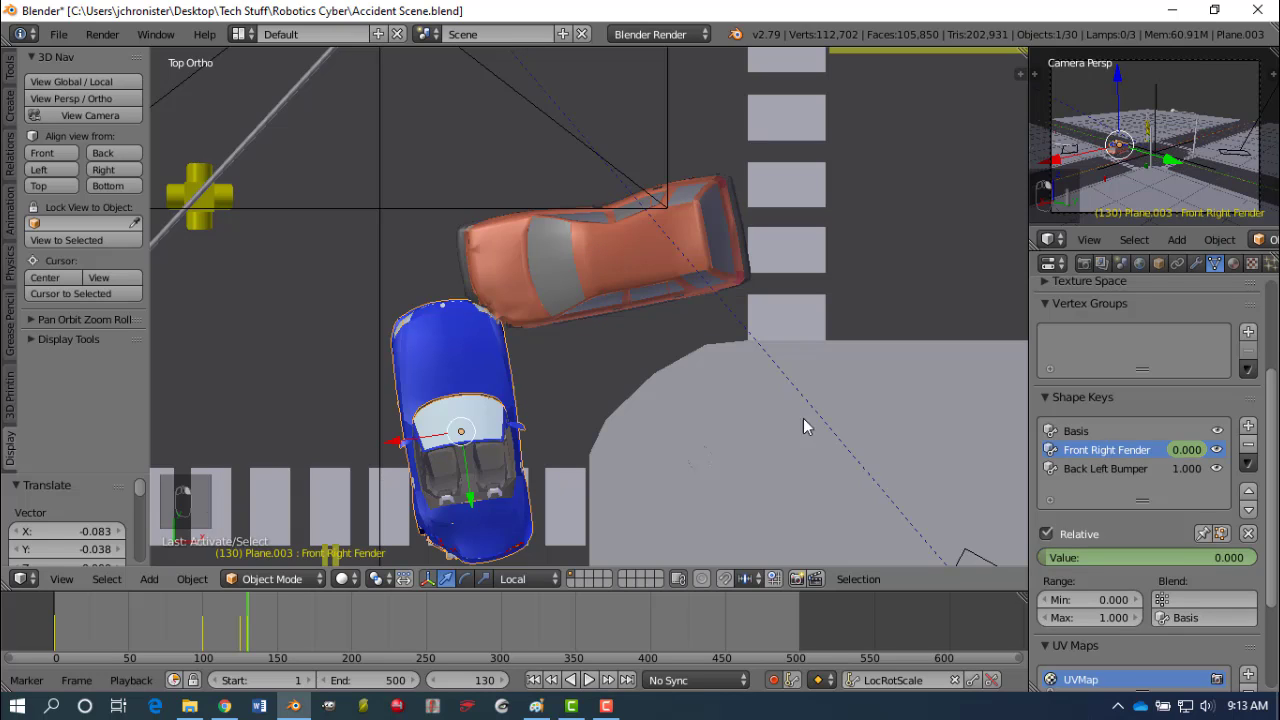
{"action": "left_click_drag", "start_coordinate": [1071, 557], "coordinate": [1186, 558]}
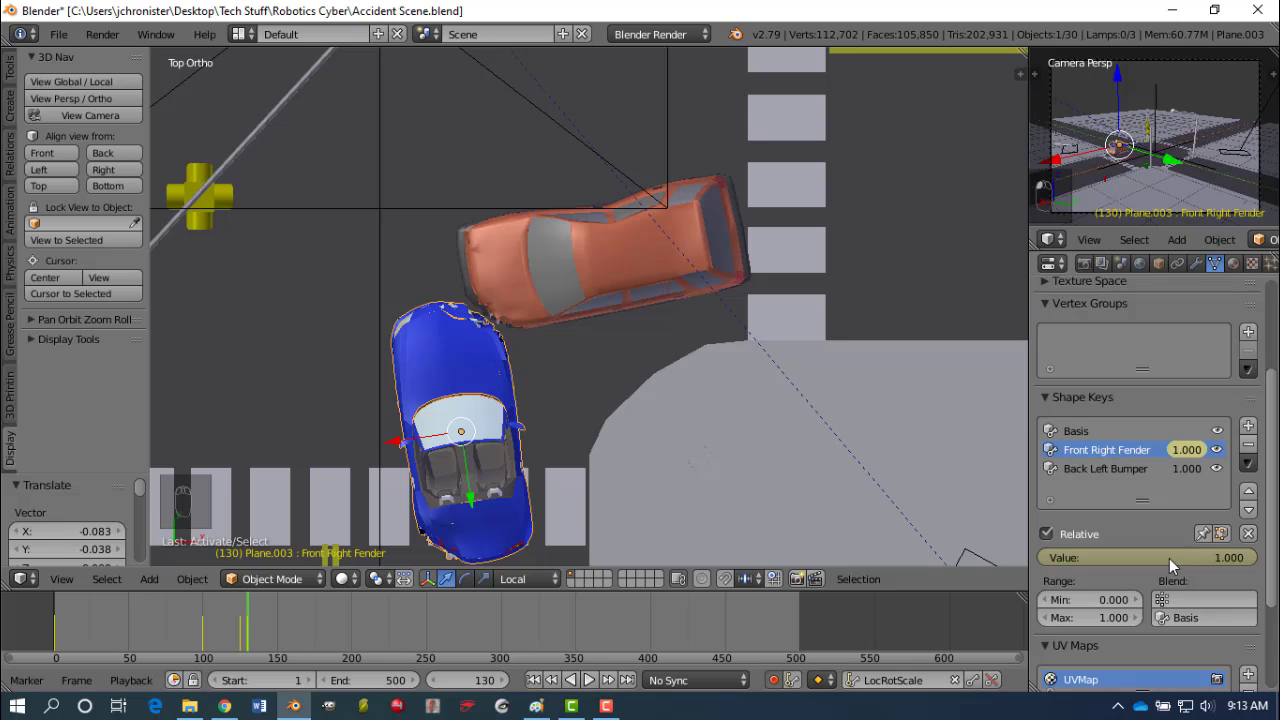
{"action": "key", "text": "i"}
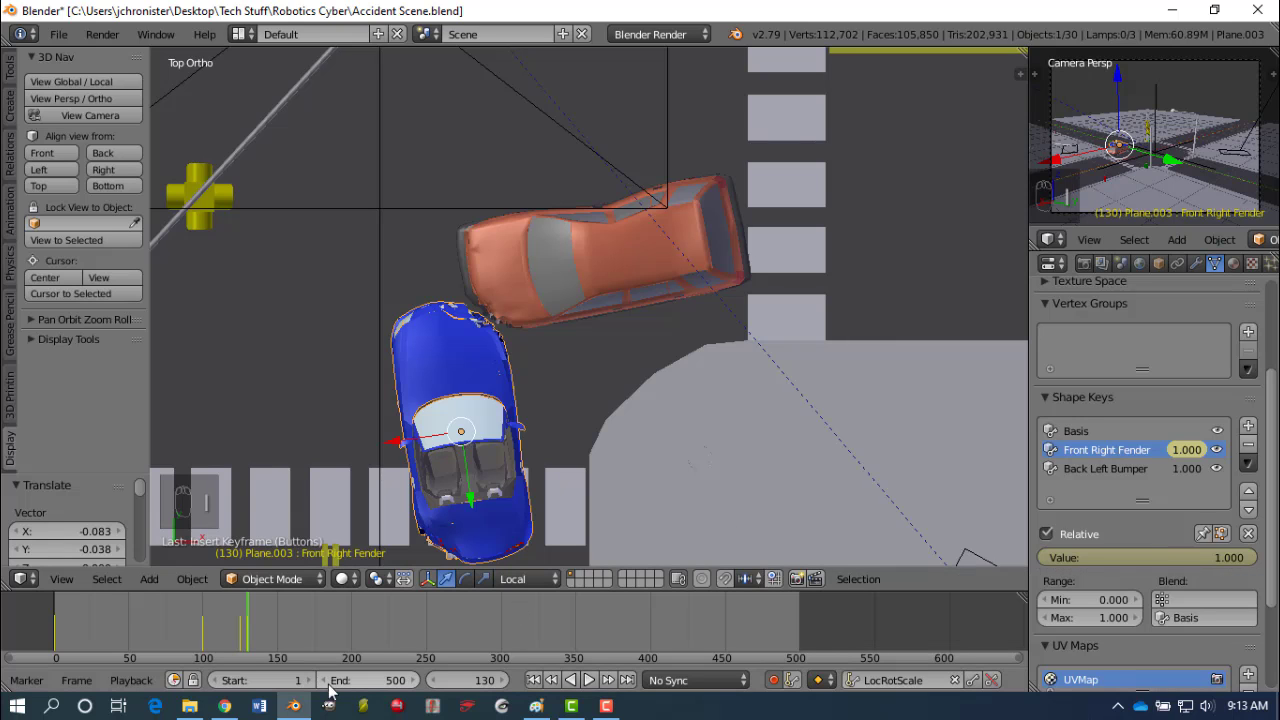
Play the animation from about frame 112 through the impact to check the fender damage on both cars.
{"action": "left_click_drag", "start_coordinate": [245, 602], "coordinate": [219, 623]}
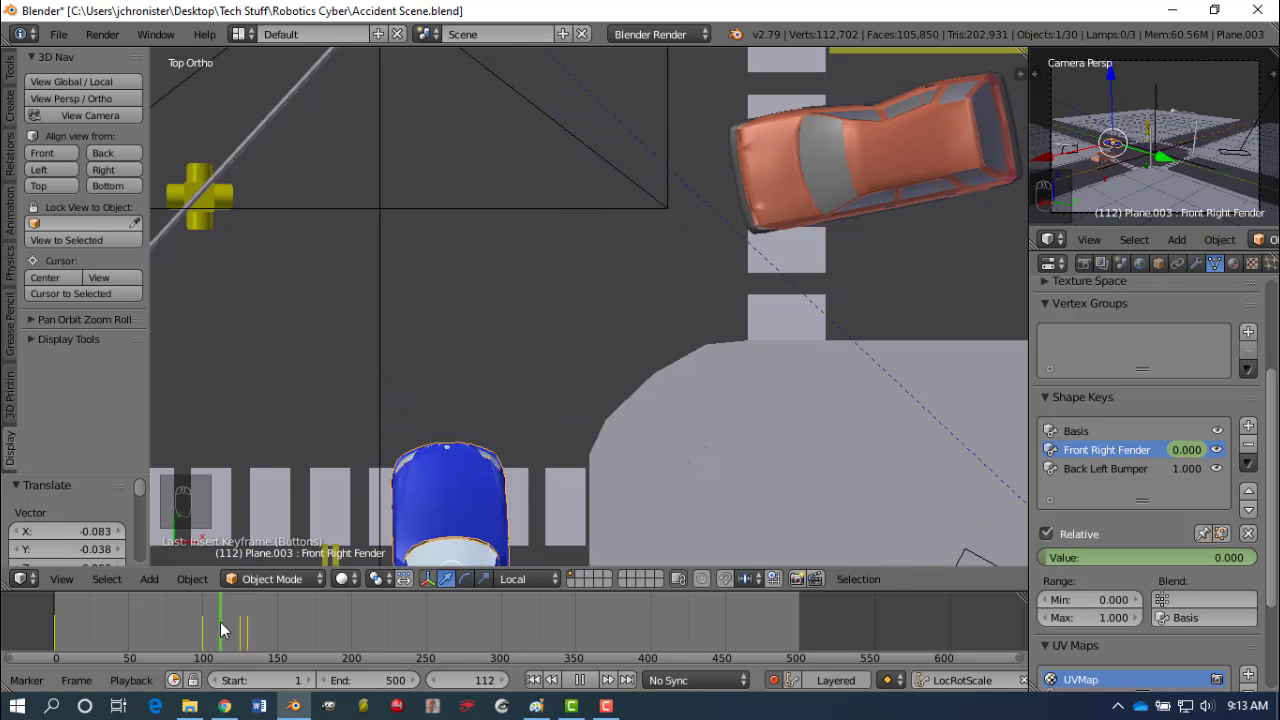
{"action": "left_click", "coordinate": [587, 680]}
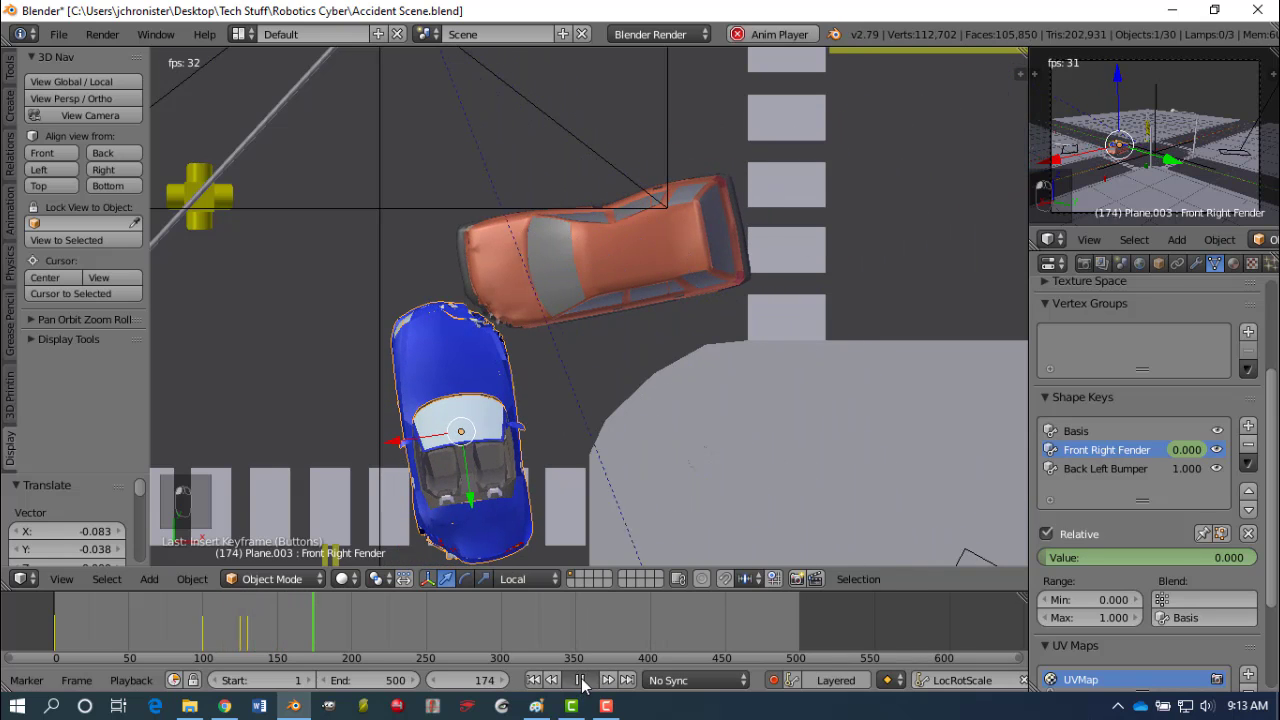
{"action": "left_click", "coordinate": [581, 681]}
{"action": "key", "text": "shift+alt+a"}
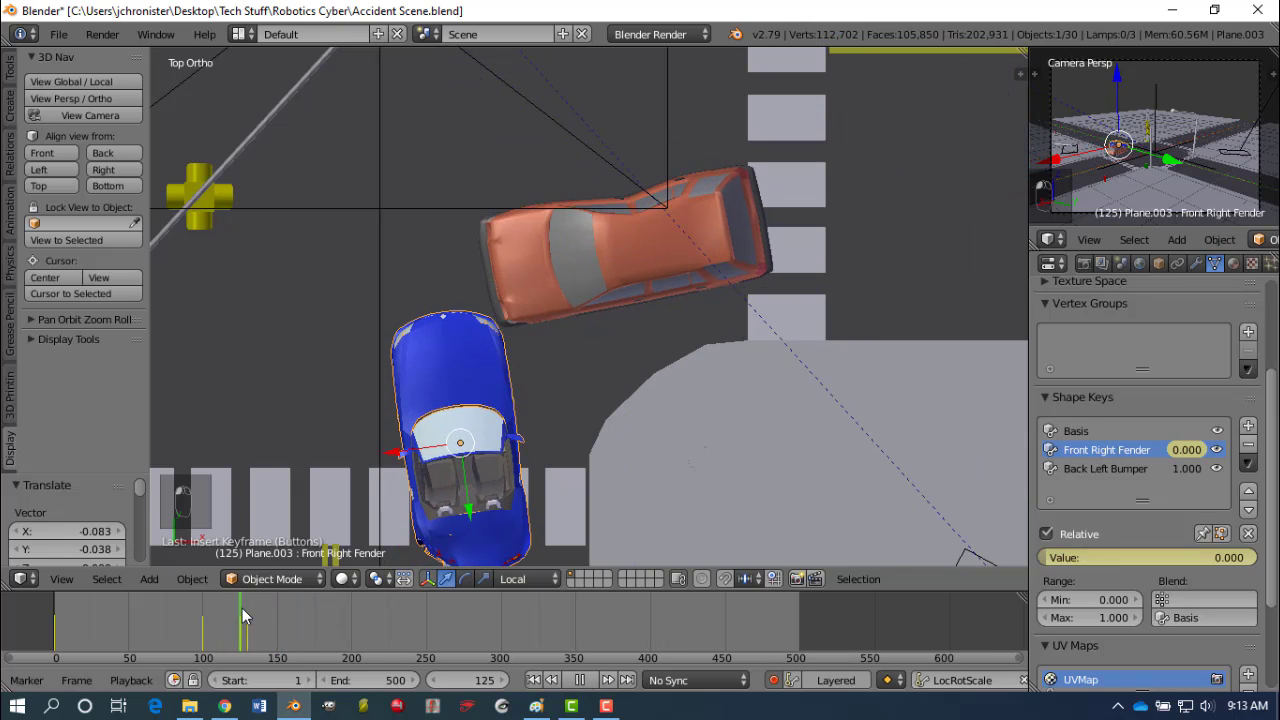
On frame 159, rotate the blue car about -38° and move it about -0.425 in X and 0.3 in Y.
{"action": "left_click_drag", "start_coordinate": [235, 607], "coordinate": [291, 605]}
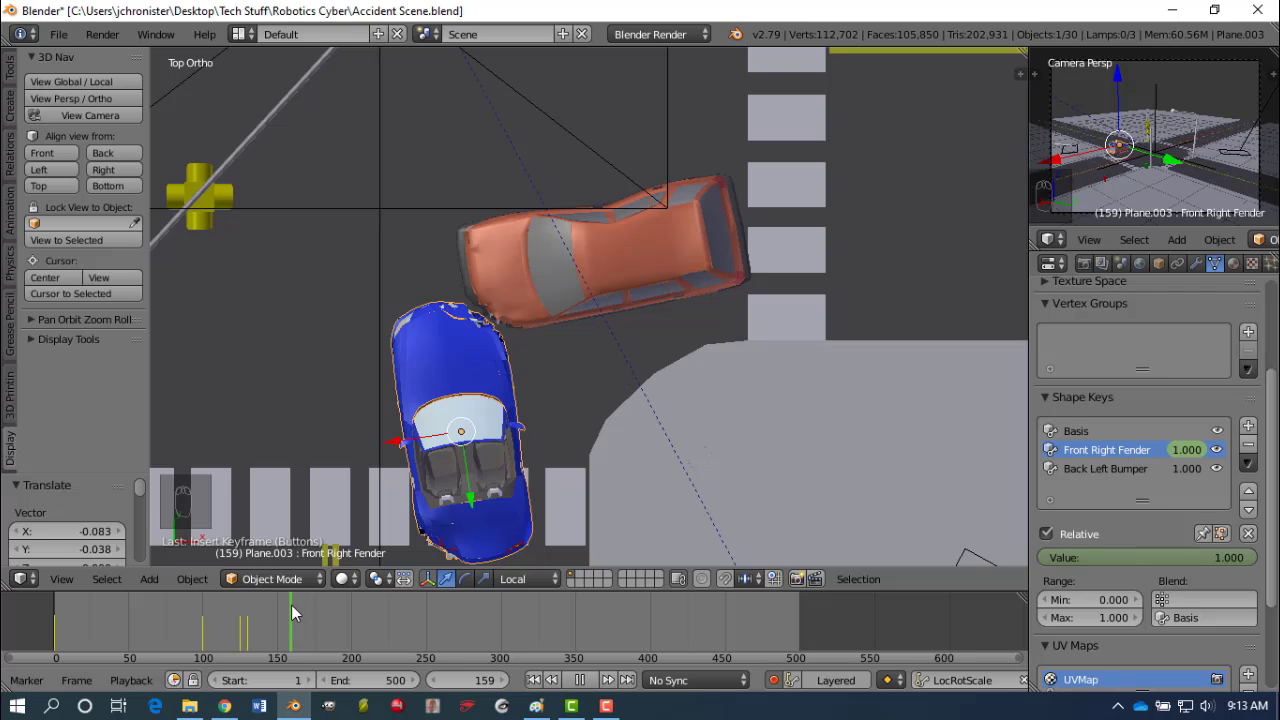
{"action": "scroll", "coordinate": [503, 411], "scroll_direction": "down", "scroll_amount": 3}
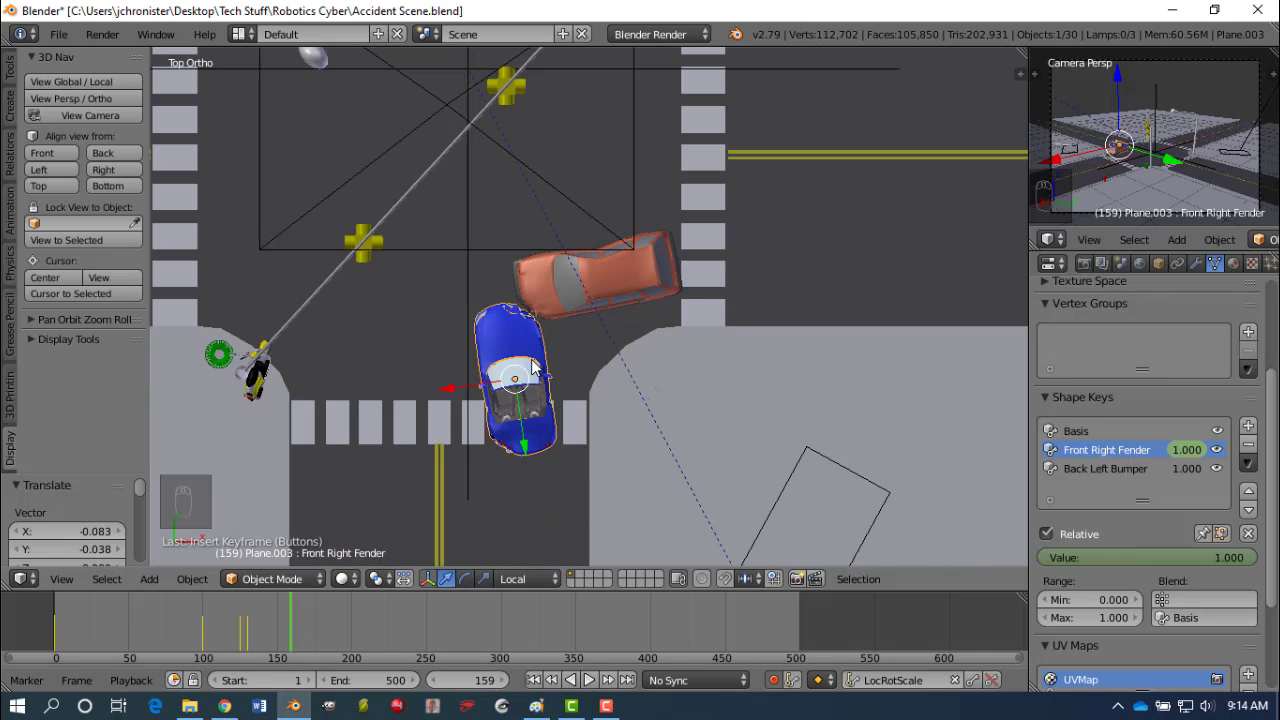
{"action": "key", "text": "r"}
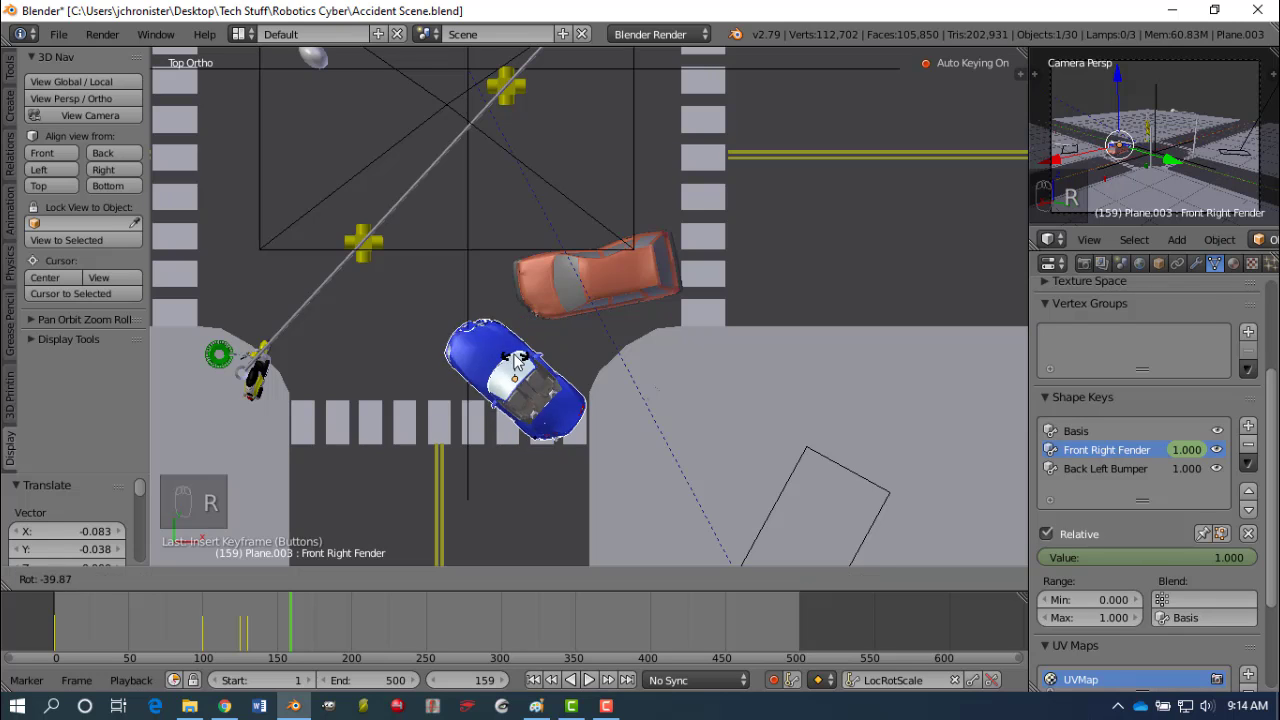
{"action": "left_click", "coordinate": [517, 360]}
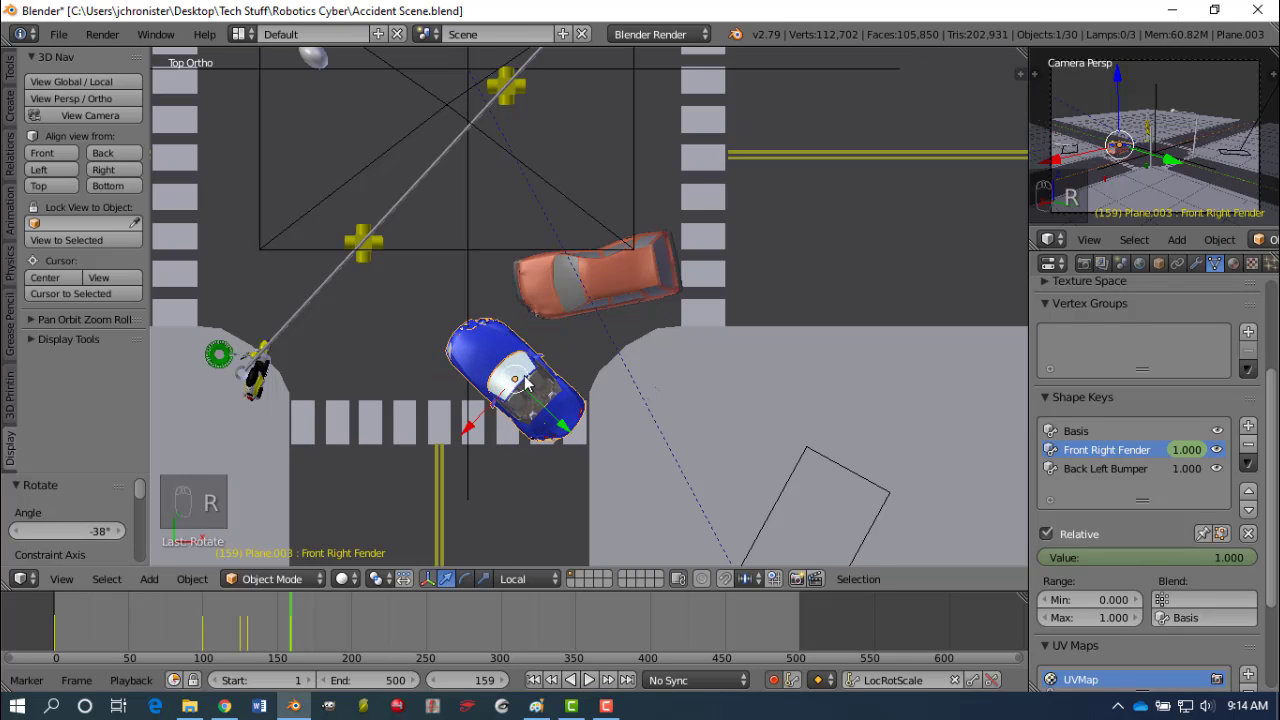
{"action": "key", "text": "g"}
{"action": "left_click", "coordinate": [430, 318]}
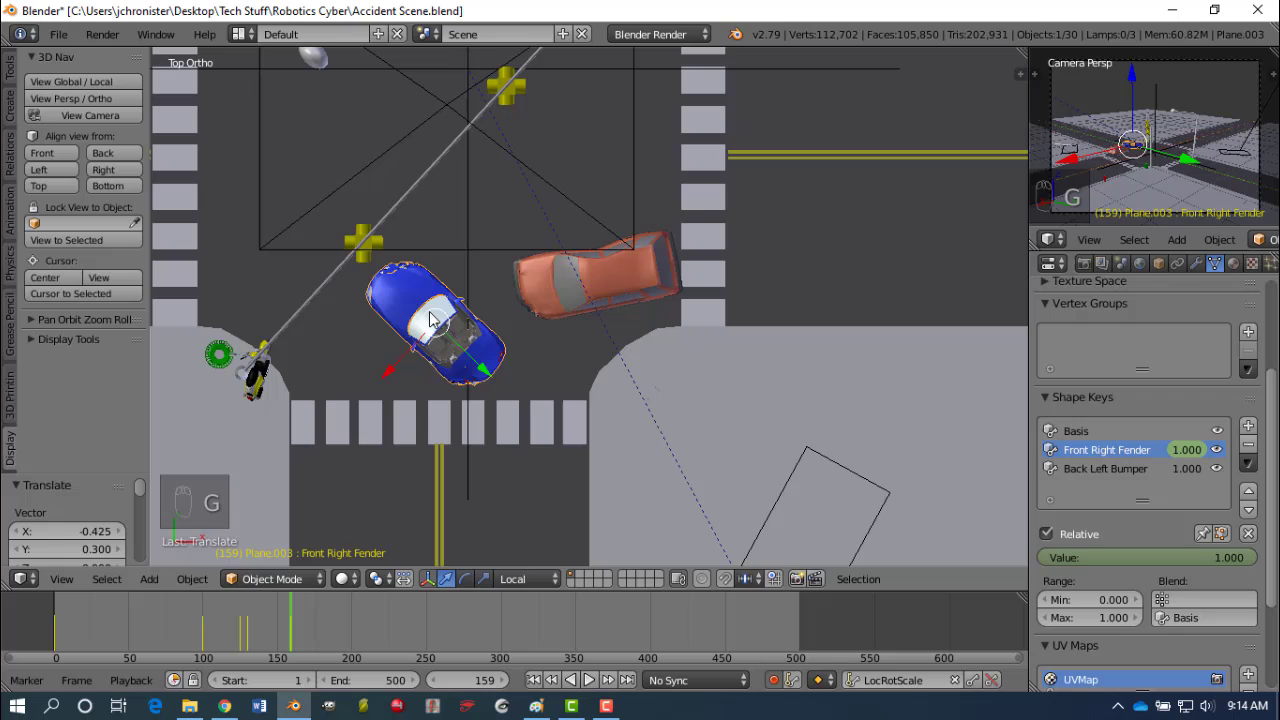
On frame 159, rotate the red car about 30.4°, move it about -0.3 in X and 0.15 in Y, and rotate it another 11.5°.
{"action": "right_click", "coordinate": [596, 297]}
{"action": "key", "text": "r"}
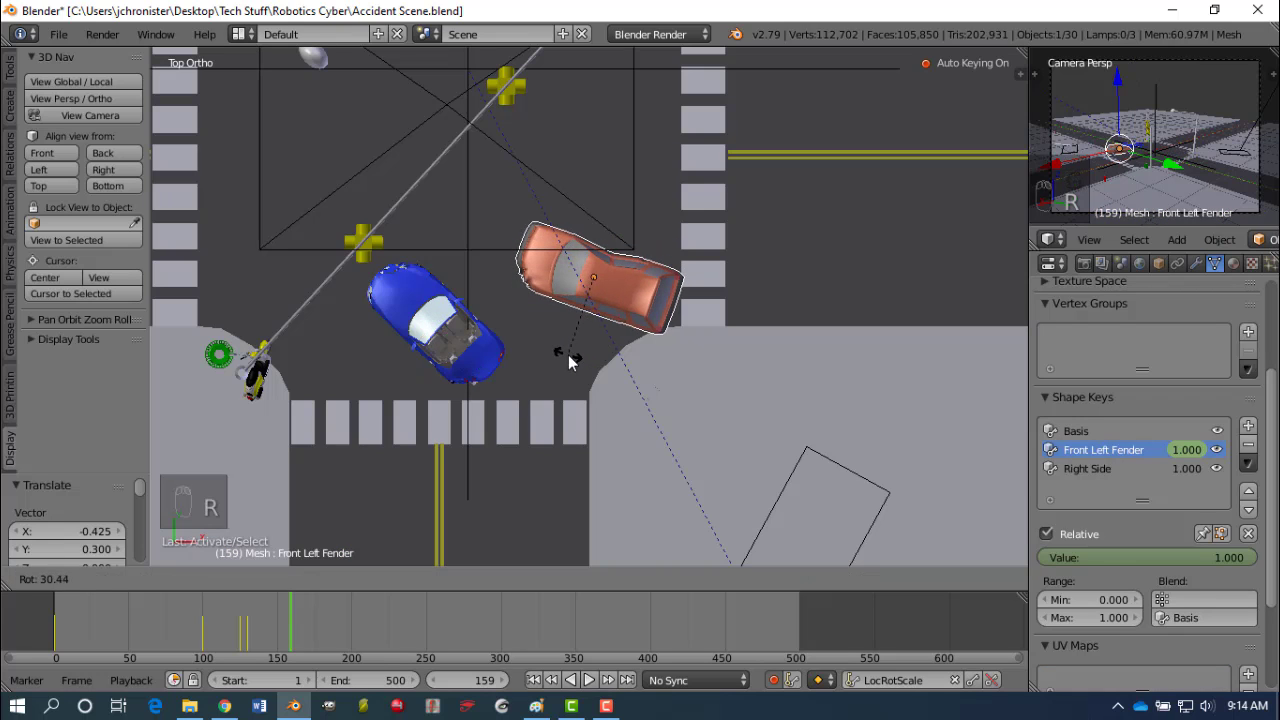
{"action": "left_click", "coordinate": [568, 355]}
{"action": "key", "text": "g"}
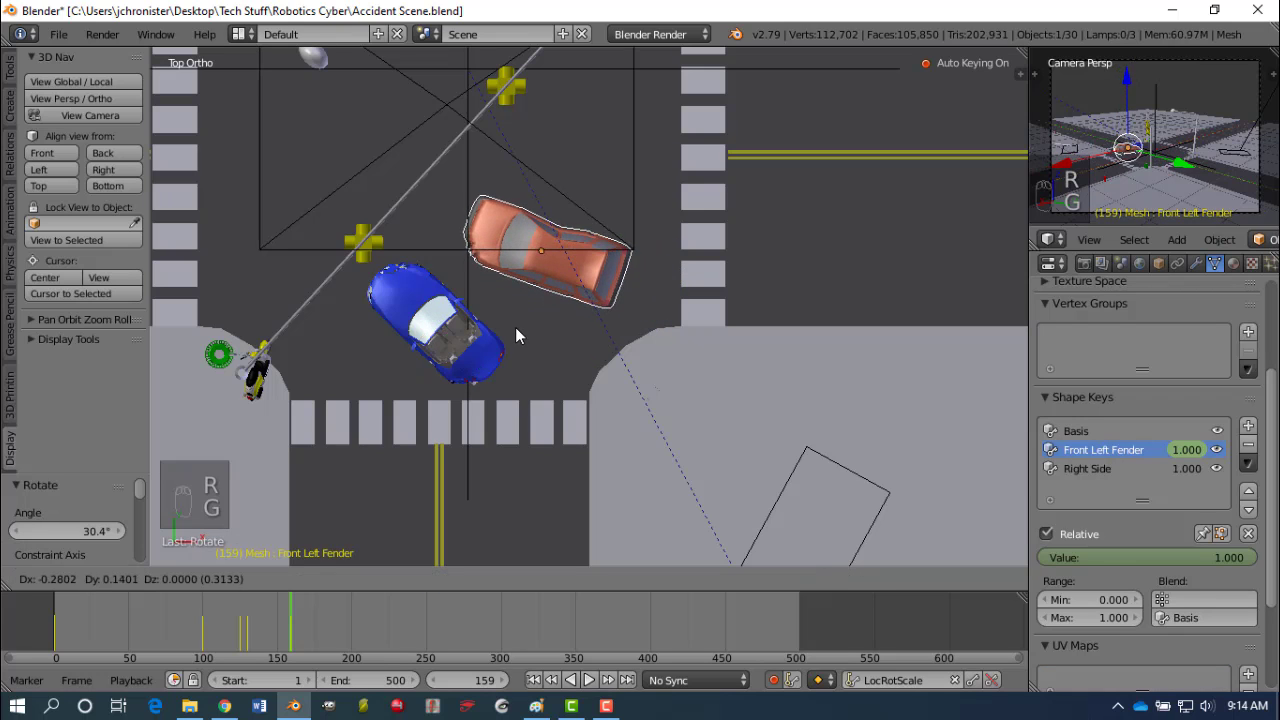
{"action": "left_click", "coordinate": [512, 327]}
{"action": "key", "text": "r"}
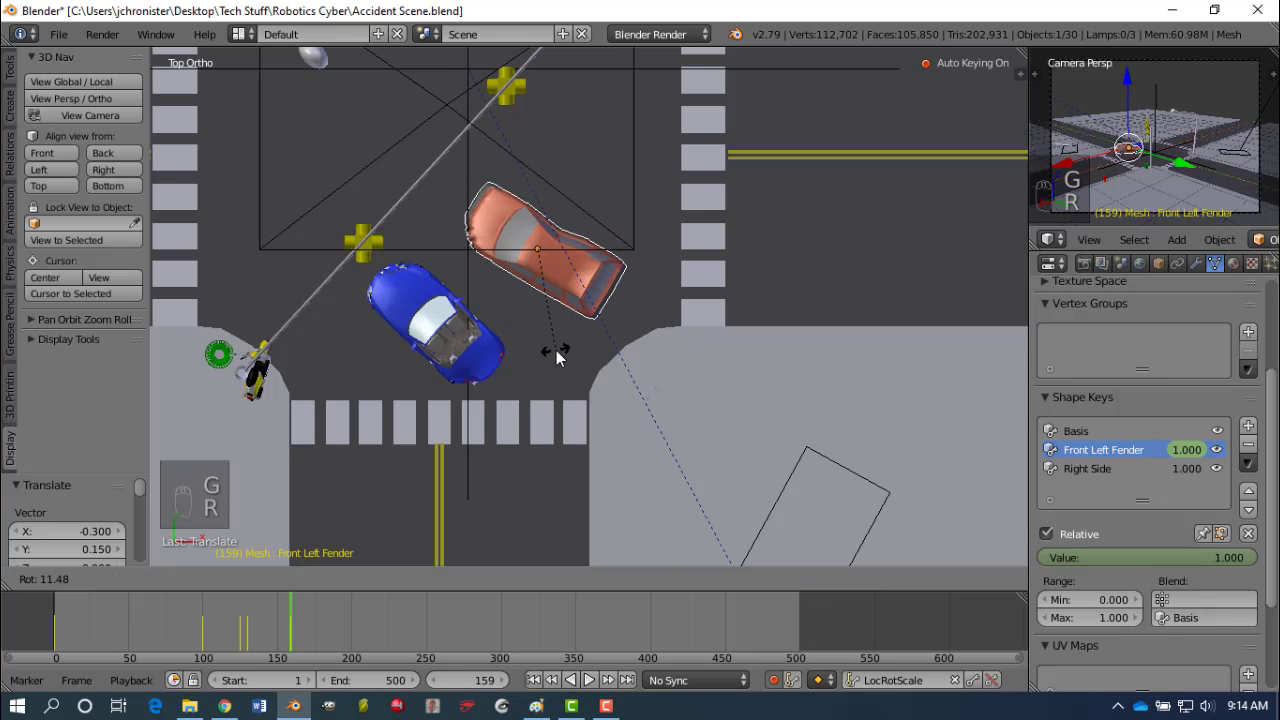
{"action": "left_click", "coordinate": [560, 351]}
On frame 191, rotate the red car about 54.4° and move it about 0.21 in X and 0.36 in Y.
{"action": "scroll", "coordinate": [523, 349], "scroll_direction": "down", "scroll_amount": 1}
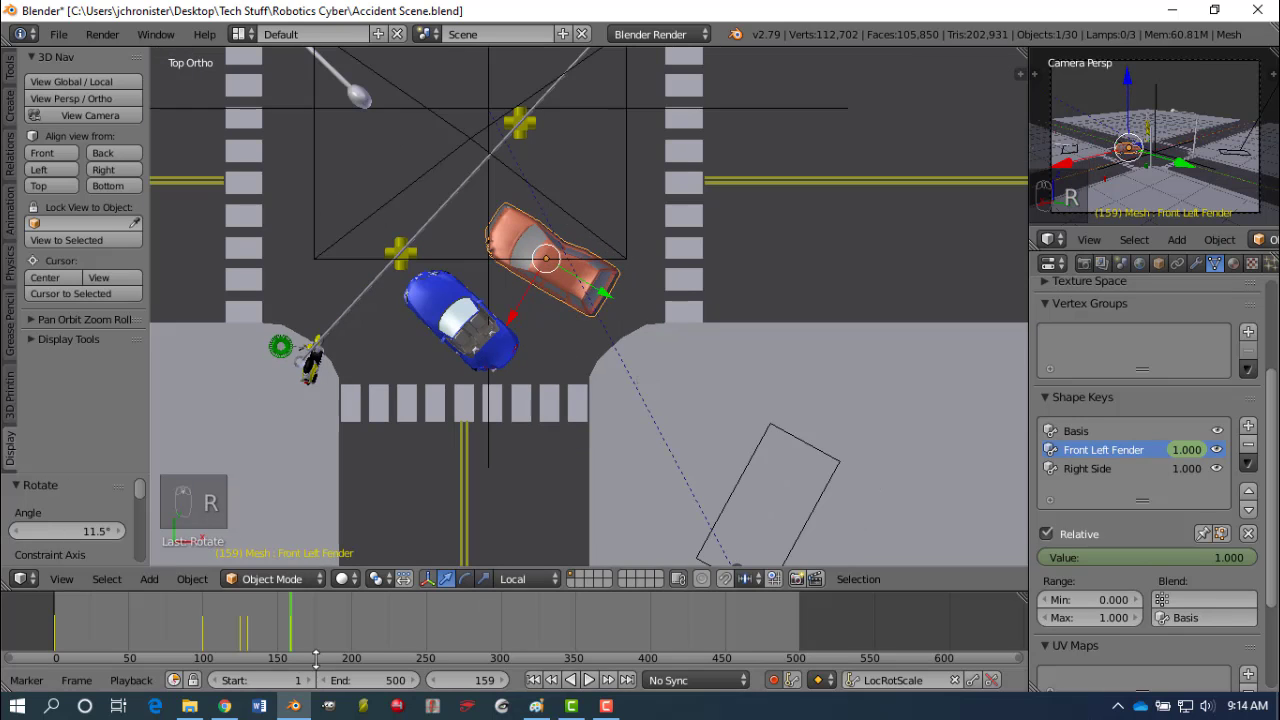
{"action": "left_click_drag", "start_coordinate": [318, 601], "coordinate": [338, 599]}
{"action": "key", "text": "r"}
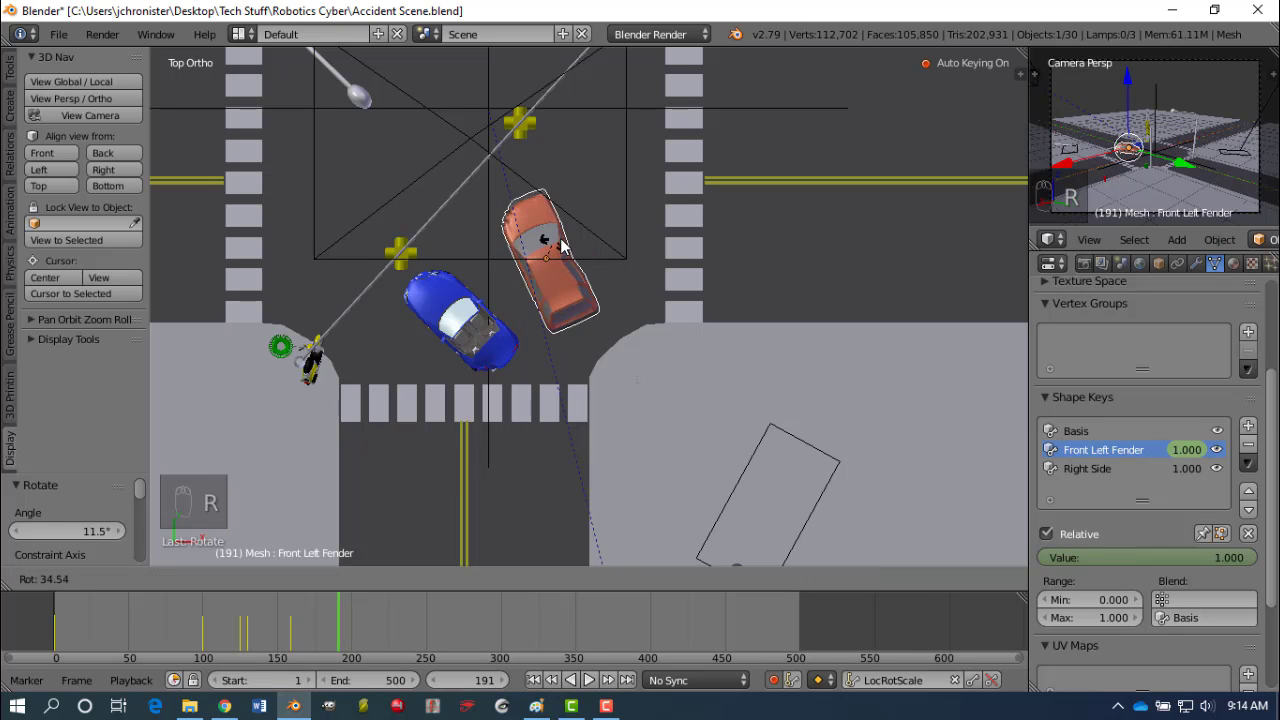
{"action": "left_click", "coordinate": [563, 245]}
{"action": "key", "text": "g"}
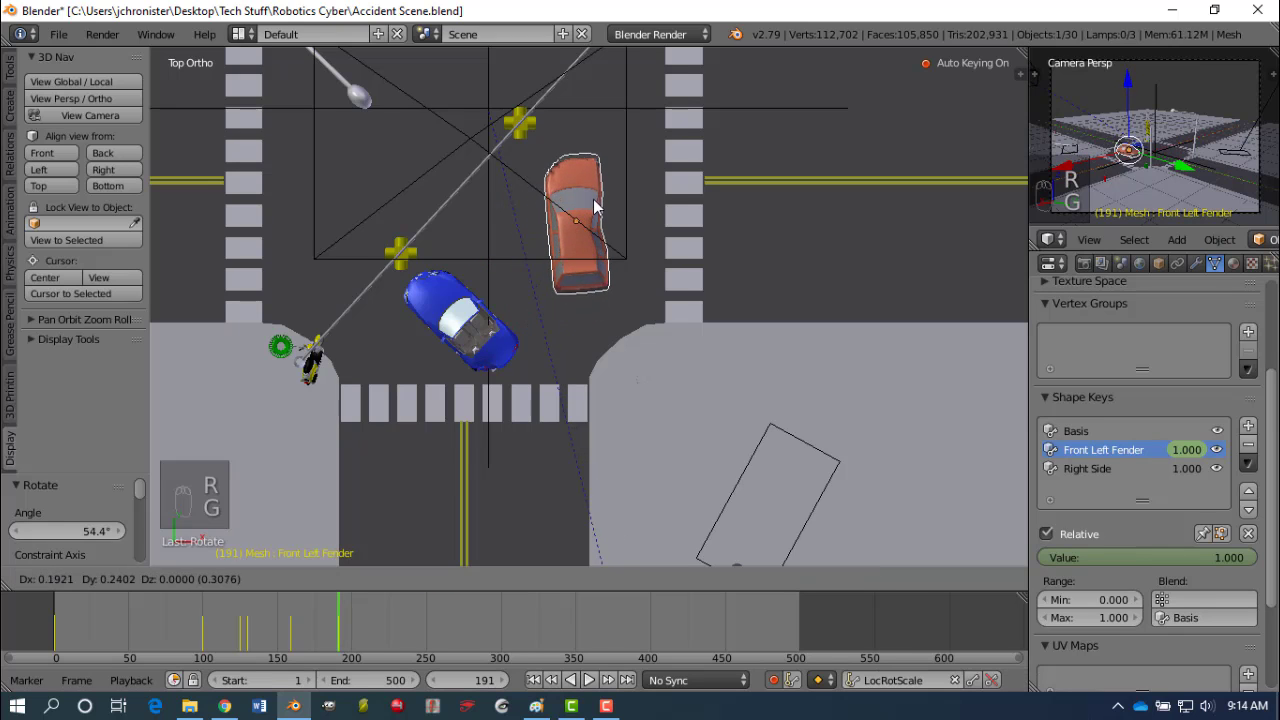
{"action": "left_click", "coordinate": [600, 190]}
On frame 191, move the blue car about -0.3 in X and 0.552 in Y, and rotate it about -13°.
{"action": "right_click", "coordinate": [485, 325]}
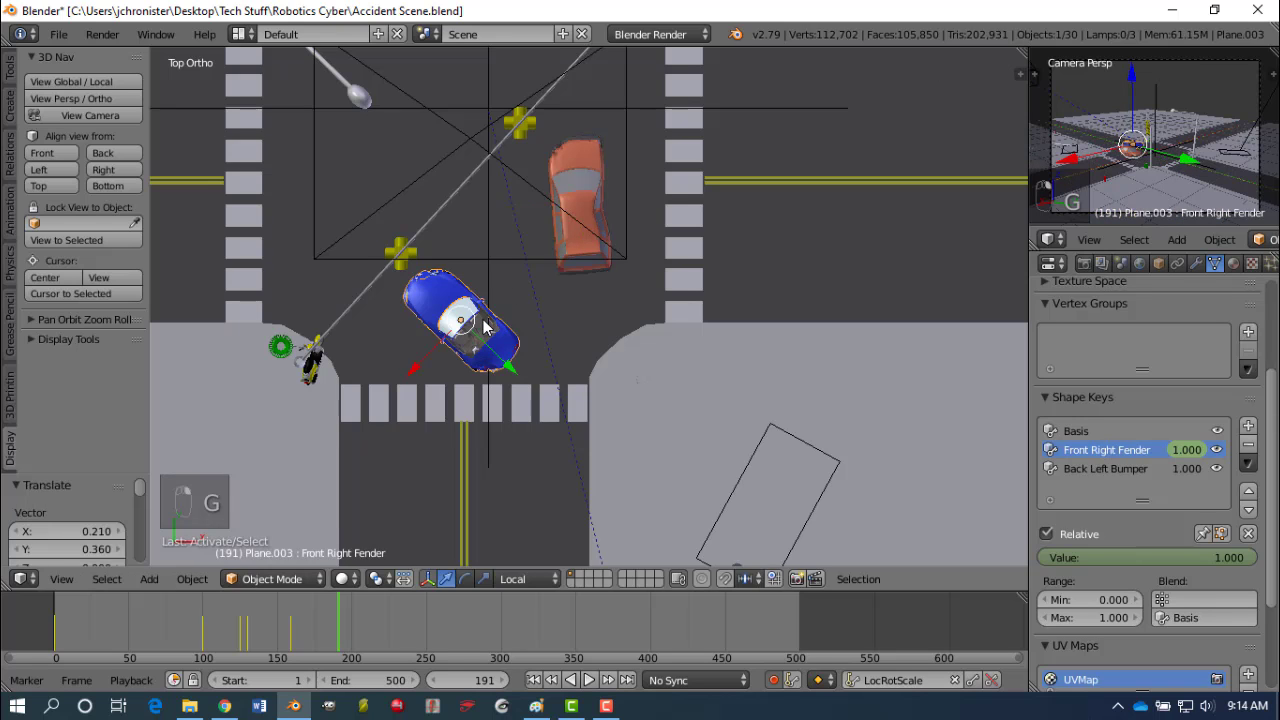
{"action": "key", "text": "g"}
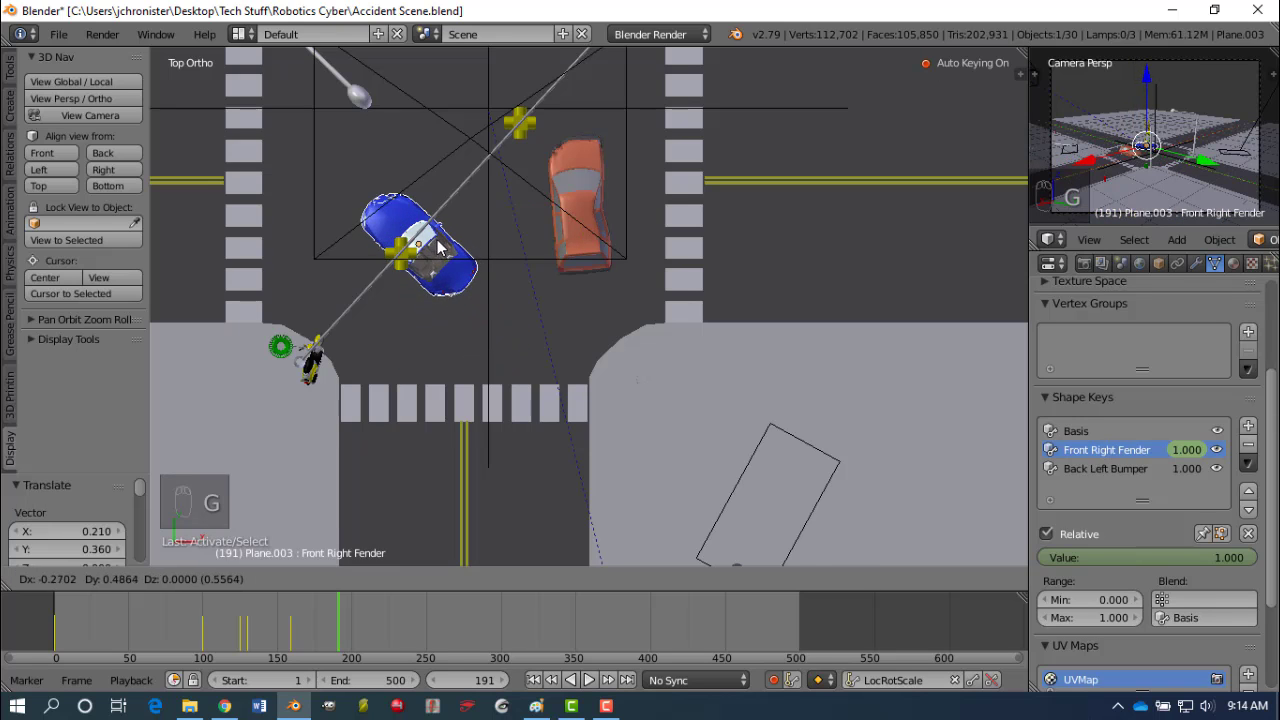
{"action": "left_click", "coordinate": [437, 240]}
{"action": "key", "text": "r"}
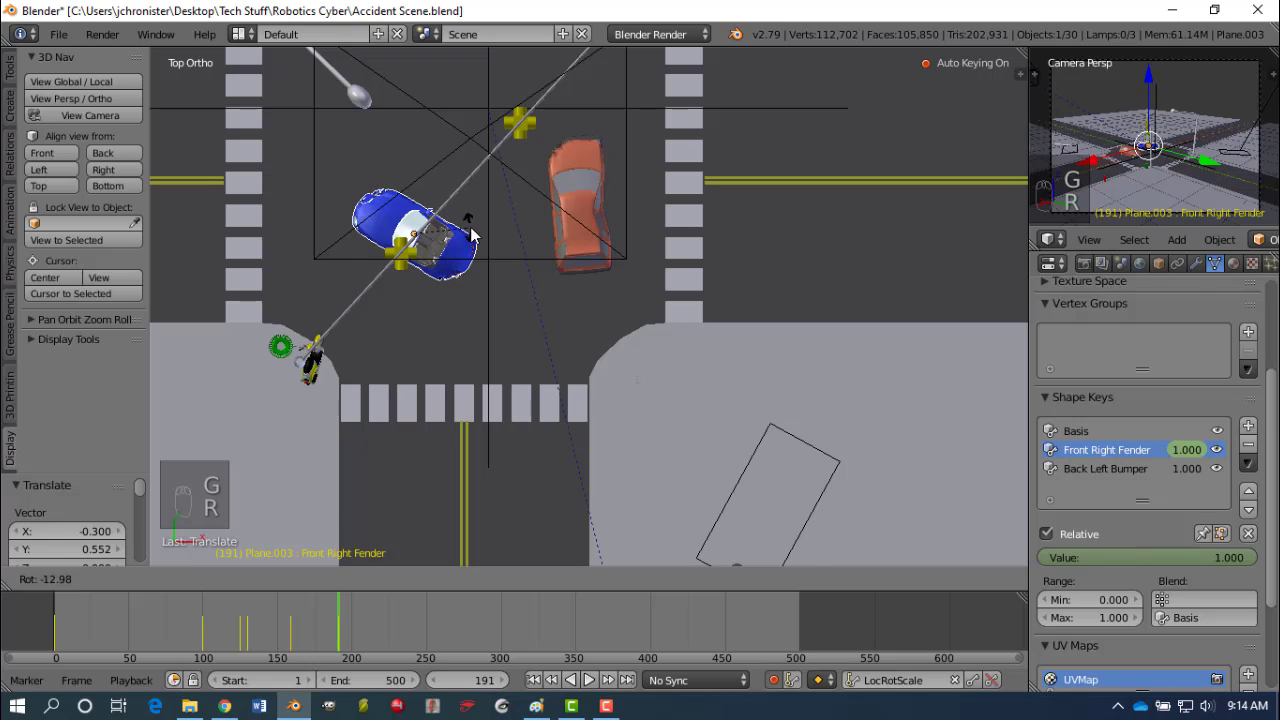
{"action": "left_click", "coordinate": [493, 261]}
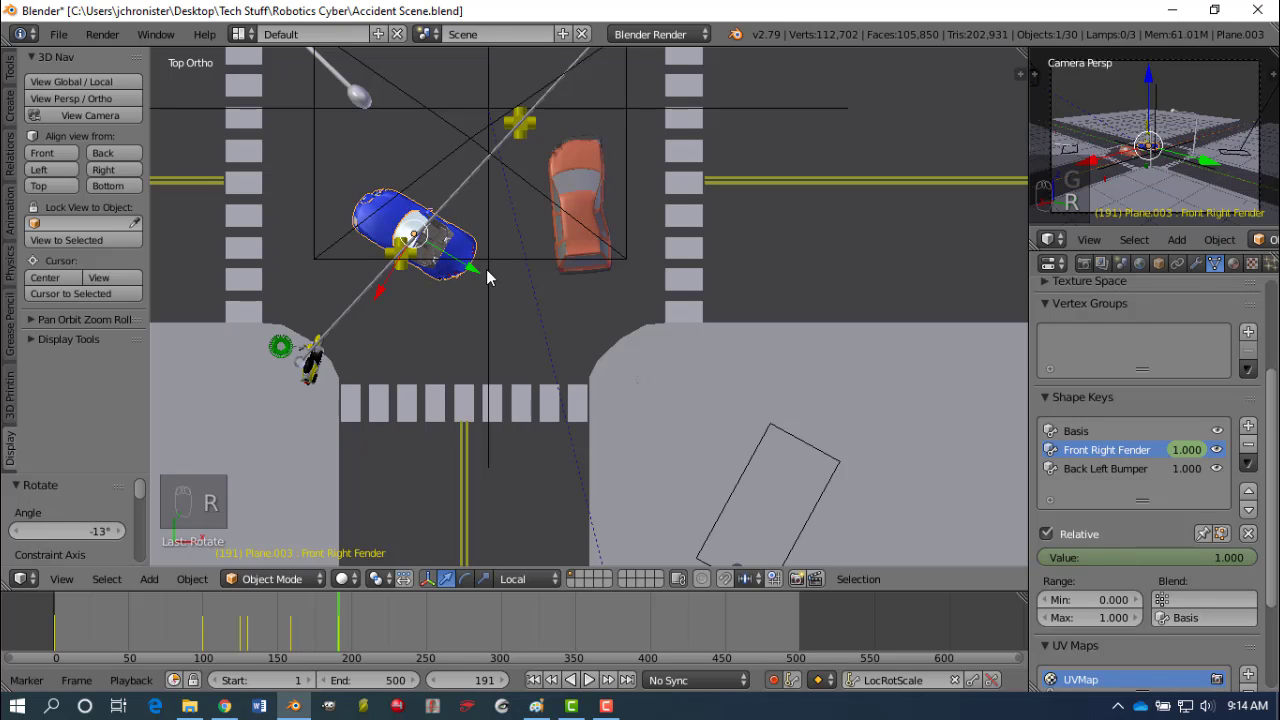
Play the animation from about frame 113 and scrub back through the cars' spin after the impact to check it.
{"action": "left_click_drag", "start_coordinate": [341, 620], "coordinate": [245, 662]}
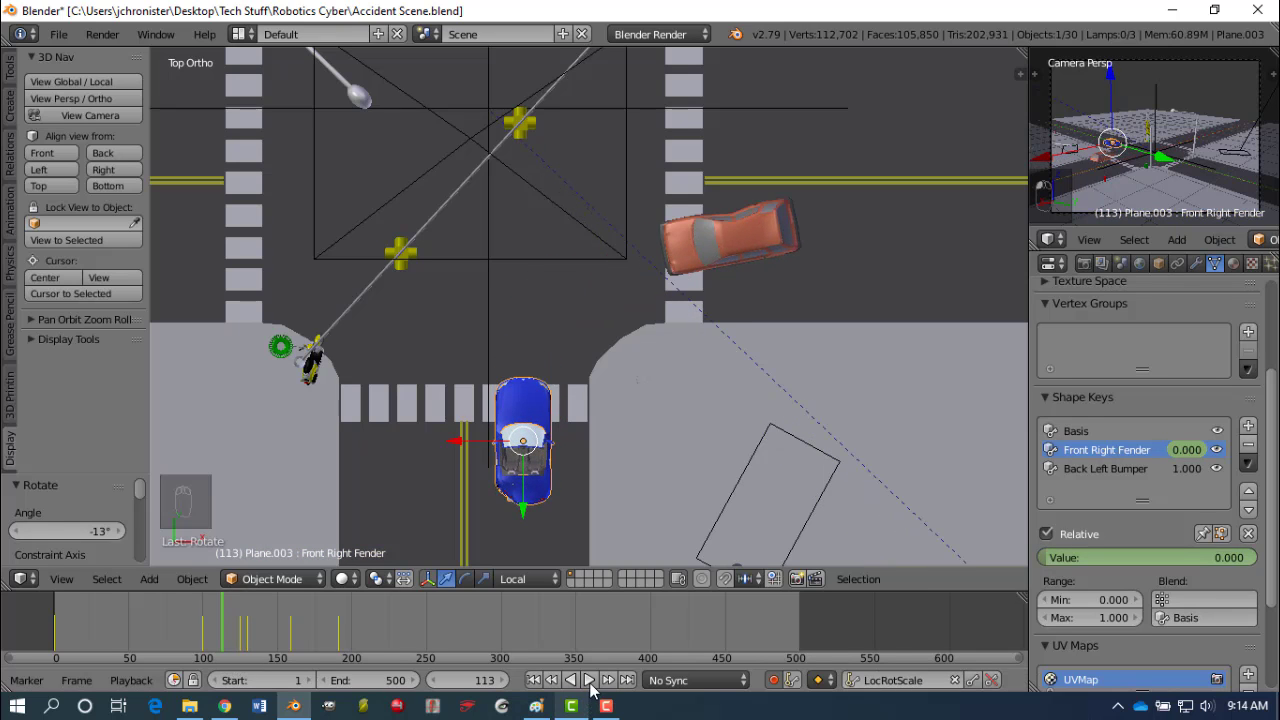
{"action": "left_click", "coordinate": [588, 682]}
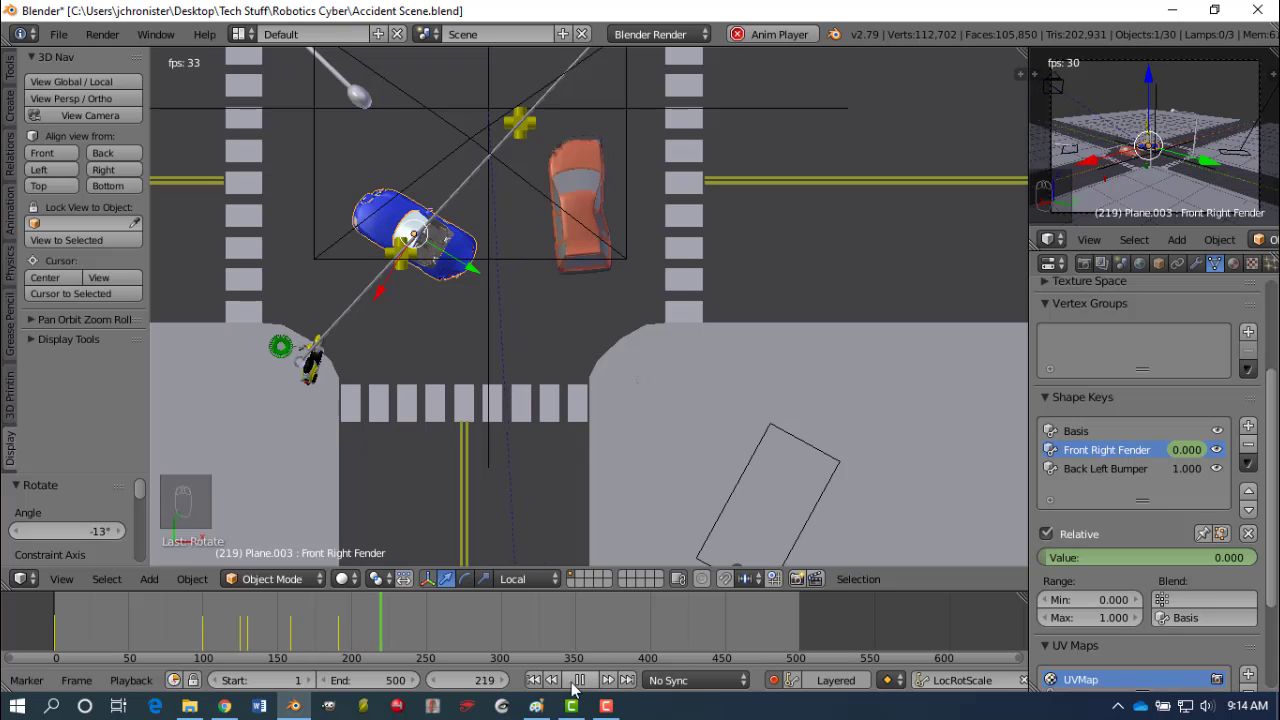
{"action": "left_click", "coordinate": [580, 680]}
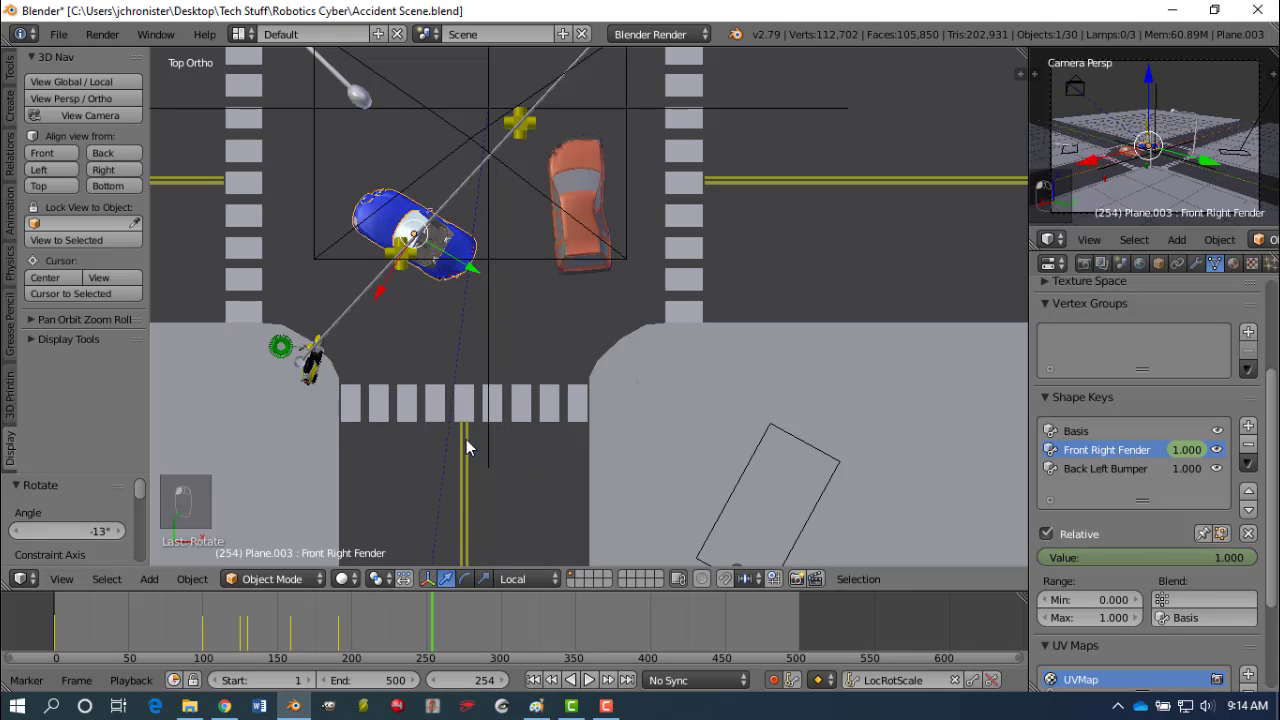
{"action": "left_click_drag", "start_coordinate": [433, 630], "coordinate": [306, 627]}
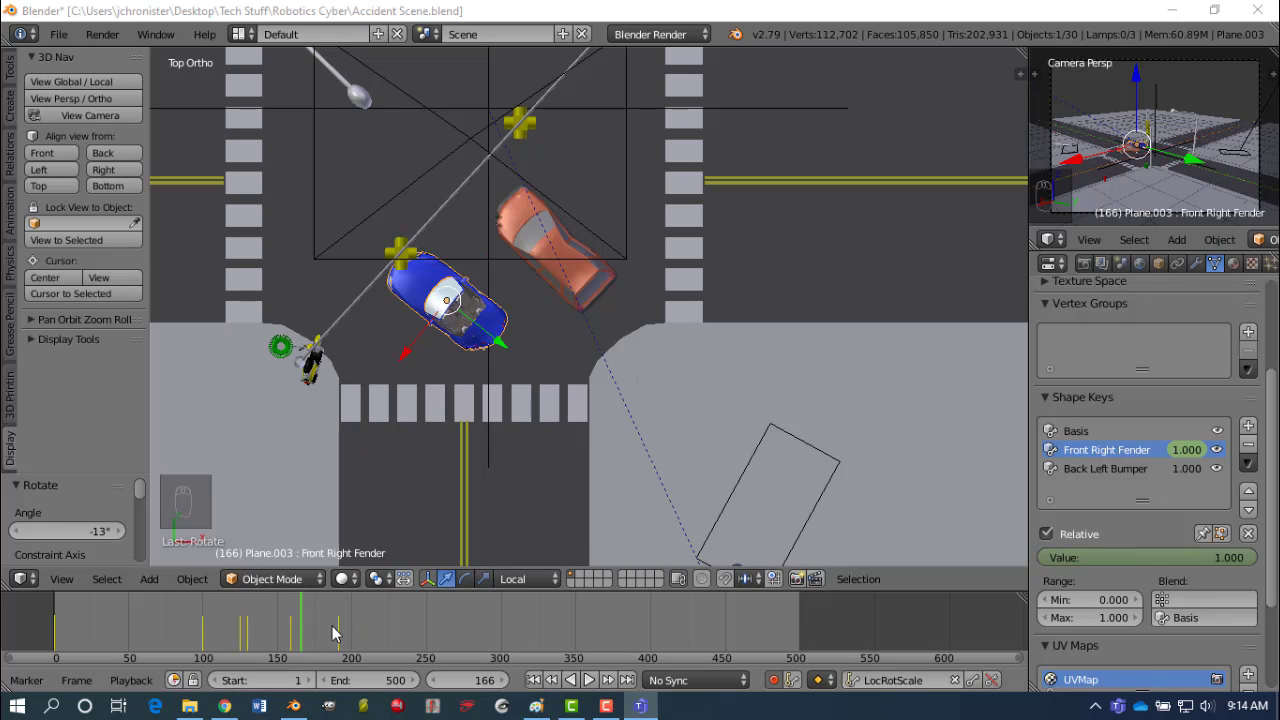
Delete the blue car's LocRotScale keyframe on frame 159.
{"action": "left_click", "coordinate": [552, 680]}
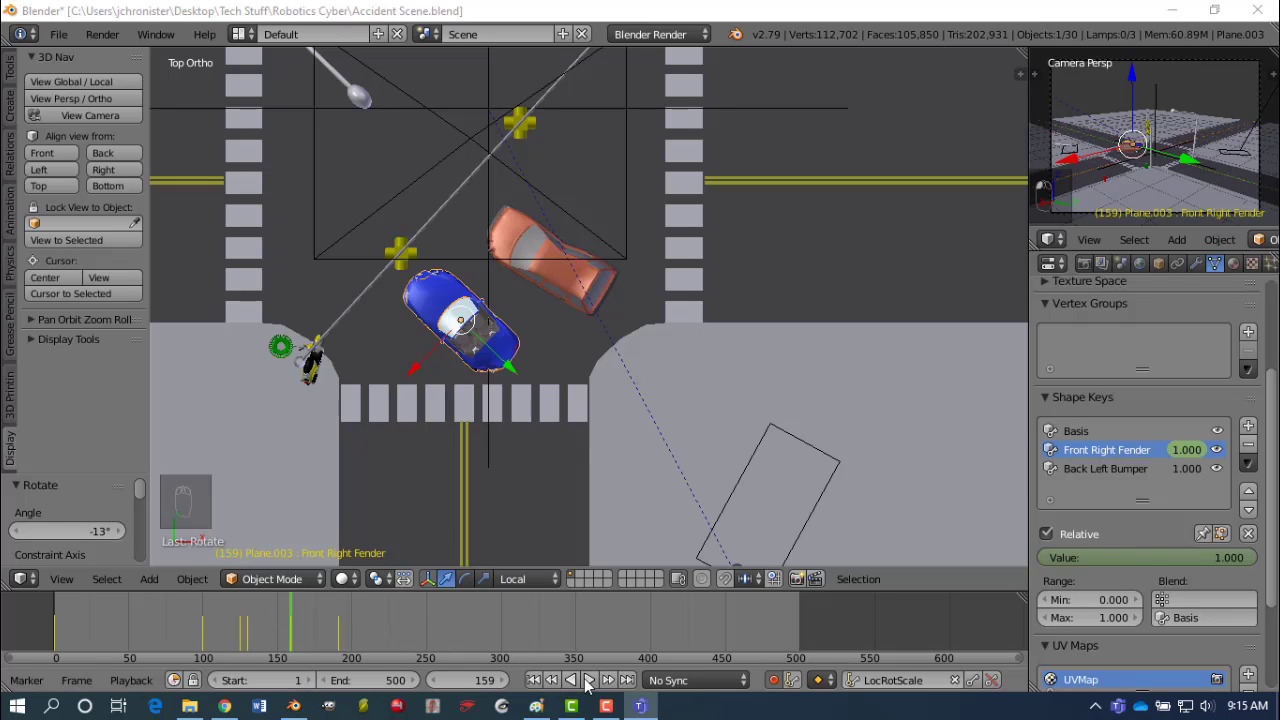
{"action": "left_click", "coordinate": [552, 680]}
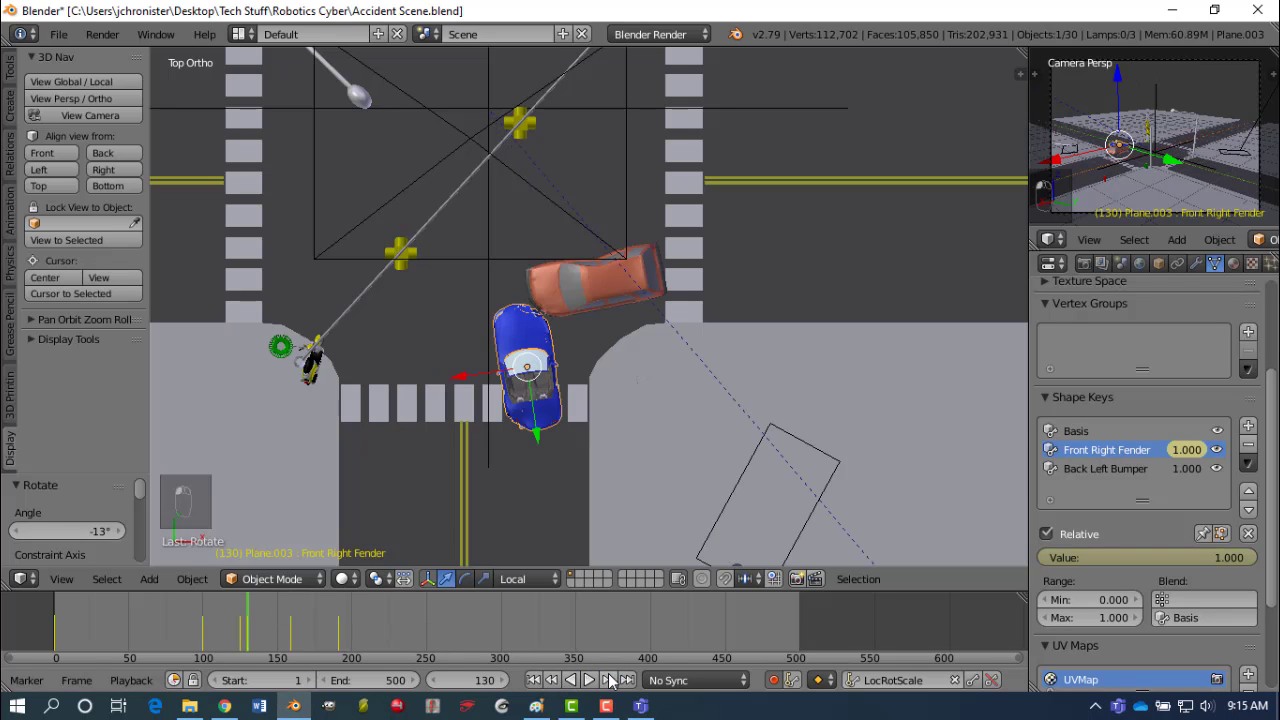
{"action": "left_click", "coordinate": [608, 680]}
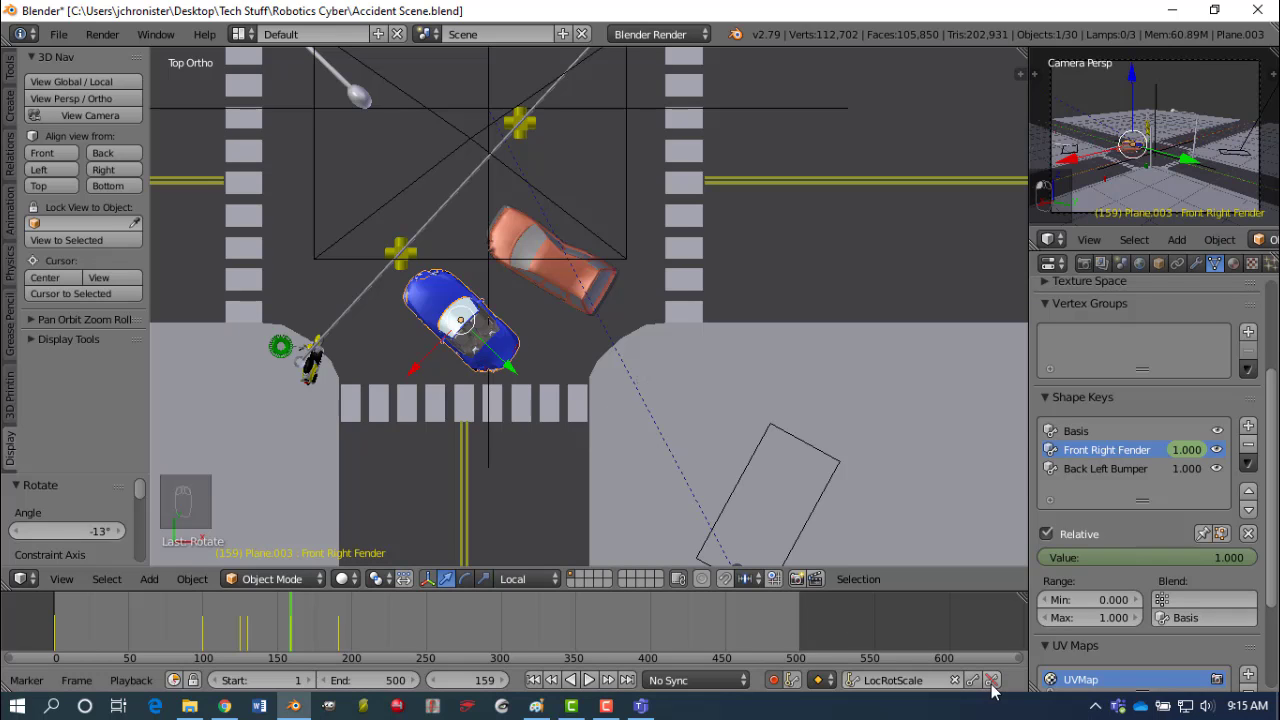
{"action": "scroll", "coordinate": [848, 680], "scroll_direction": "down", "scroll_amount": 3}
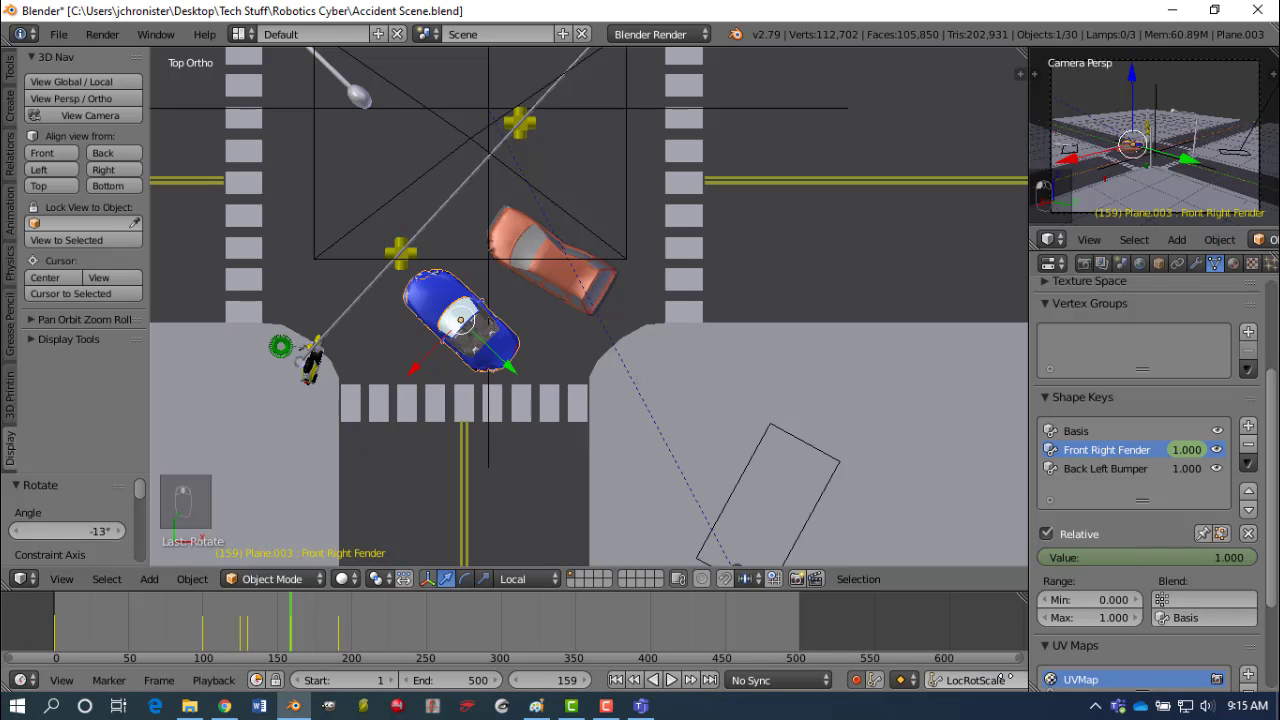
{"action": "scroll", "coordinate": [689, 678], "scroll_direction": "up", "scroll_amount": 6}
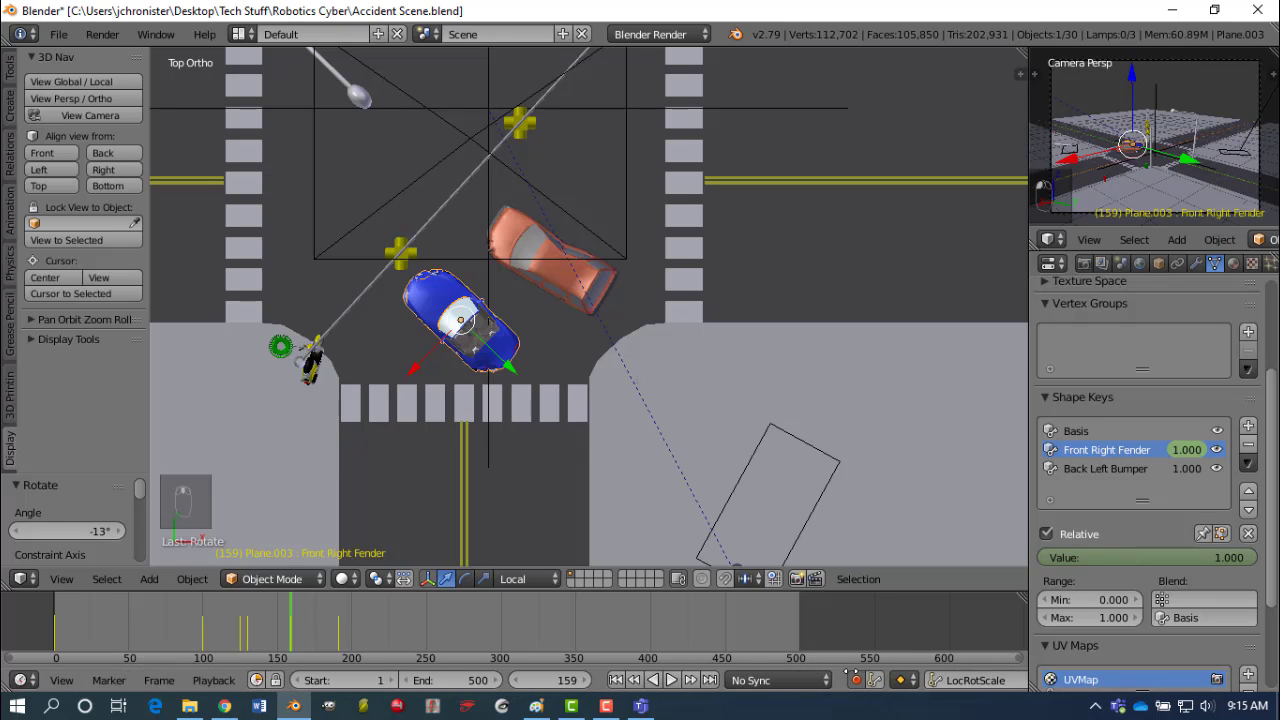
{"action": "mouse_move", "coordinate": [897, 672]}
{"action": "middle_mouse_down"}
{"action": "mouse_move", "coordinate": [775, 677]}
{"action": "mouse_move", "coordinate": [1037, 679]}
{"action": "mouse_move", "coordinate": [888, 680]}
{"action": "middle_mouse_up"}
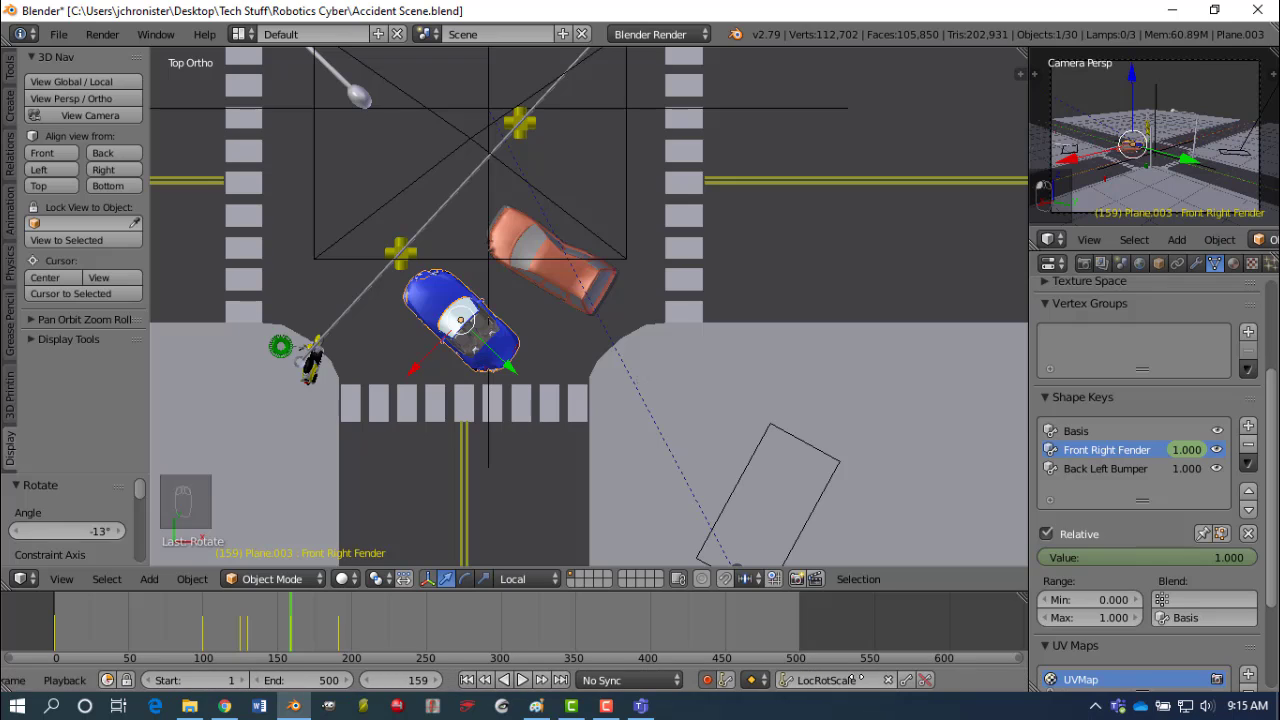
{"action": "left_click", "coordinate": [925, 680]}
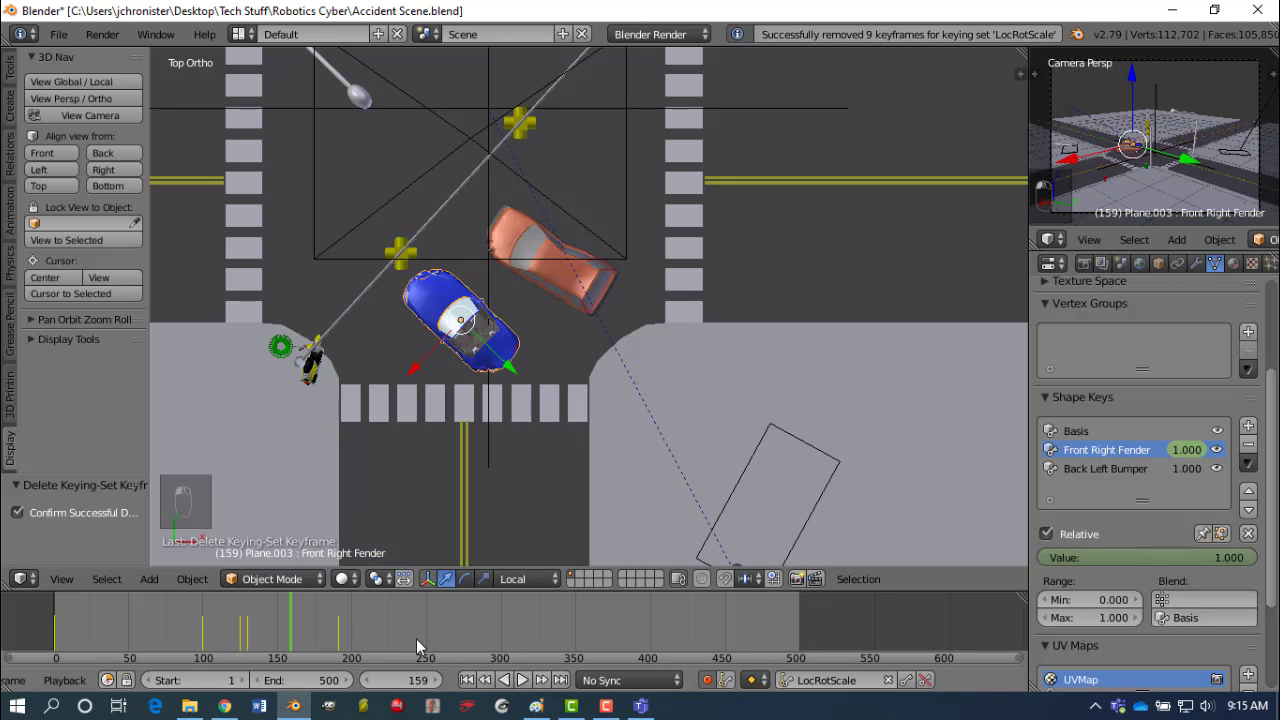
On frame 153, move the blue car about -0.18 in X and -0.036 in Y, clear of the red car.
{"action": "mouse_move", "coordinate": [280, 598]}
{"action": "left_mouse_down"}
{"action": "mouse_move", "coordinate": [303, 599]}
{"action": "mouse_move", "coordinate": [256, 605]}
{"action": "mouse_move", "coordinate": [283, 604]}
{"action": "left_mouse_up"}
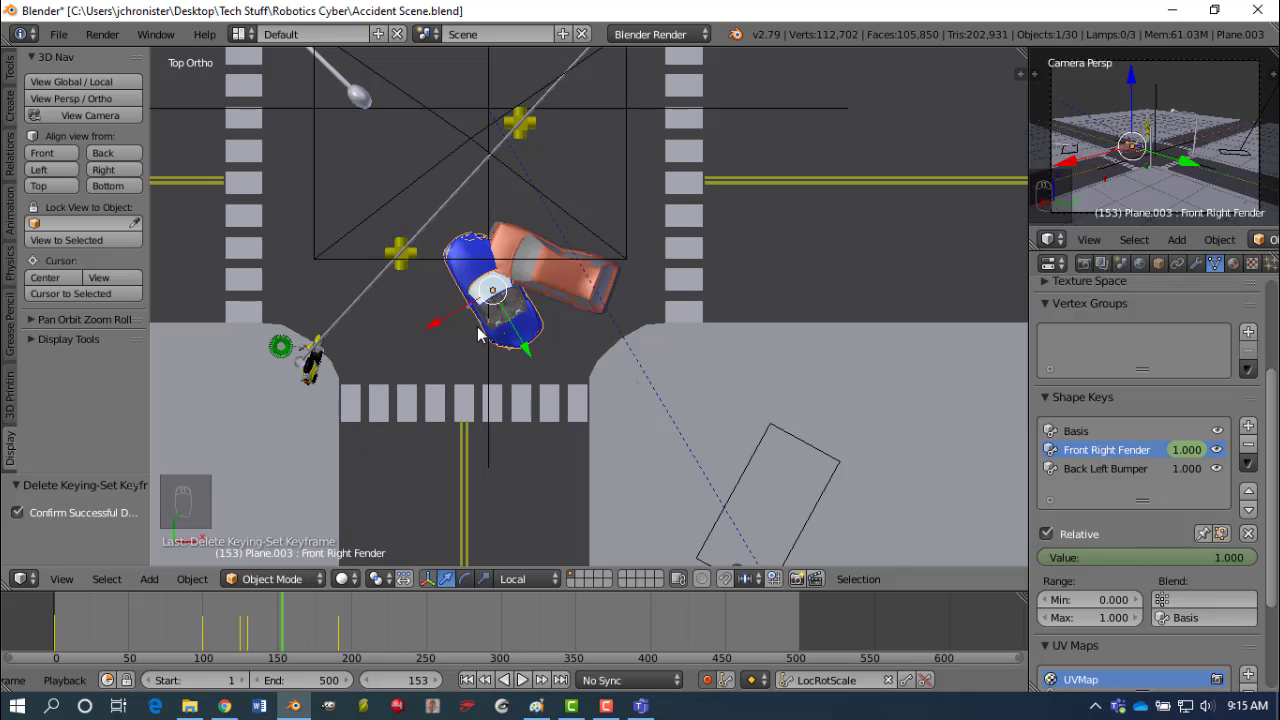
{"action": "key", "text": "g"}
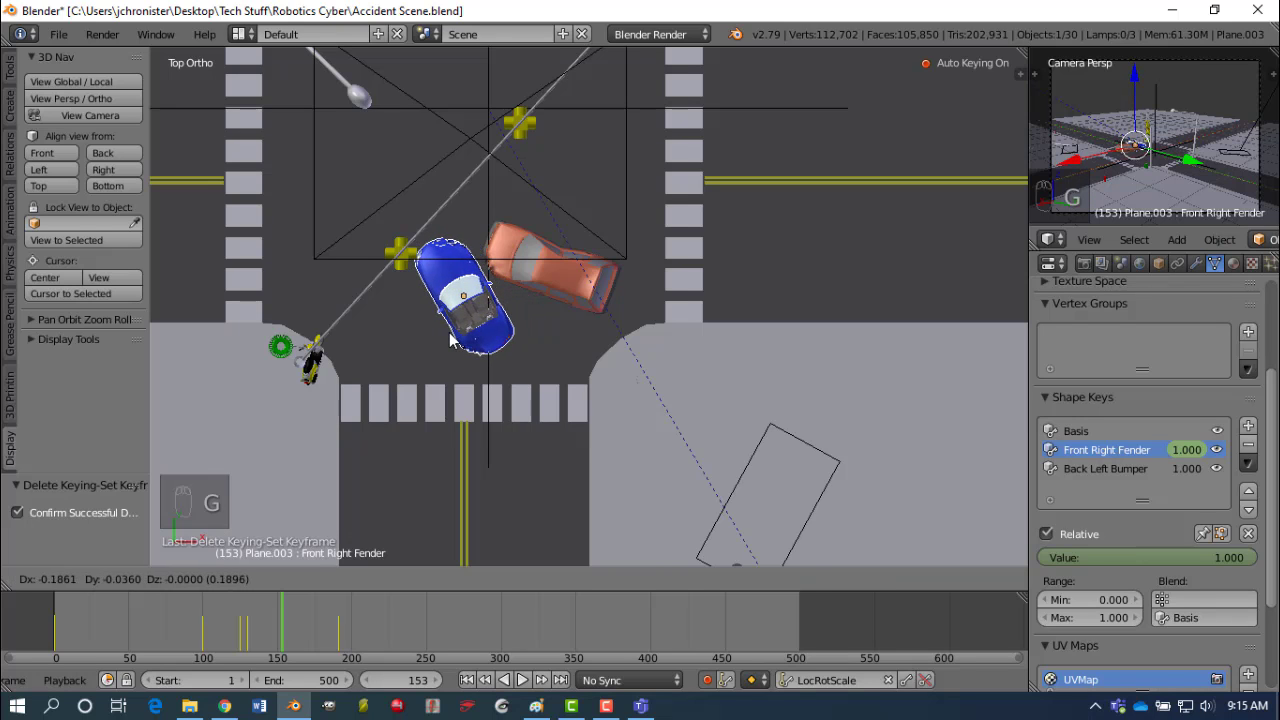
{"action": "left_click", "coordinate": [450, 338]}
On frame 137, rotate the blue car about -18.6° and move it about -0.096 in X and -0.042 in Y.
{"action": "mouse_move", "coordinate": [279, 606]}
{"action": "left_mouse_down"}
{"action": "mouse_move", "coordinate": [237, 616]}
{"action": "mouse_move", "coordinate": [259, 605]}
{"action": "left_mouse_up"}
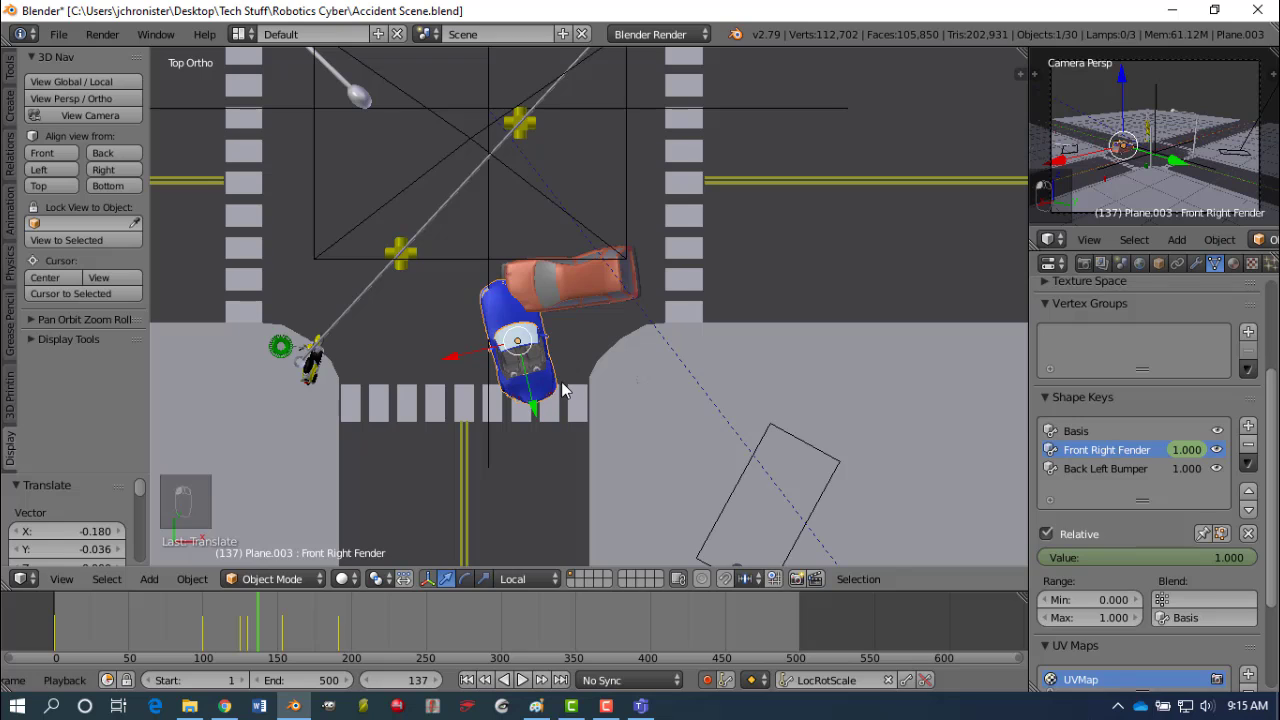
{"action": "key", "text": "r"}
{"action": "left_click", "coordinate": [594, 372]}
{"action": "key", "text": "g"}
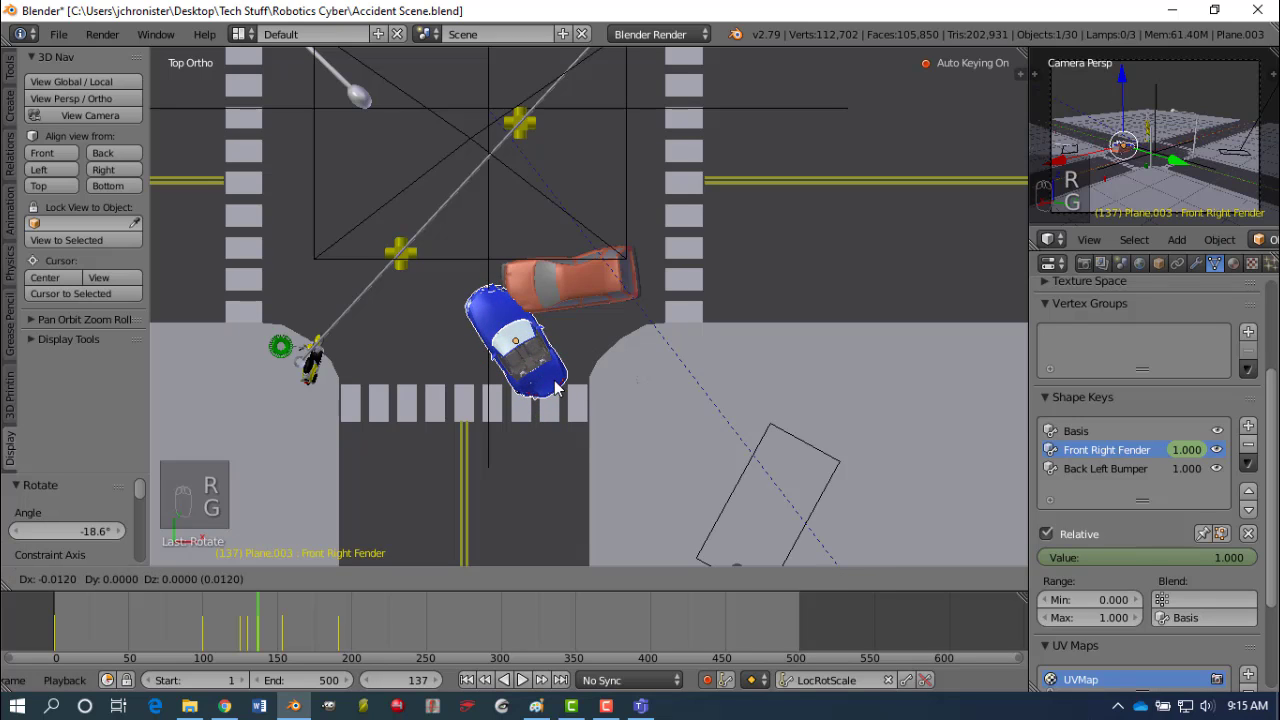
{"action": "left_click", "coordinate": [546, 397]}
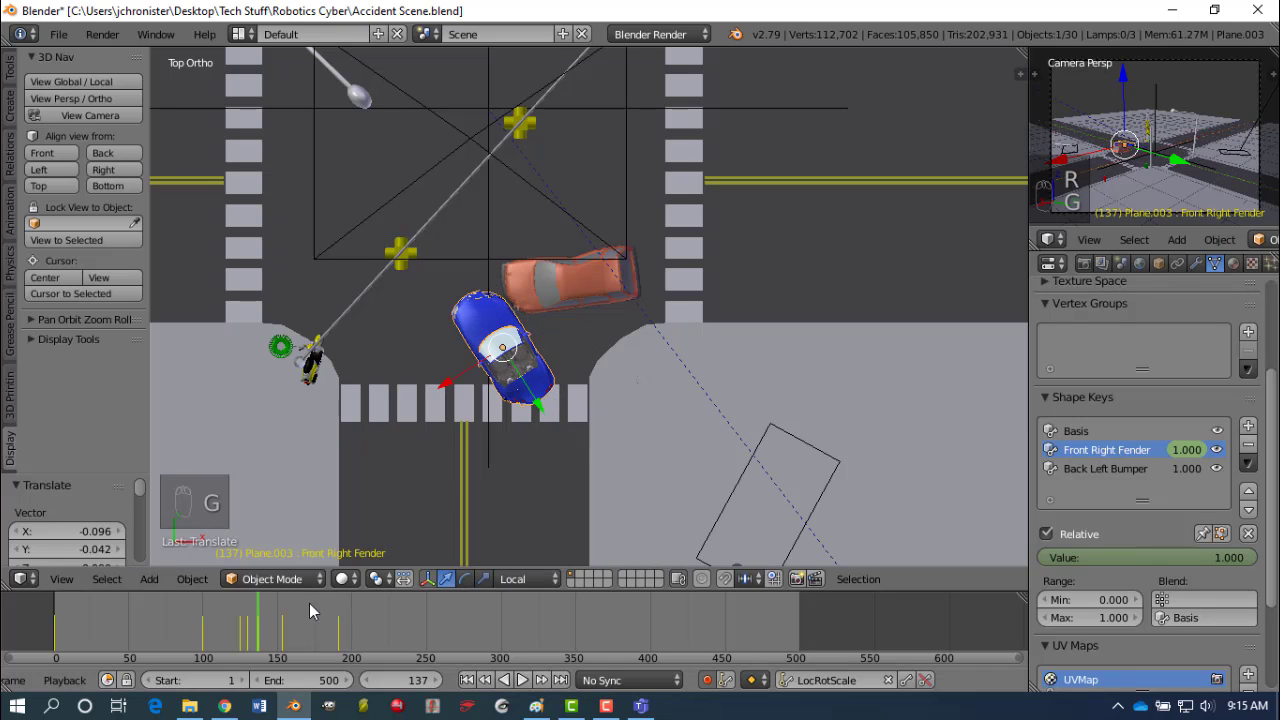
On frame 232, spin the blue car further in the same direction and move it about -0.64 in X and 0.77 in Y.
{"action": "mouse_move", "coordinate": [253, 599]}
{"action": "left_mouse_down"}
{"action": "mouse_move", "coordinate": [288, 595]}
{"action": "mouse_move", "coordinate": [222, 596]}
{"action": "mouse_move", "coordinate": [256, 598]}
{"action": "left_mouse_up"}
{"action": "left_click_drag", "start_coordinate": [266, 668], "coordinate": [400, 624]}
{"action": "scroll", "coordinate": [525, 272], "scroll_direction": "down", "scroll_amount": 2}
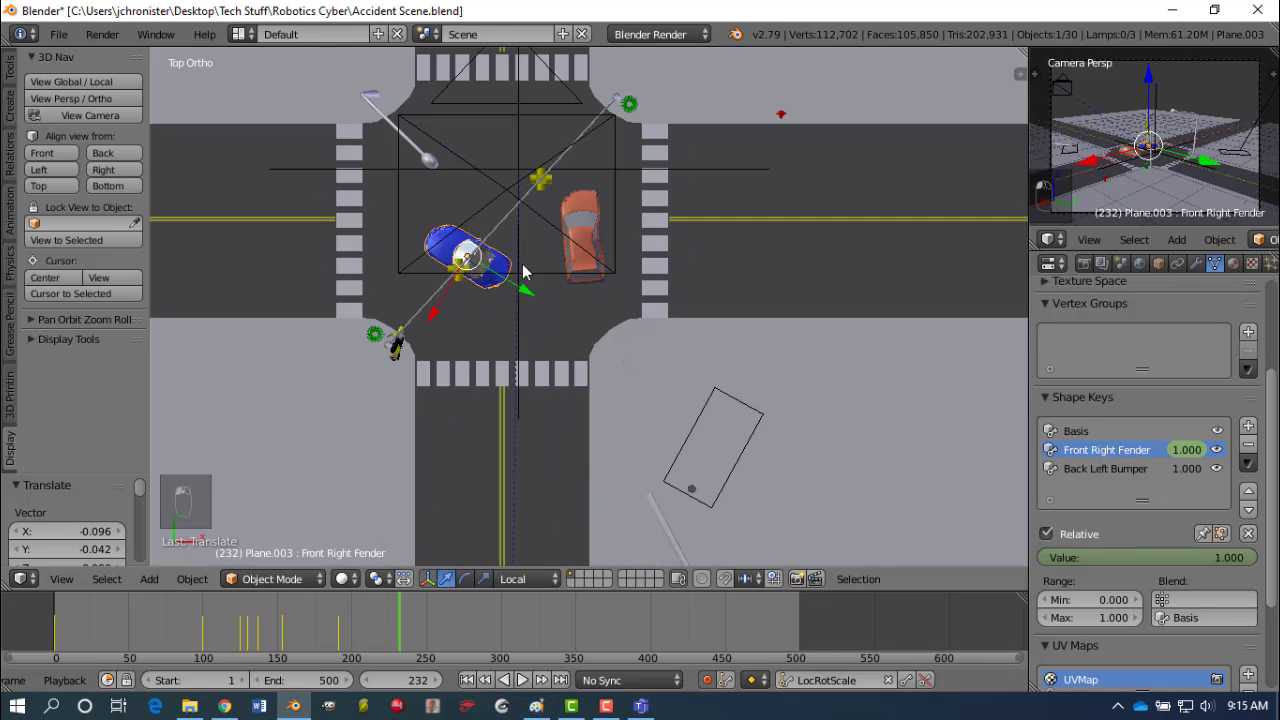
{"action": "key", "text": "r"}
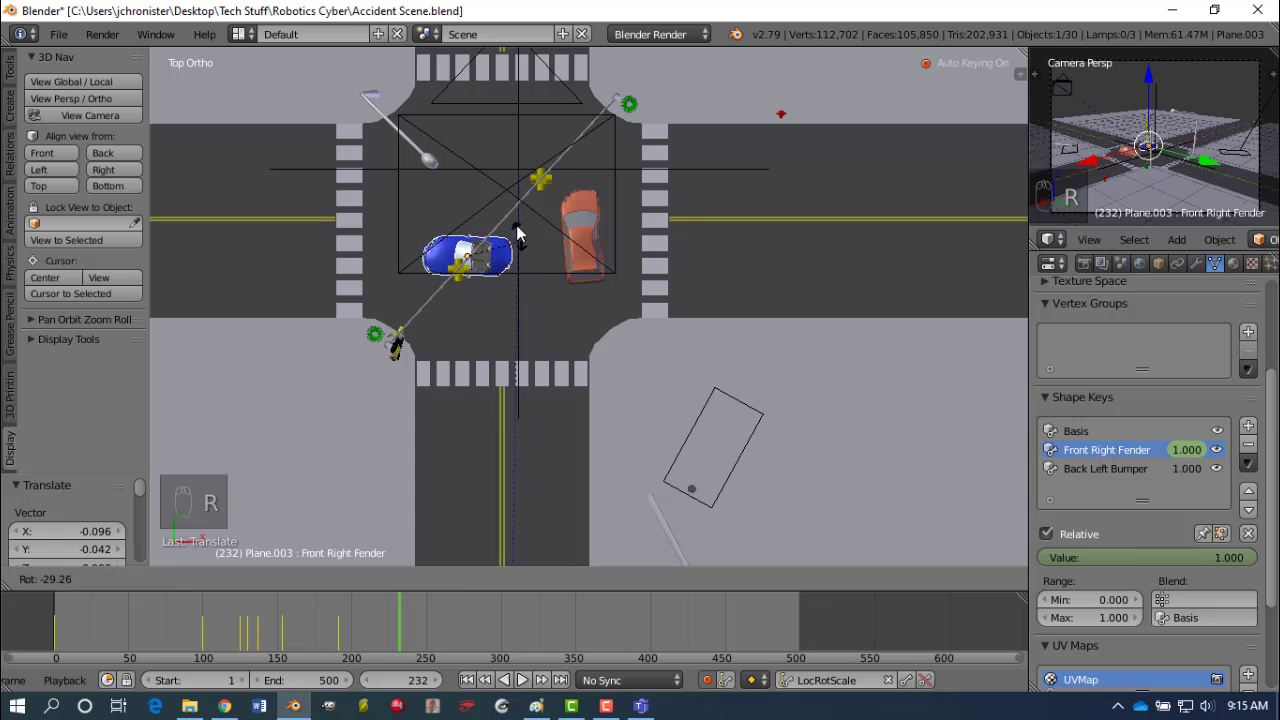
{"action": "left_click", "coordinate": [482, 310]}
{"action": "key", "text": "g"}
{"action": "left_click", "coordinate": [418, 212]}
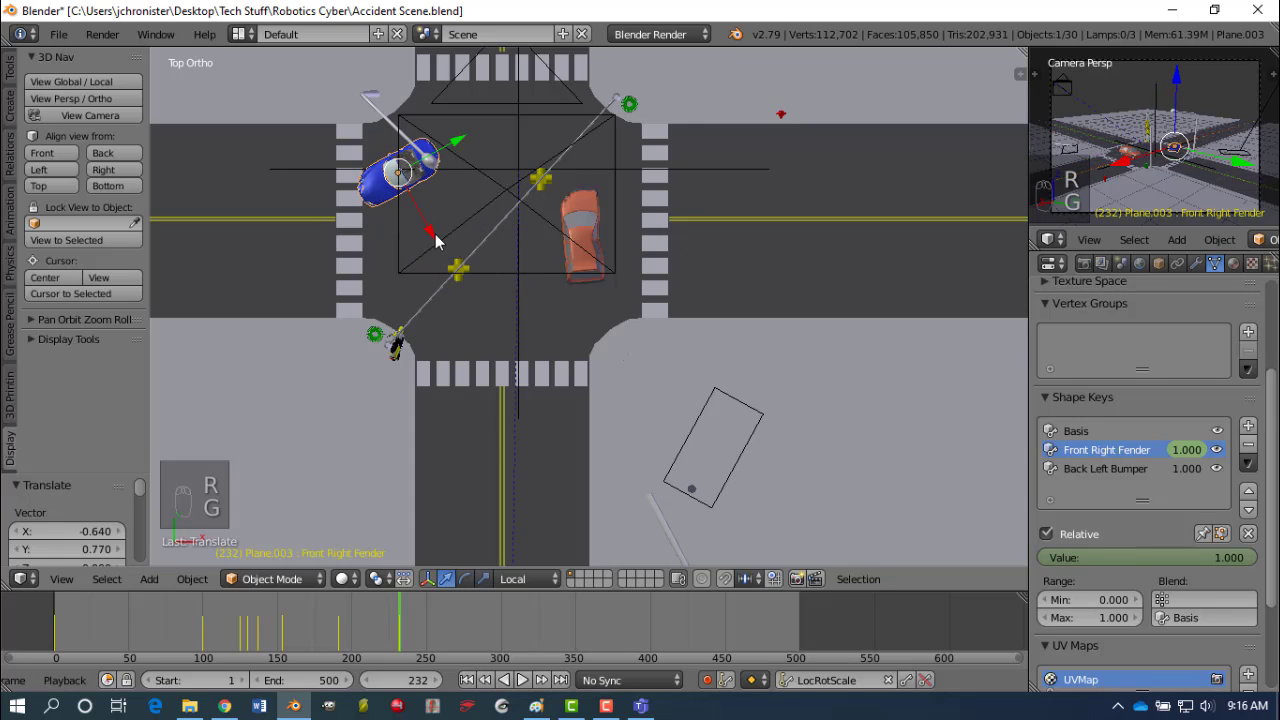
On frame 232, rotate the red car about 45.6° and move it about 0.744 in X and 0.502 in Y.
{"action": "right_click", "coordinate": [596, 292]}
{"action": "right_click", "coordinate": [586, 264]}
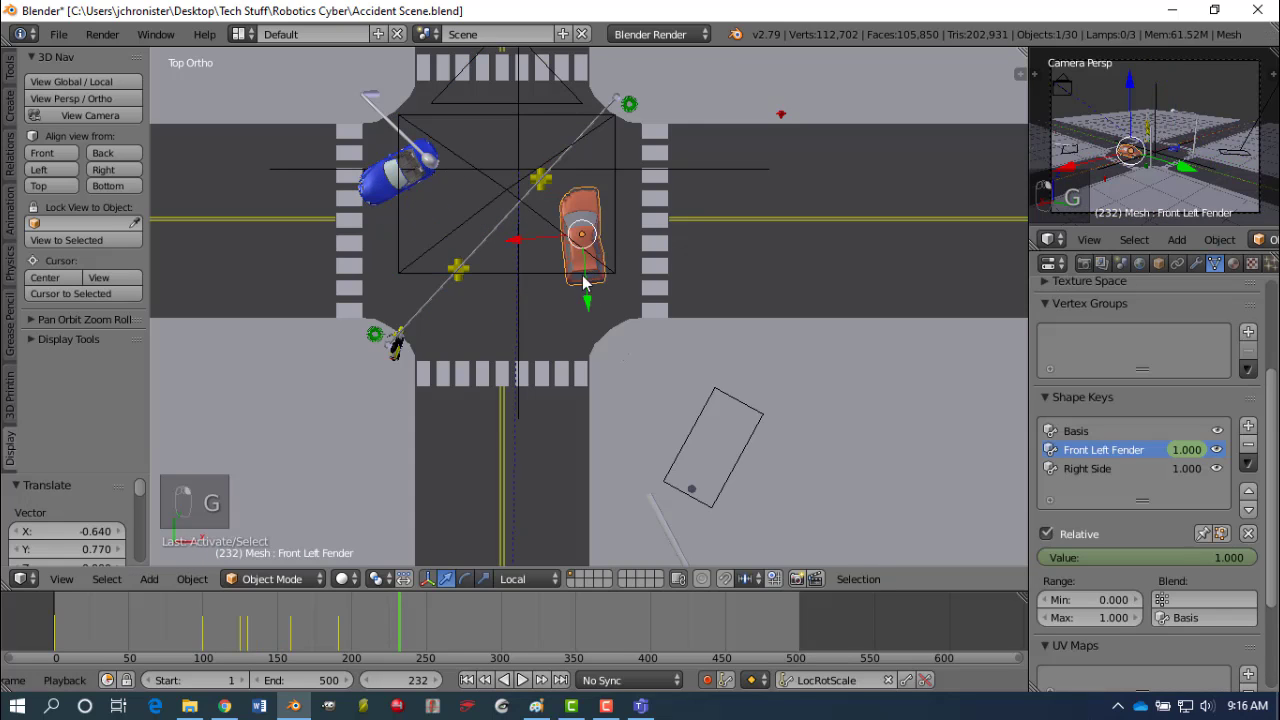
{"action": "key", "text": "r"}
{"action": "left_click", "coordinate": [520, 325]}
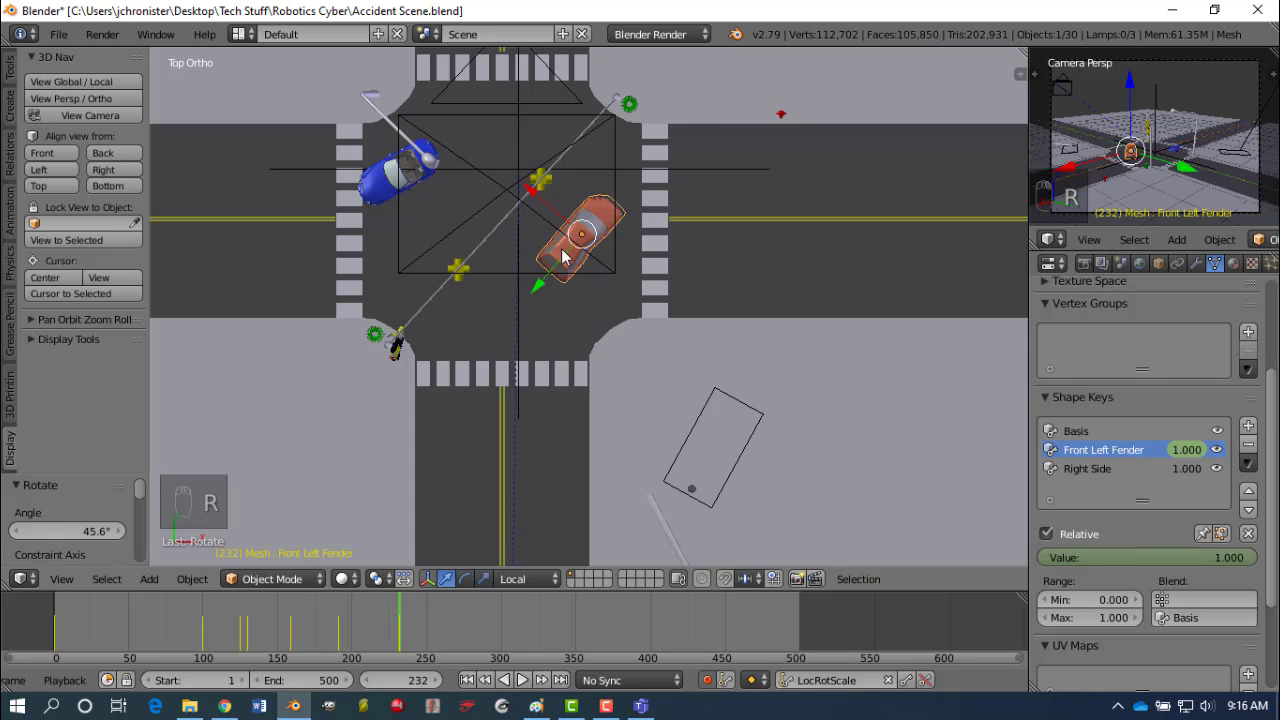
{"action": "key", "text": "g"}
{"action": "left_click", "coordinate": [648, 192]}
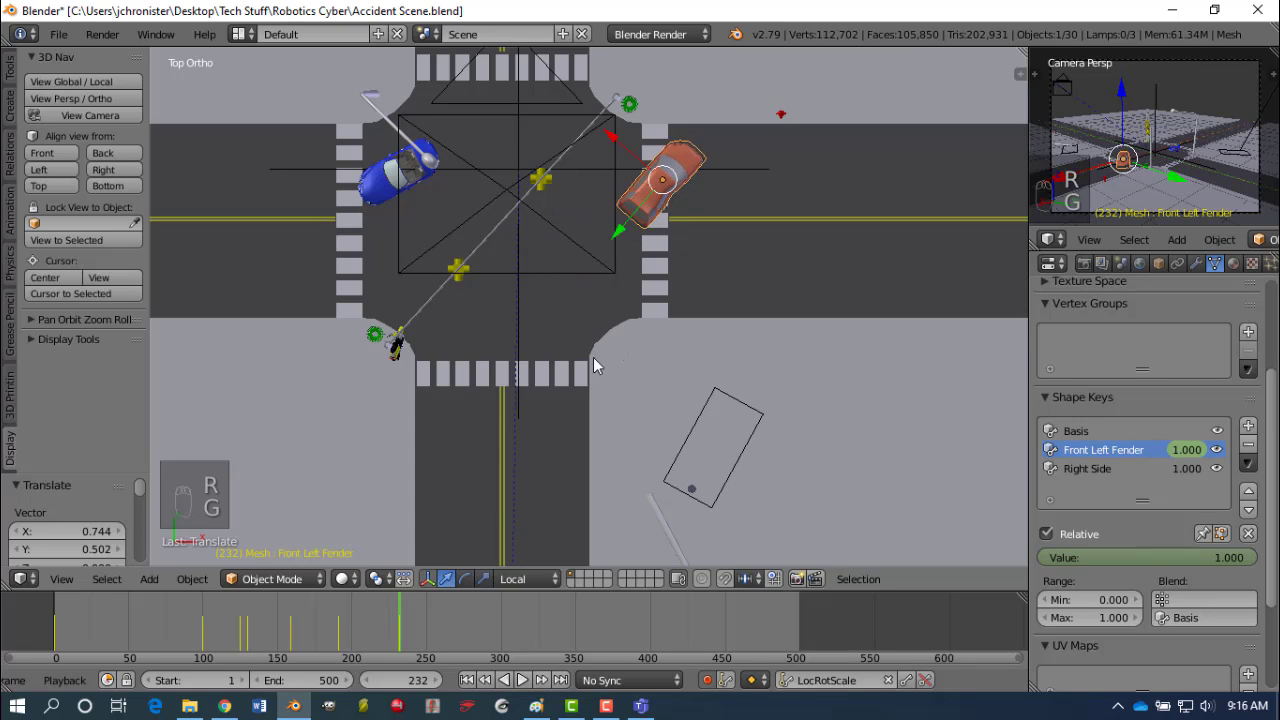
On frame 271, rotate the red car about 68.8° and move it about 0.51 in X and -0.112 in Y.
{"action": "key", "text": "alt+a"}
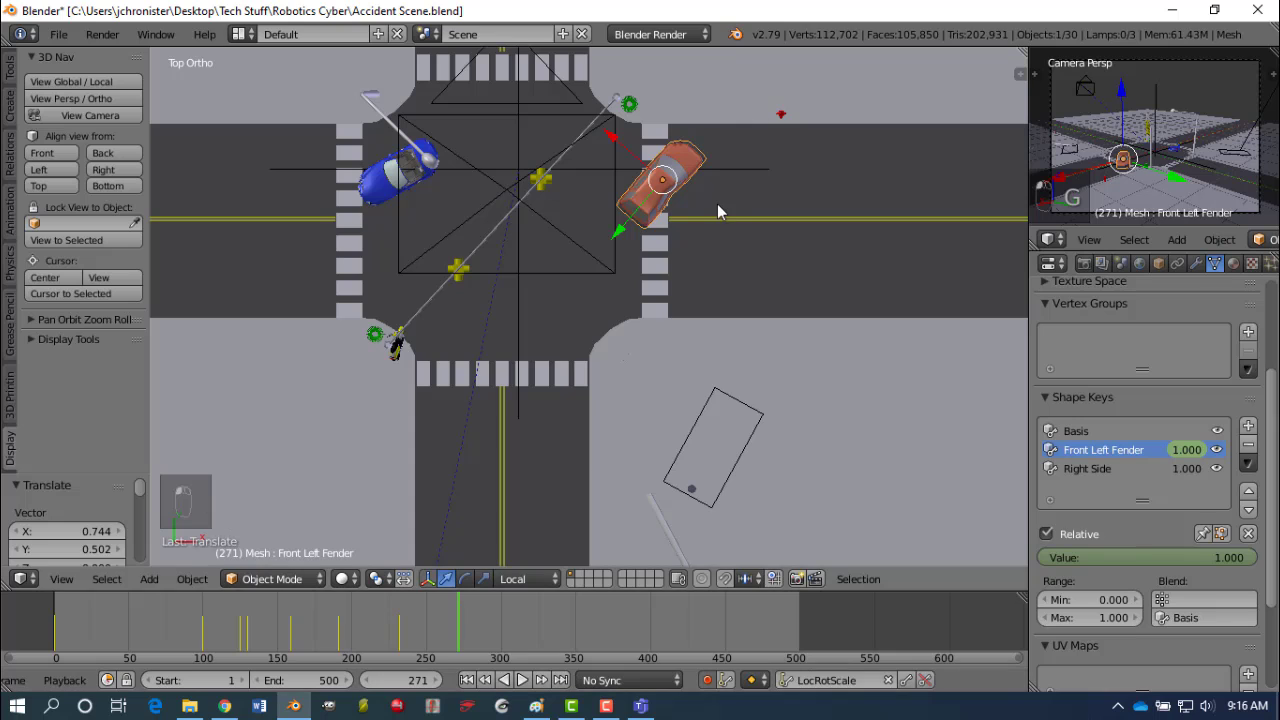
{"action": "key", "text": "r"}
{"action": "left_click", "coordinate": [632, 270]}
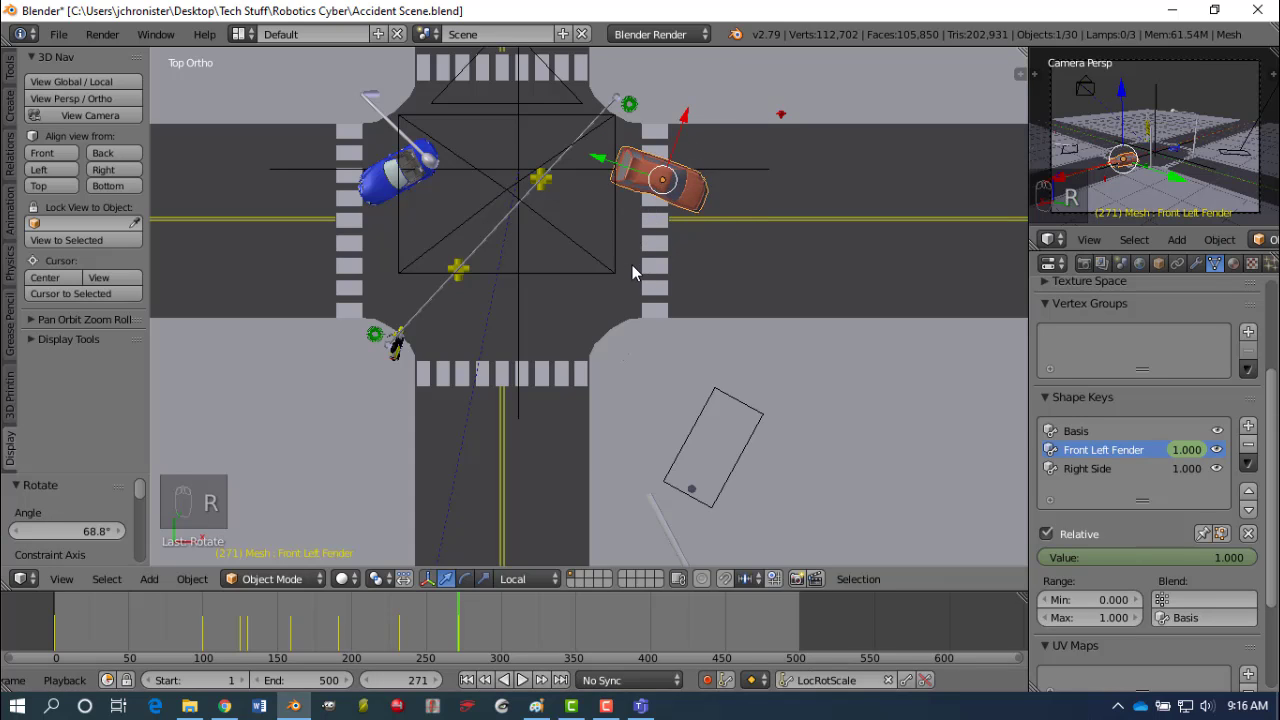
{"action": "key", "text": "g"}
{"action": "left_click", "coordinate": [716, 270]}
On frame 271, rotate the blue car about -61.2° and move it about -0.303 in X and 0.311 in Y.
{"action": "right_click", "coordinate": [379, 186]}
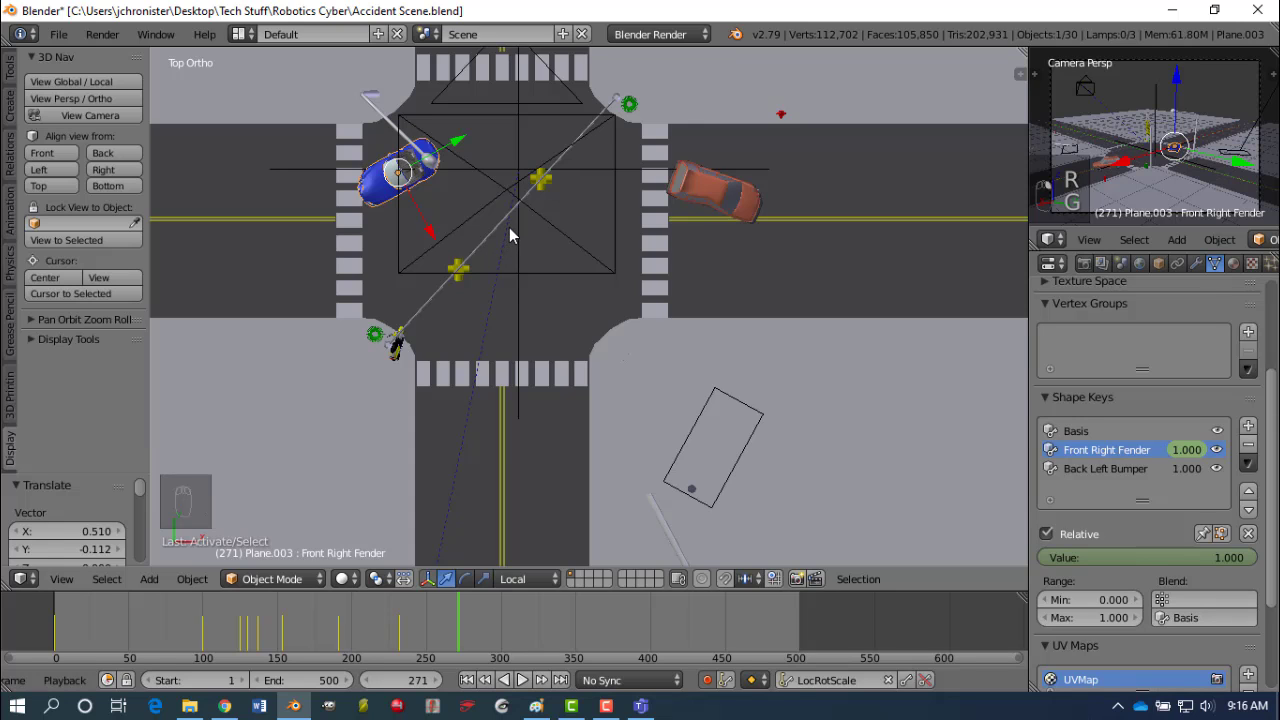
{"action": "key", "text": "r"}
{"action": "left_click", "coordinate": [502, 106]}
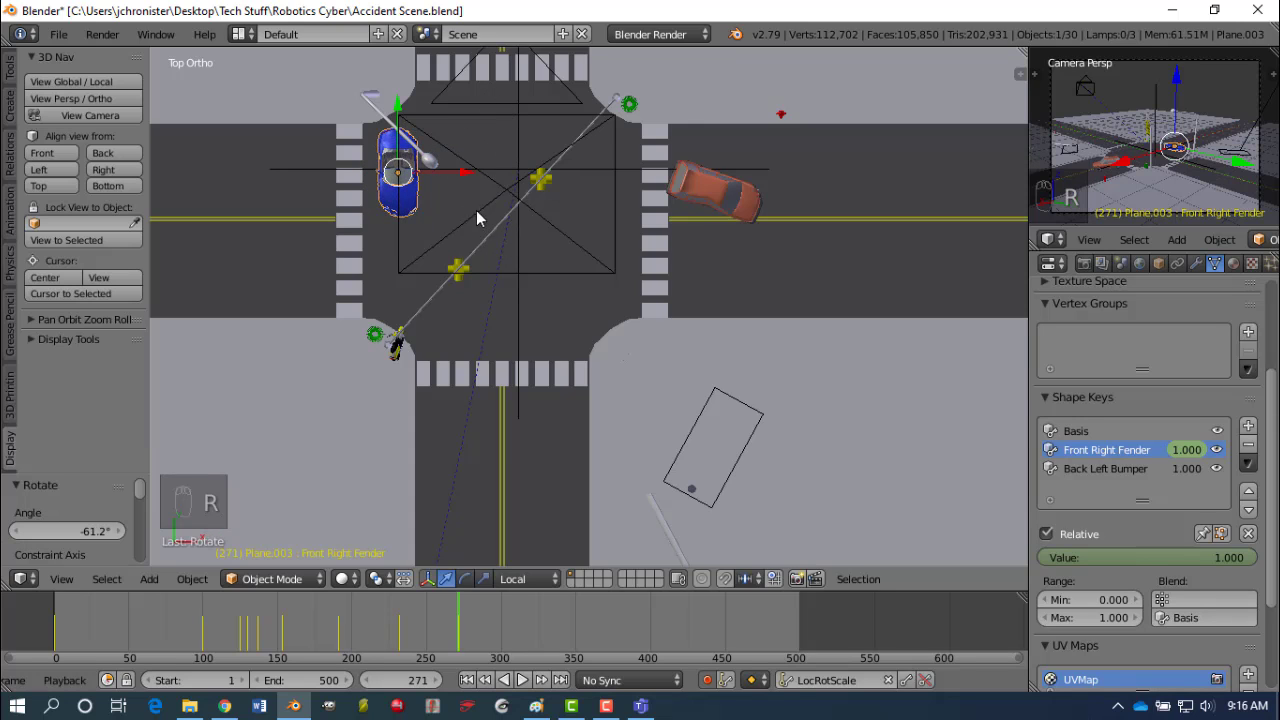
{"action": "key", "text": "g"}
{"action": "left_click", "coordinate": [435, 206]}
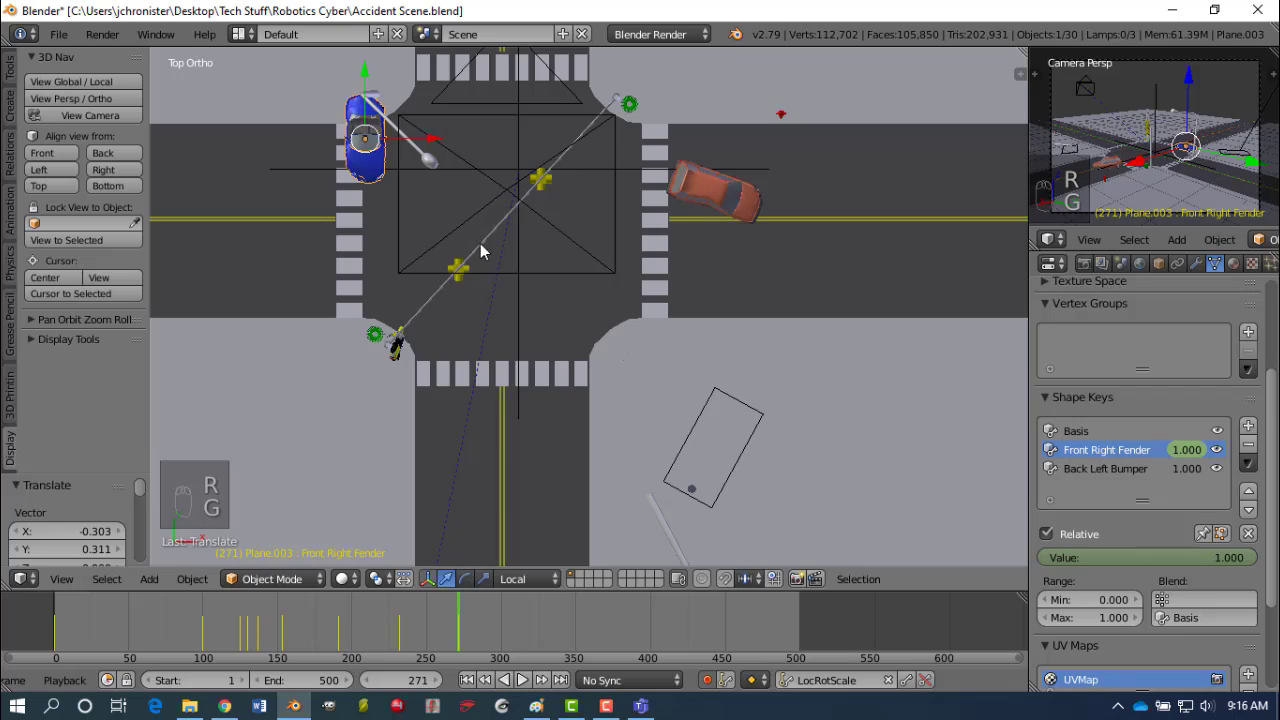
Play the animation from frame 1 to about frame 331 to check both cars' motion through the crash and spin.
{"action": "left_click_drag", "start_coordinate": [460, 611], "coordinate": [327, 612]}
{"action": "left_click", "coordinate": [467, 681]}
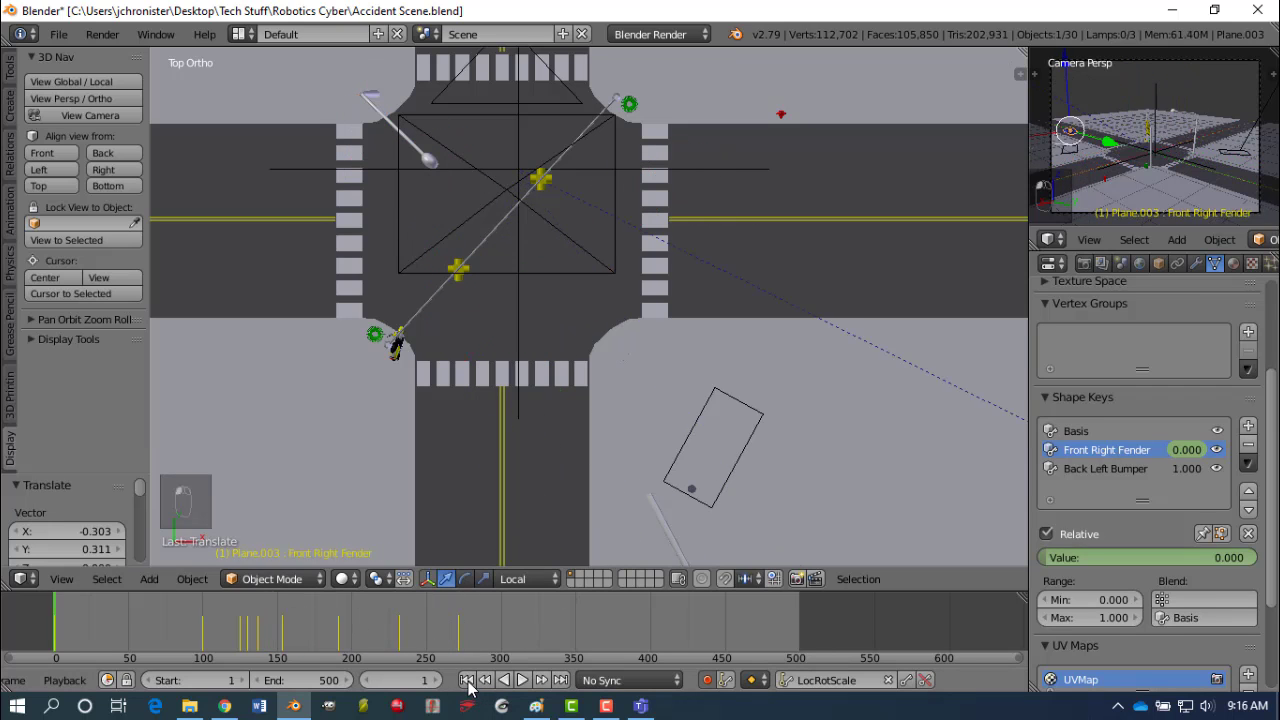
{"action": "left_click", "coordinate": [524, 680]}
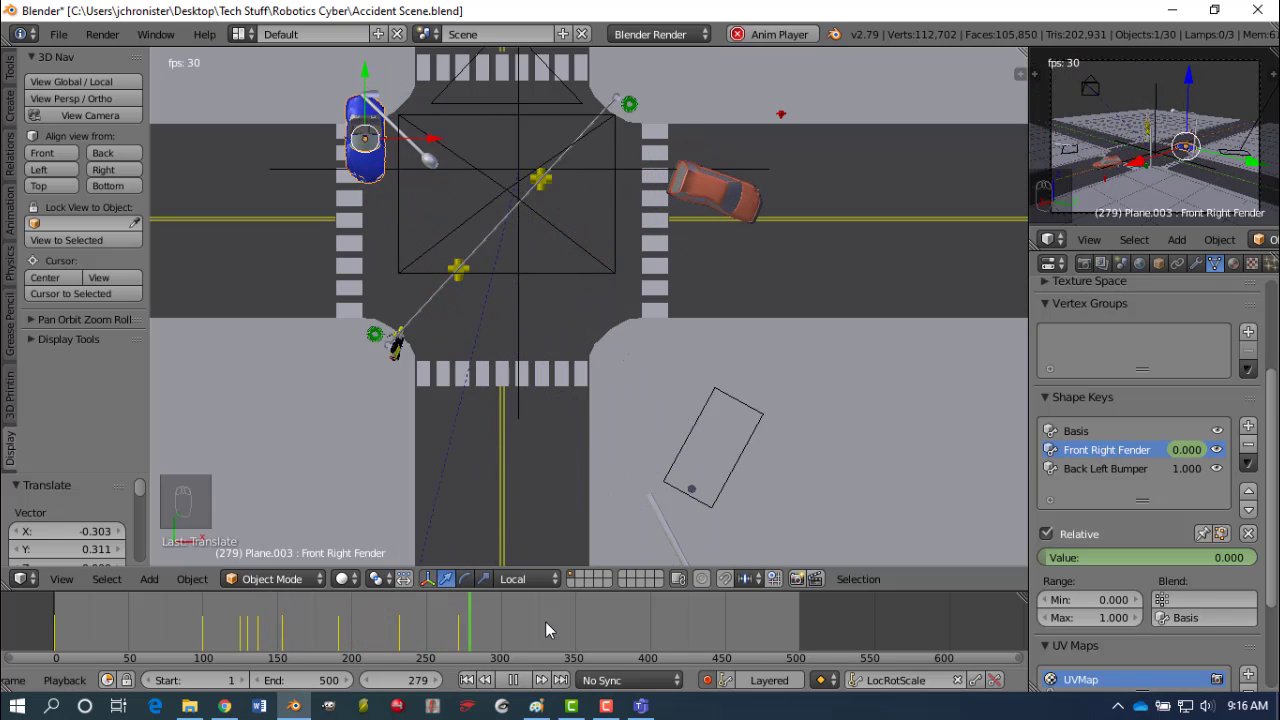
{"action": "key", "text": "alt+a"}
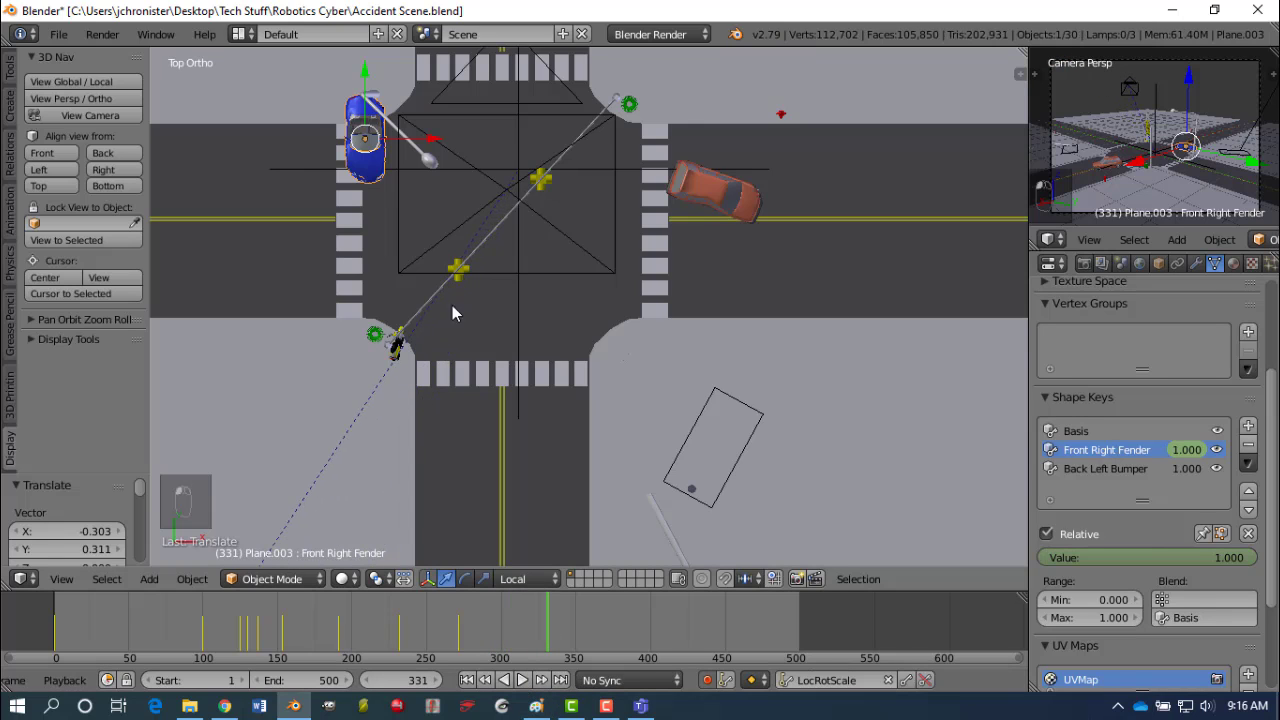
Select the fallen street light lying beside the intersection and turn off automatic keyframing.
{"action": "scroll", "coordinate": [455, 242], "scroll_direction": "down", "scroll_amount": 2}
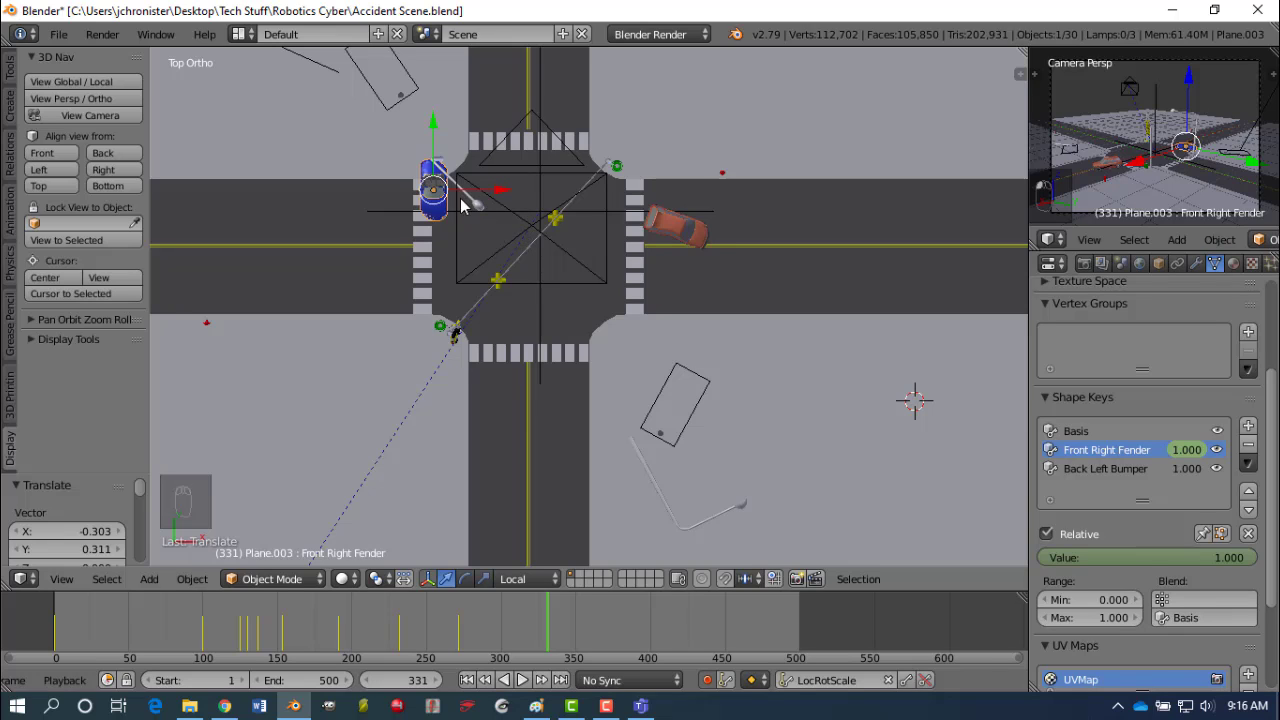
{"action": "right_click", "coordinate": [657, 492]}
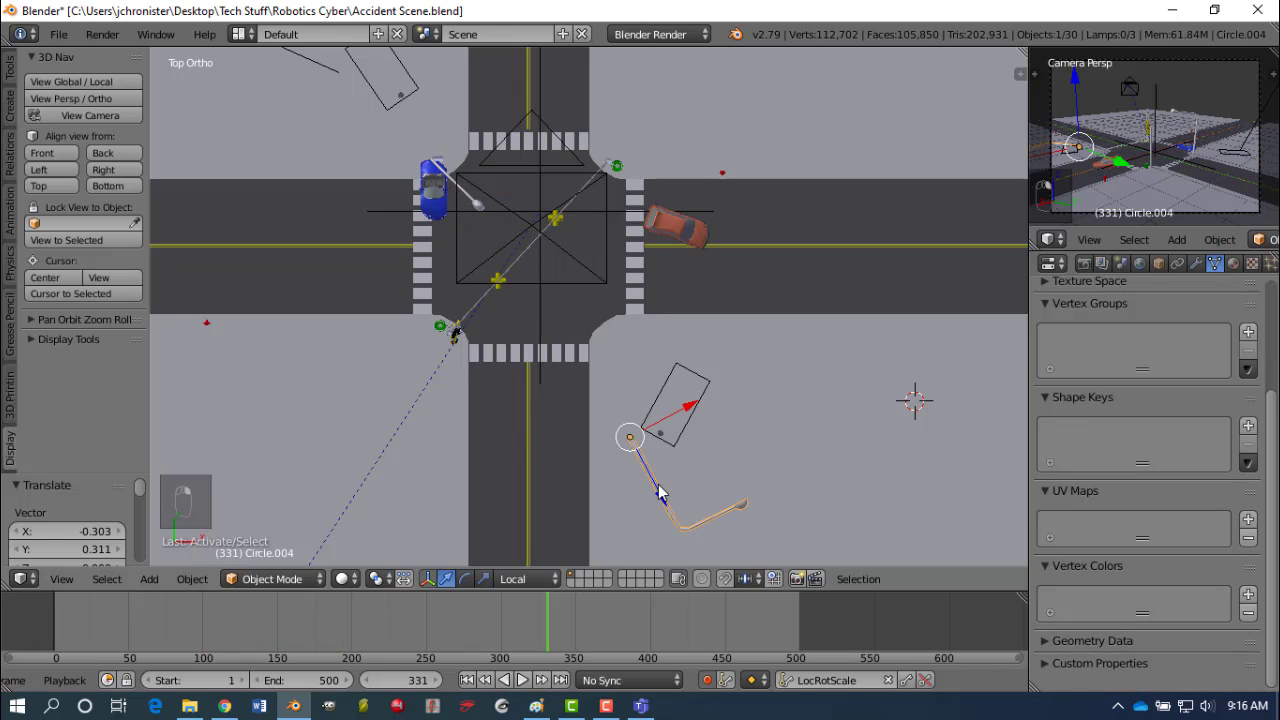
{"action": "left_click", "coordinate": [708, 681]}
{"action": "left_click", "coordinate": [713, 682]}
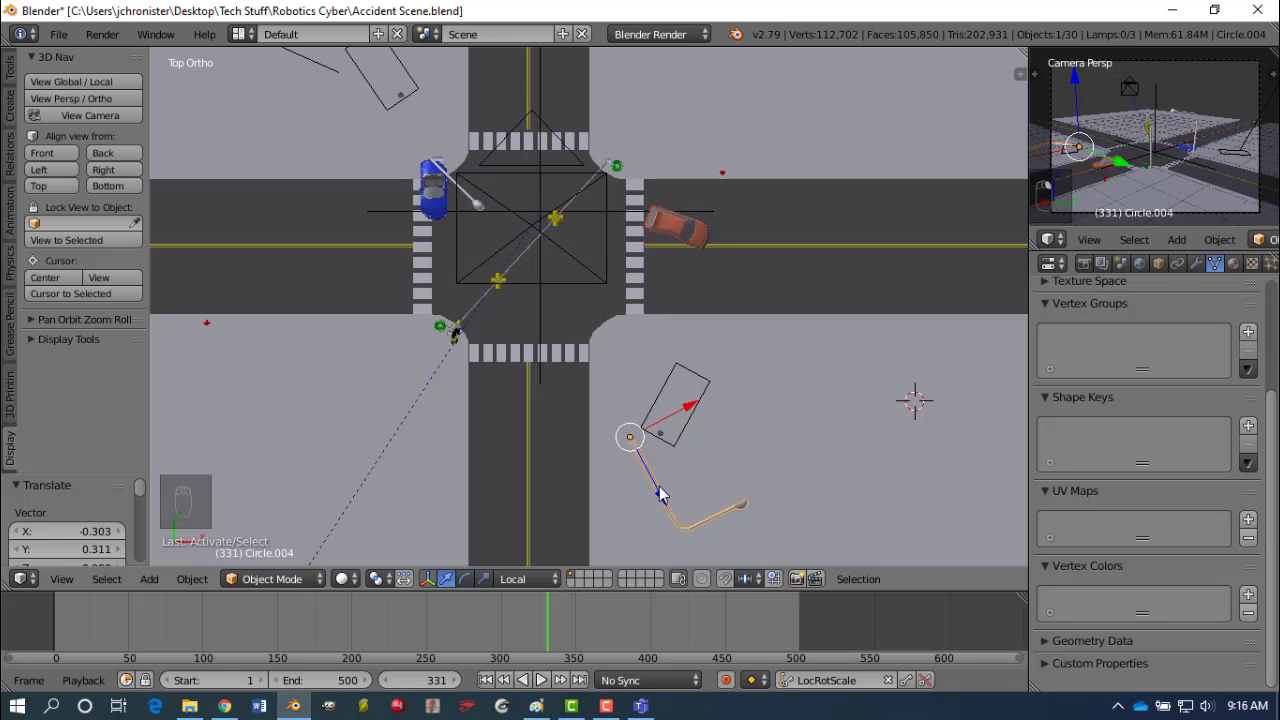
Stand the fallen street light upright, rotating it about 86.1° in the right view and about -28.4° in the front view.
{"action": "key", "text": "KP_3"}
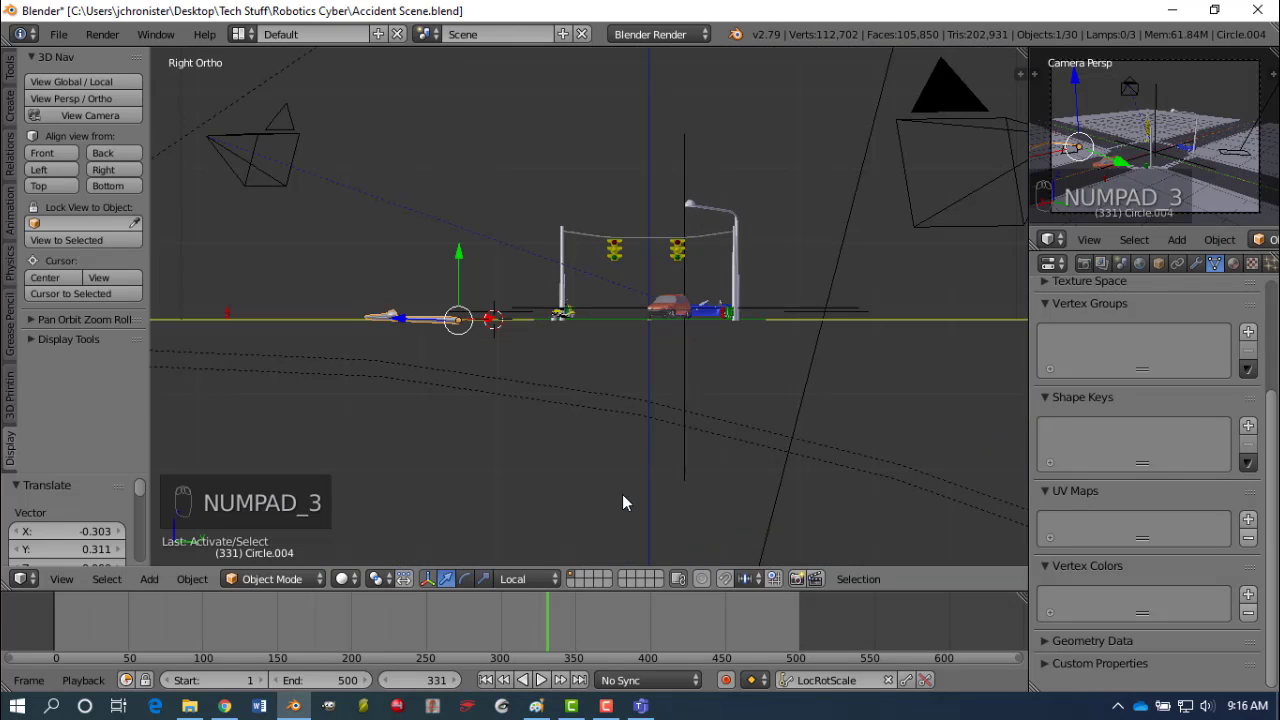
{"action": "scroll", "coordinate": [489, 363], "scroll_direction": "up", "scroll_amount": 3}
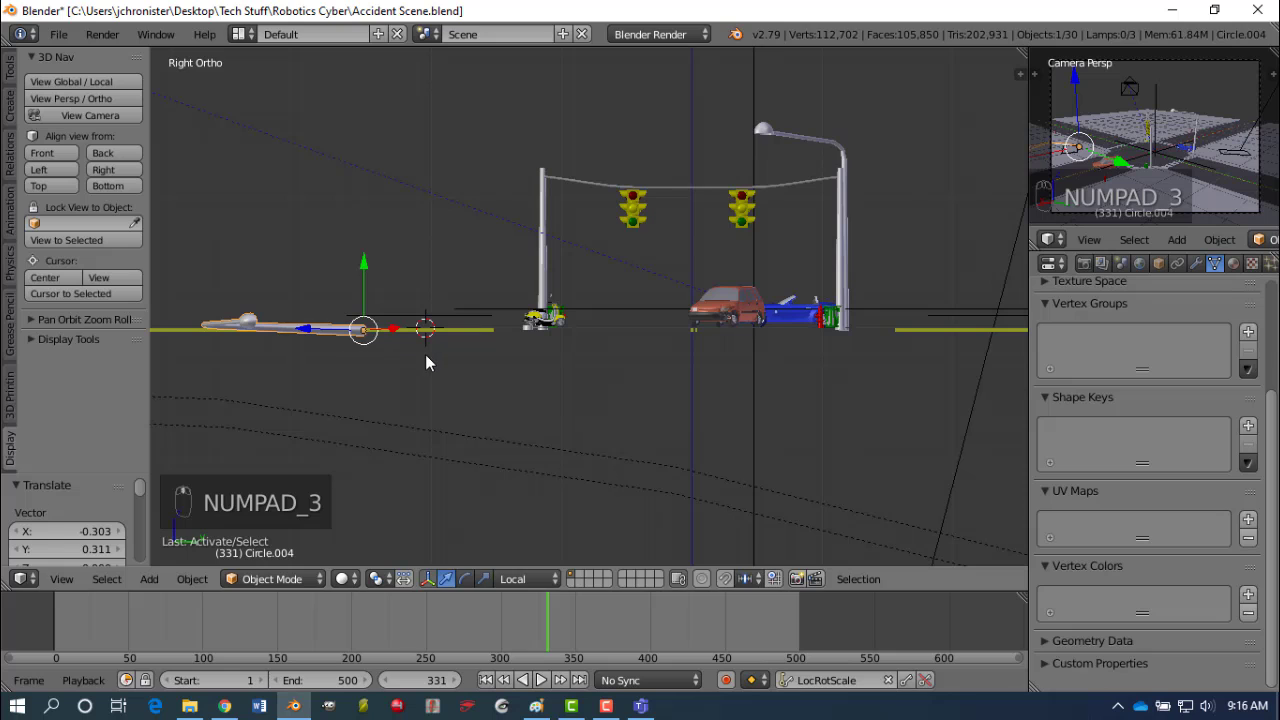
{"action": "key", "text": "r"}
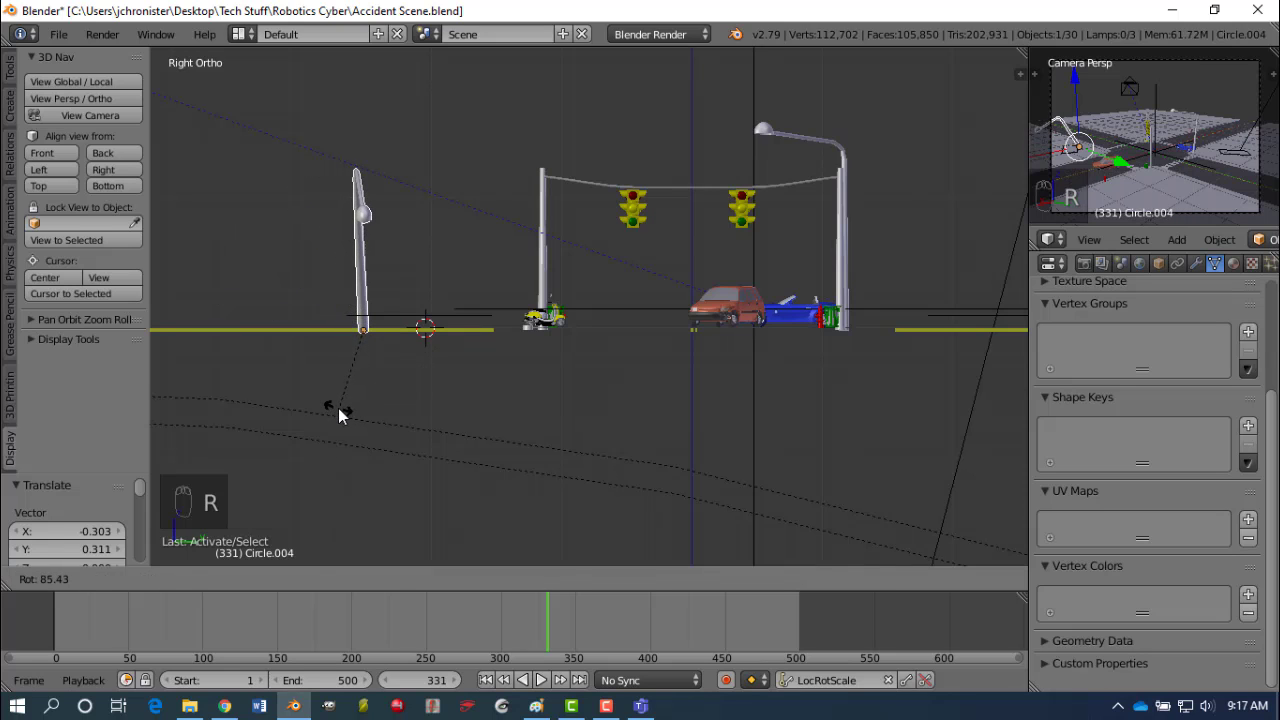
{"action": "left_click", "coordinate": [339, 411]}
{"action": "key", "text": "KP_1"}
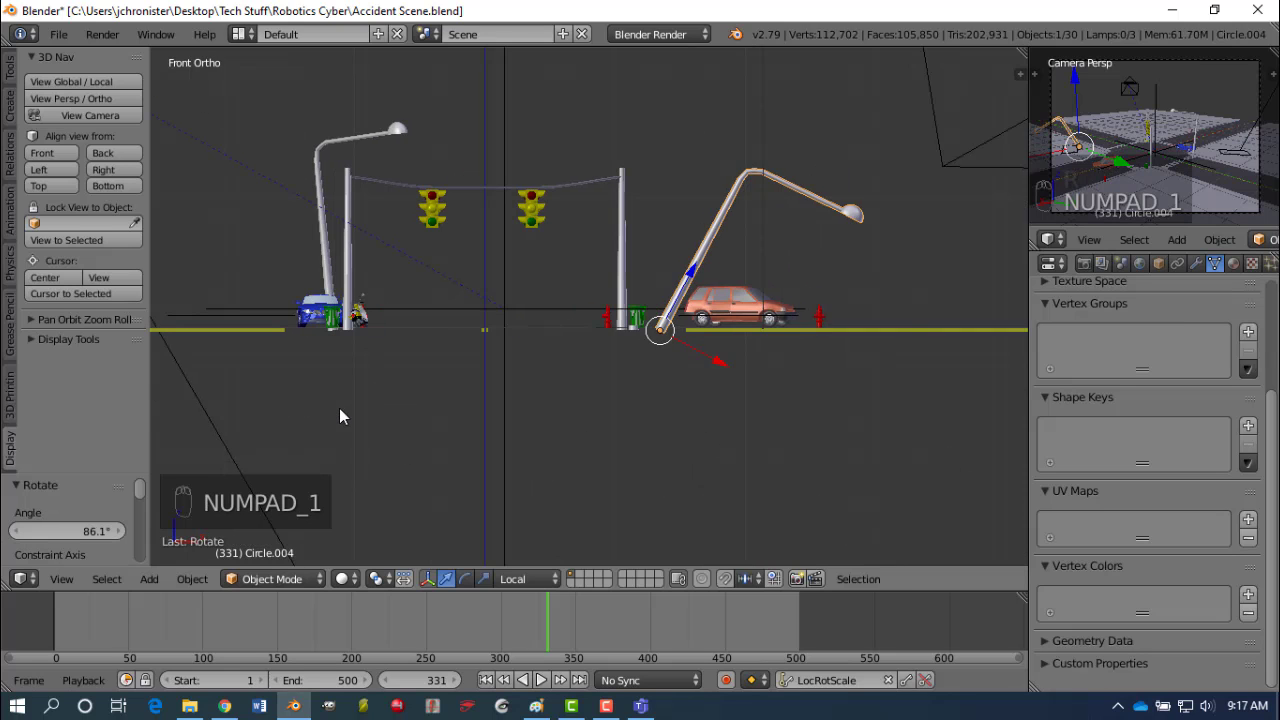
{"action": "key", "text": "r"}
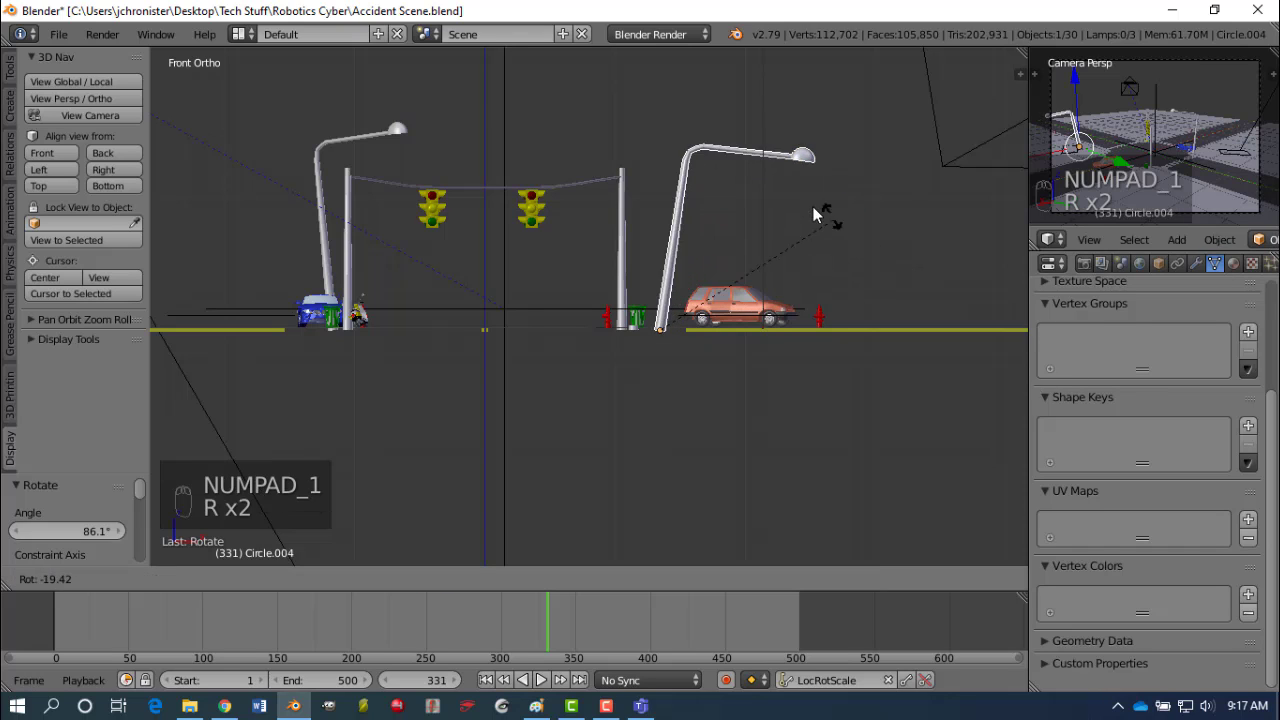
{"action": "left_click", "coordinate": [807, 203]}
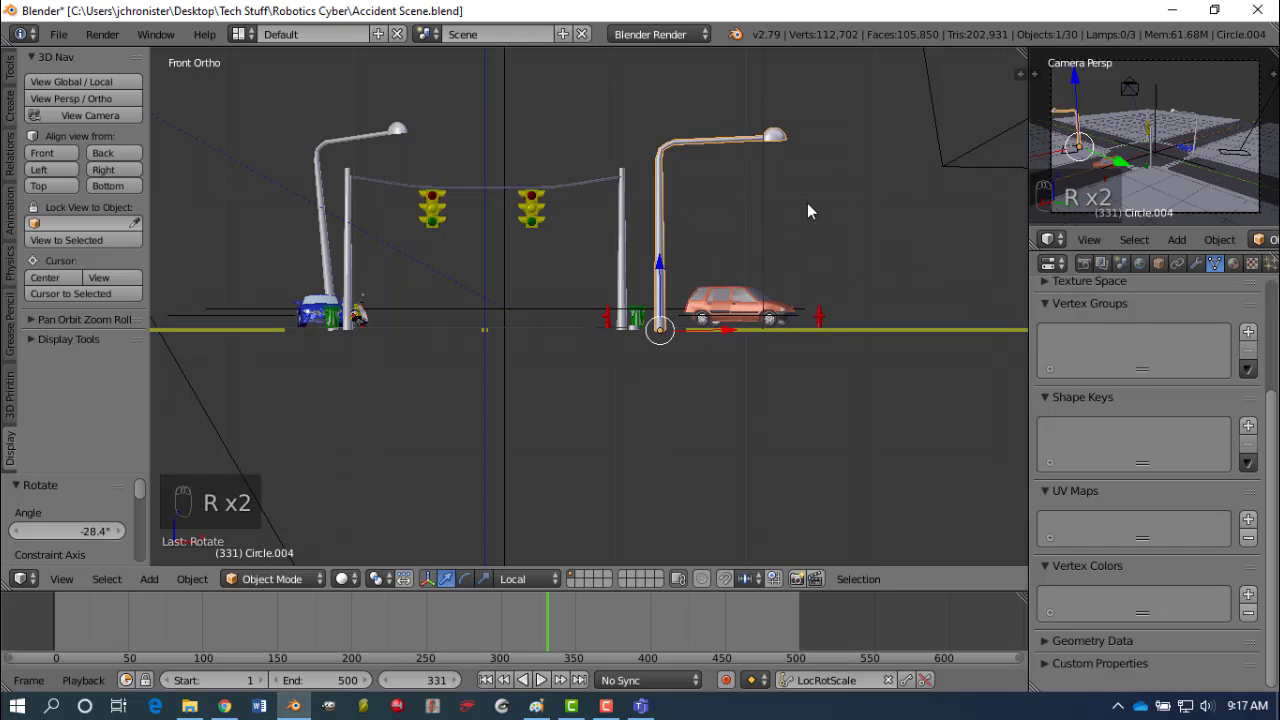
In the top view, rotate the upright street light about -129° and move it about -0.173 in X and 1.232 in Y to the intersection corner.
{"action": "key", "text": "KP_7"}
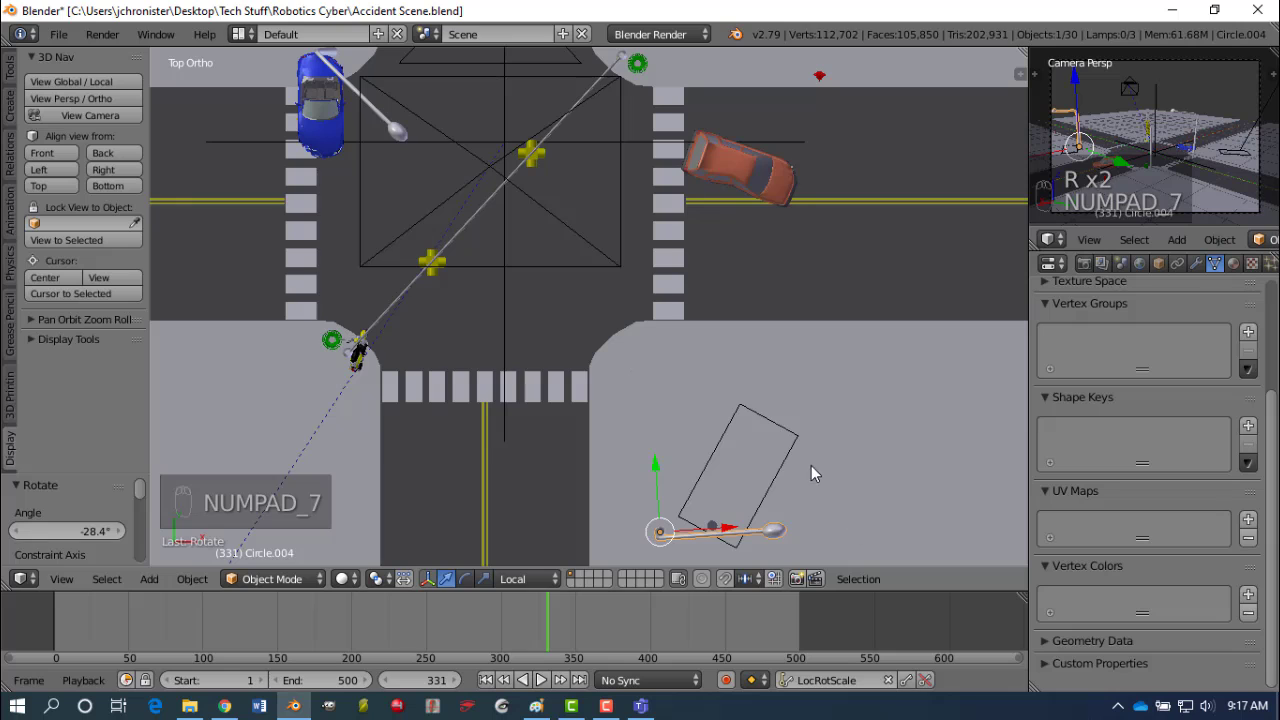
{"action": "key", "text": "r"}
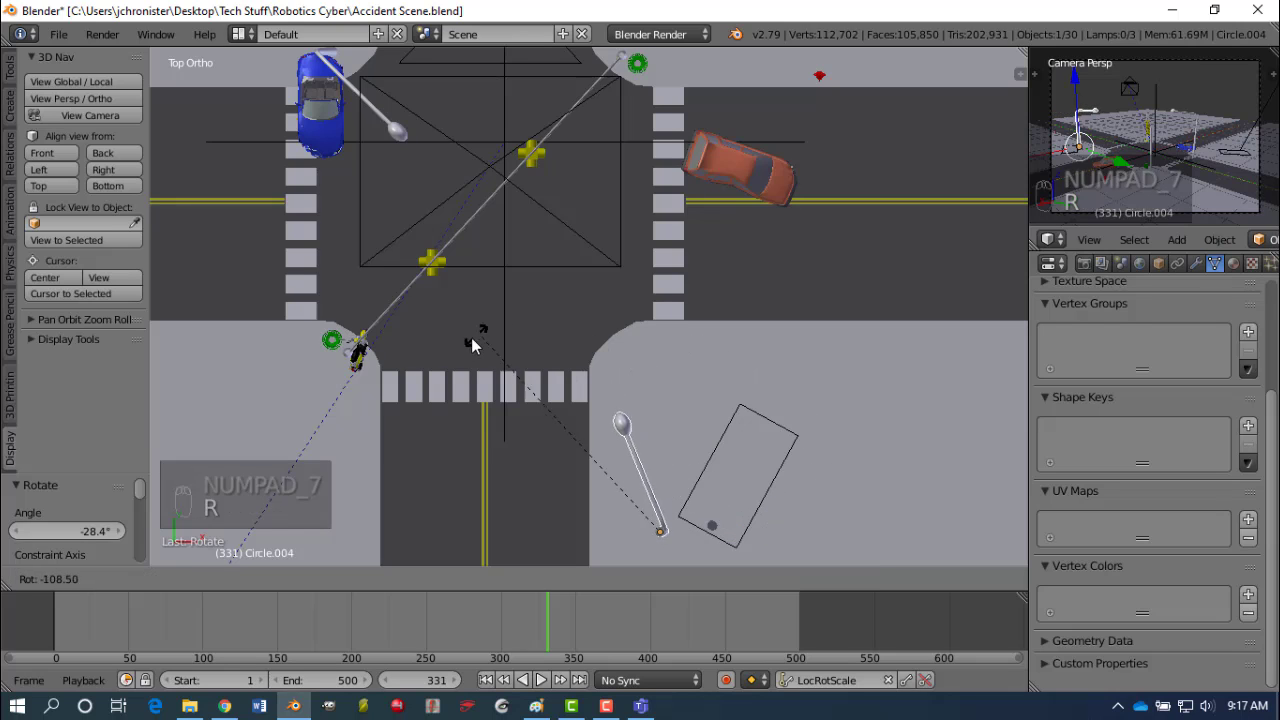
{"action": "left_click", "coordinate": [415, 418]}
{"action": "key", "text": "g"}
{"action": "key", "text": "g"}
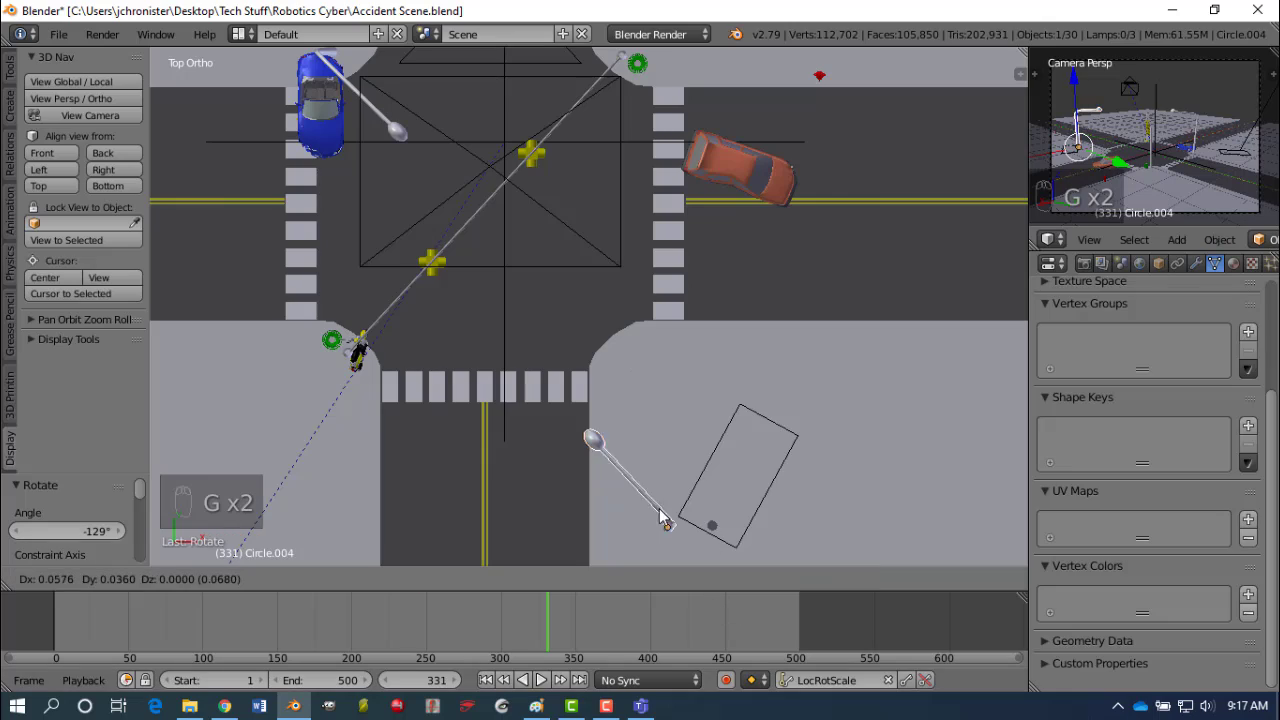
{"action": "left_click", "coordinate": [605, 372]}
{"action": "middle_click_drag", "start_coordinate": [596, 511], "coordinate": [553, 397]}
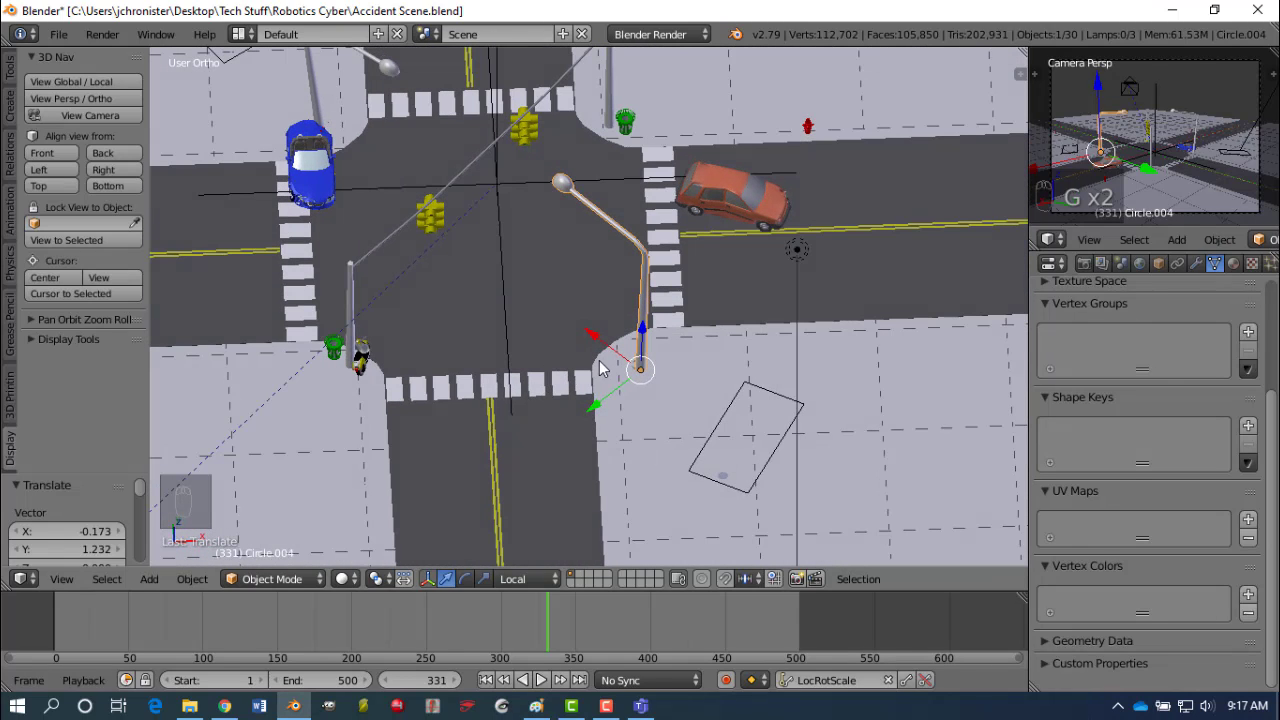
Scrub back to frame 179, select the orange car and step through its keyframes up to frame 271.
{"action": "left_click_drag", "start_coordinate": [540, 622], "coordinate": [320, 622]}
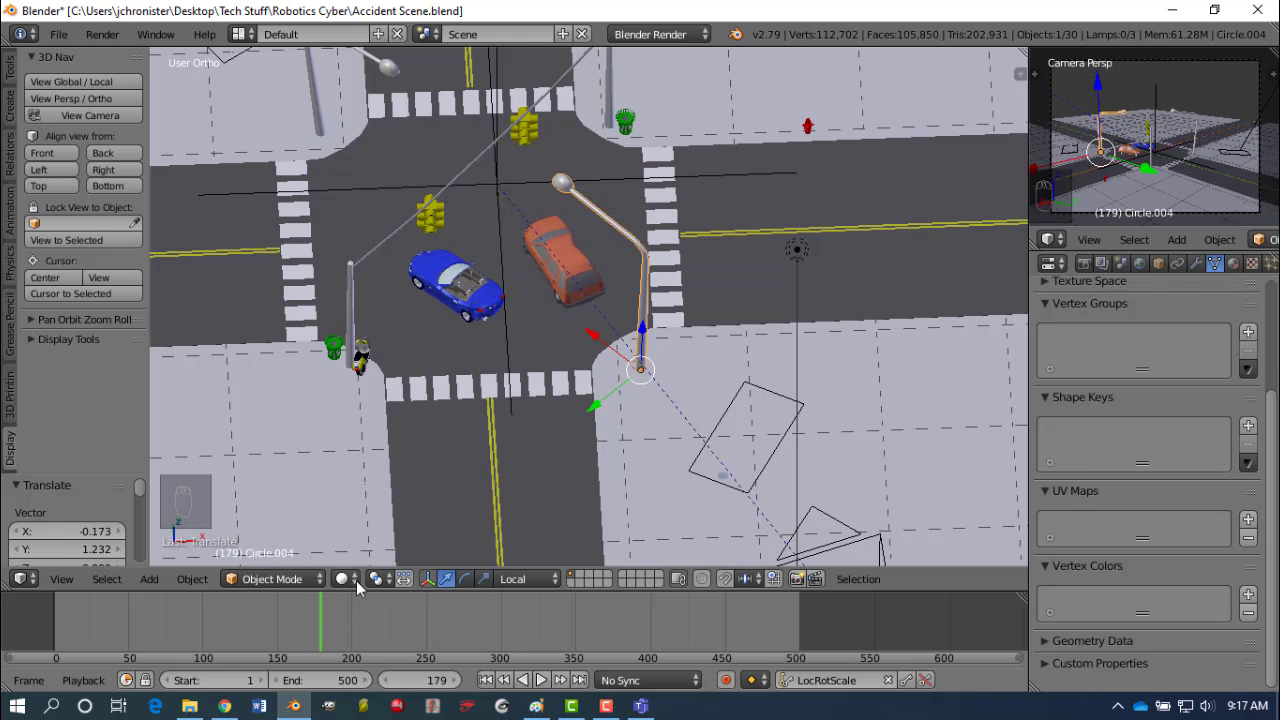
{"action": "right_click", "coordinate": [562, 251]}
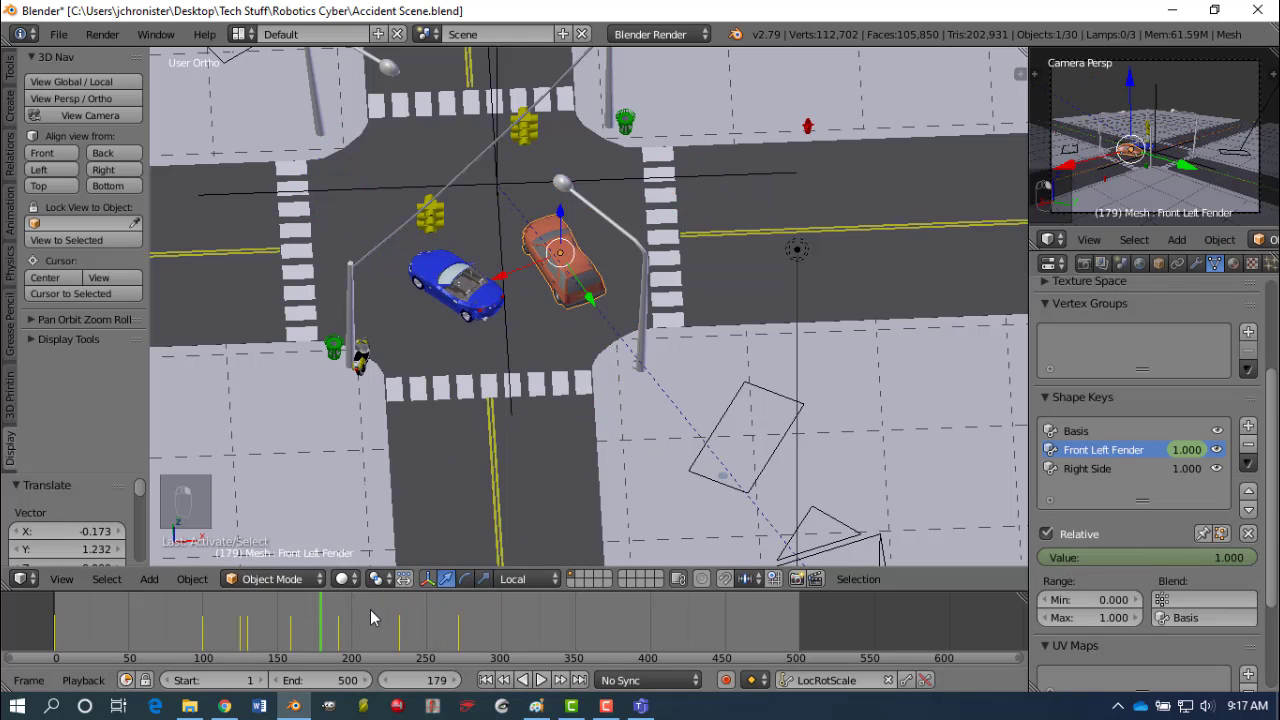
{"action": "right_click", "coordinate": [446, 266]}
{"action": "right_click", "coordinate": [570, 270]}
{"action": "key", "text": "KP_7"}
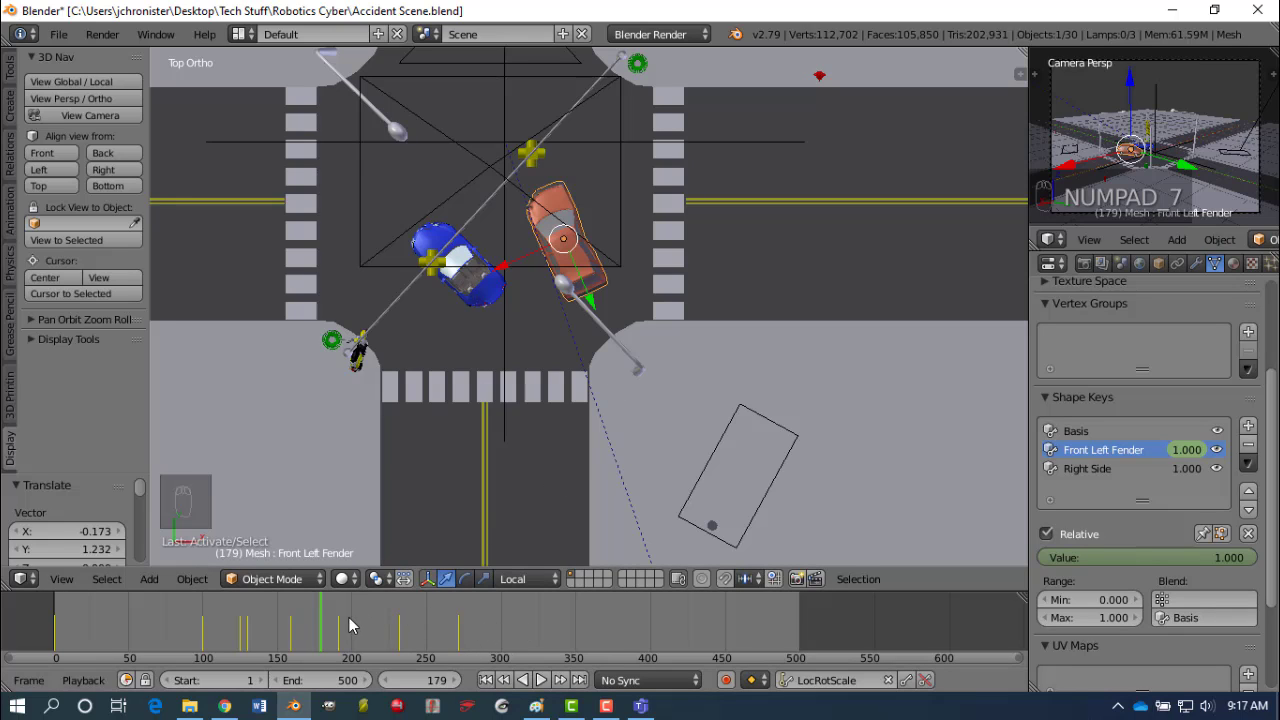
{"action": "left_click", "coordinate": [561, 683]}
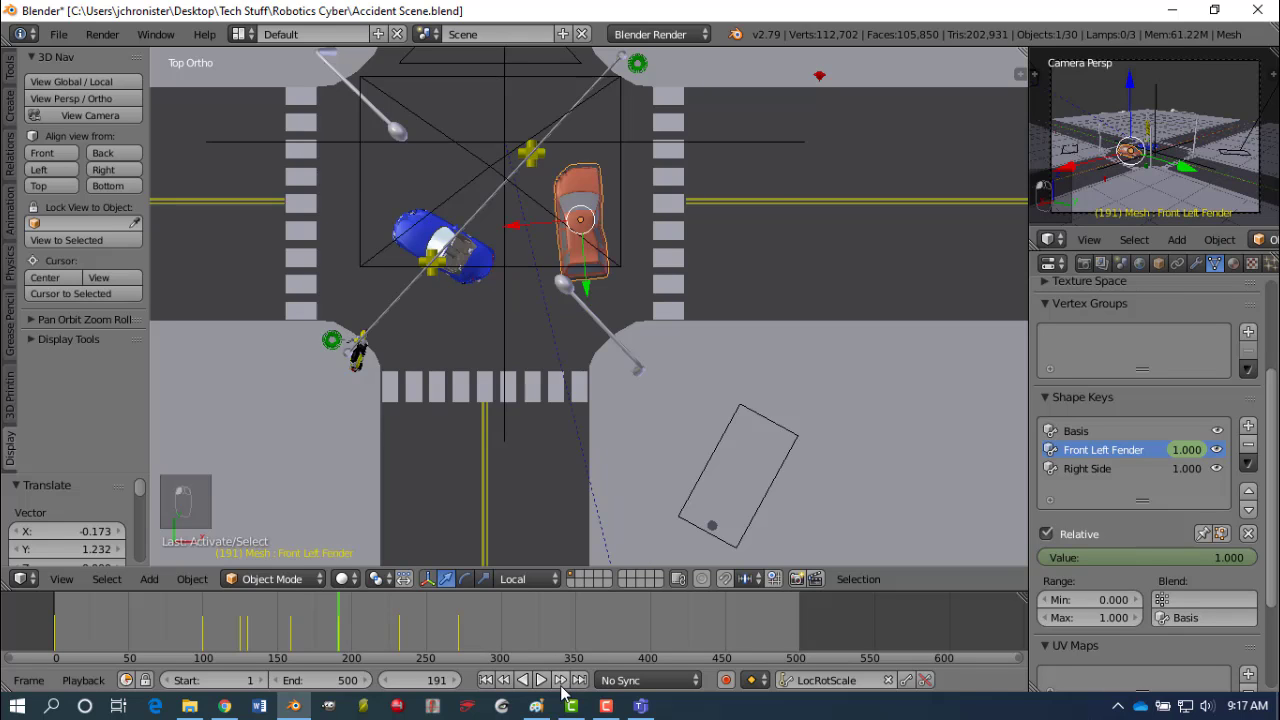
{"action": "left_click", "coordinate": [561, 683]}
{"action": "left_click", "coordinate": [561, 683]}
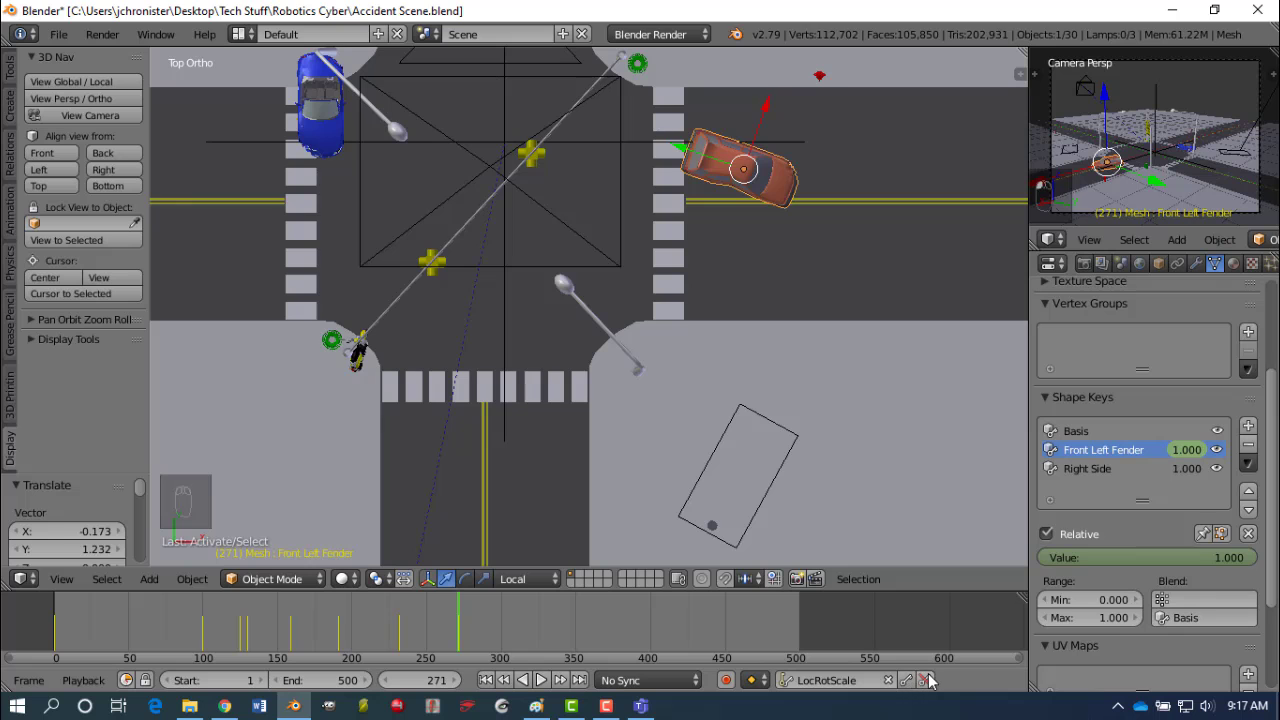
Preview the frames after the last car keyframe and set the animation's end frame to 300.
{"action": "middle_click_drag", "start_coordinate": [551, 403], "coordinate": [463, 248]}
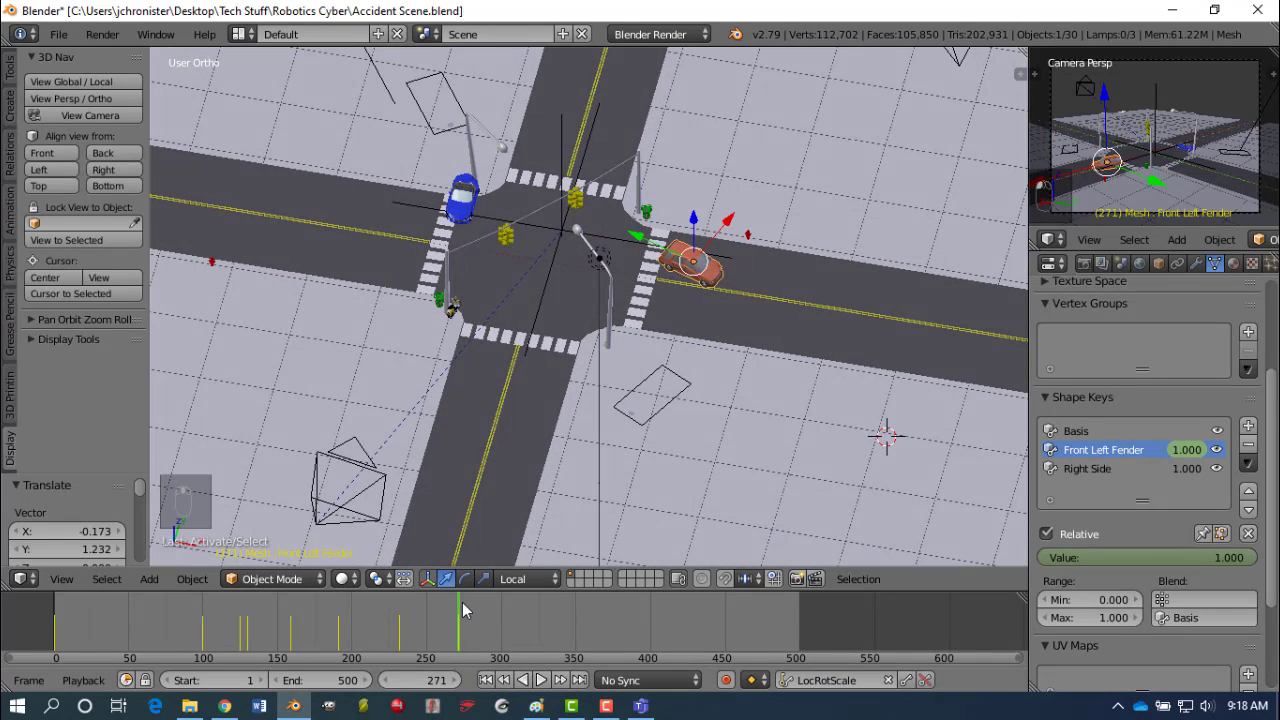
{"action": "left_click_drag", "start_coordinate": [462, 603], "coordinate": [490, 636]}
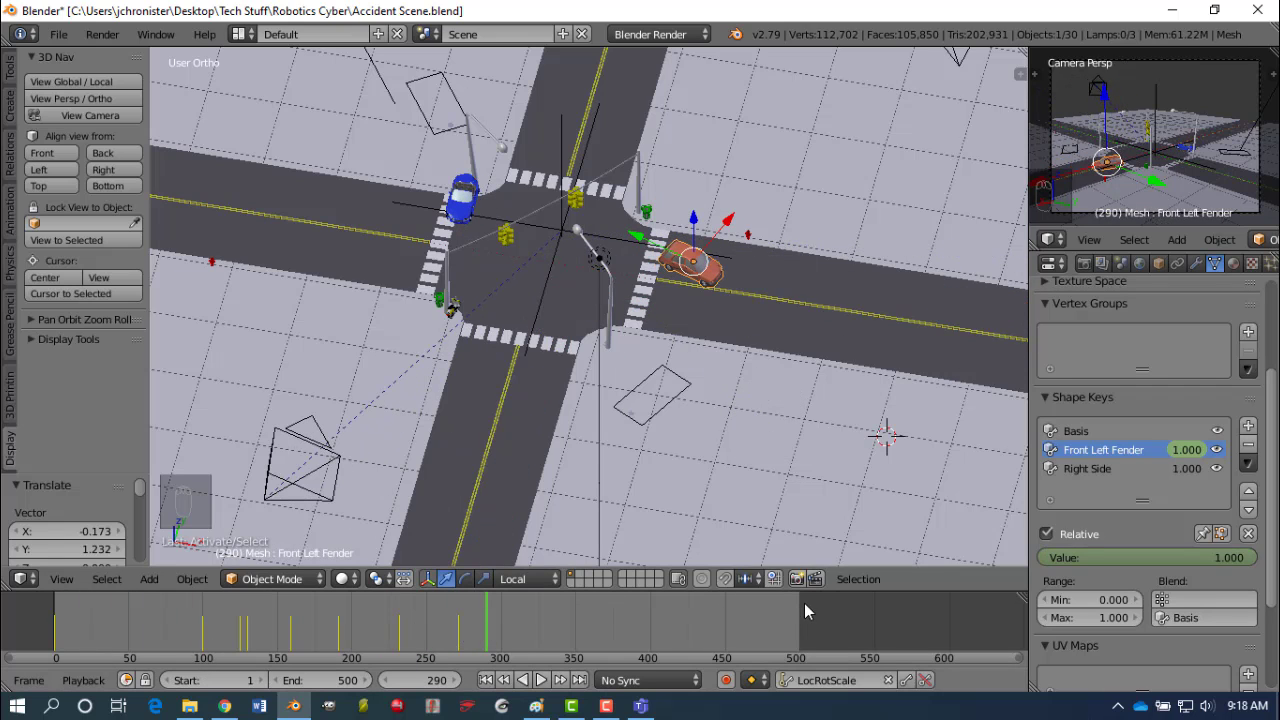
{"action": "key", "text": "alt+a"}
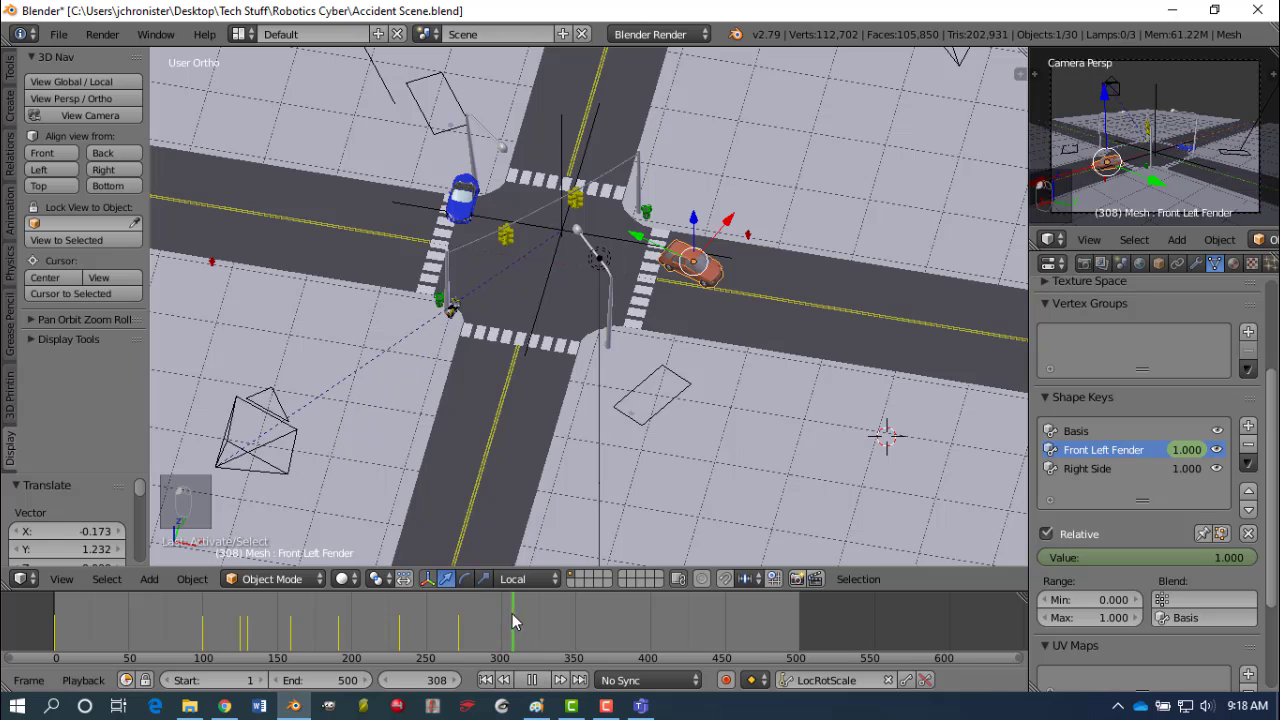
{"action": "key", "text": "alt+a"}
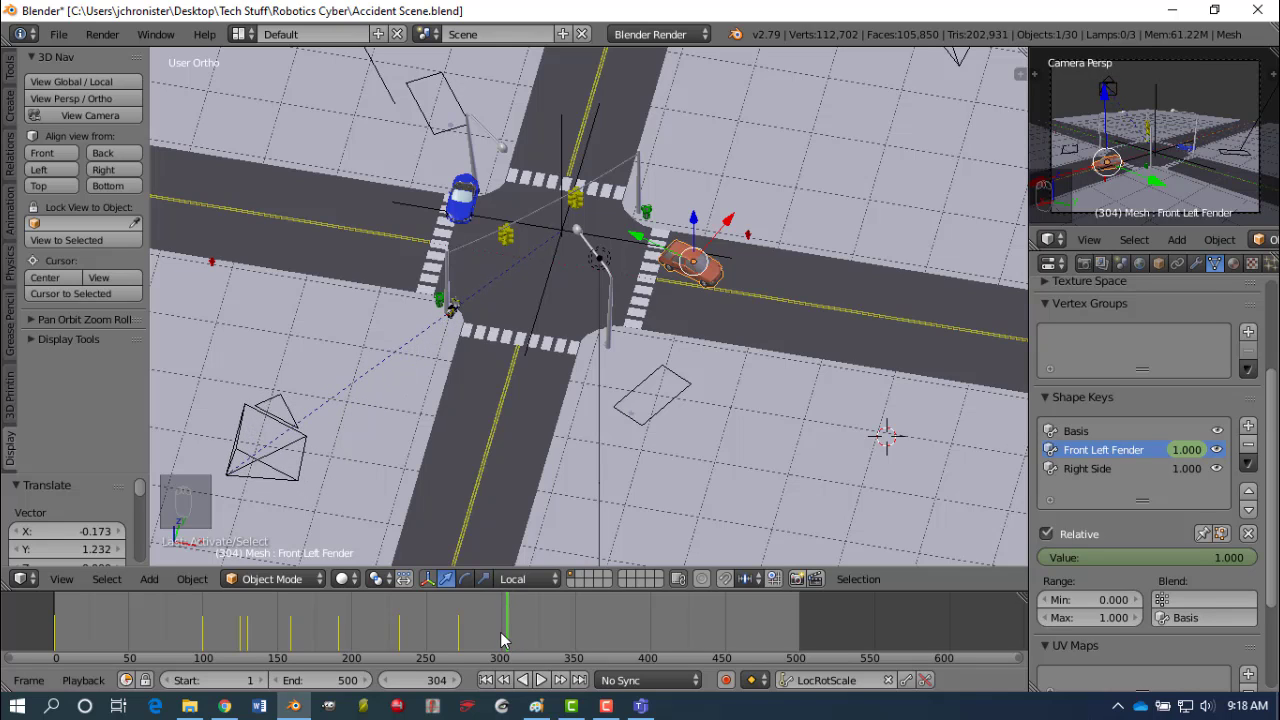
{"action": "left_click", "coordinate": [320, 680]}
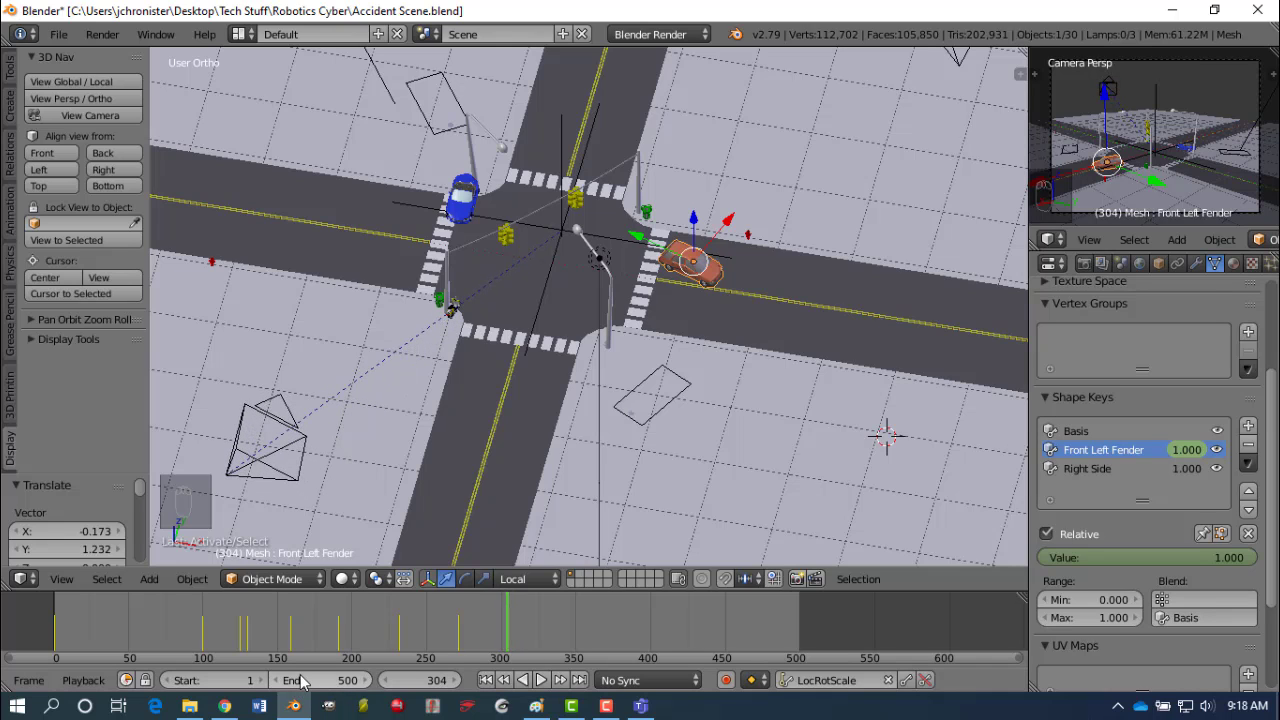
{"action": "type", "text": "300"}
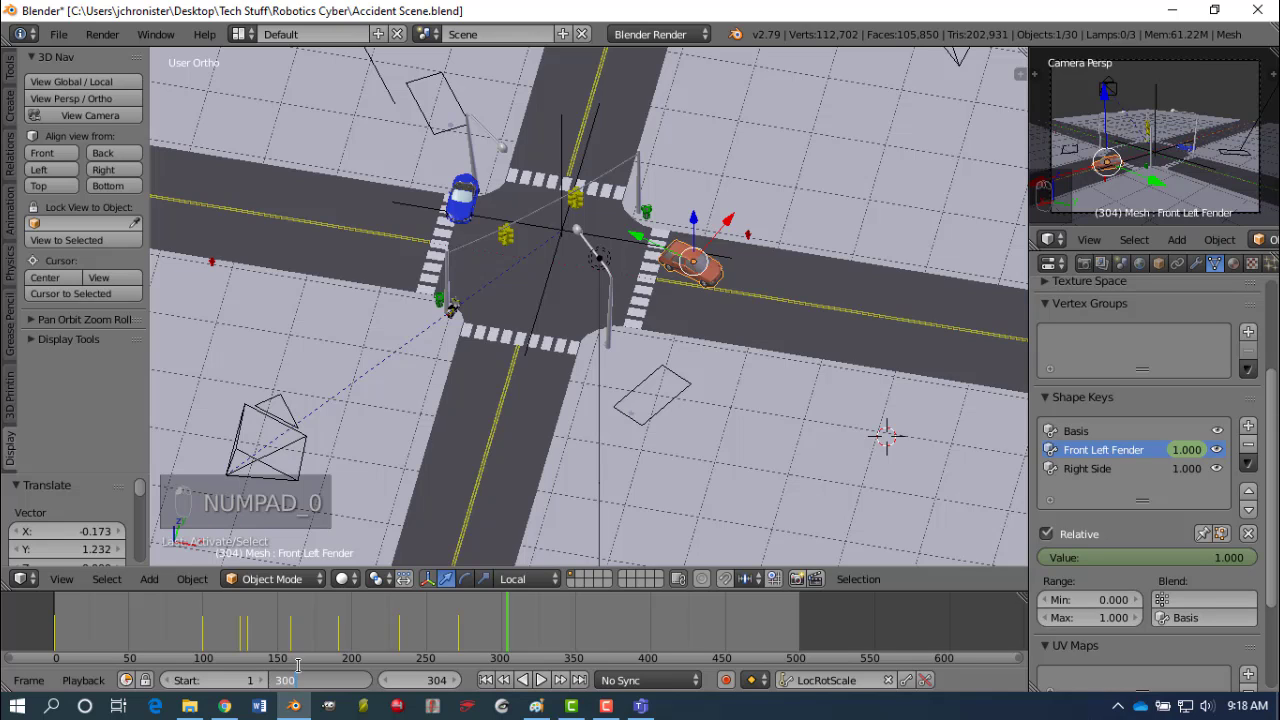
{"action": "key", "text": "Return"}
Play and scrub through the shortened animation to check the crash, ending on frame 129.
{"action": "key", "text": "alt+a"}
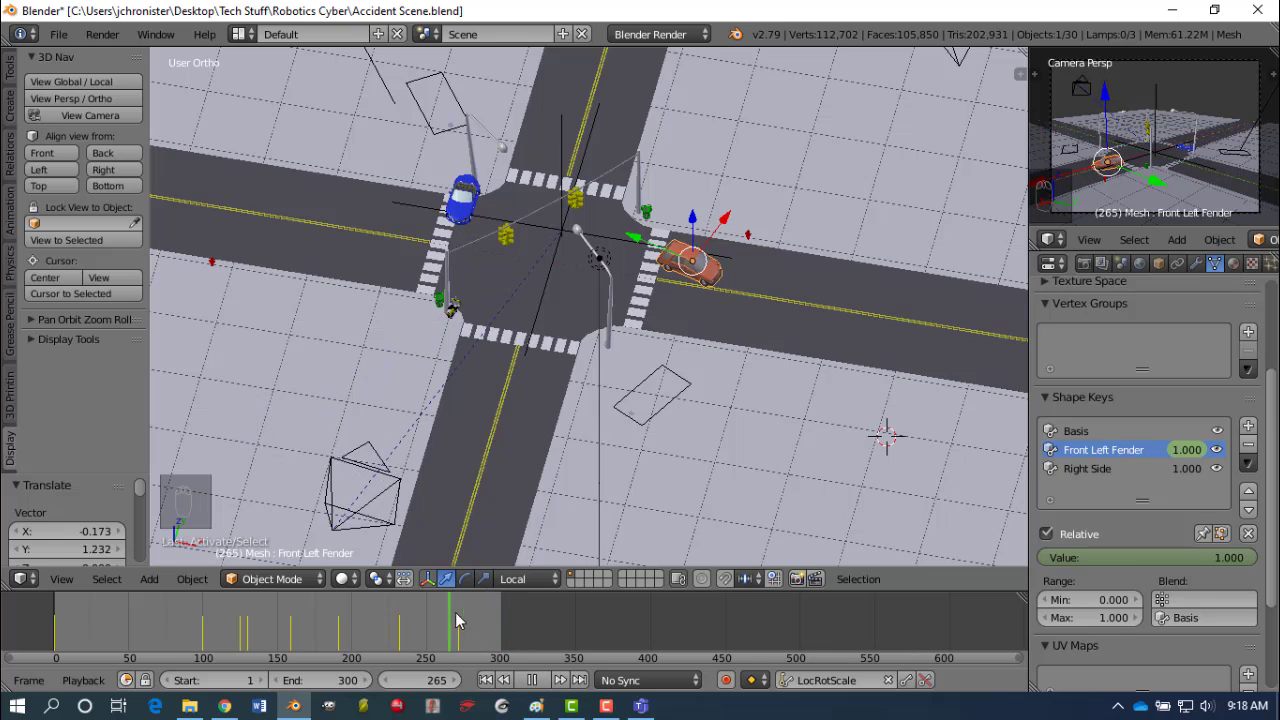
{"action": "left_click", "coordinate": [200, 668]}
{"action": "left_click_drag", "start_coordinate": [200, 668], "coordinate": [510, 640]}
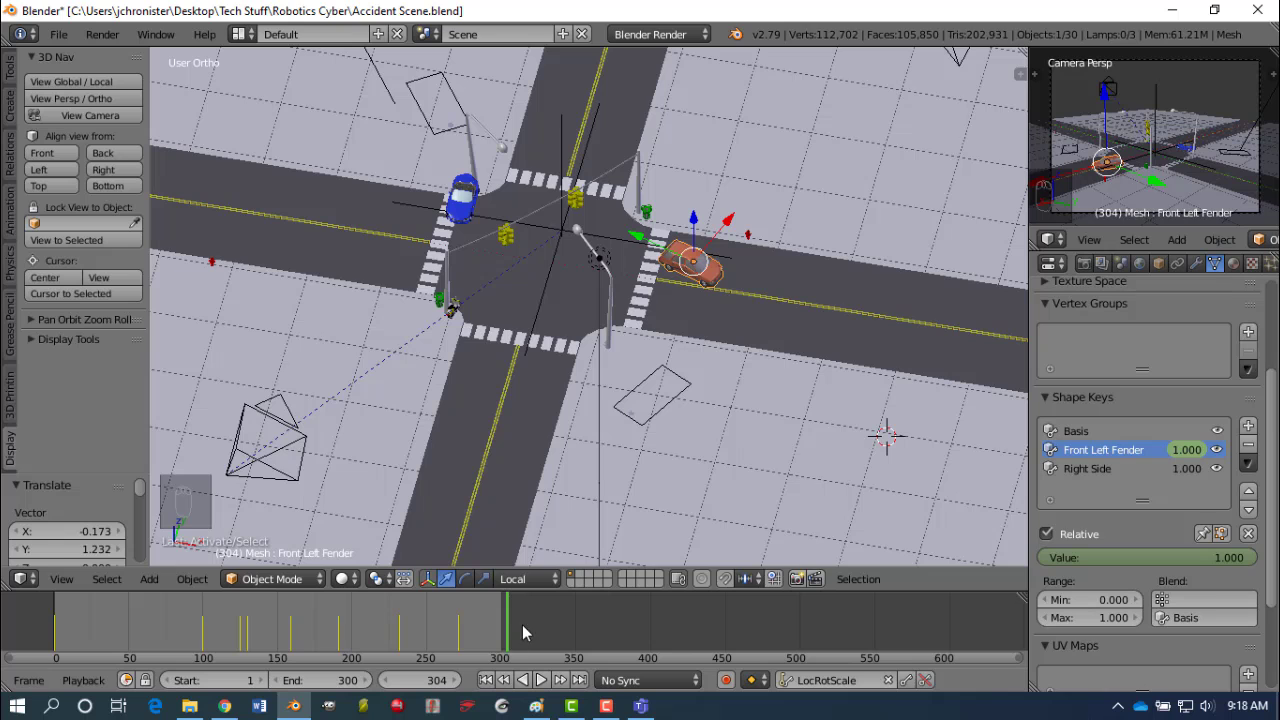
{"action": "left_click_drag", "start_coordinate": [526, 608], "coordinate": [247, 662]}
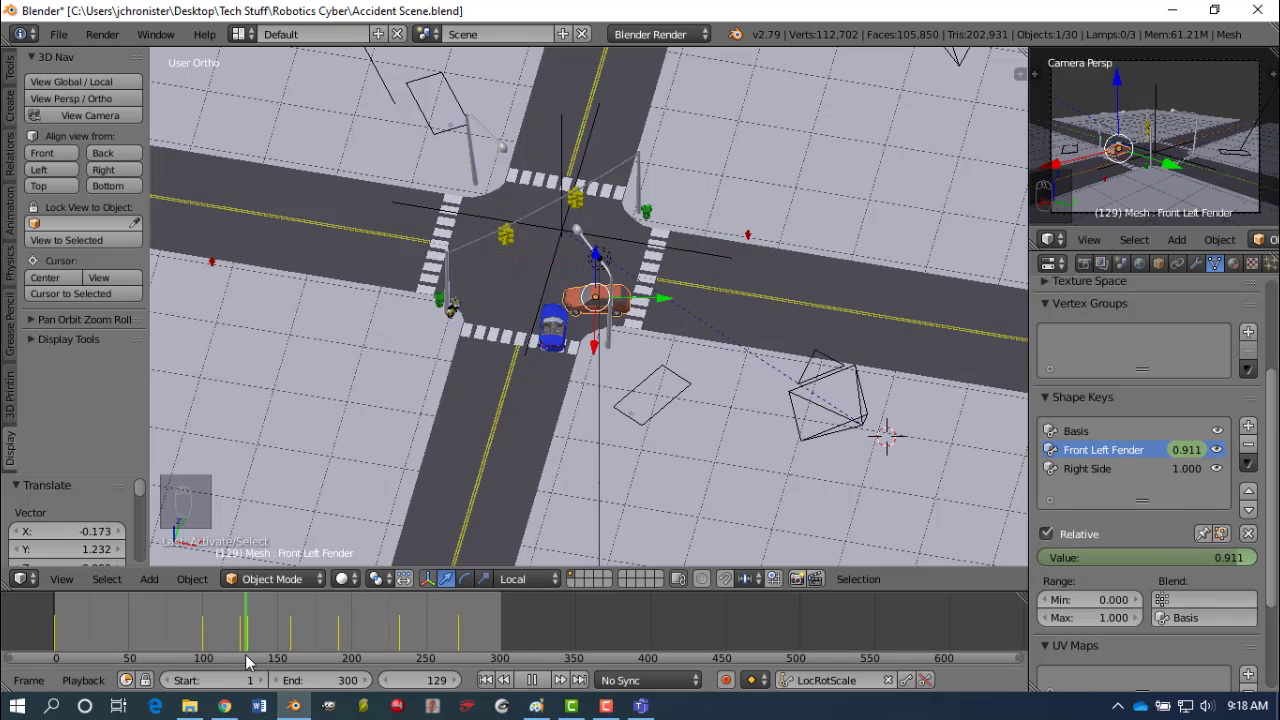
Render the animation and stop the render after about ten frames.
{"action": "left_click", "coordinate": [102, 35]}
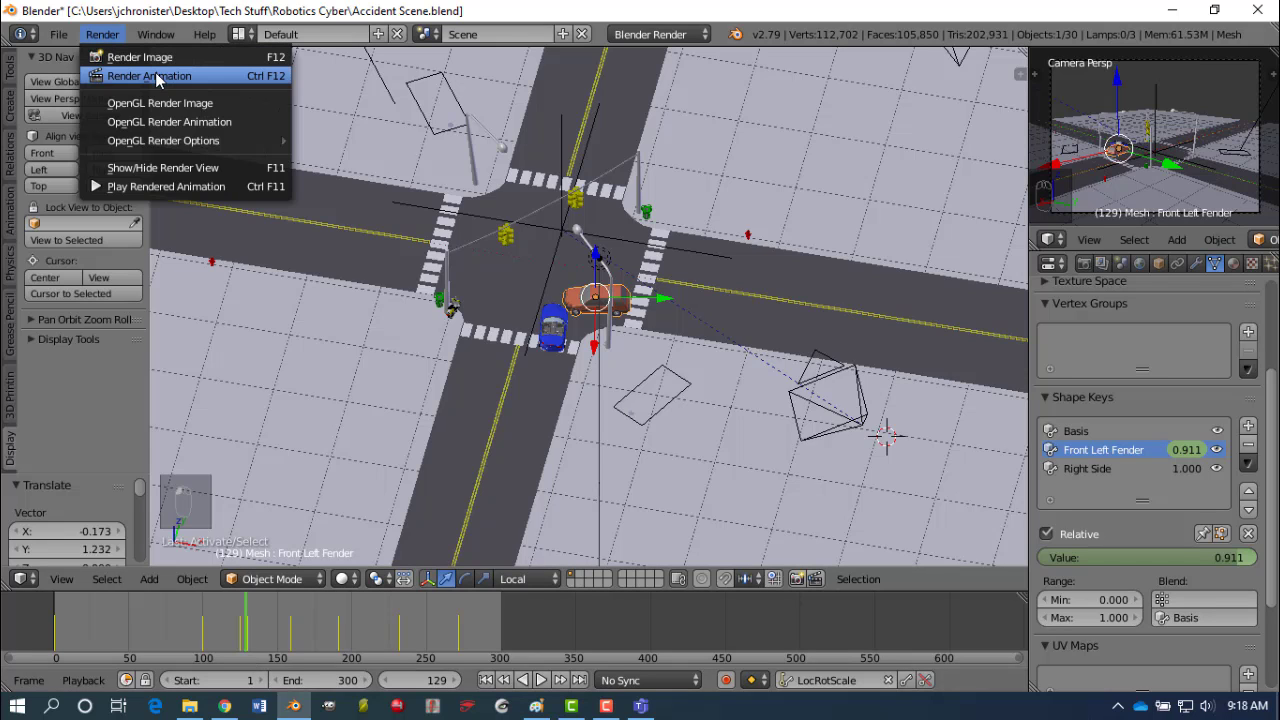
{"action": "left_click", "coordinate": [130, 76]}
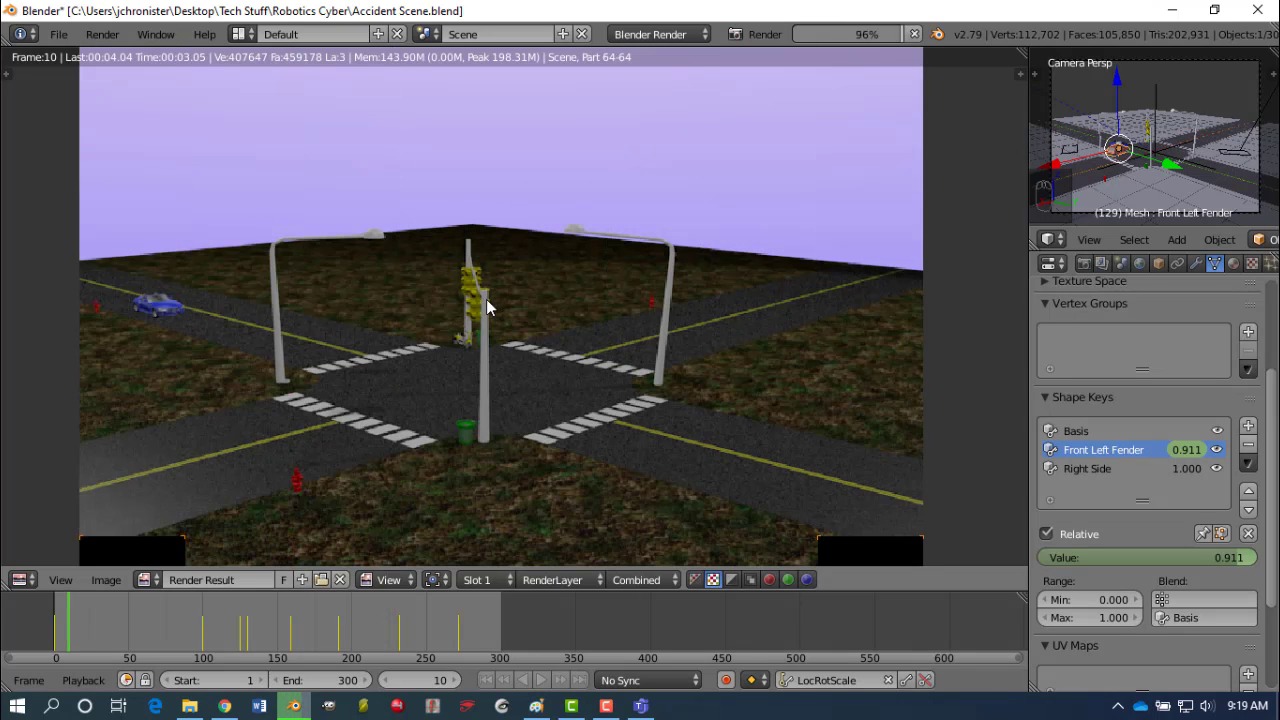
{"action": "key", "text": "Escape"}
{"action": "key", "text": "Escape"}
{"action": "key", "text": "Escape"}
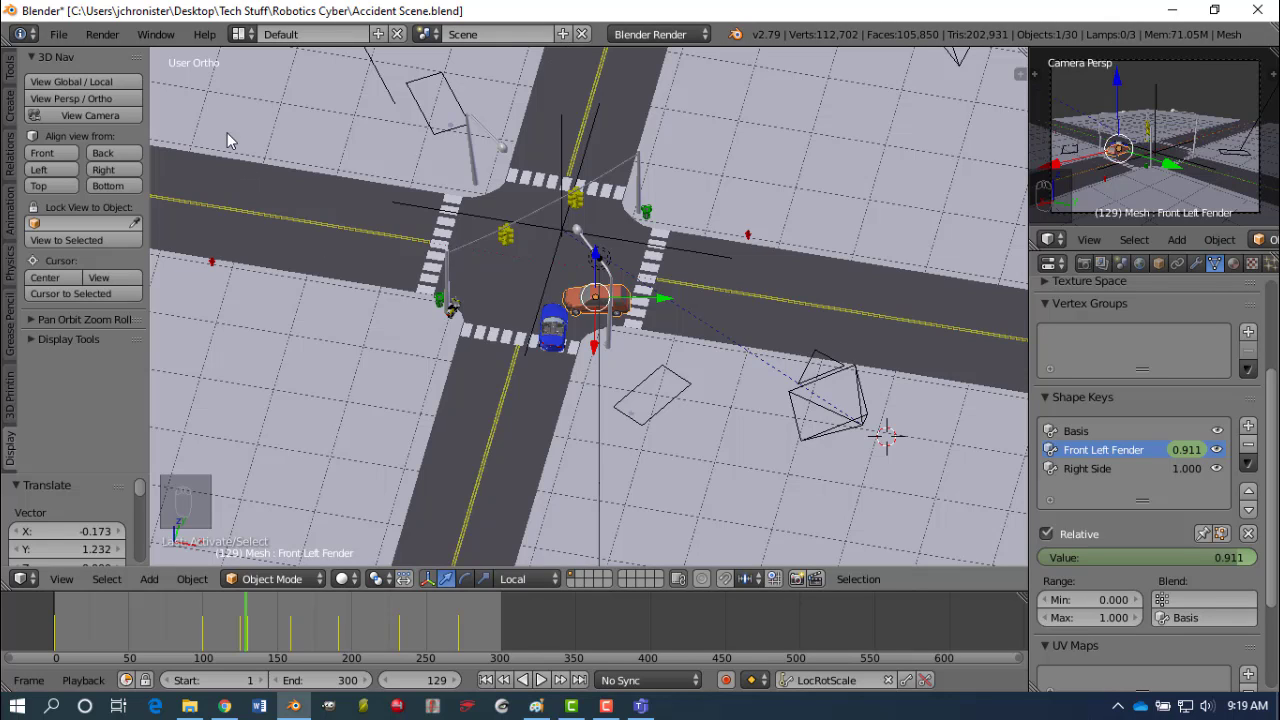
Play back the rendered animation and close the player window.
{"action": "left_click", "coordinate": [101, 36]}
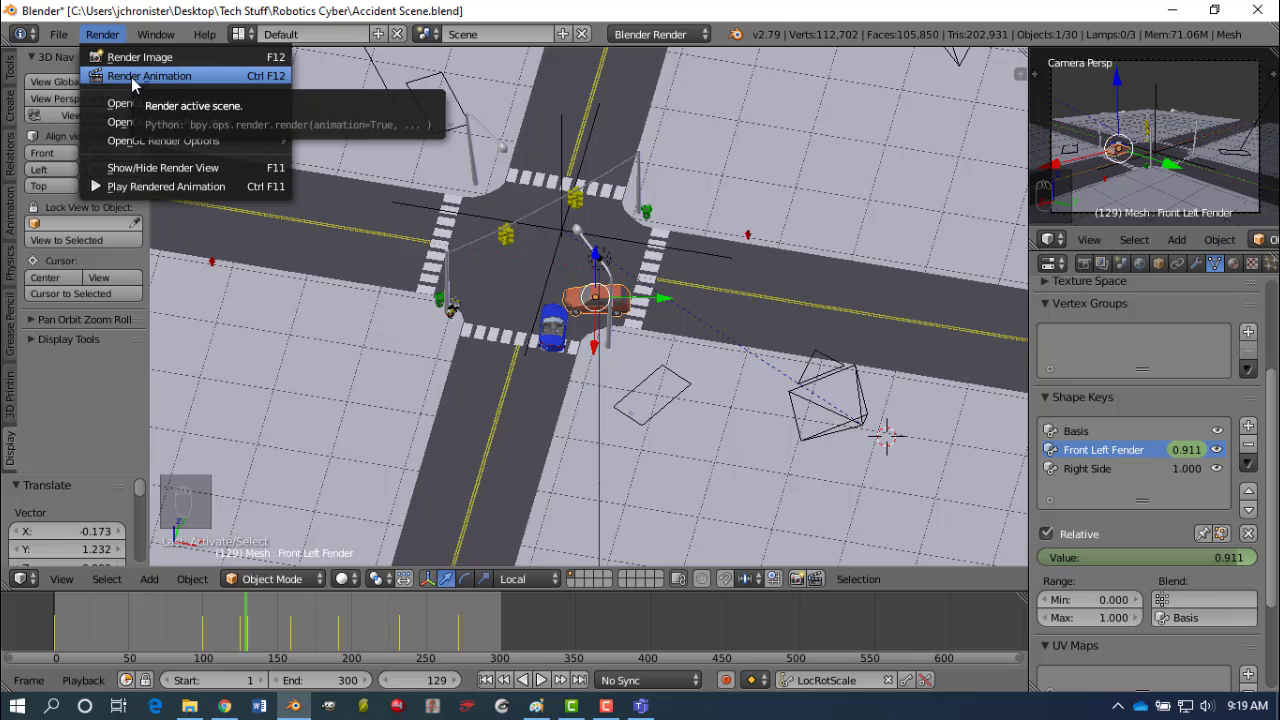
{"action": "left_click", "coordinate": [168, 187]}
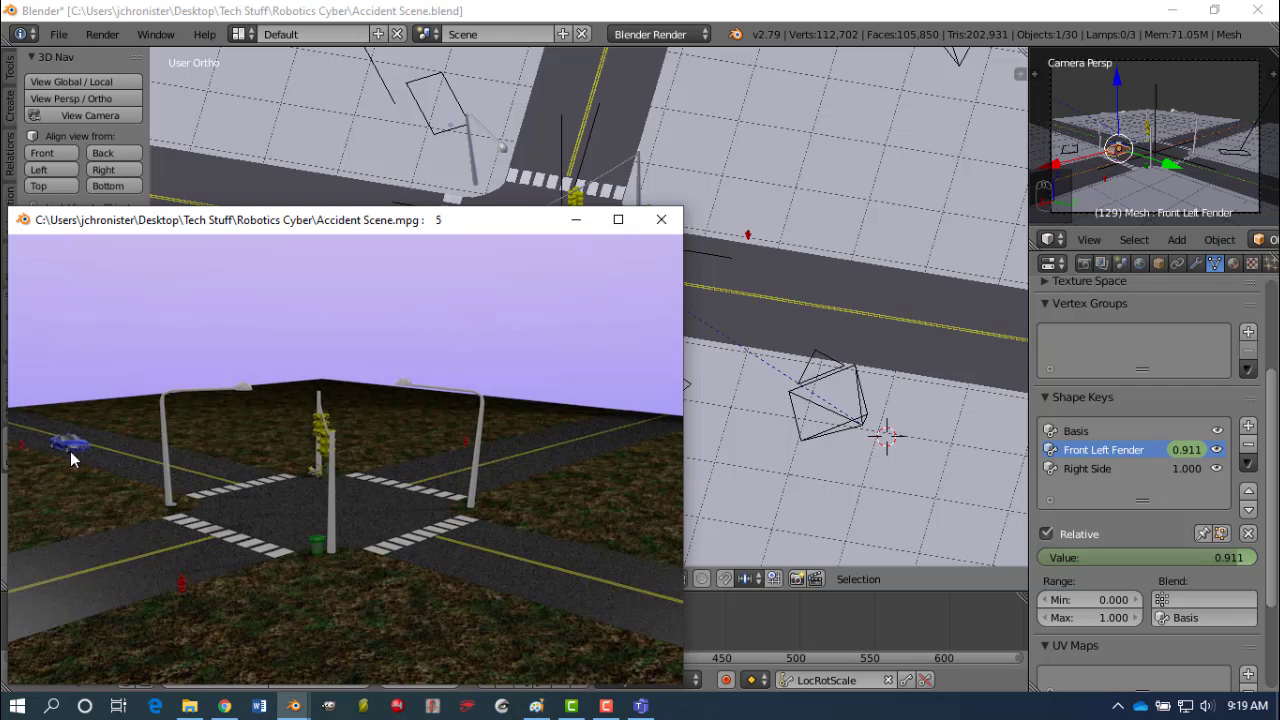
{"action": "left_click", "coordinate": [661, 219]}
Select the distant active camera, render a still of frame 129 to check its view, and close the render.
{"action": "scroll", "coordinate": [519, 302], "scroll_direction": "down", "scroll_amount": 5}
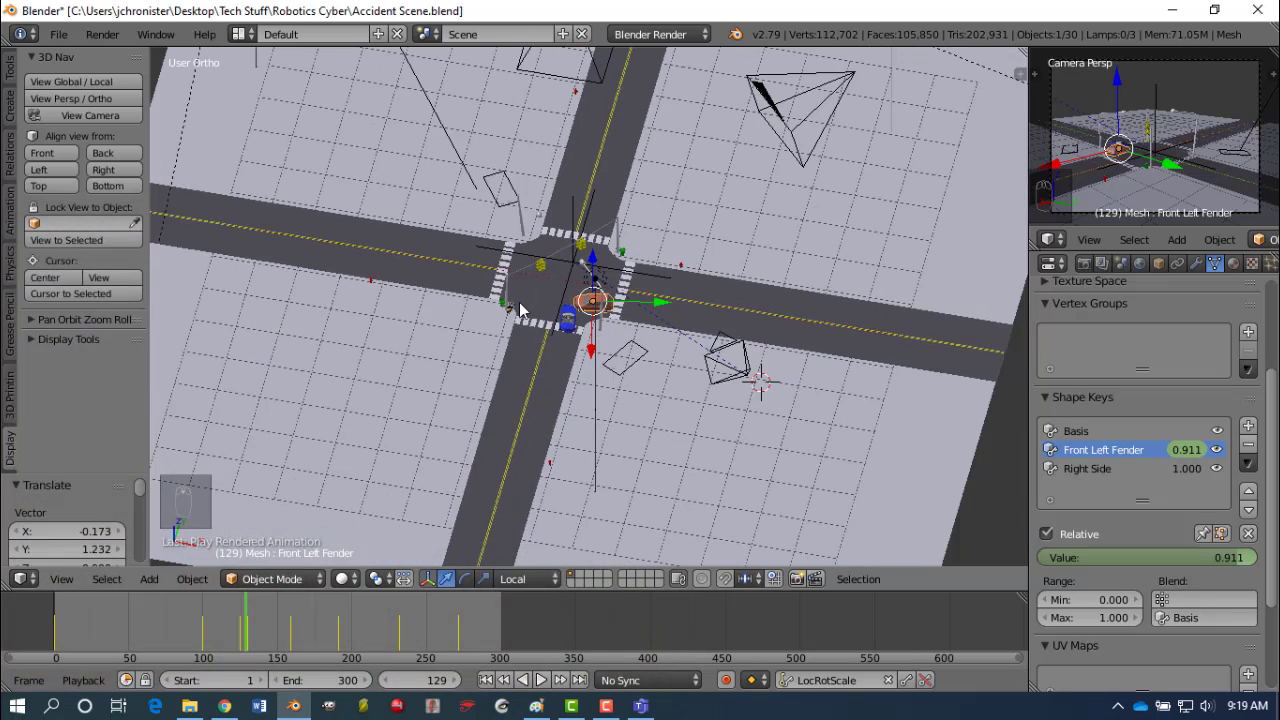
{"action": "scroll", "coordinate": [519, 302], "scroll_direction": "up", "scroll_amount": 3}
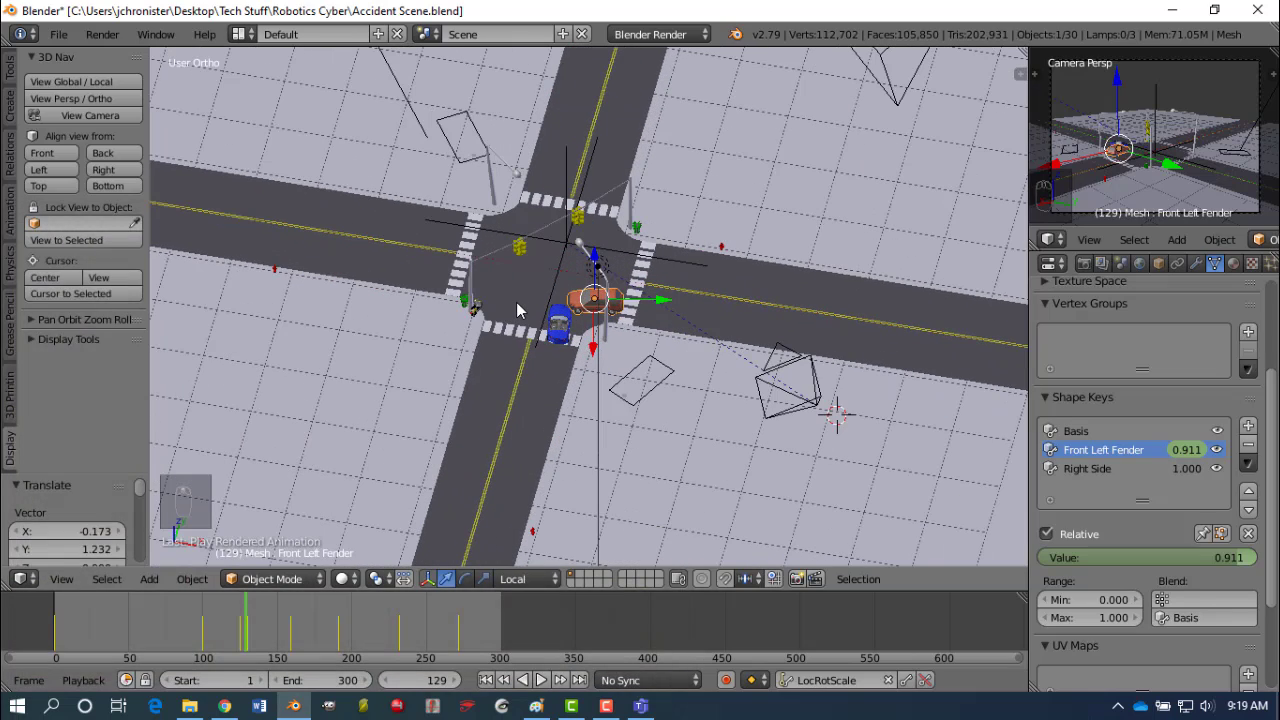
{"action": "scroll", "coordinate": [519, 303], "scroll_direction": "down", "scroll_amount": 5}
{"action": "middle_click_drag", "start_coordinate": [606, 425], "coordinate": [580, 363]}
{"action": "right_click", "coordinate": [780, 200]}
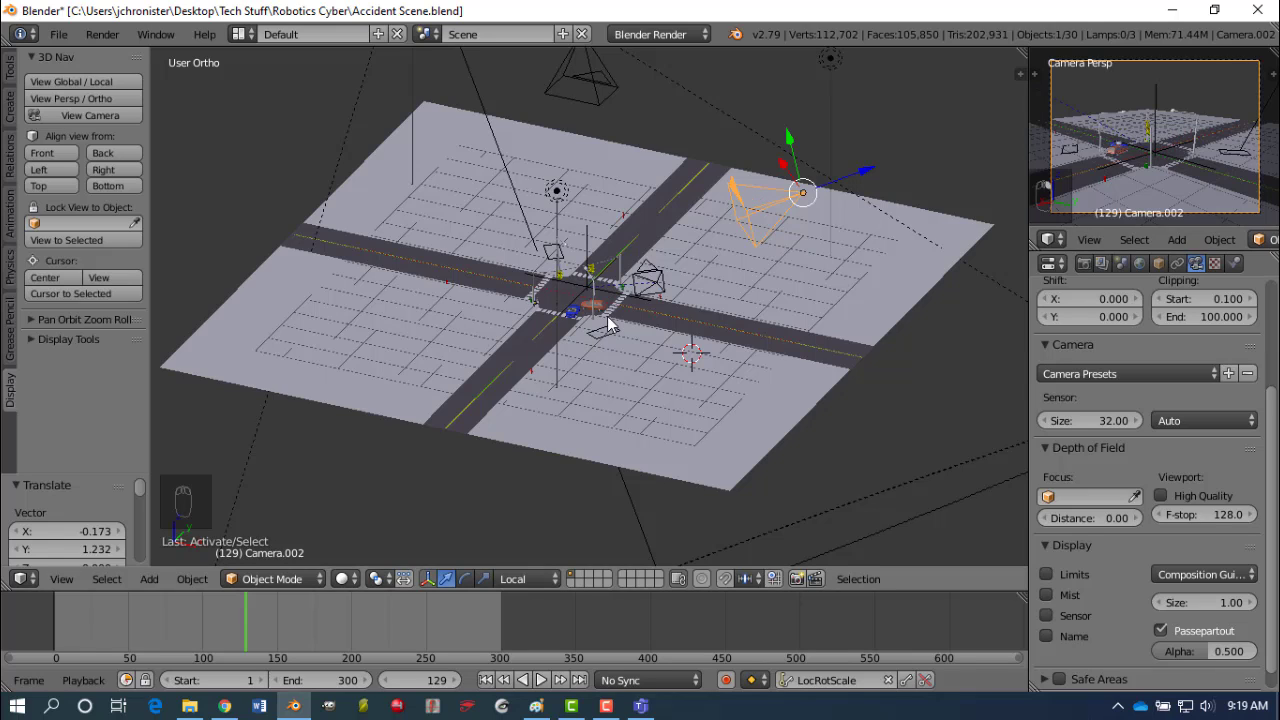
{"action": "left_click", "coordinate": [103, 34]}
{"action": "scroll", "coordinate": [693, 313], "scroll_direction": "up", "scroll_amount": 2}
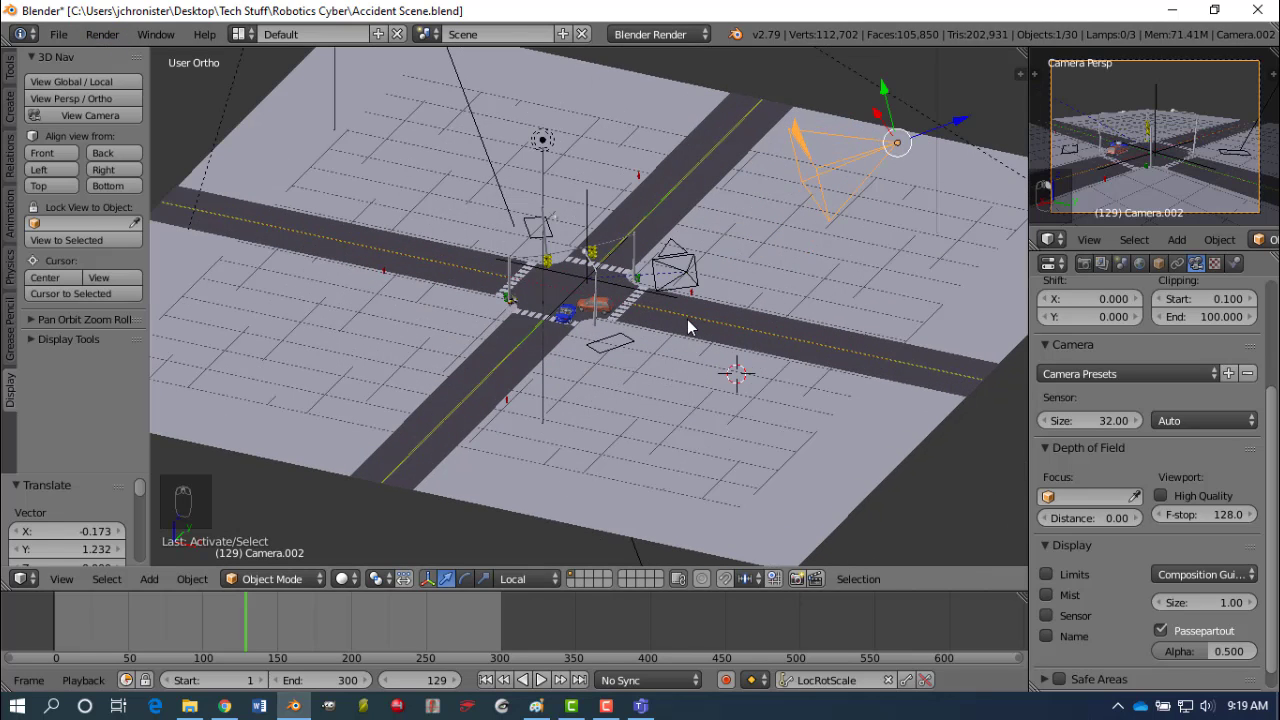
{"action": "key", "text": "F12"}
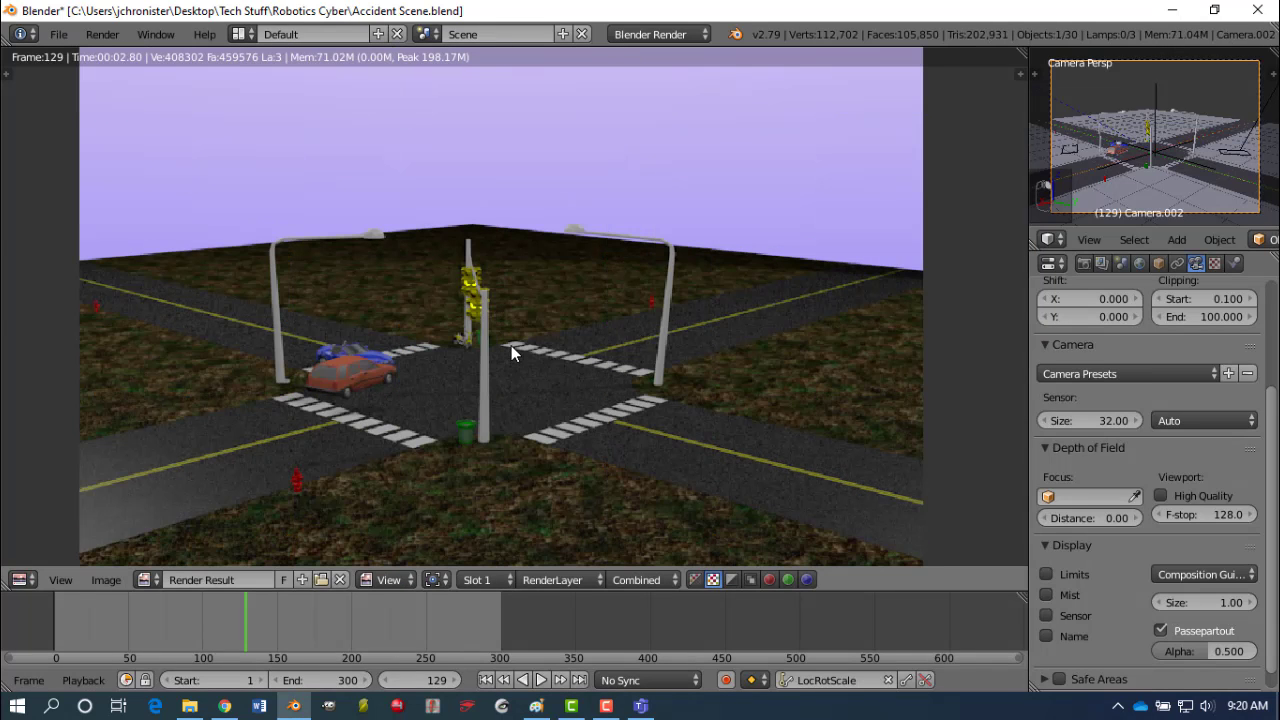
{"action": "key", "text": "Escape"}
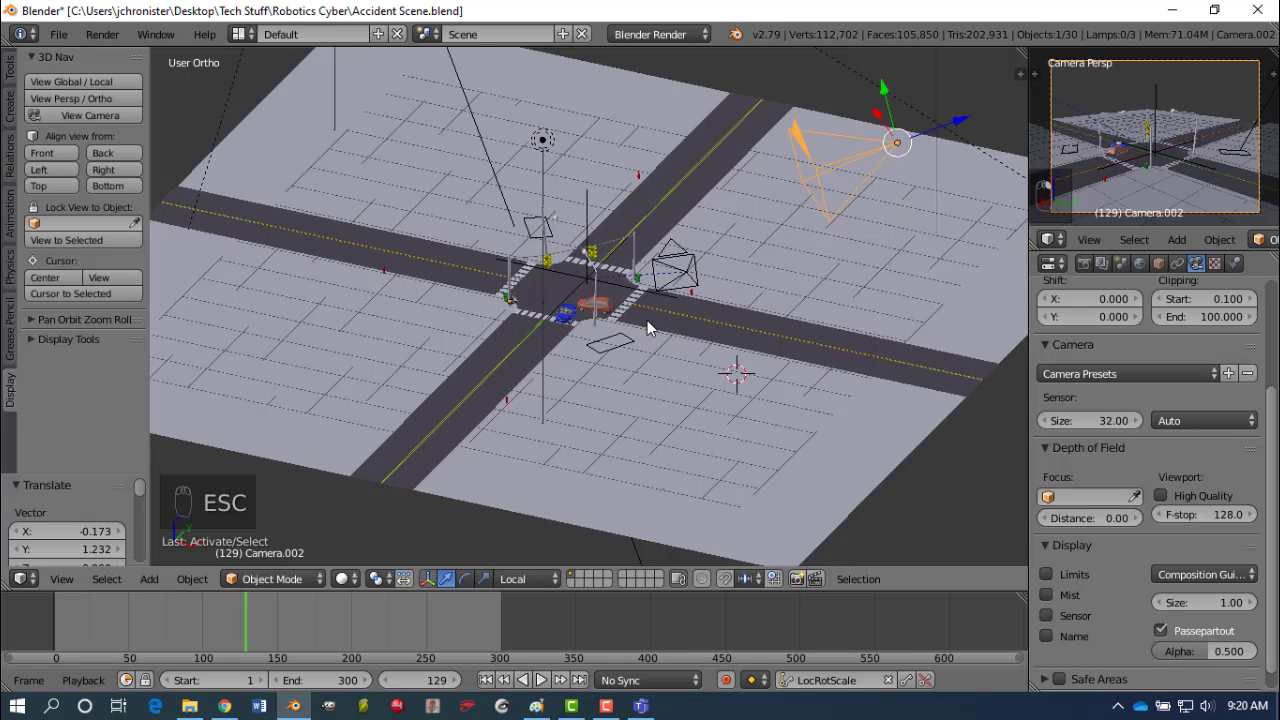
Make the animated camera near the intersection the active scene camera and play the animation through its view.
{"action": "scroll", "coordinate": [664, 297], "scroll_direction": "down", "scroll_amount": 1}
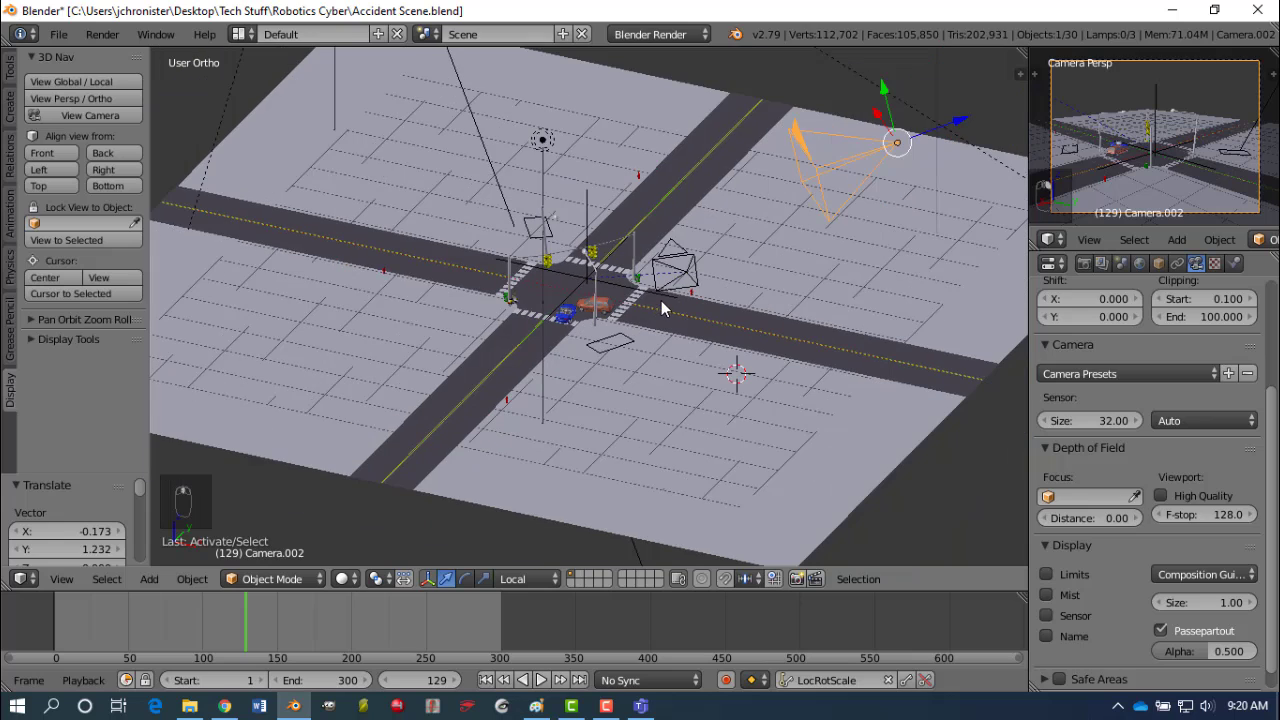
{"action": "right_click", "coordinate": [691, 277]}
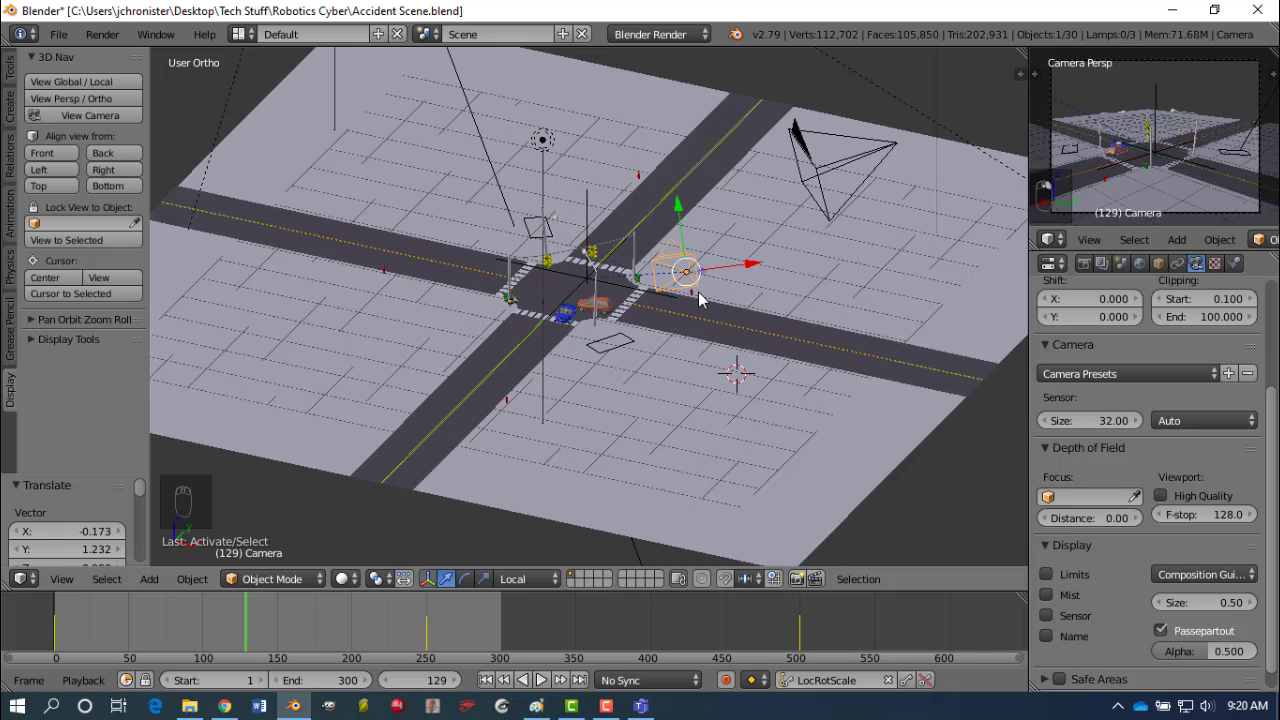
{"action": "key", "text": "ctrl+KP_0"}
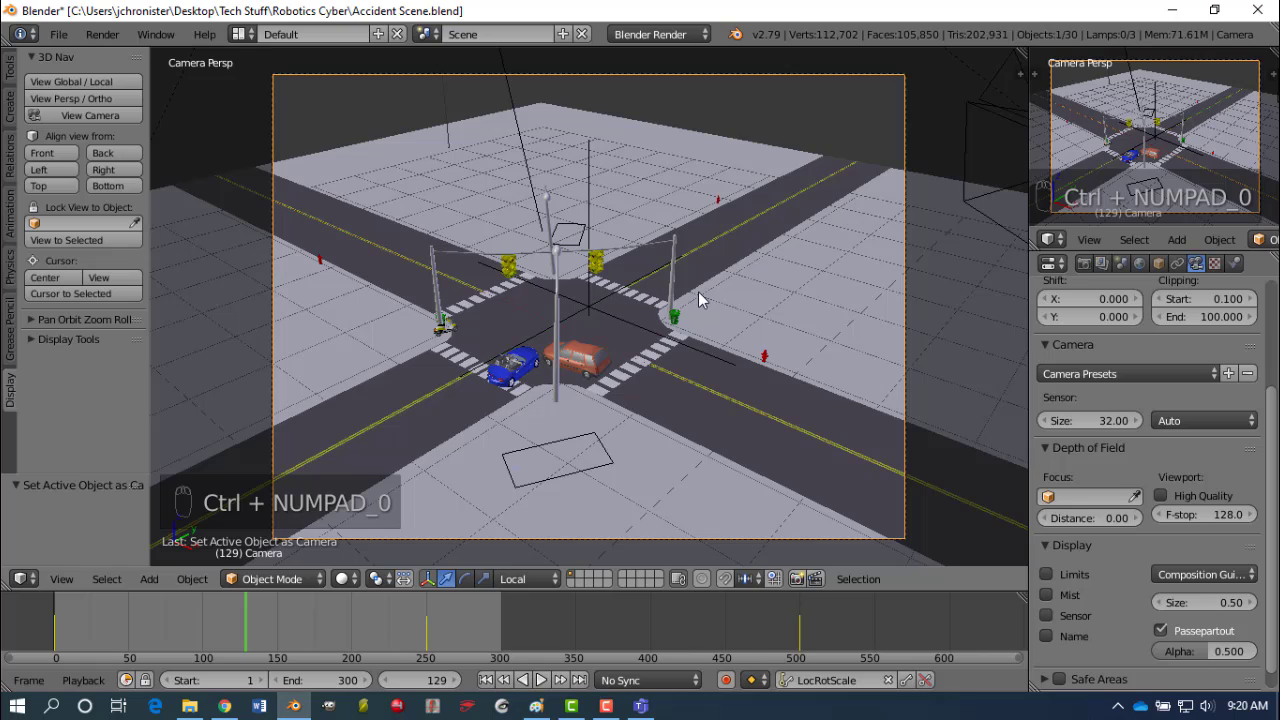
{"action": "scroll", "coordinate": [597, 321], "scroll_direction": "down", "scroll_amount": 2}
{"action": "middle_click_drag", "start_coordinate": [596, 321], "coordinate": [686, 381]}
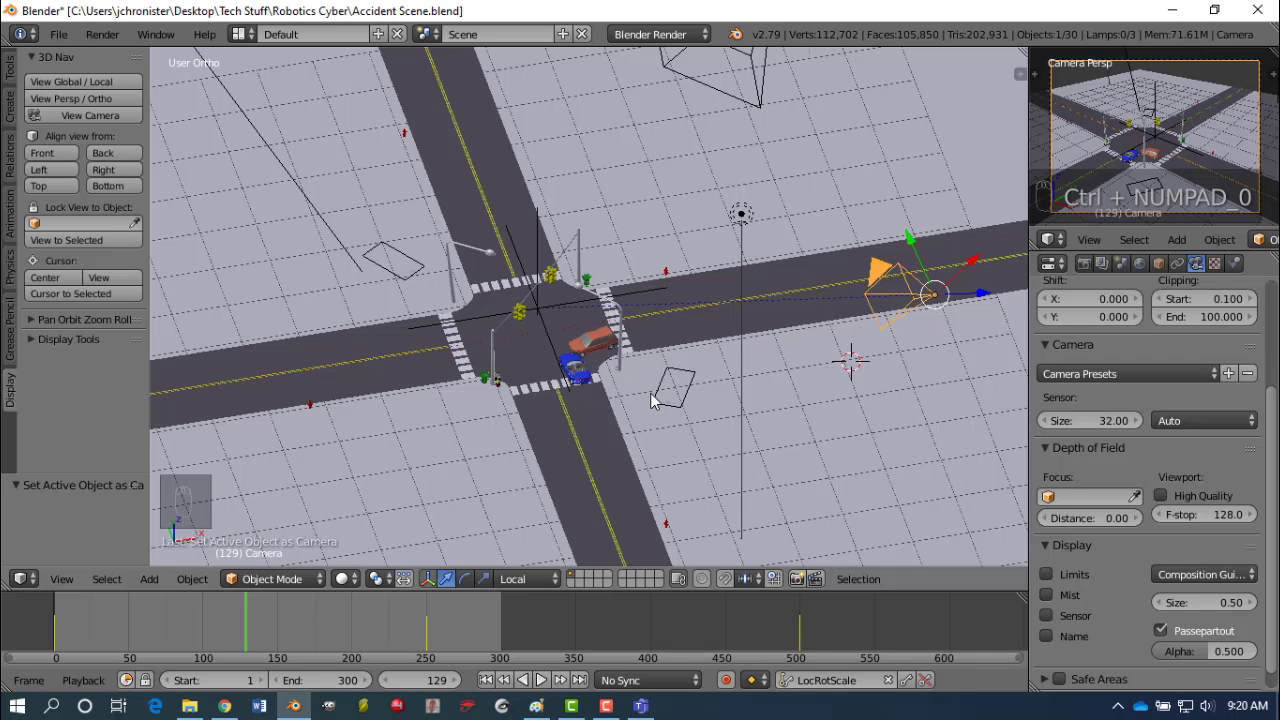
{"action": "key", "text": "KP_0"}
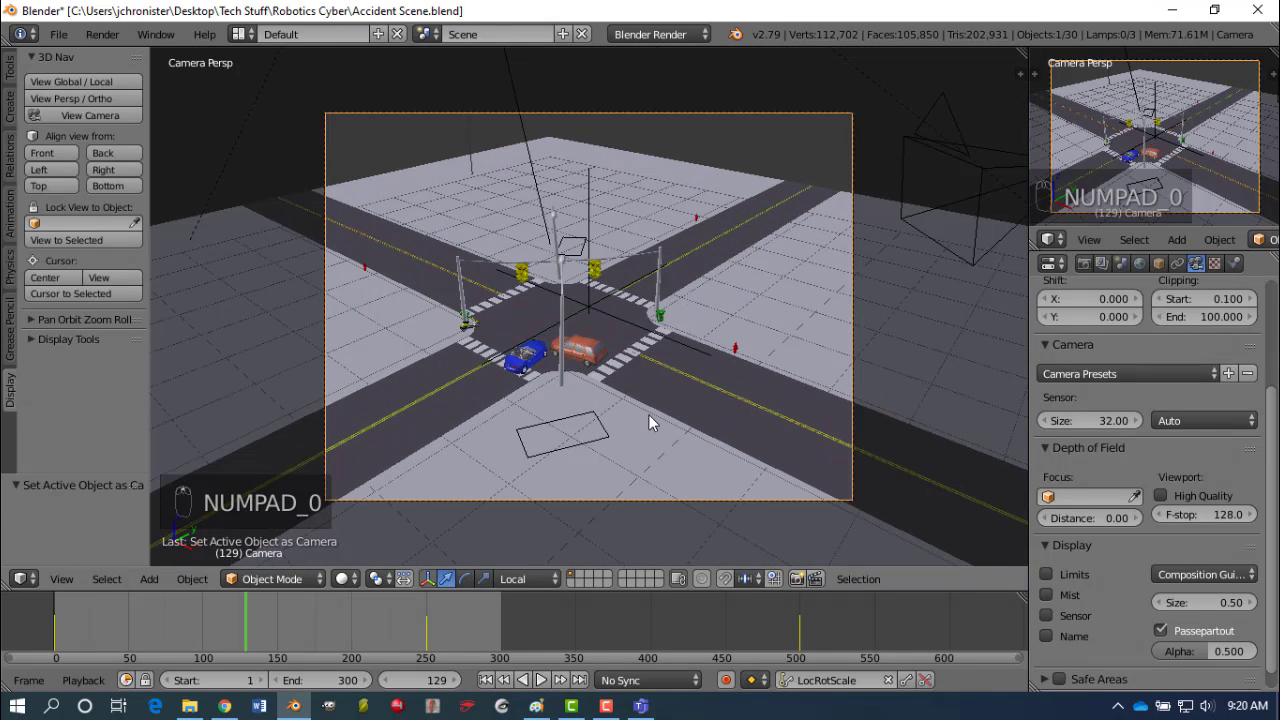
{"action": "left_click", "coordinate": [543, 680]}
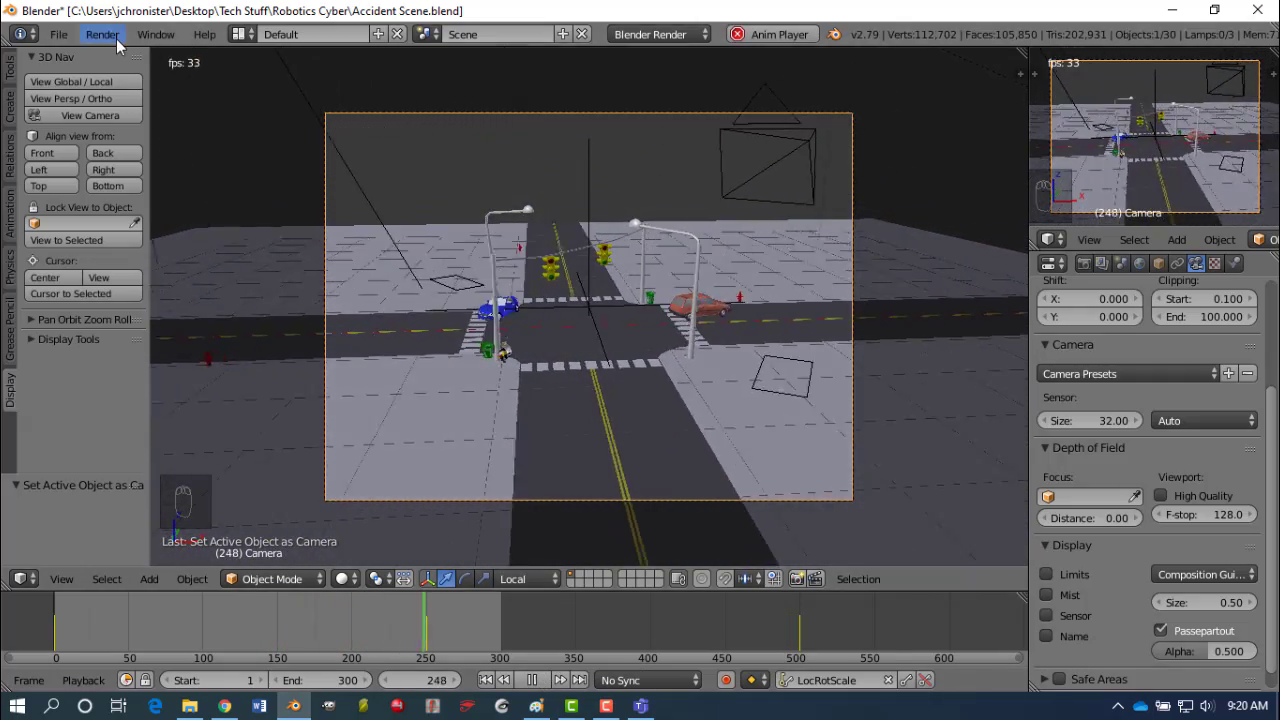
Stop the playback and make the overhead camera above the intersection the active scene camera.
{"action": "left_click", "coordinate": [116, 38]}
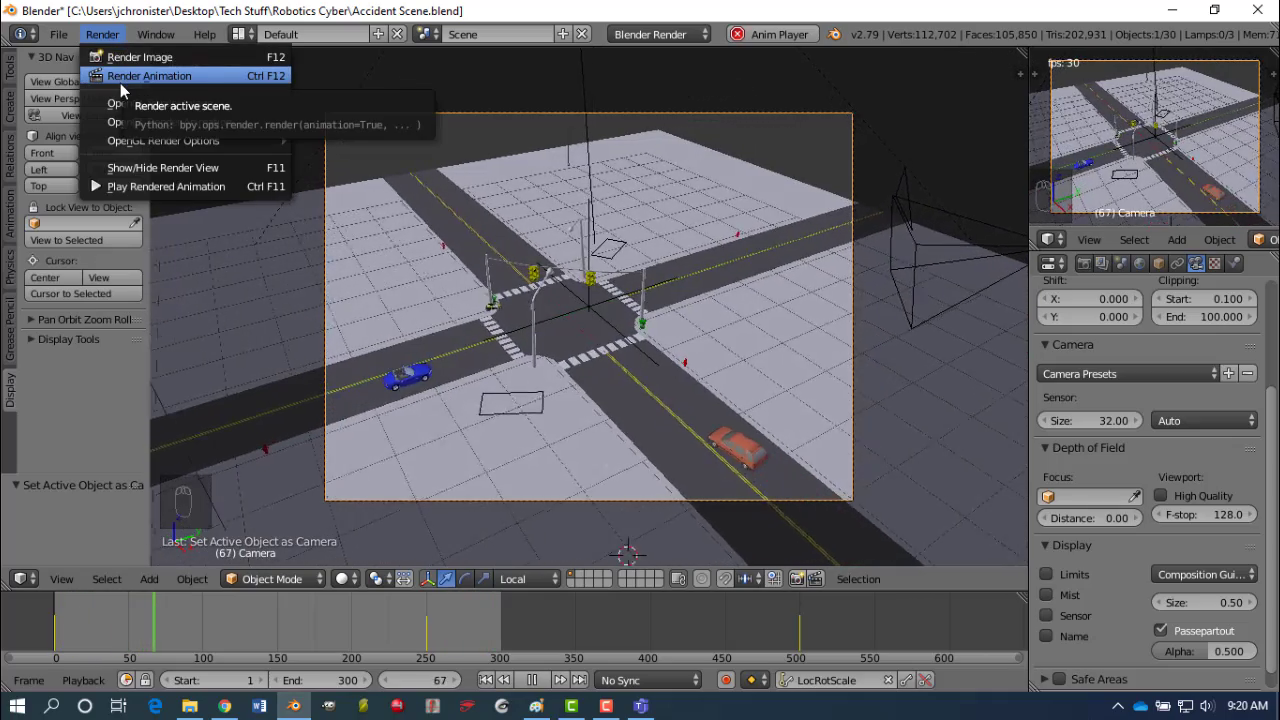
{"action": "left_click", "coordinate": [540, 683]}
{"action": "scroll", "coordinate": [563, 392], "scroll_direction": "down", "scroll_amount": 3}
{"action": "middle_click_drag", "start_coordinate": [566, 388], "coordinate": [631, 334]}
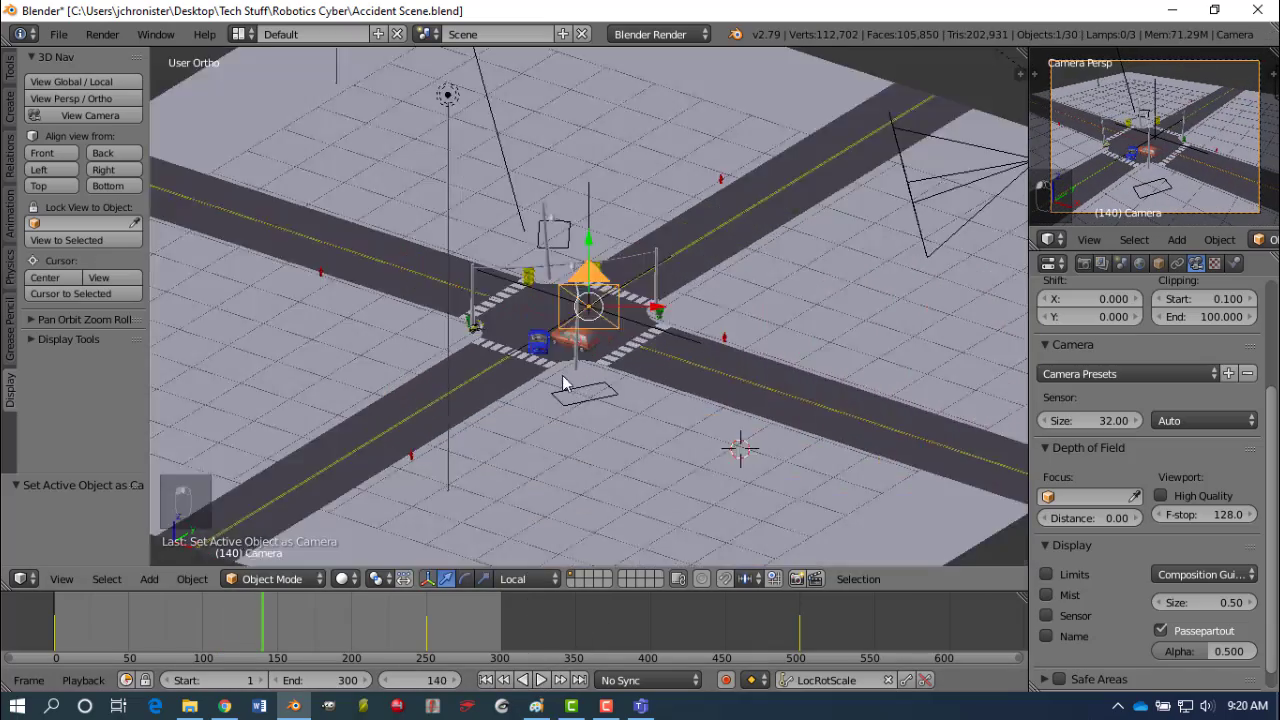
{"action": "scroll", "coordinate": [631, 334], "scroll_direction": "down", "scroll_amount": 6}
{"action": "middle_click_drag", "start_coordinate": [603, 277], "coordinate": [595, 98]}
{"action": "right_click", "coordinate": [577, 110]}
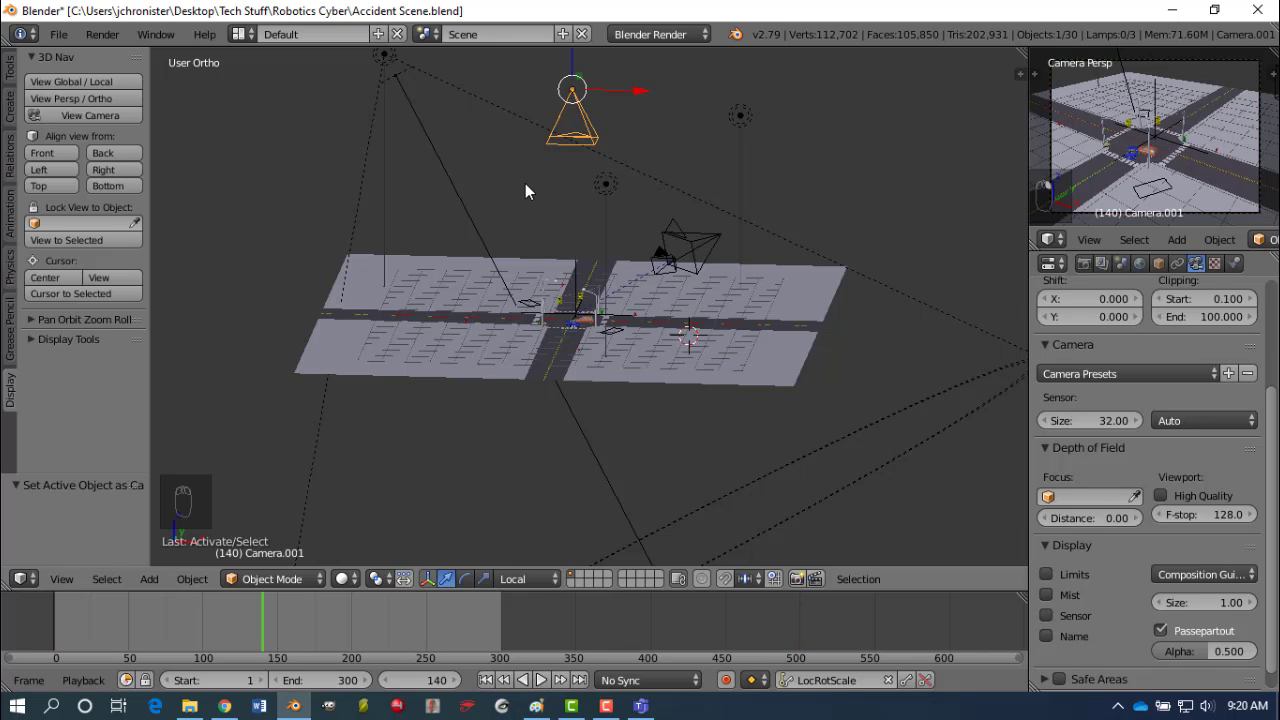
{"action": "key", "text": "ctrl+KP_0"}
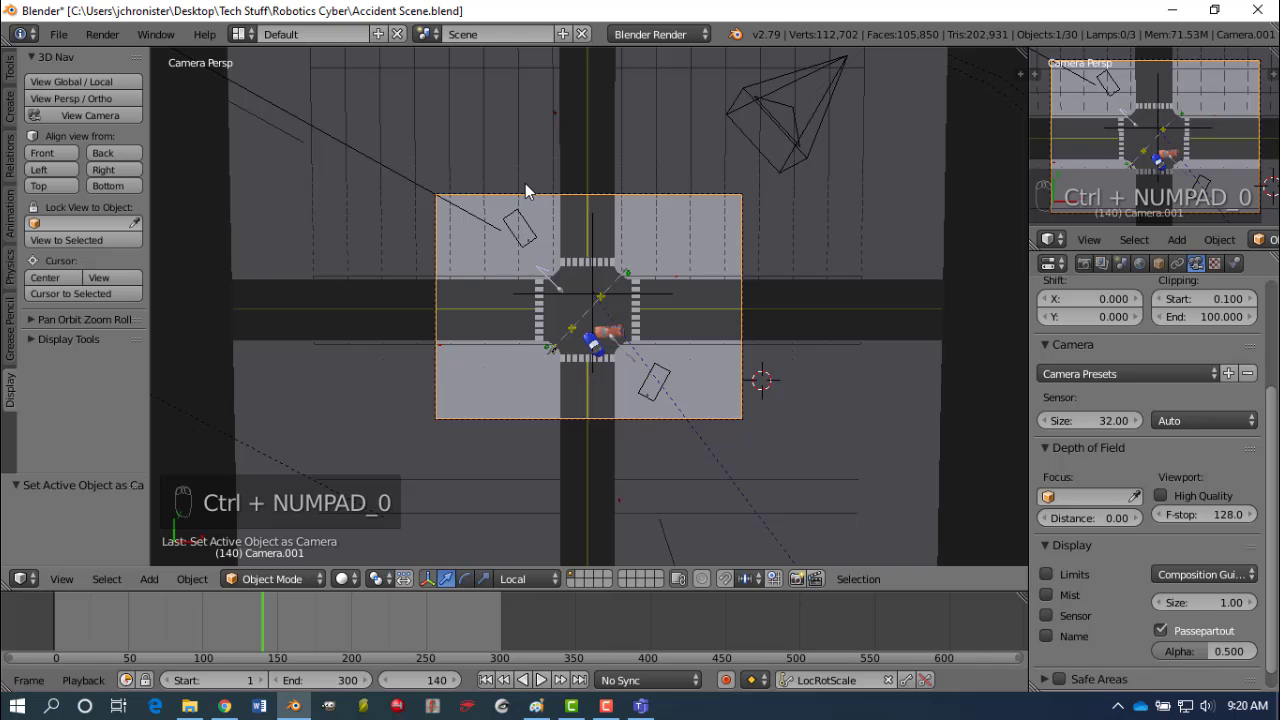
{"action": "scroll", "coordinate": [505, 210], "scroll_direction": "up", "scroll_amount": 3}
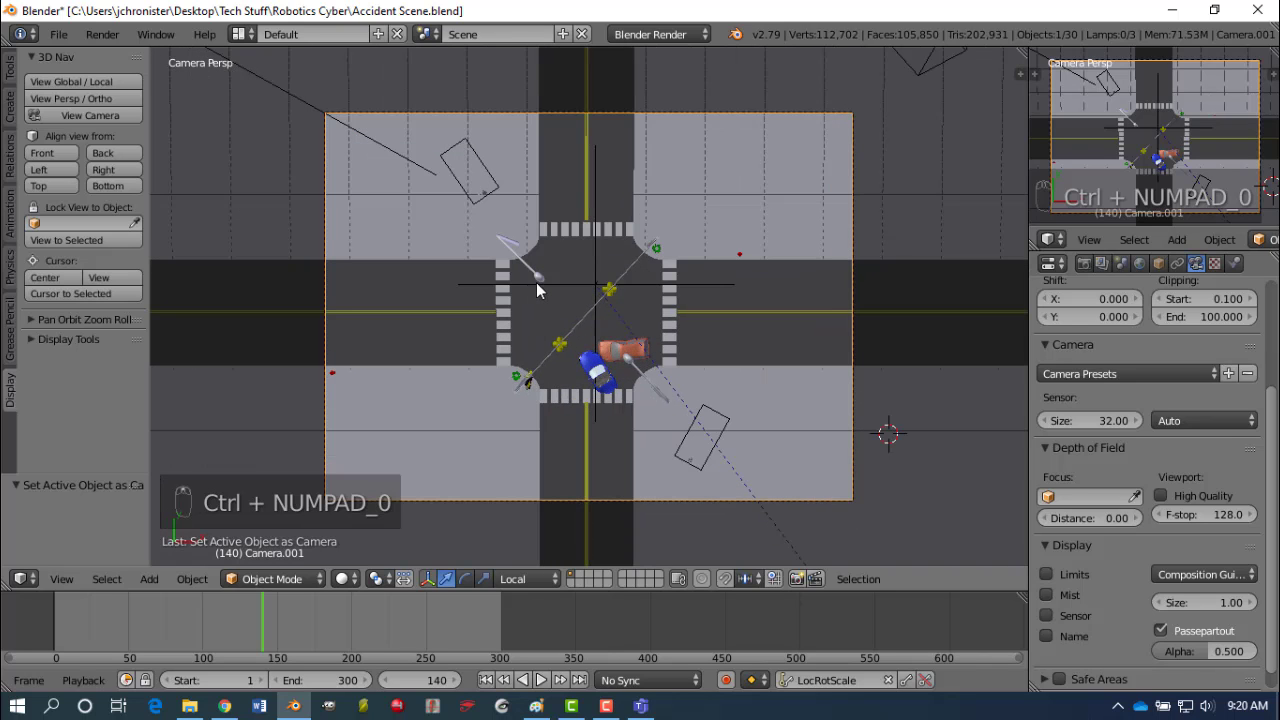
{"action": "scroll", "coordinate": [536, 290], "scroll_direction": "up", "scroll_amount": 1}
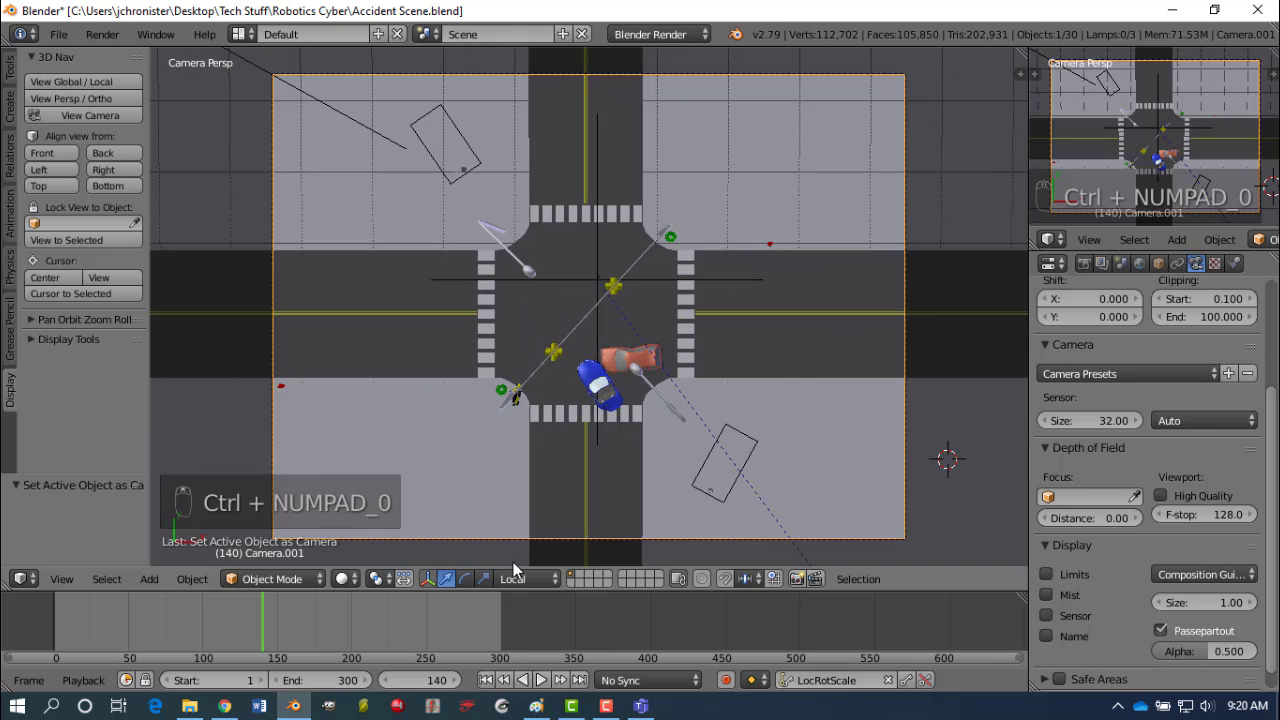
Play the animation from the first frame through the overhead camera, render a still of frame 111, and close the render.
{"action": "left_click", "coordinate": [541, 680]}
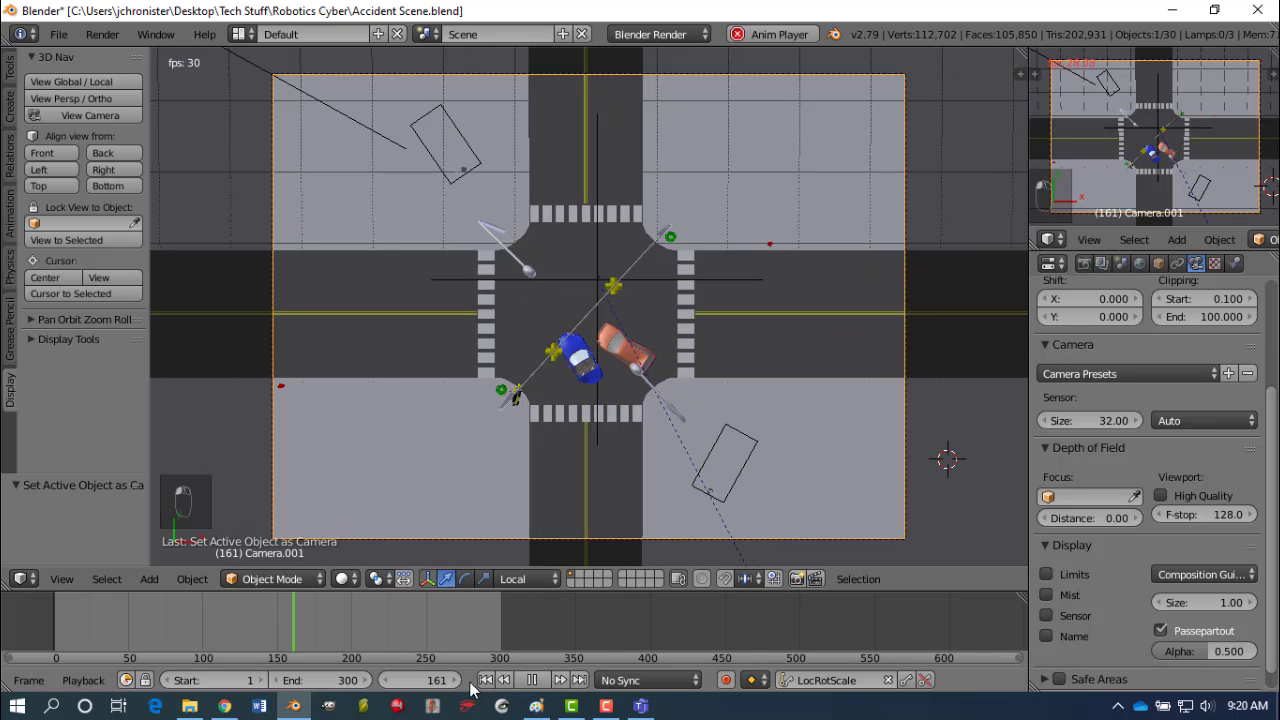
{"action": "left_click", "coordinate": [485, 681]}
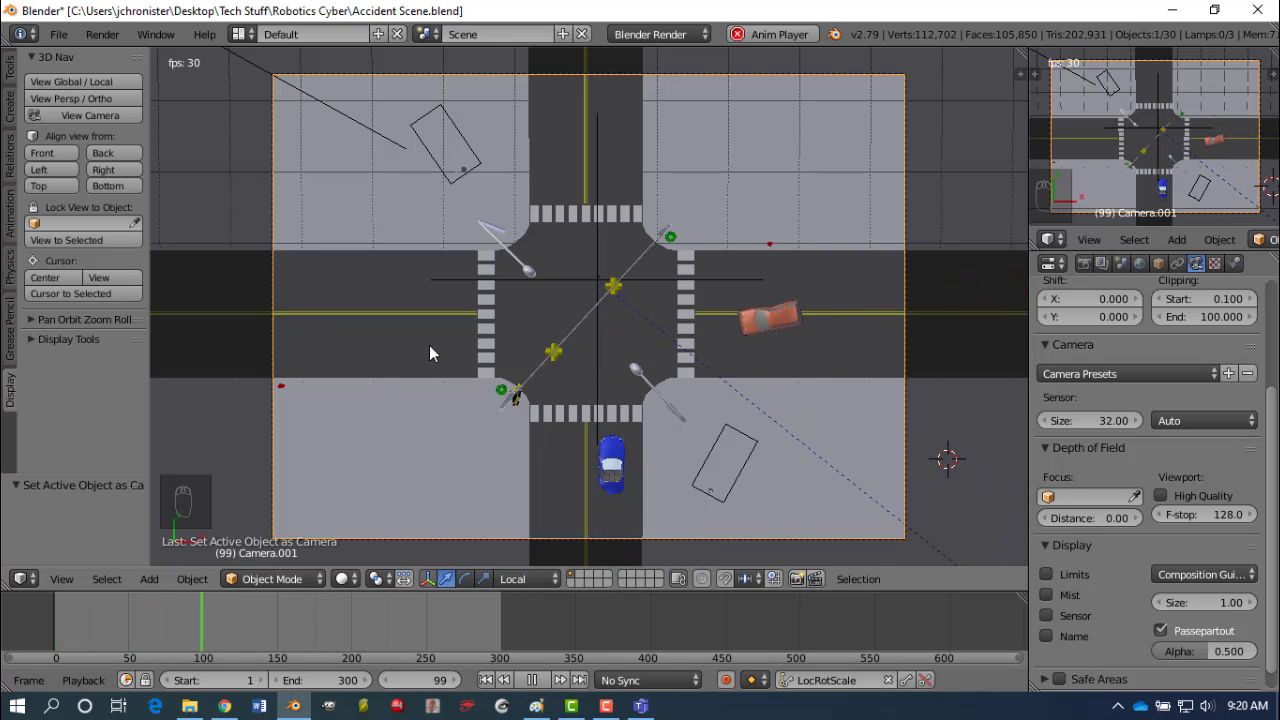
{"action": "key", "text": "F12"}
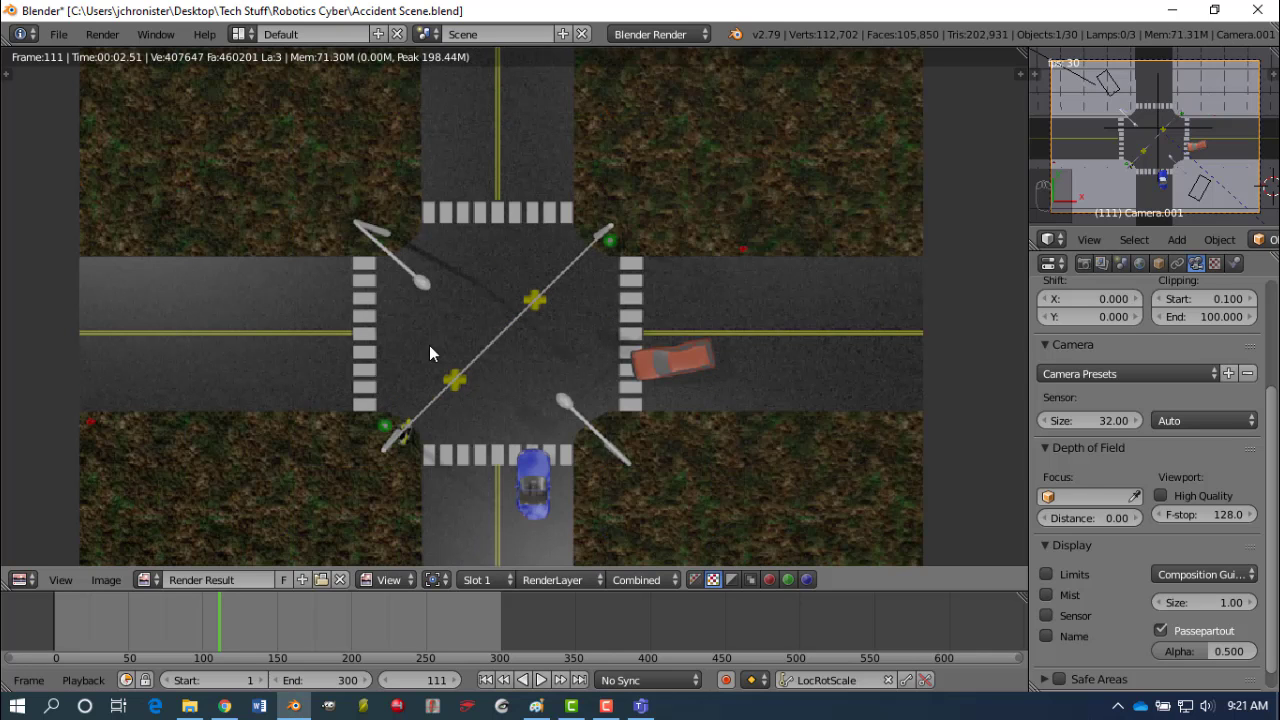
{"action": "key", "text": "Escape"}
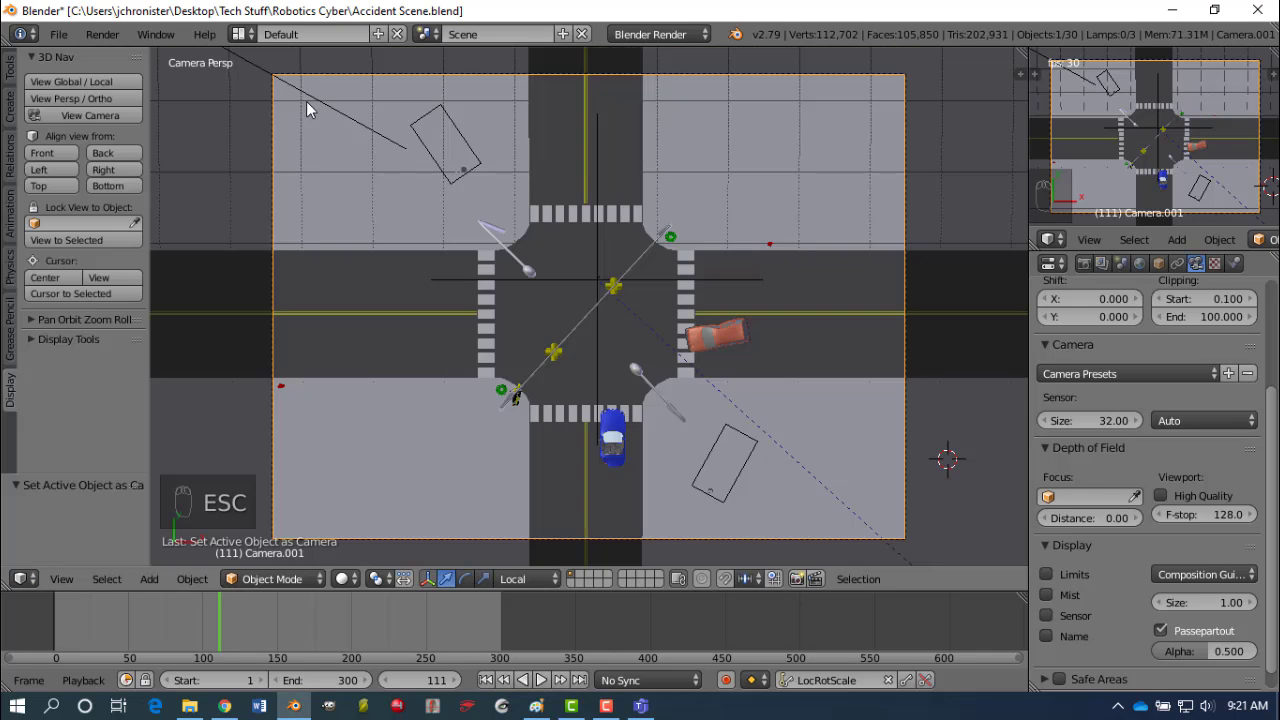
Start rendering the animation through the overhead camera and cancel the render after a few frames.
{"action": "left_click", "coordinate": [101, 40]}
{"action": "left_click", "coordinate": [119, 77]}
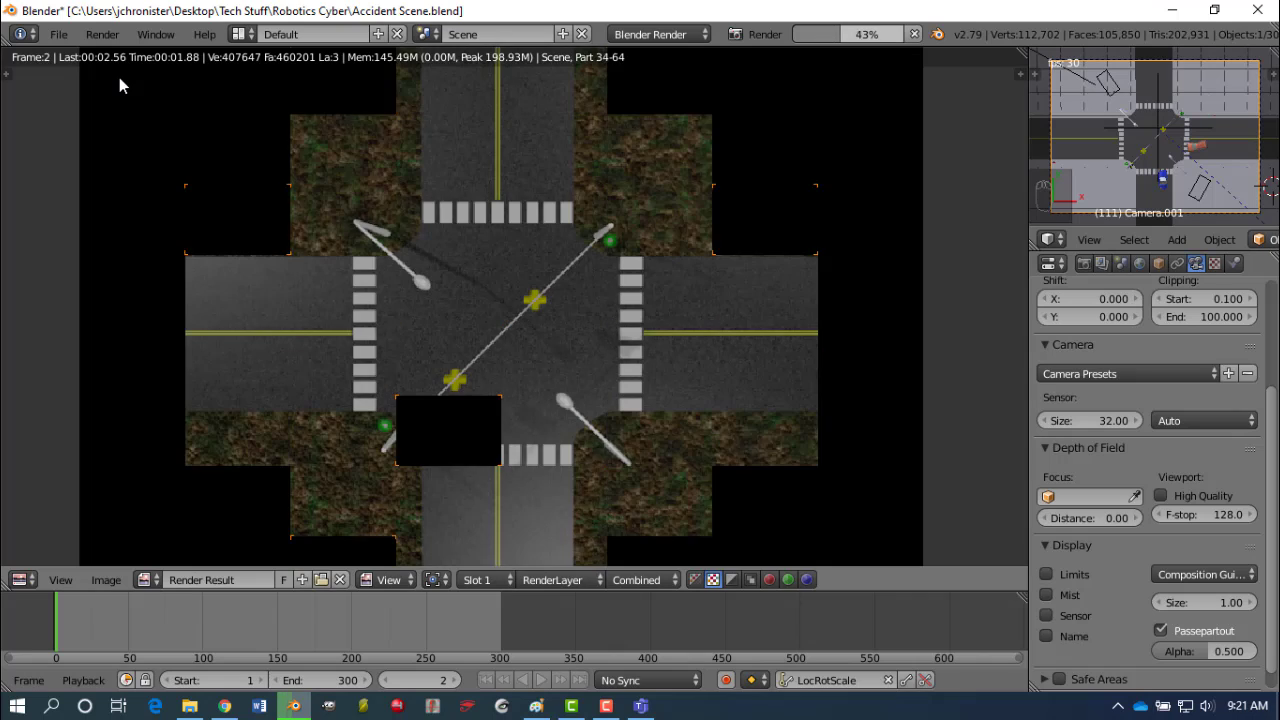
{"action": "key", "text": "Escape"}
{"action": "key", "text": "Escape"}
{"action": "key", "text": "Escape"}
{"action": "key", "text": "Escape"}
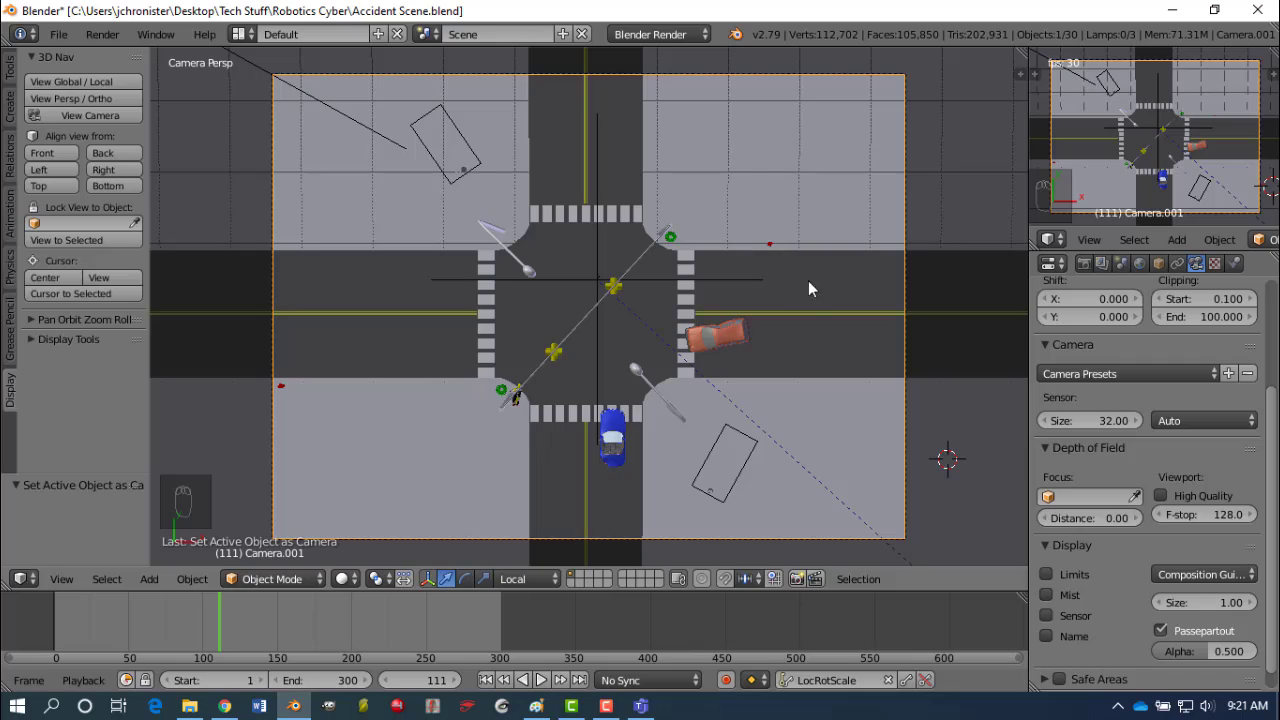
Select the angled camera near the overhead one and set the render output file to //Accident Scene2.mpg.
{"action": "middle_click_drag", "start_coordinate": [810, 289], "coordinate": [506, 310]}
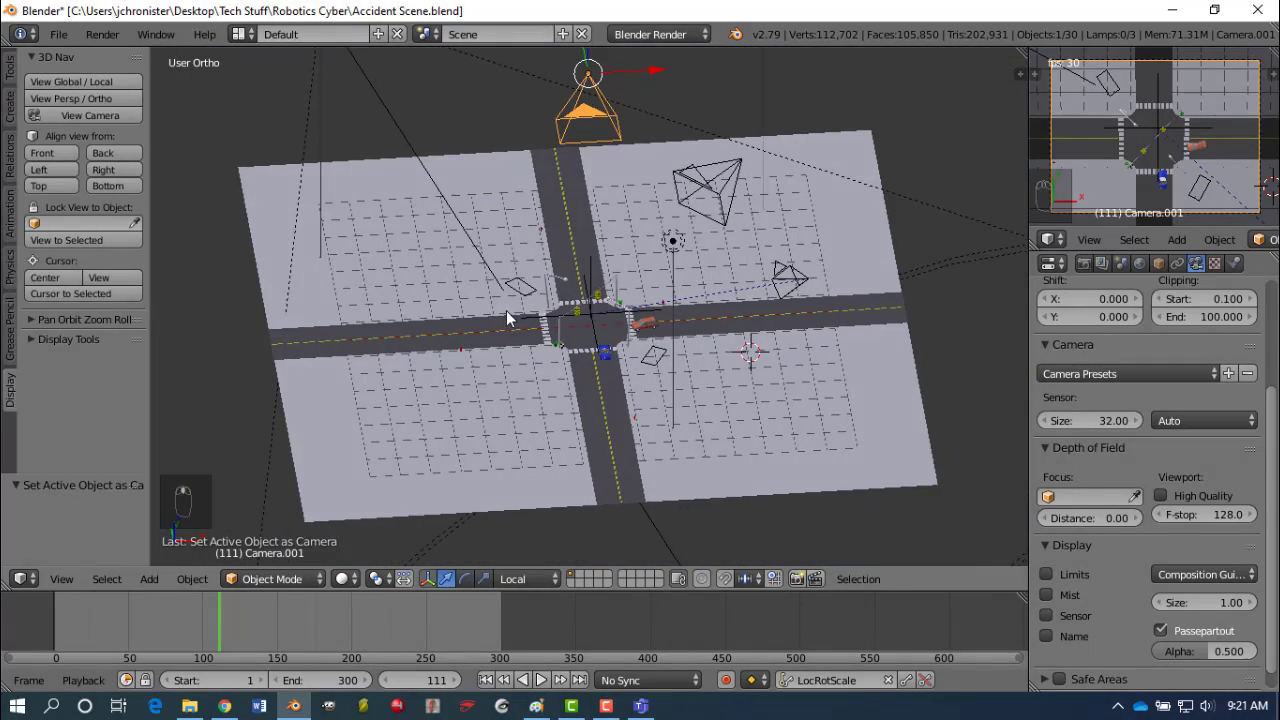
{"action": "left_click", "coordinate": [1084, 264]}
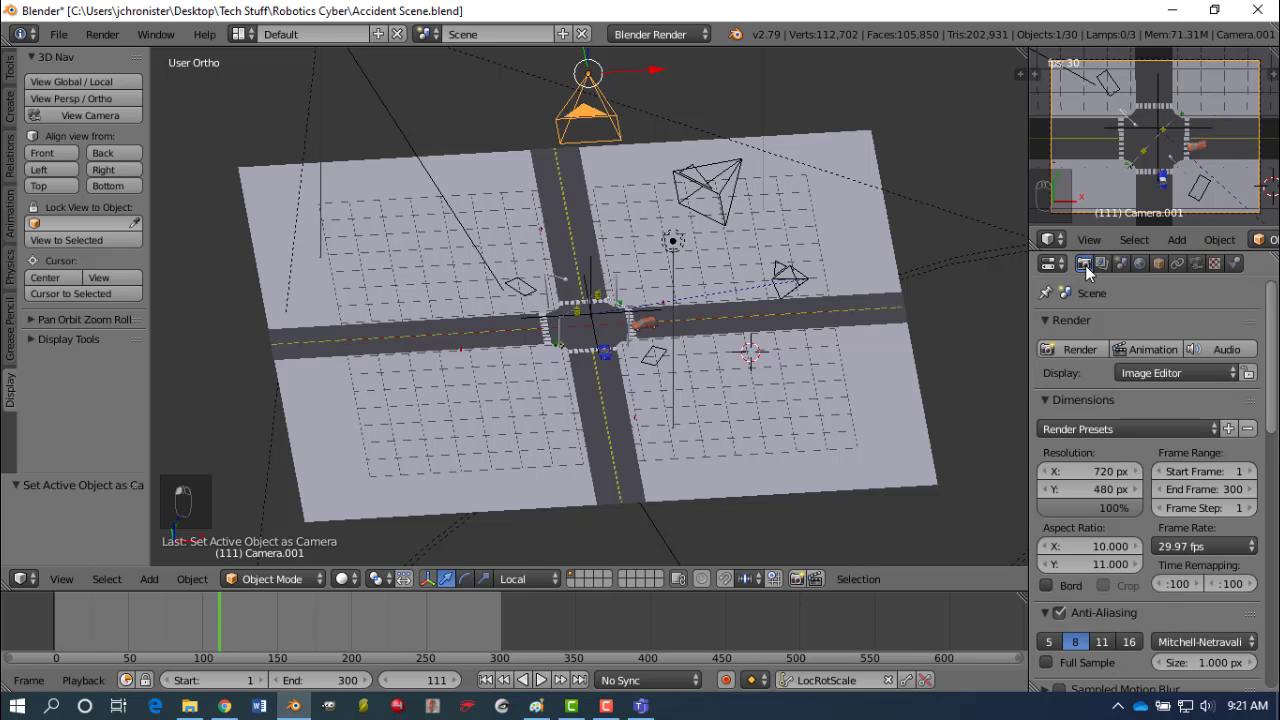
{"action": "scroll", "coordinate": [1106, 336], "scroll_direction": "down", "scroll_amount": 5}
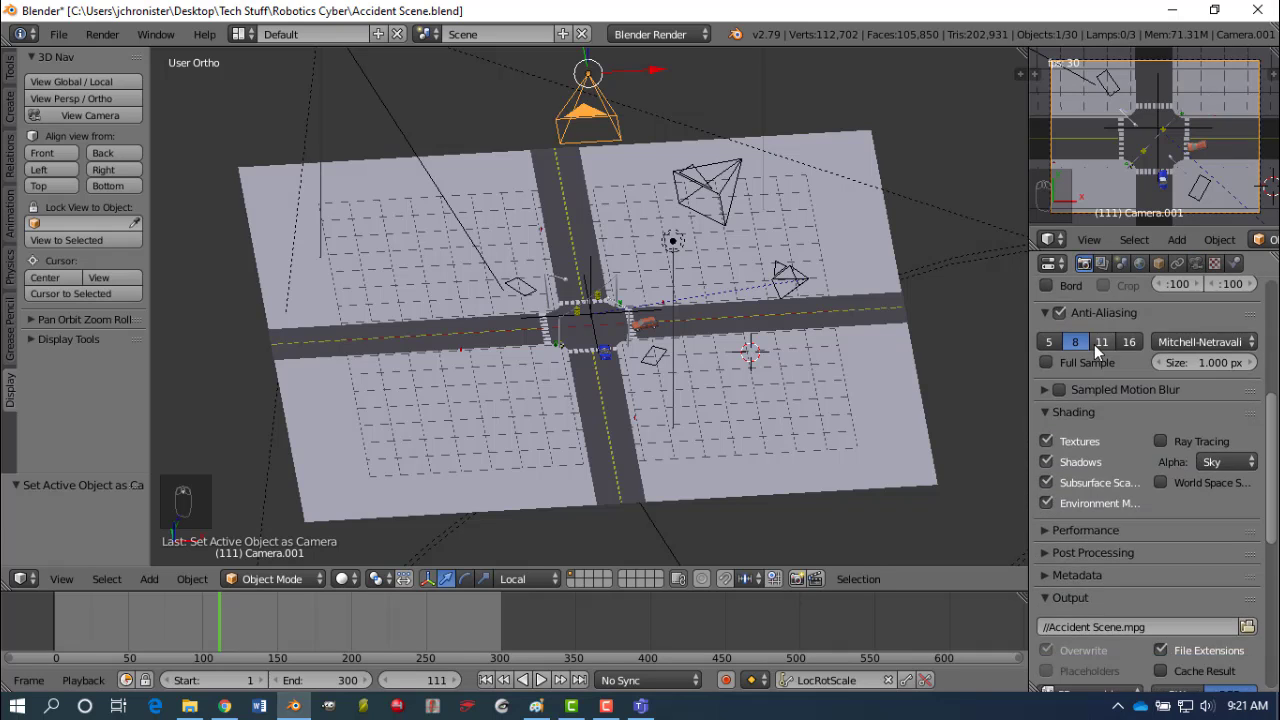
{"action": "scroll", "coordinate": [1090, 369], "scroll_direction": "down", "scroll_amount": 5}
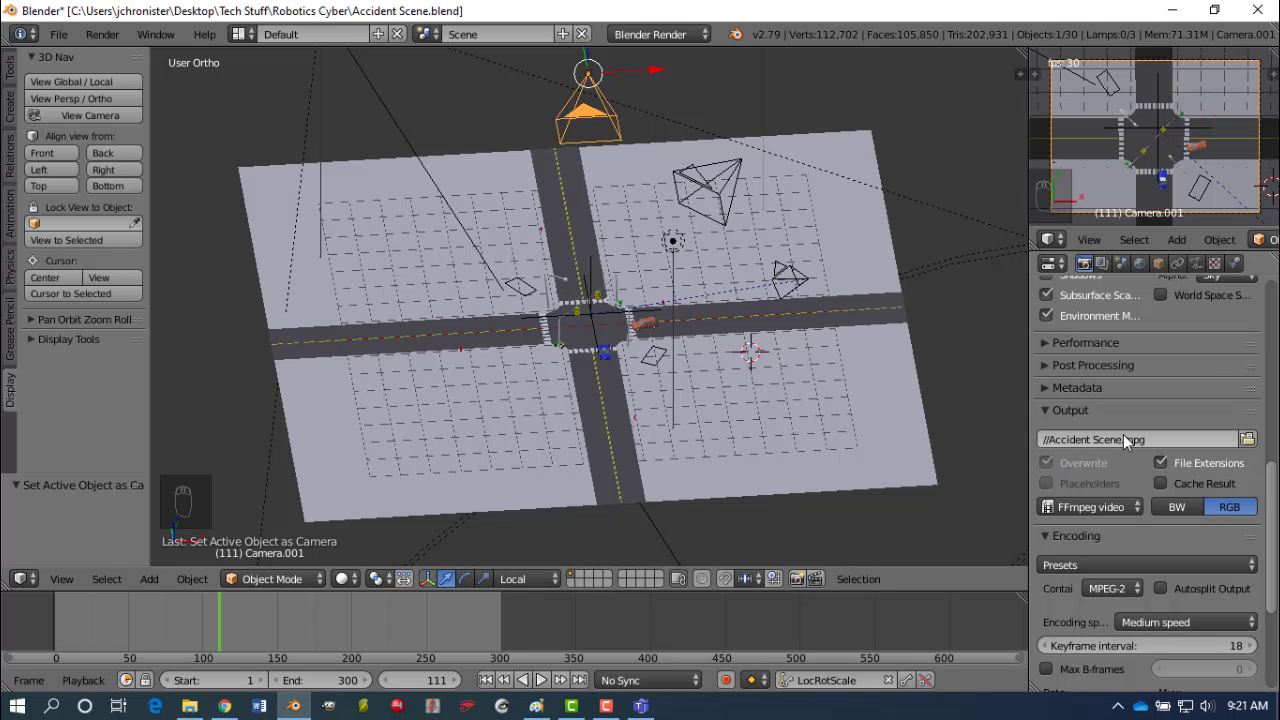
{"action": "right_click", "coordinate": [727, 204]}
{"action": "right_click", "coordinate": [722, 198]}
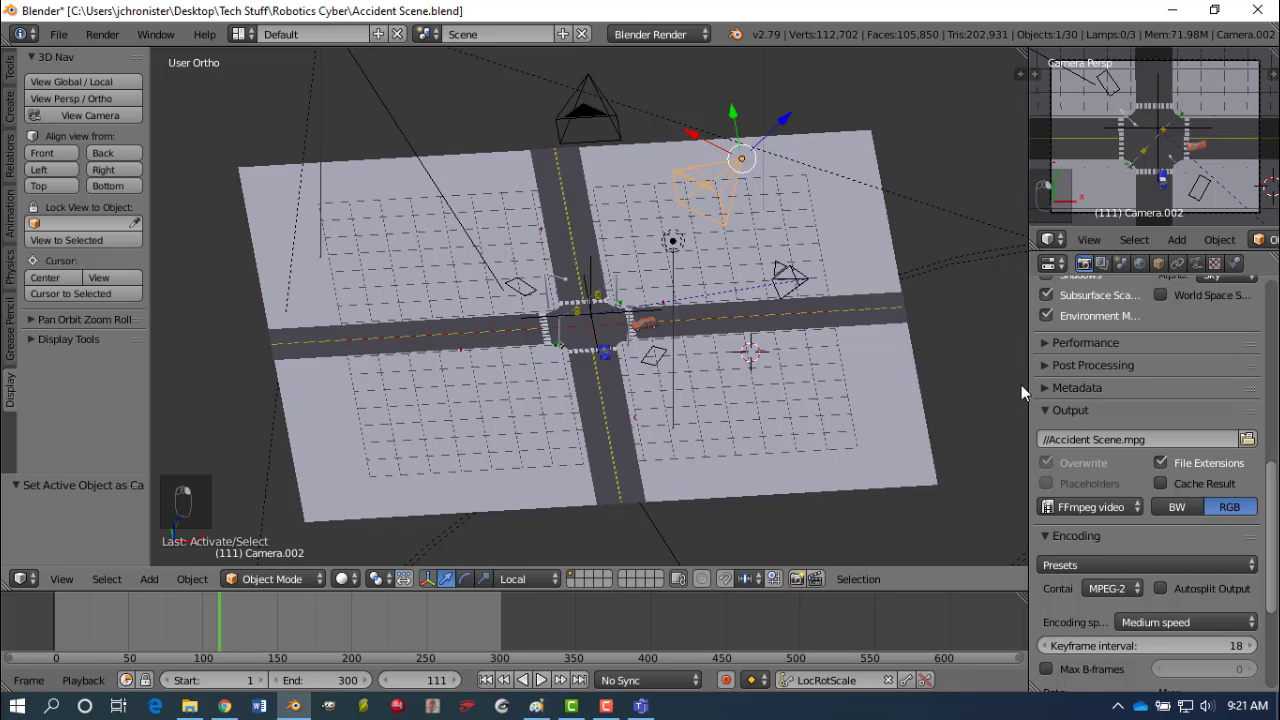
{"action": "left_click", "coordinate": [1120, 442]}
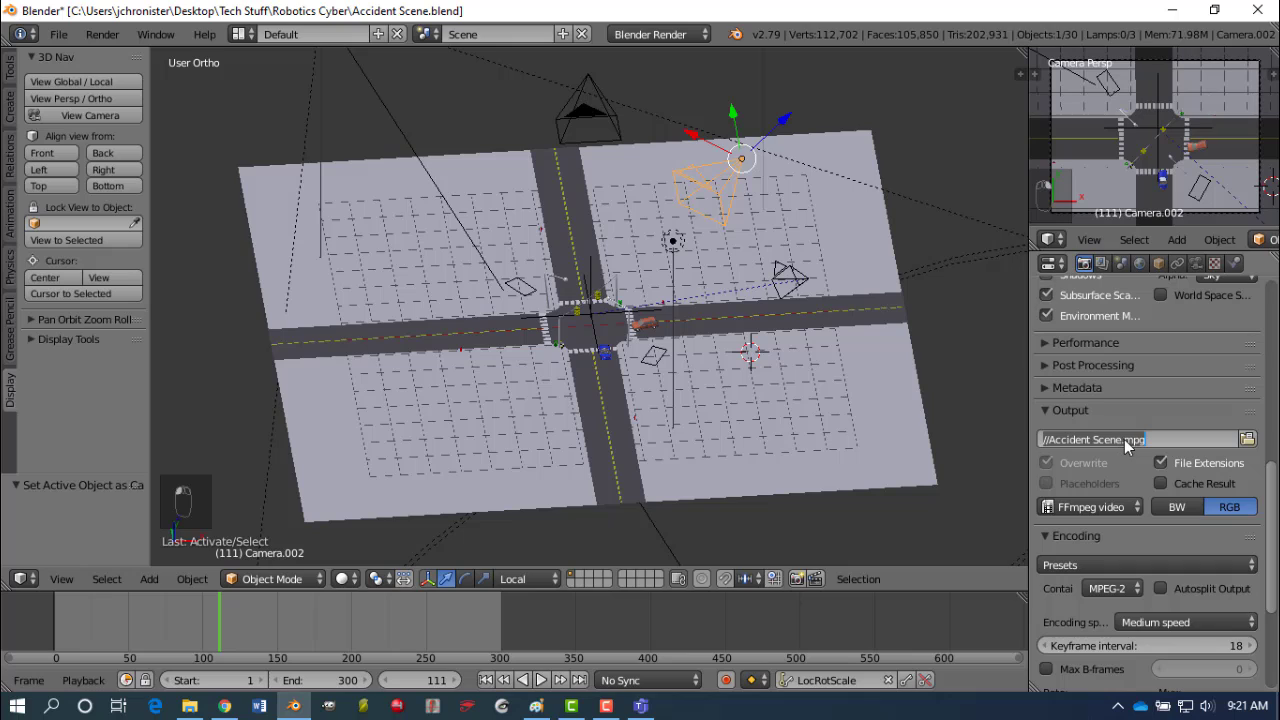
{"action": "left_click", "coordinate": [1124, 439]}
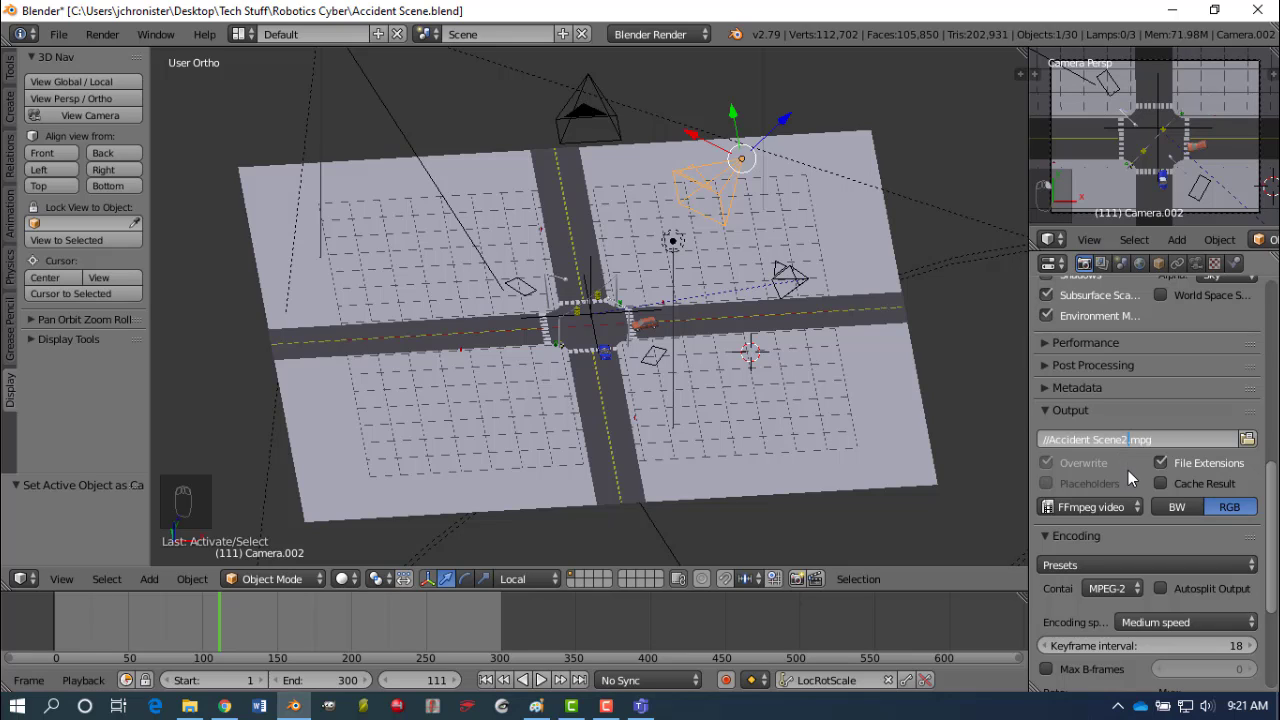
{"action": "type", "text": "2"}
{"action": "key", "text": "Return"}
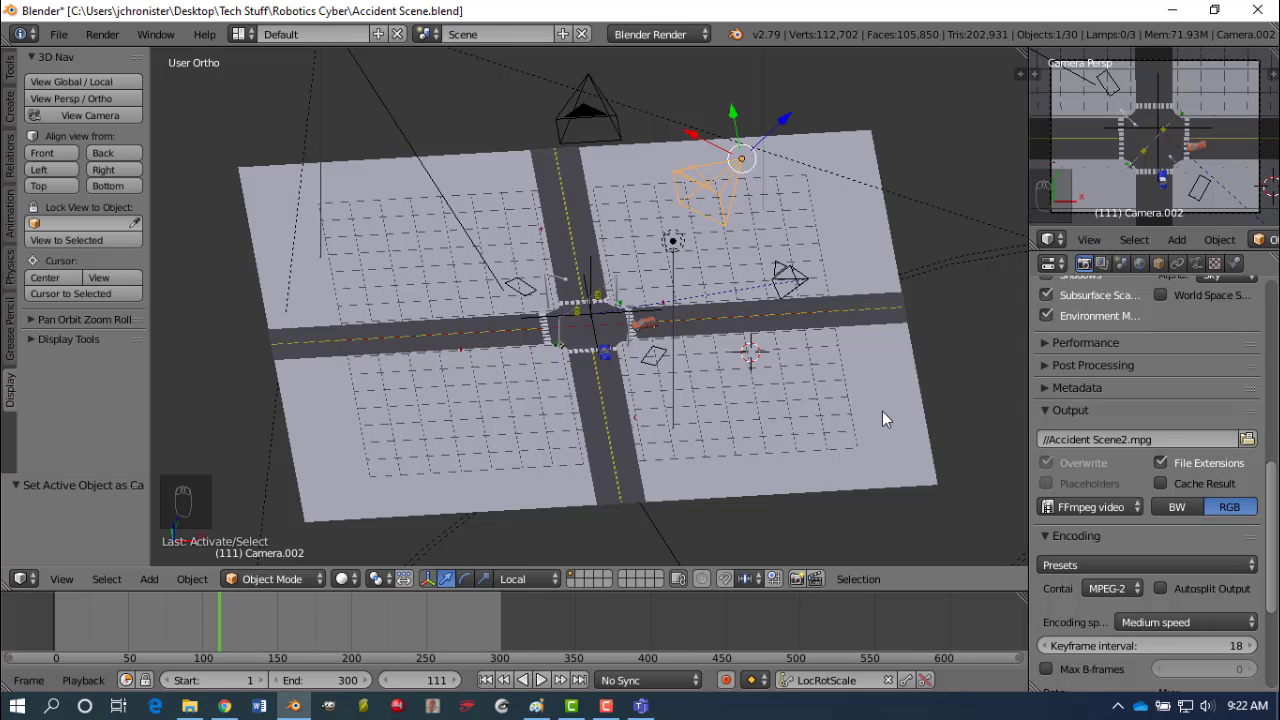
{"action": "middle_click_drag", "start_coordinate": [580, 327], "coordinate": [990, 248]}
{"action": "scroll", "coordinate": [803, 325], "scroll_direction": "up", "scroll_amount": 5}
{"action": "middle_click_drag", "start_coordinate": [803, 325], "coordinate": [986, 330]}
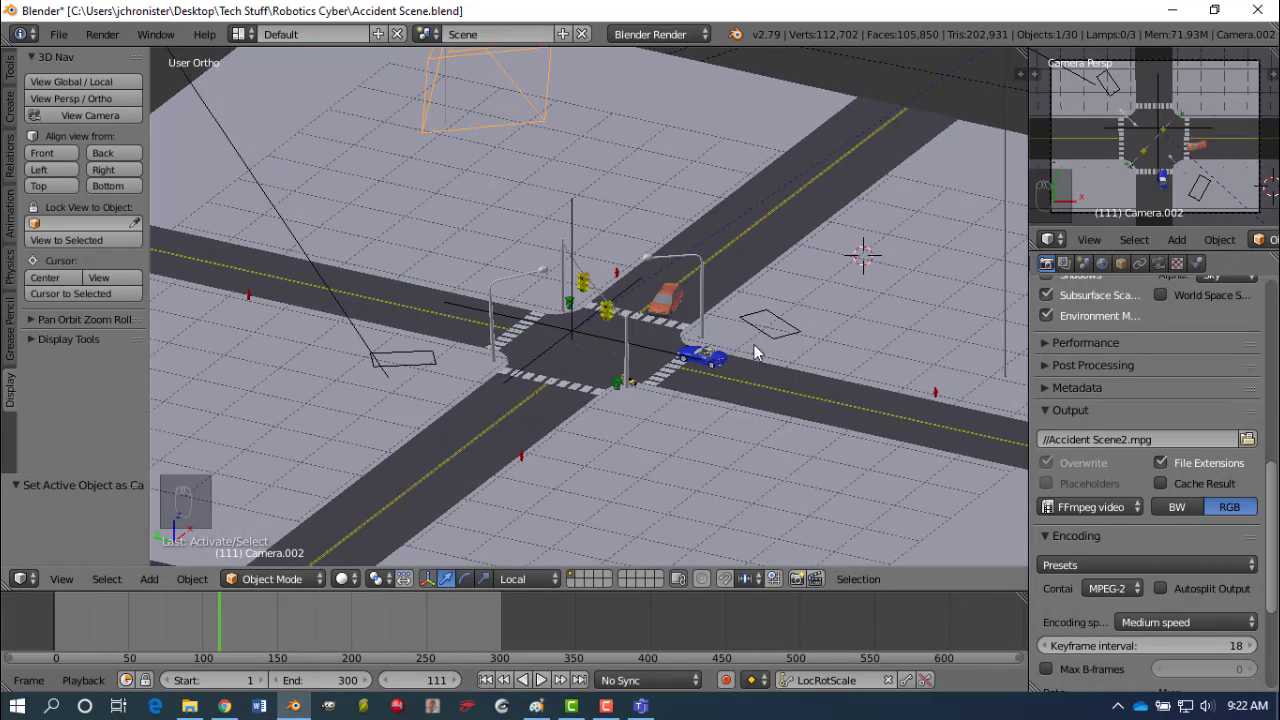
{"action": "middle_click_drag", "start_coordinate": [686, 357], "coordinate": [603, 317]}
{"action": "scroll", "coordinate": [603, 317], "scroll_direction": "down", "scroll_amount": 4}
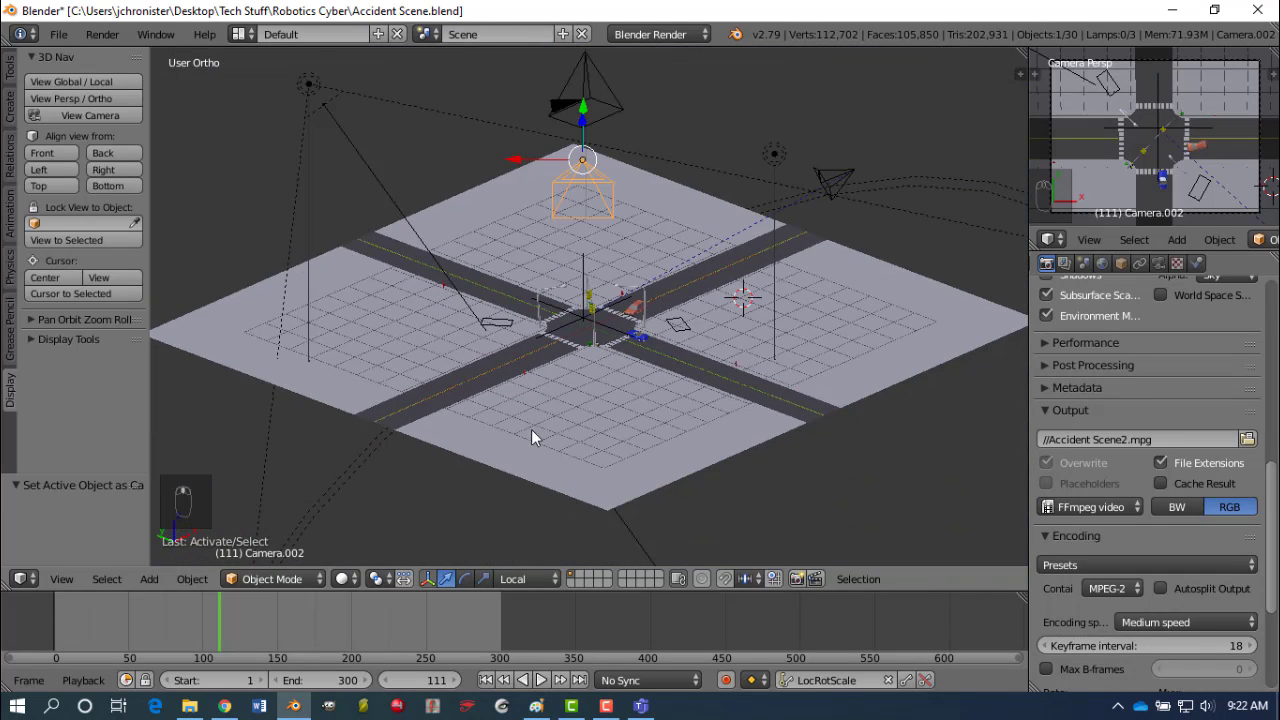